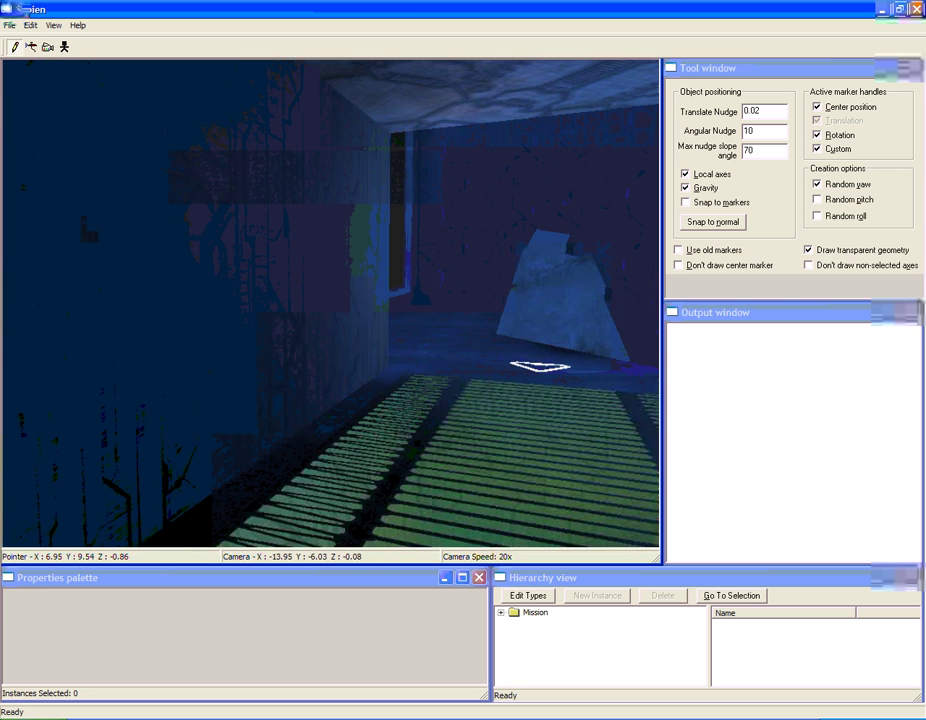
# Fly the camera around the map's upper level to examine the walkways, central pillars and side rooms.
pyautogui.moveTo(331, 303); pyautogui.dragTo(430, 303, button='middle')
pyautogui.press('w')
pyautogui.moveTo(331, 303); pyautogui.dragTo(430, 303, button='middle')
pyautogui.press('w')
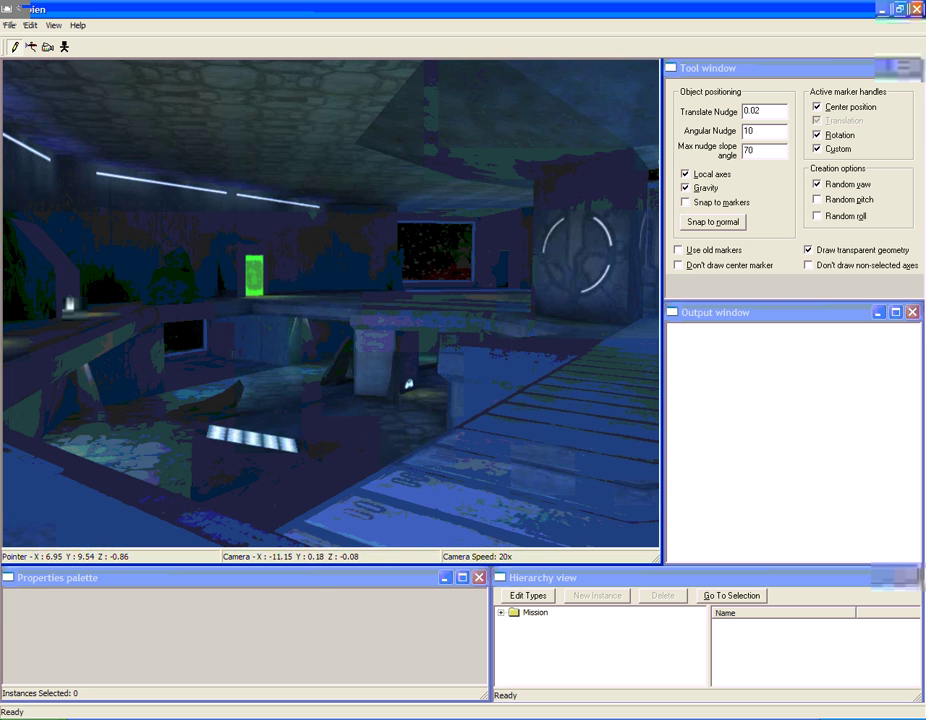
pyautogui.press('w')
pyautogui.moveTo(331, 303); pyautogui.dragTo(400, 303, button='middle')
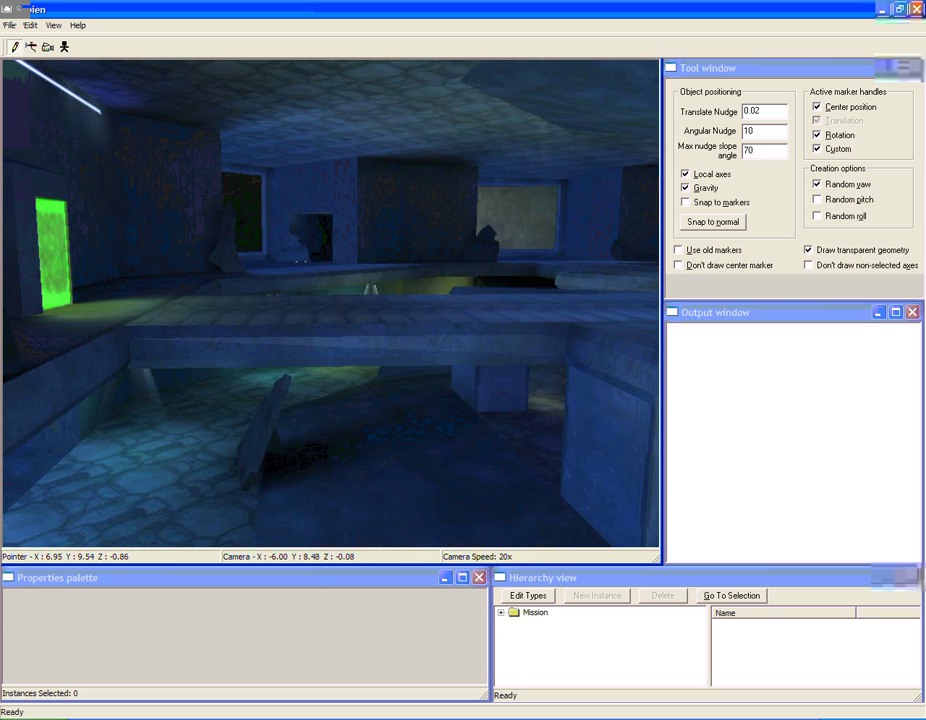
pyautogui.press('w')
pyautogui.moveTo(331, 303); pyautogui.dragTo(400, 303, button='middle')
pyautogui.press('w')
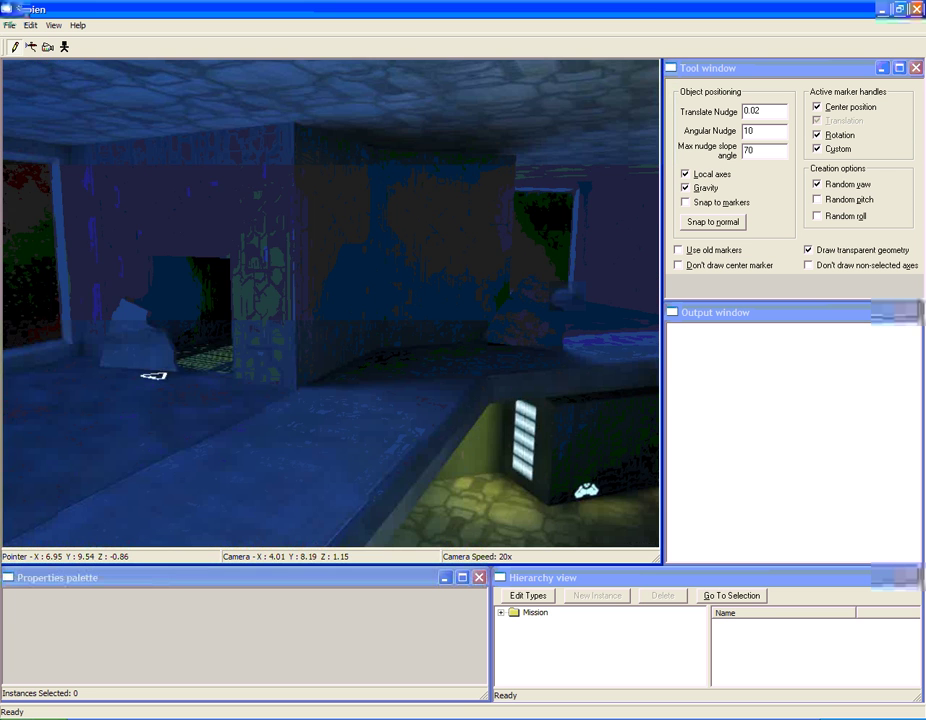
pyautogui.moveTo(331, 303); pyautogui.dragTo(400, 303, button='middle')
pyautogui.press('w')
pyautogui.moveTo(331, 303); pyautogui.dragTo(420, 303, button='middle')
pyautogui.press('a')
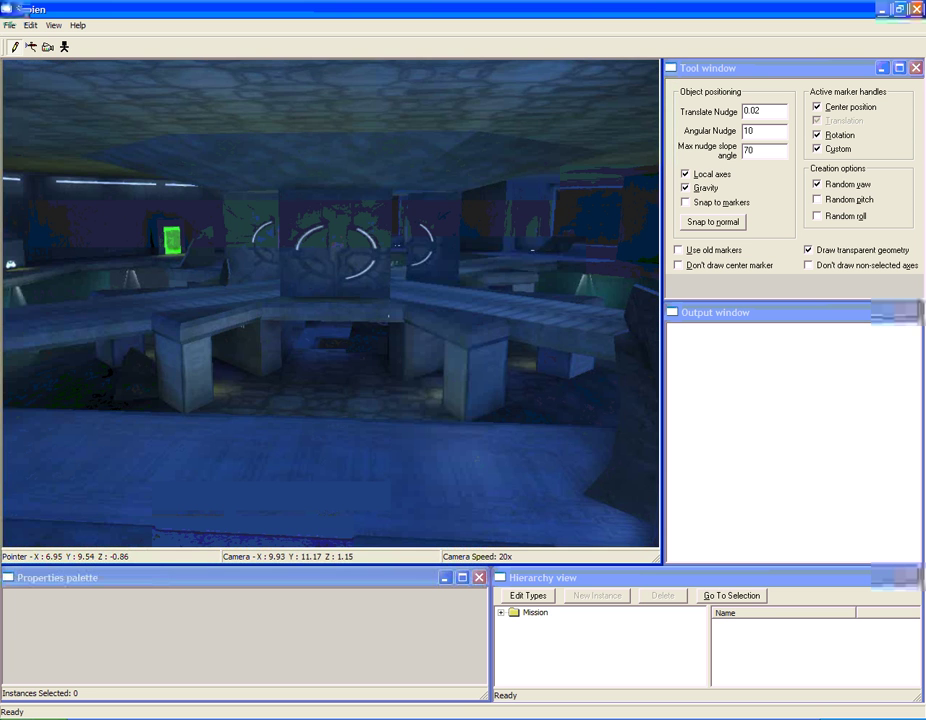
pyautogui.moveTo(331, 303); pyautogui.dragTo(400, 303, button='middle')
pyautogui.press('w')
pyautogui.moveTo(331, 303); pyautogui.dragTo(420, 303, button='middle')
pyautogui.press('w')
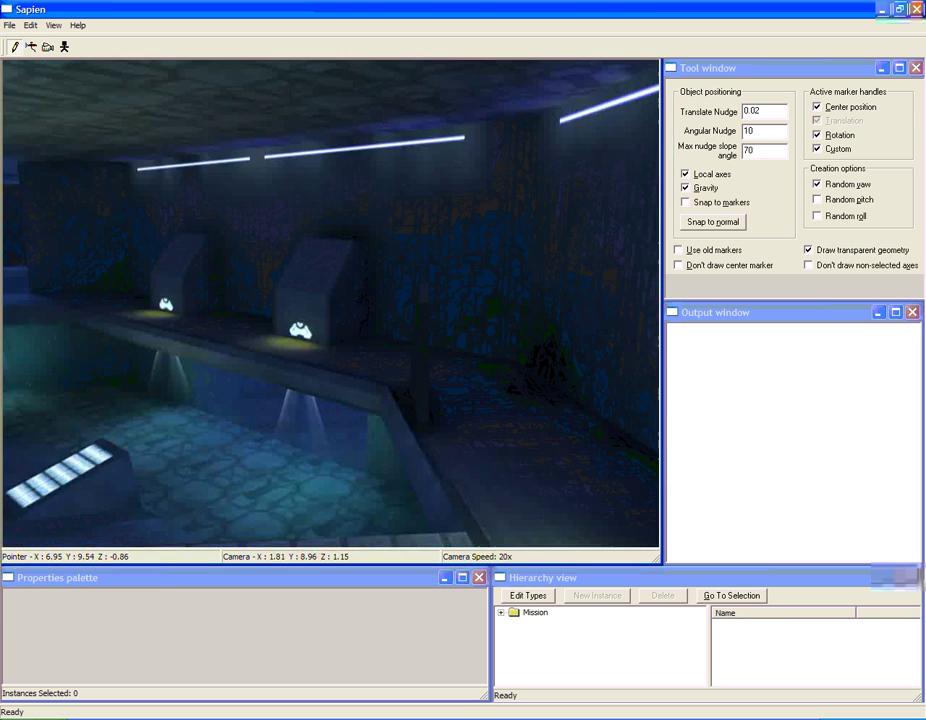
pyautogui.moveTo(331, 303); pyautogui.dragTo(240, 303, button='middle')
pyautogui.press('w')
pyautogui.moveTo(331, 303); pyautogui.dragTo(260, 303, button='middle')
pyautogui.press('w')
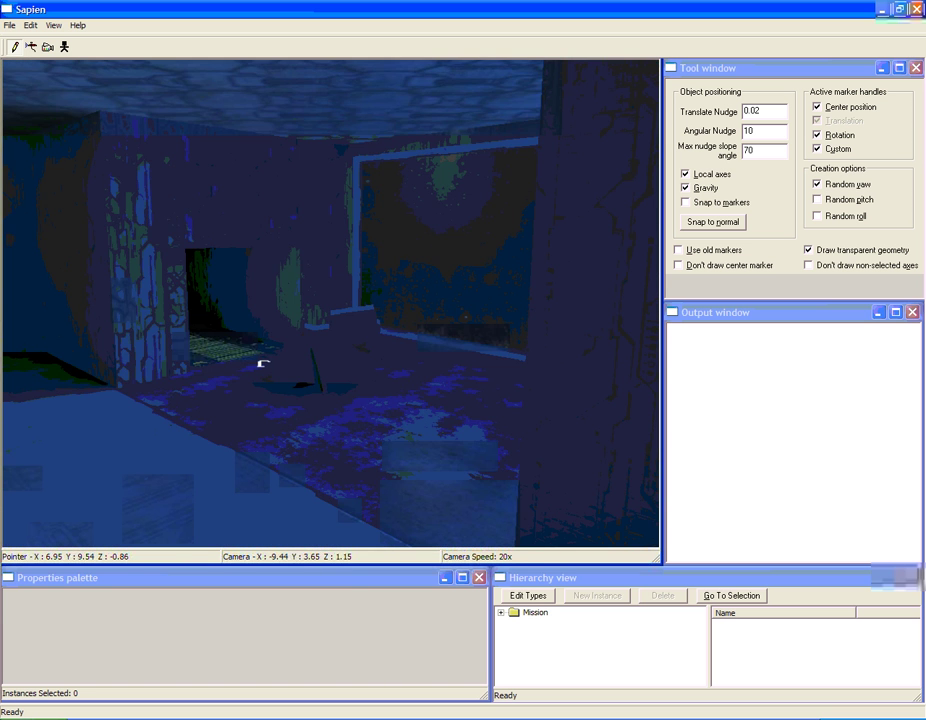
pyautogui.moveTo(331, 303); pyautogui.dragTo(230, 303, button='middle')
pyautogui.press('w')
pyautogui.press('d')
pyautogui.moveTo(331, 303); pyautogui.dragTo(240, 303, button='middle')
pyautogui.press('d')
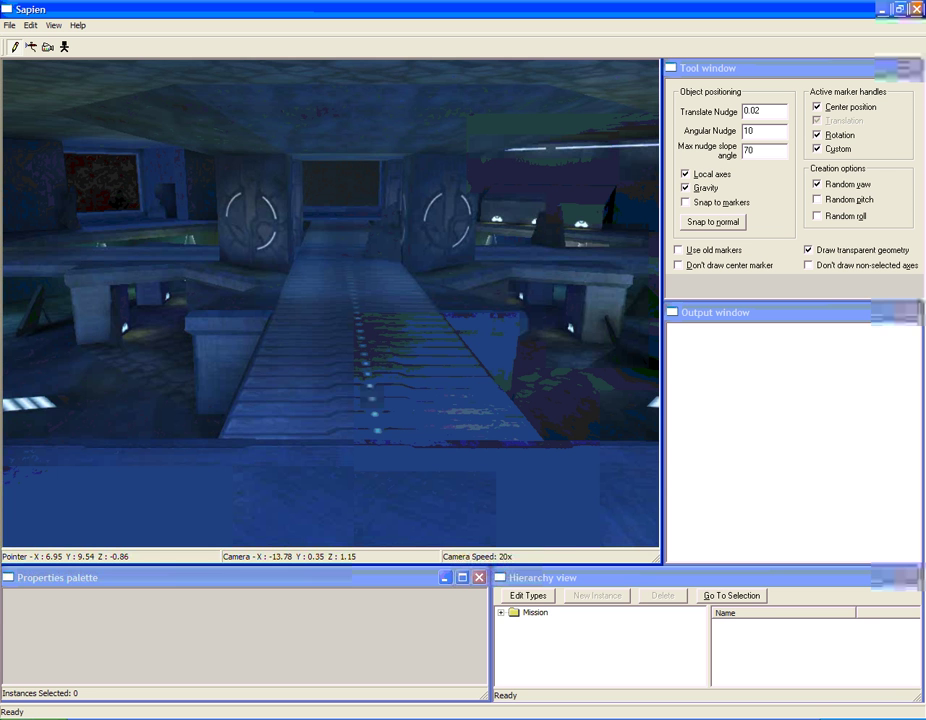
pyautogui.moveTo(331, 303); pyautogui.dragTo(250, 303, button='middle')
pyautogui.press('w')
pyautogui.press('w')
pyautogui.moveTo(331, 303); pyautogui.dragTo(240, 320, button='middle')
pyautogui.press('w')
pyautogui.press('w')
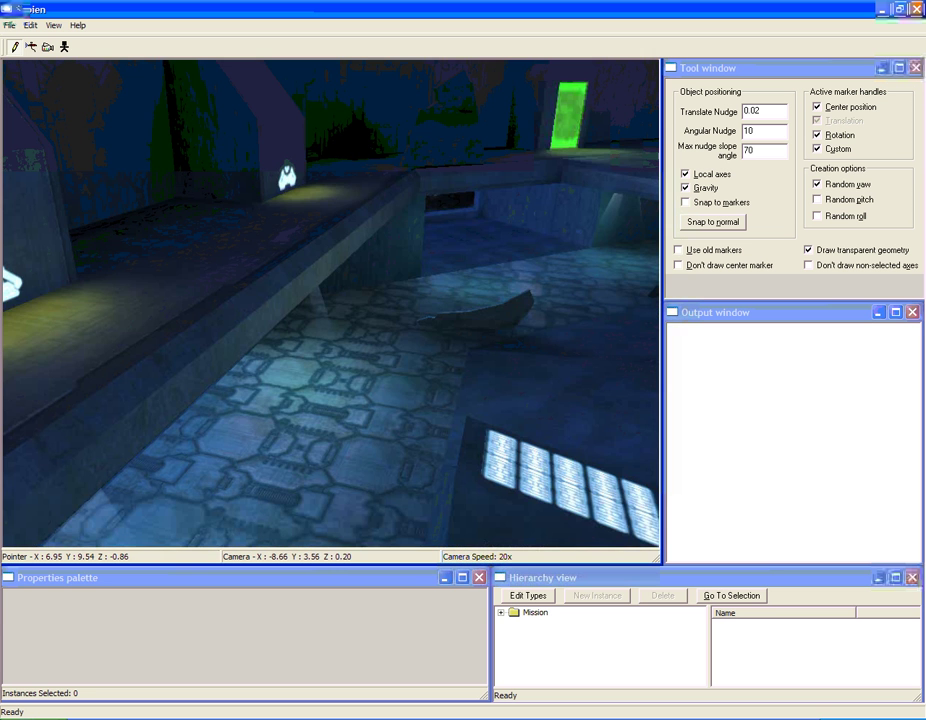
# Fly the camera down through the map's lower floor to examine its rooms and lit passages.
pyautogui.press('f')
pyautogui.moveTo(331, 303); pyautogui.dragTo(200, 295, button='middle')
pyautogui.press('f')
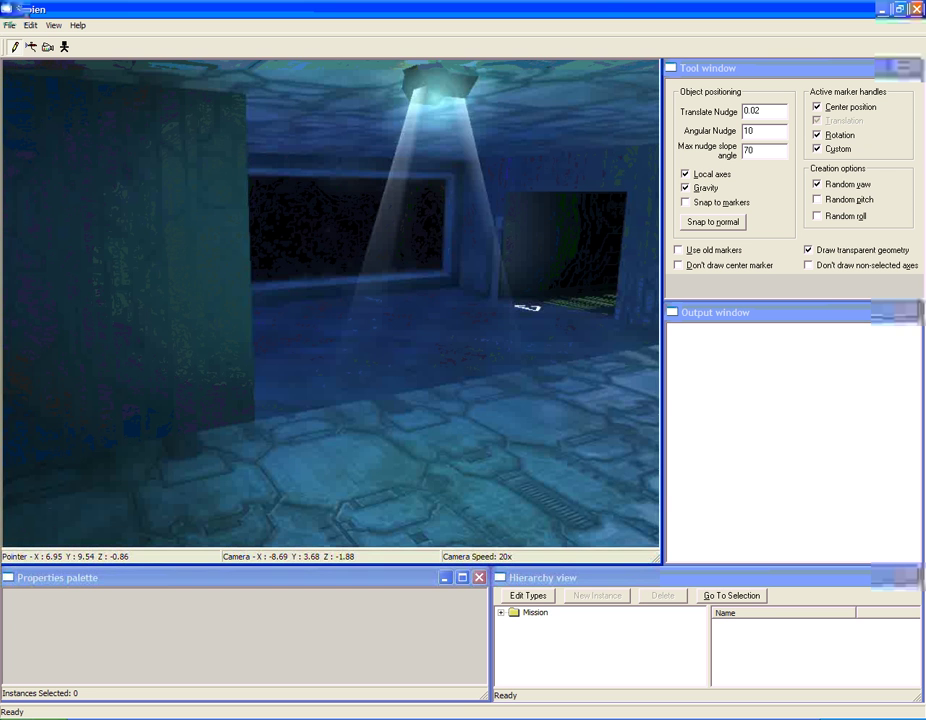
pyautogui.press('w')
pyautogui.moveTo(331, 303); pyautogui.dragTo(400, 303, button='middle')
pyautogui.press('f')
pyautogui.press('w')
pyautogui.moveTo(331, 303); pyautogui.dragTo(480, 303, button='middle')
pyautogui.press('w')
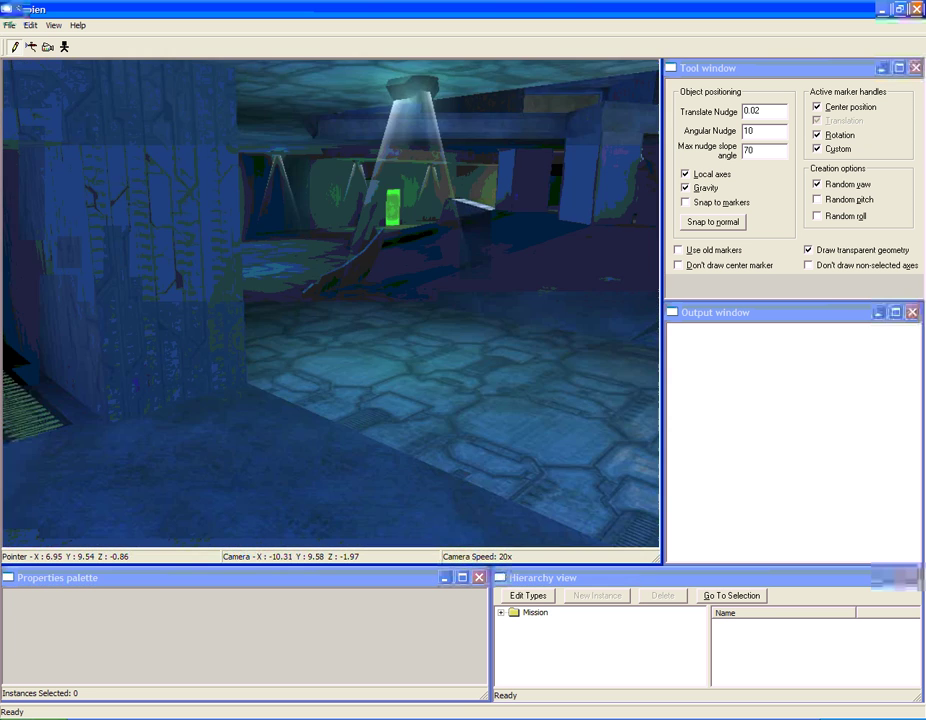
pyautogui.moveTo(331, 303); pyautogui.dragTo(400, 303, button='middle')
pyautogui.press('w')
pyautogui.press('r')
pyautogui.moveTo(331, 303); pyautogui.dragTo(180, 303, button='middle')
pyautogui.press('w')
pyautogui.press('w')
pyautogui.press('w')
pyautogui.moveTo(331, 303); pyautogui.dragTo(365, 303, button='middle')
pyautogui.press('s')
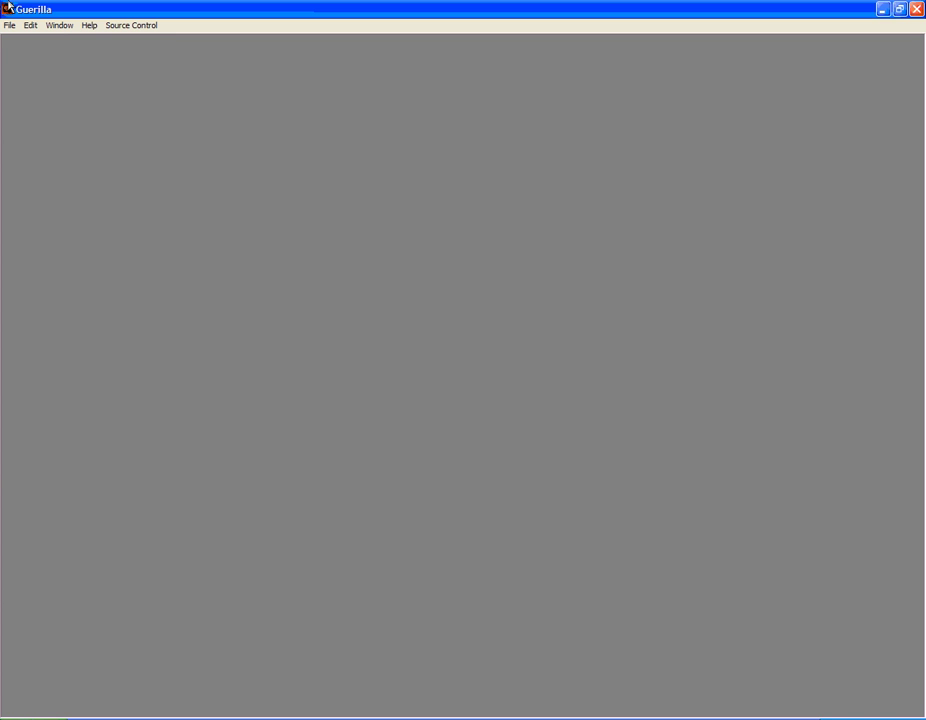
# In Guerilla, start opening a tag and browse to the characters\my actor variants folder.
pyautogui.click(9, 25)
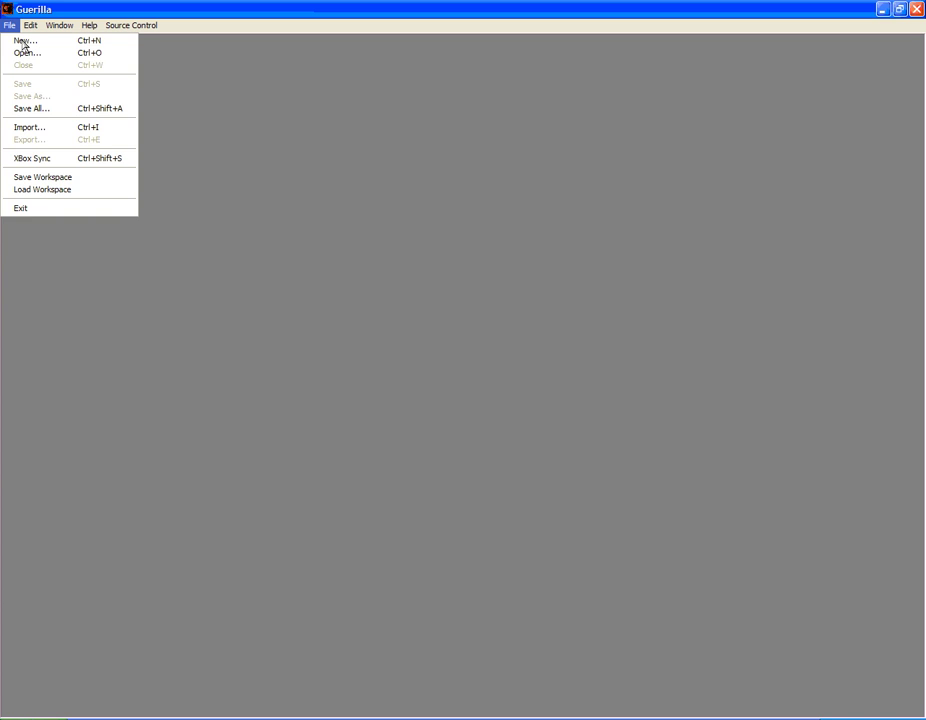
pyautogui.click(27, 52)
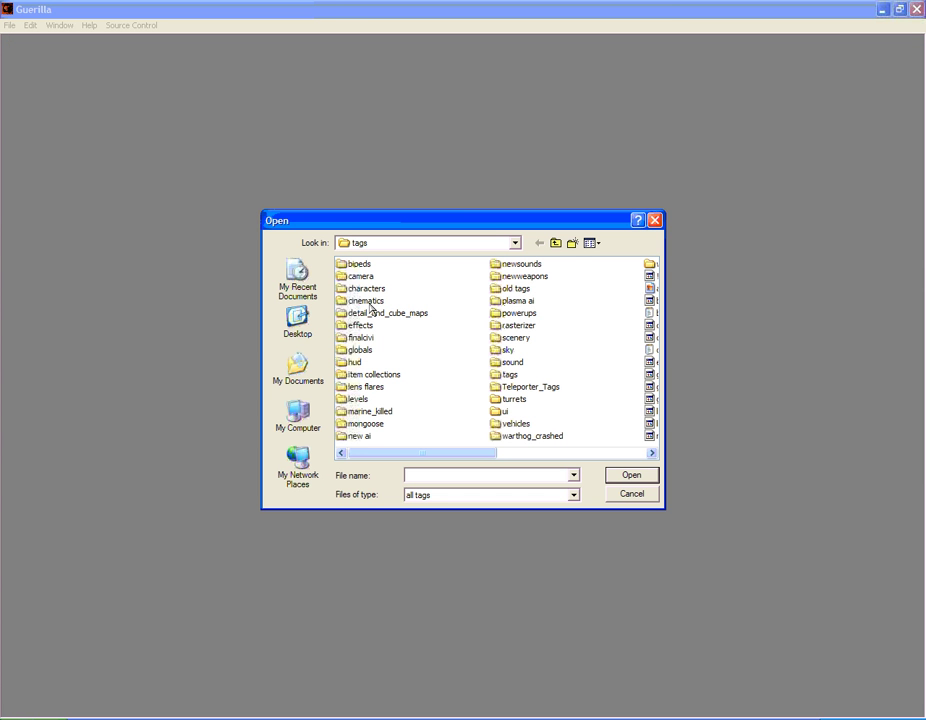
pyautogui.doubleClick(366, 289)
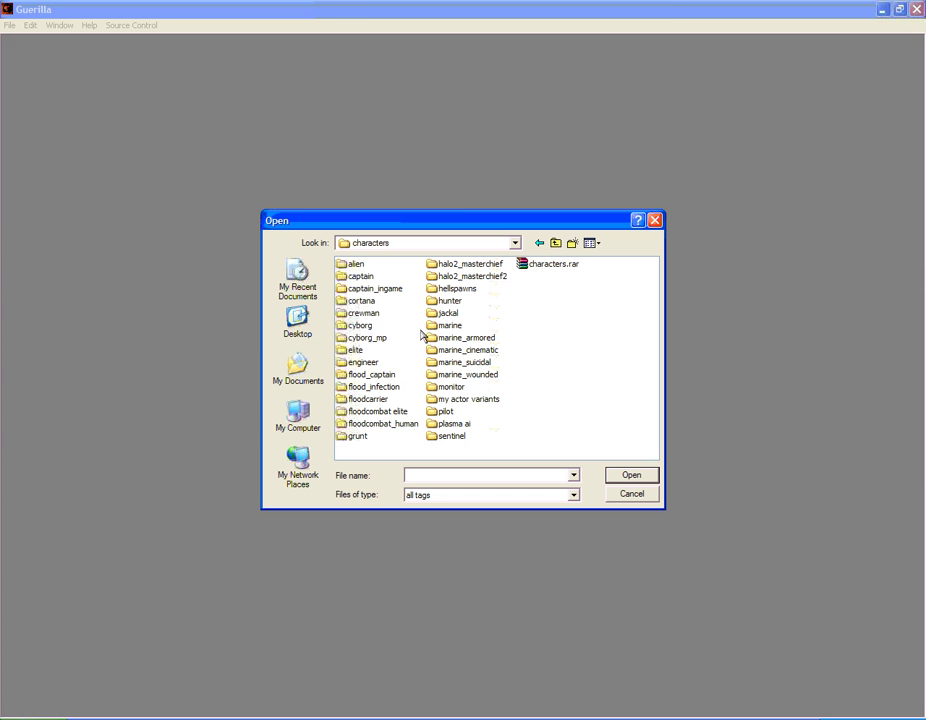
pyautogui.doubleClick(462, 399)
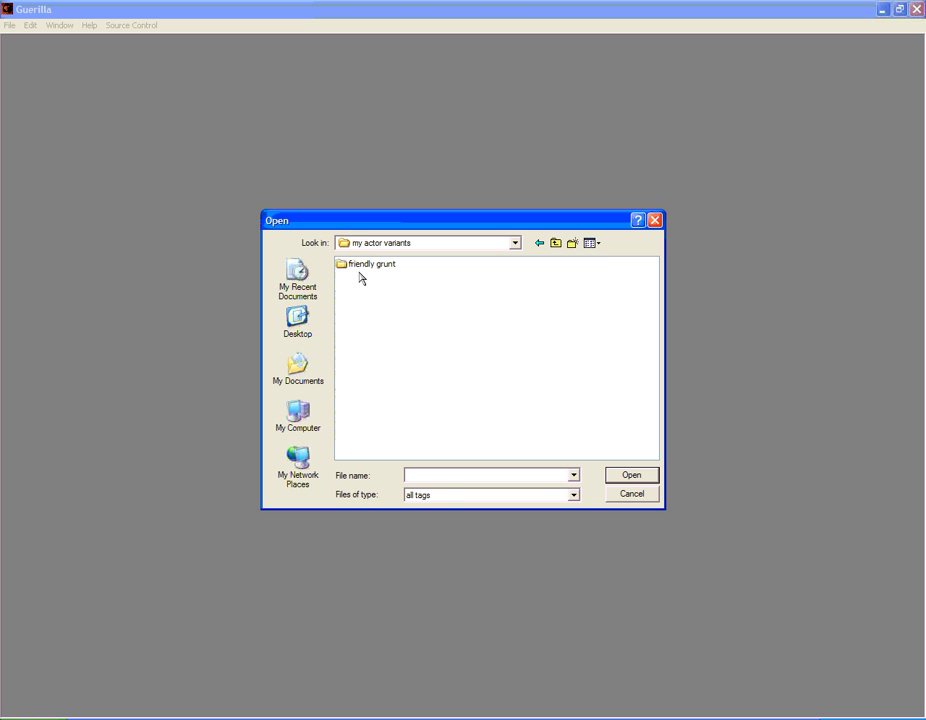
# Rename the friendly grunt folder as pink grunt.
pyautogui.doubleClick(367, 264)
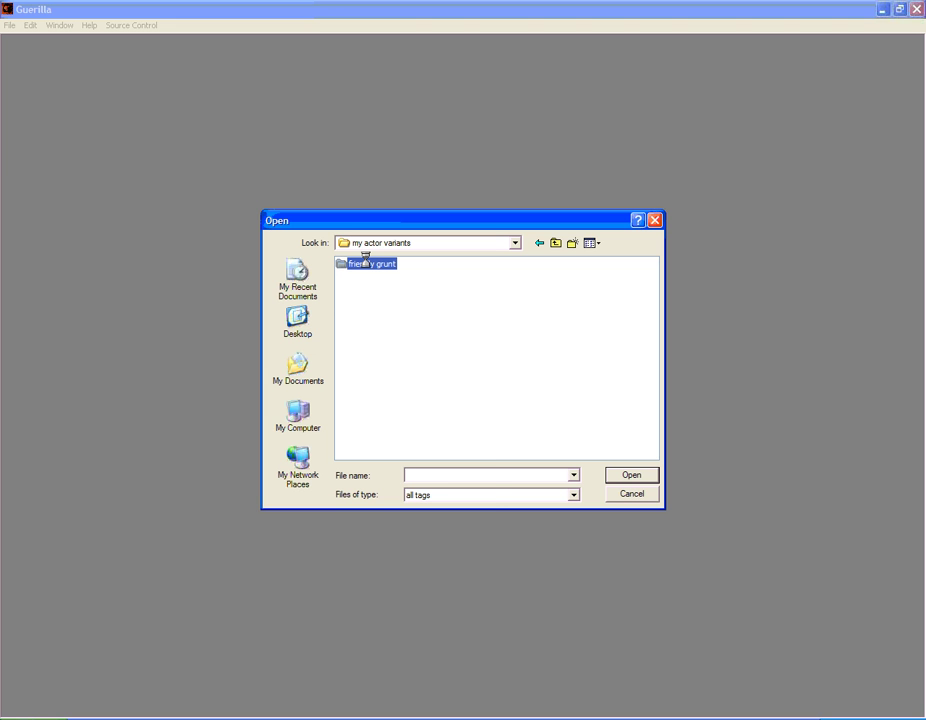
pyautogui.rightClick(367, 263)
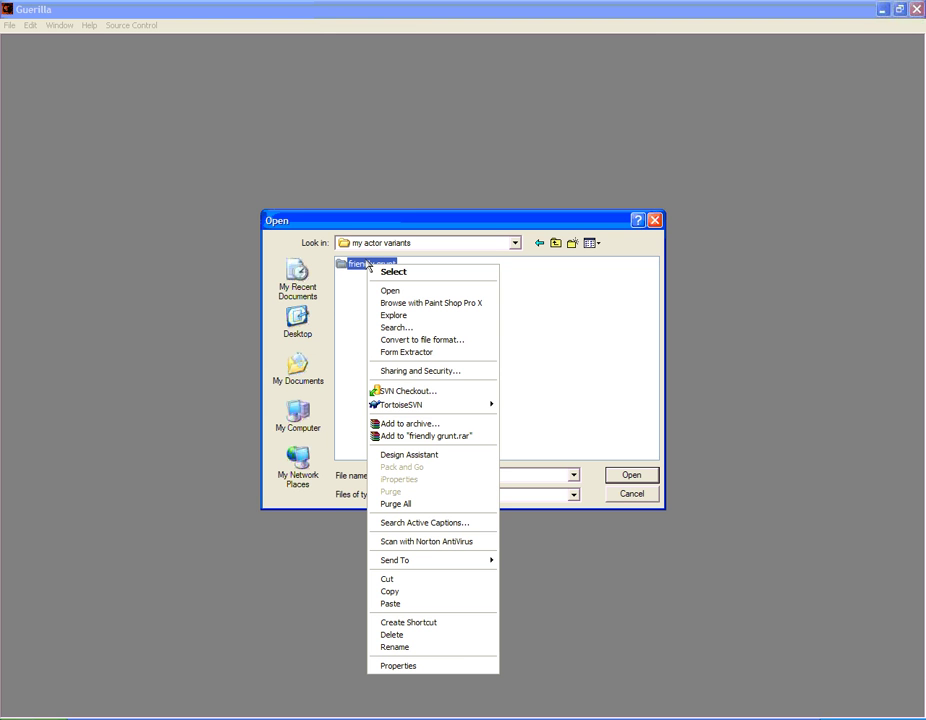
pyautogui.click(459, 647)
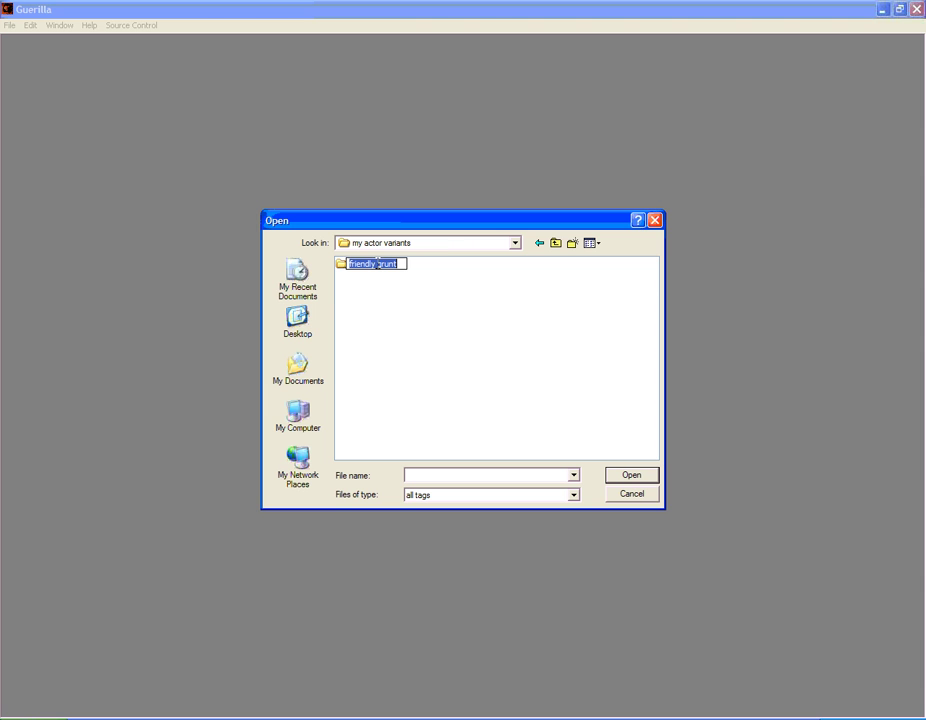
pyautogui.moveTo(378, 263); pyautogui.dragTo(338, 270)
pyautogui.write('p')
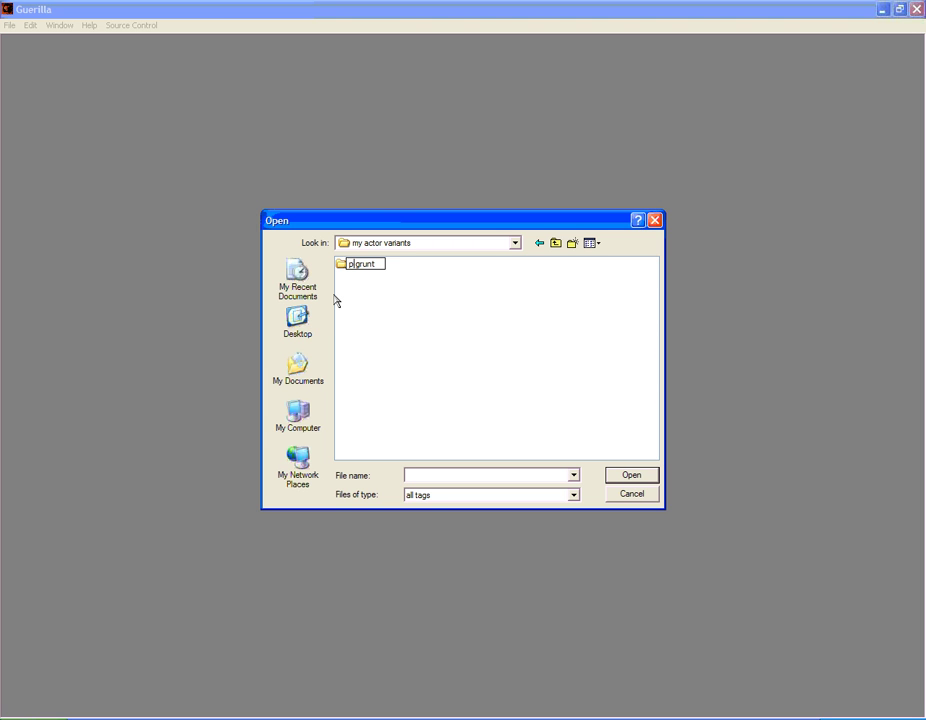
pyautogui.write('ink')
pyautogui.click(367, 270)
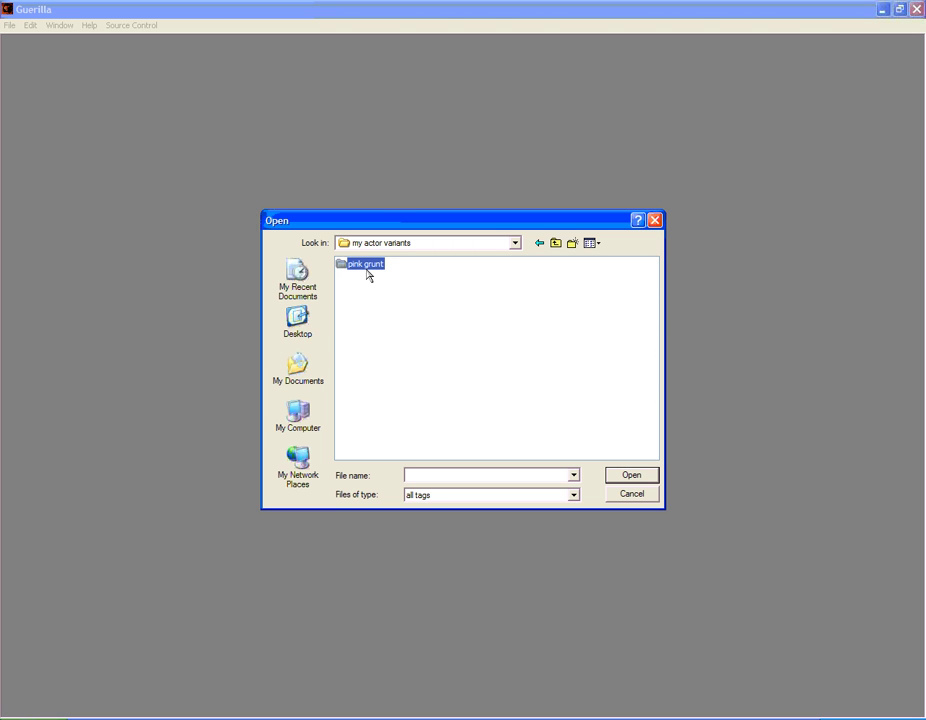
# In the pink grunt folder, rename the teal grunt tag as pink grunt major needler.actor_variant, and leave without opening a tag.
pyautogui.doubleClick(366, 264)
pyautogui.click(362, 301)
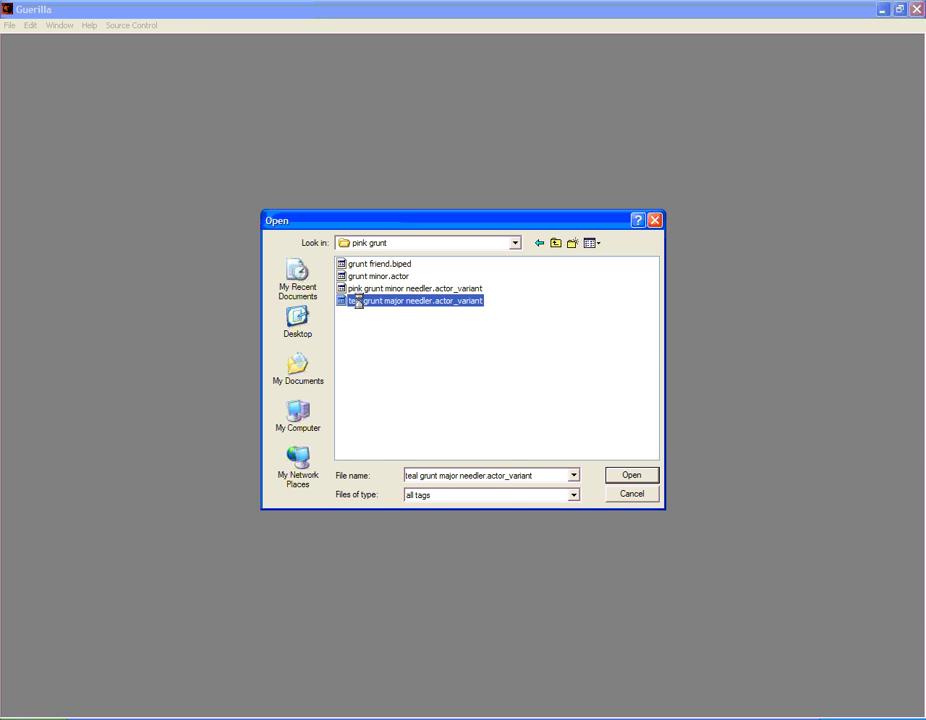
pyautogui.rightClick(358, 300)
pyautogui.click(409, 513)
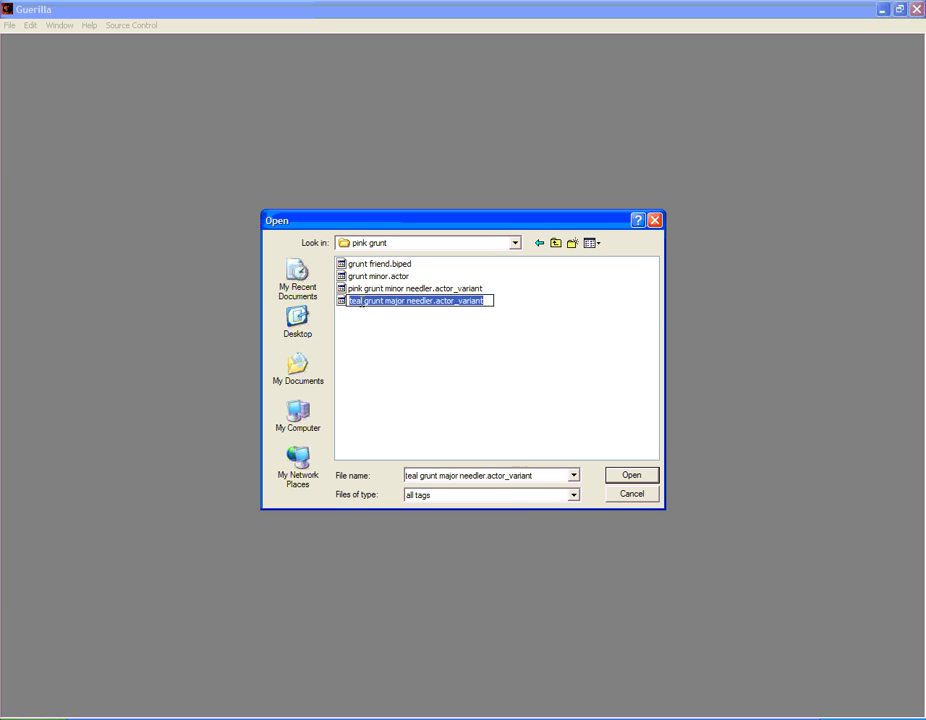
pyautogui.moveTo(362, 301); pyautogui.dragTo(332, 318)
pyautogui.press('Right')
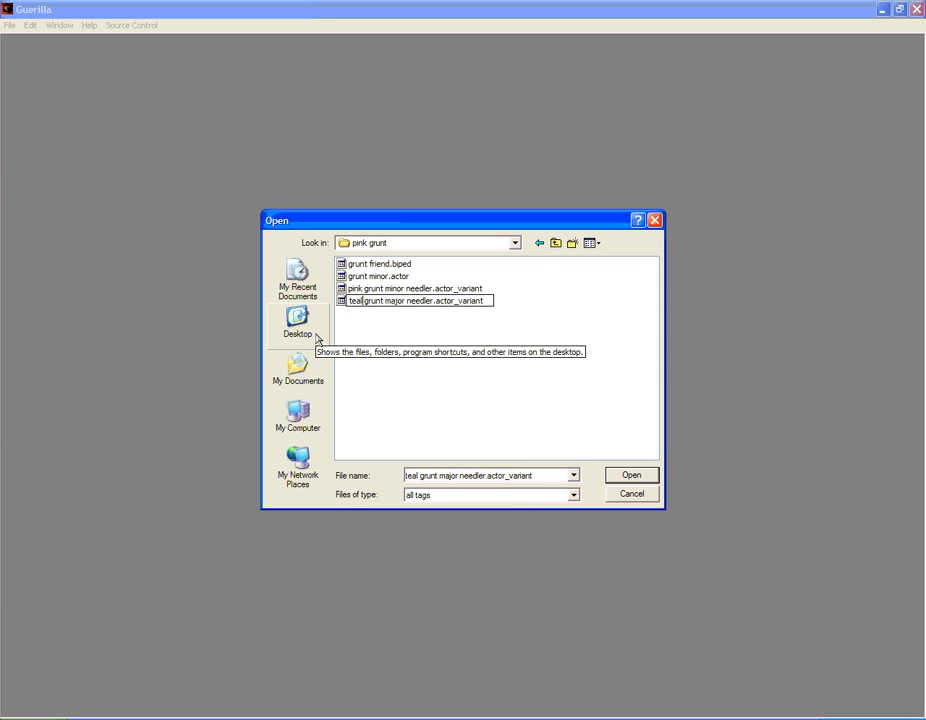
pyautogui.press('BackSpace')
pyautogui.press('BackSpace')
pyautogui.press('BackSpace')
pyautogui.press('BackSpace')
pyautogui.write('pin')
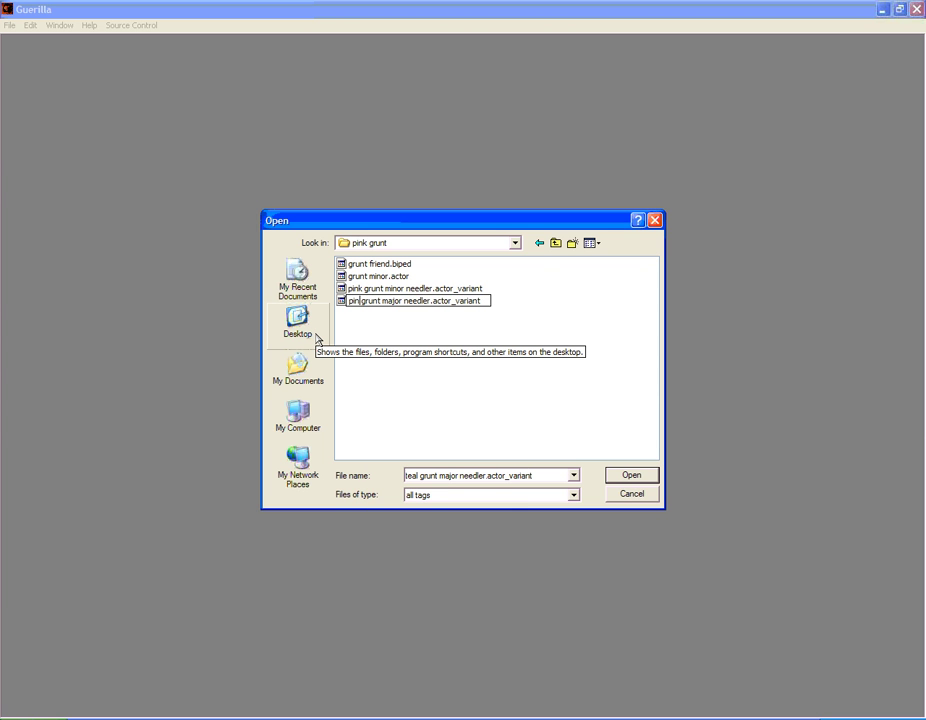
pyautogui.write('k')
pyautogui.press('Return')
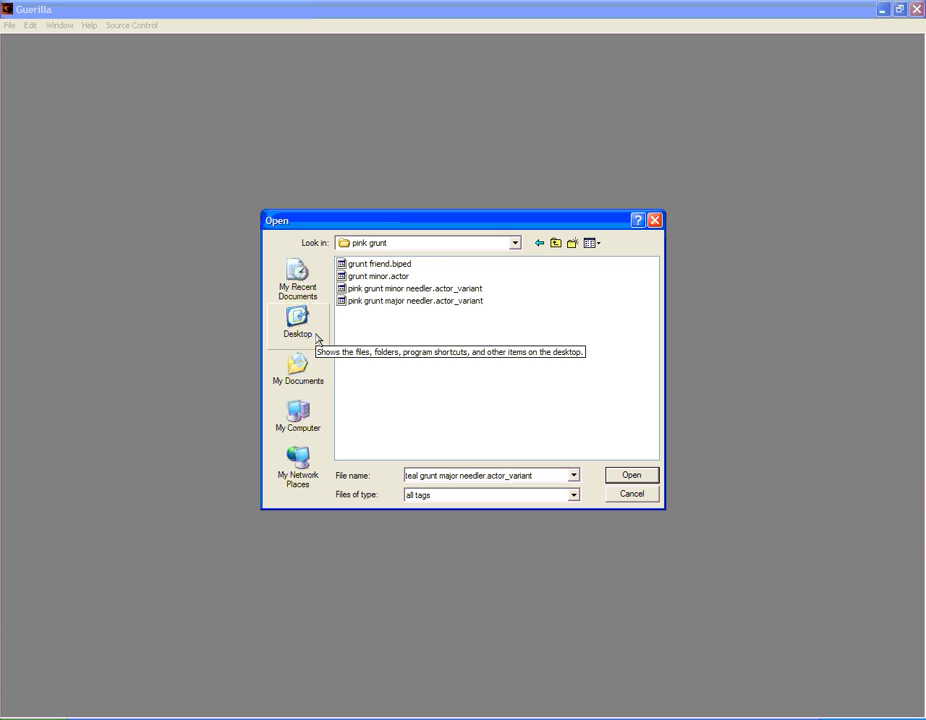
pyautogui.click(627, 488)
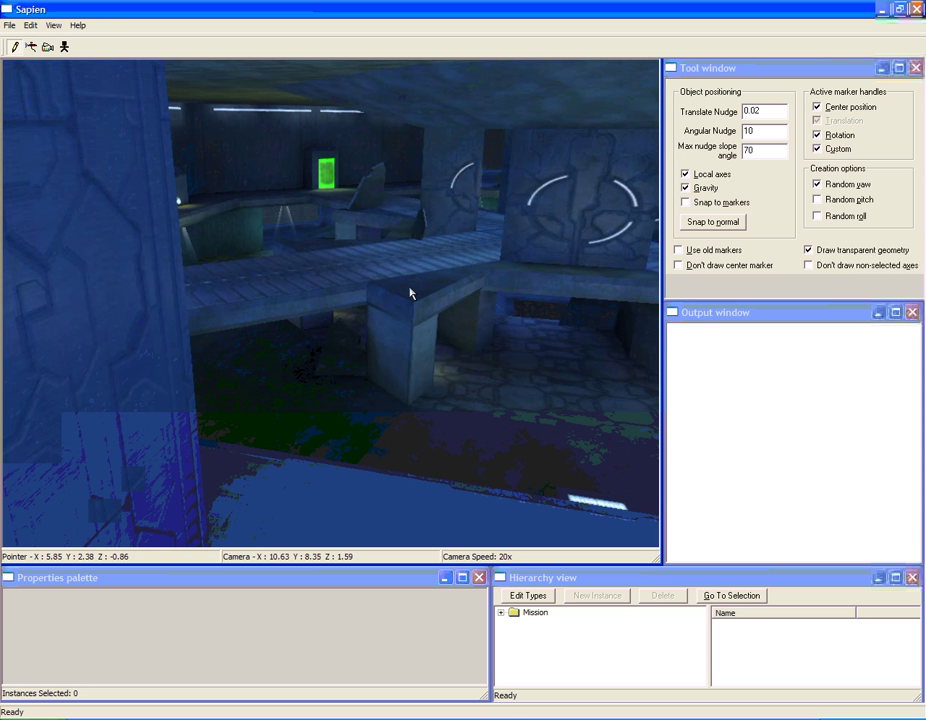
# In Sapien, add a new encounter under the mission's AI Encounters and select it.
pyautogui.moveTo(411, 293); pyautogui.dragTo(496, 267, button='middle')
pyautogui.press('d')
pyautogui.press('d')
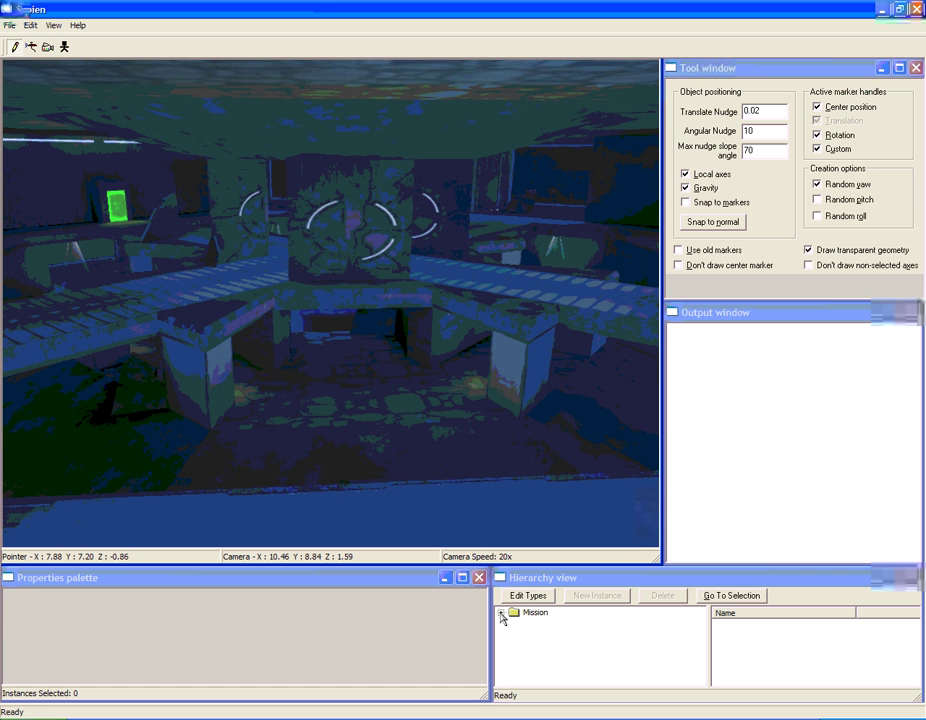
pyautogui.click(501, 613)
pyautogui.click(536, 613)
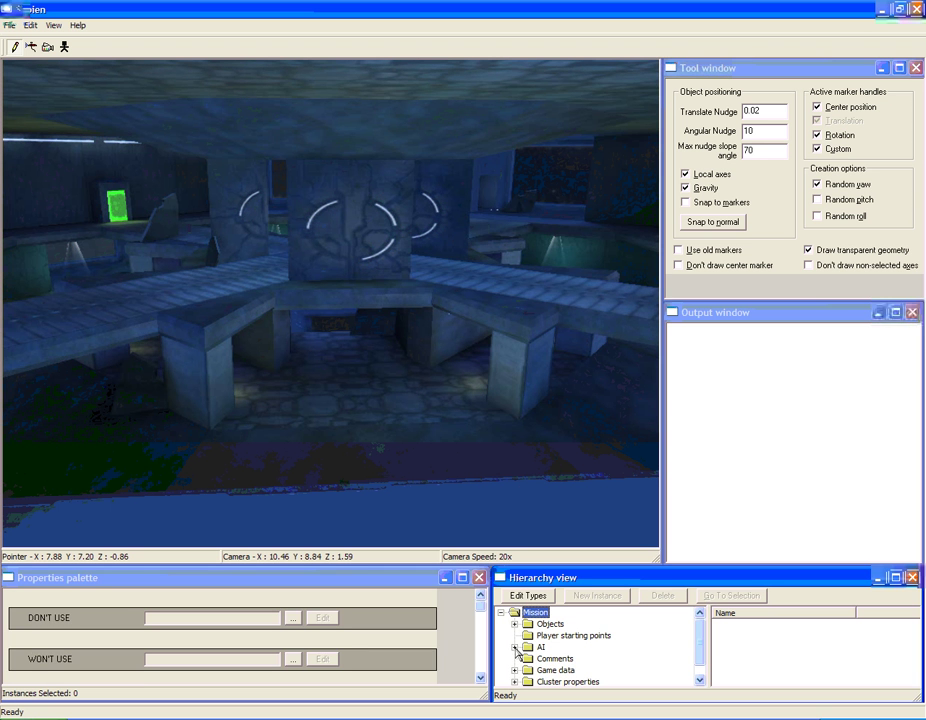
pyautogui.click(515, 647)
pyautogui.click(572, 623)
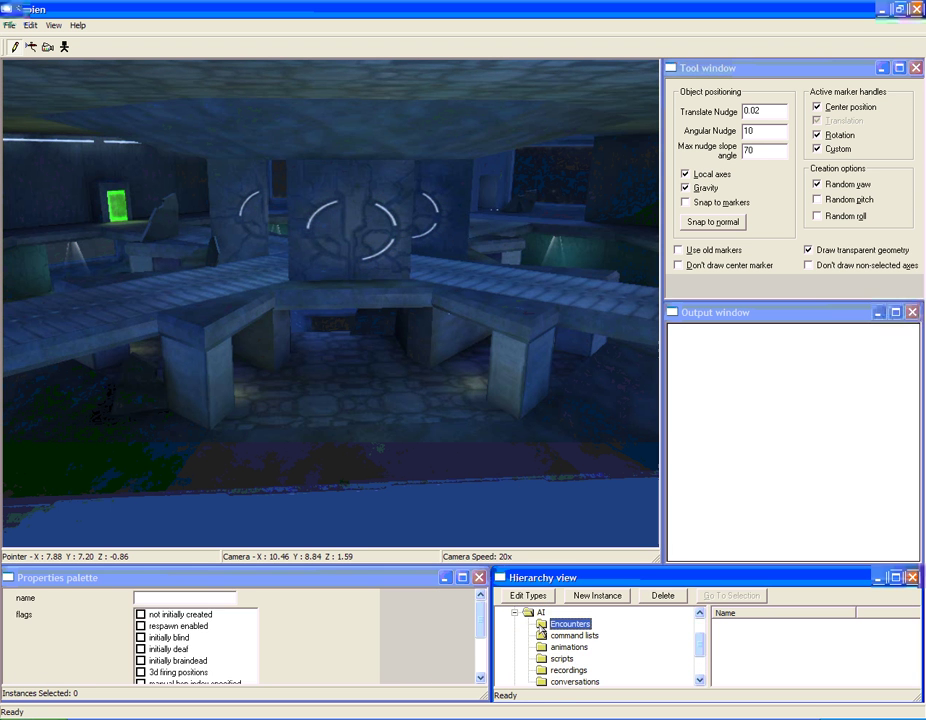
pyautogui.doubleClick(591, 622)
pyautogui.click(563, 636)
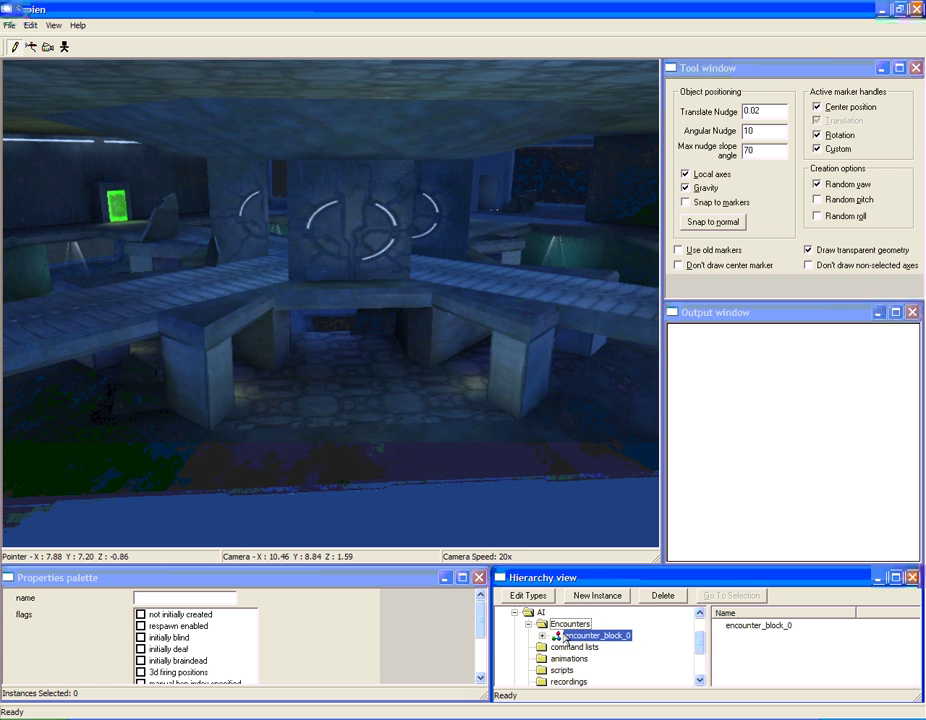
# Name the new encounter friends.
pyautogui.click(58, 575)
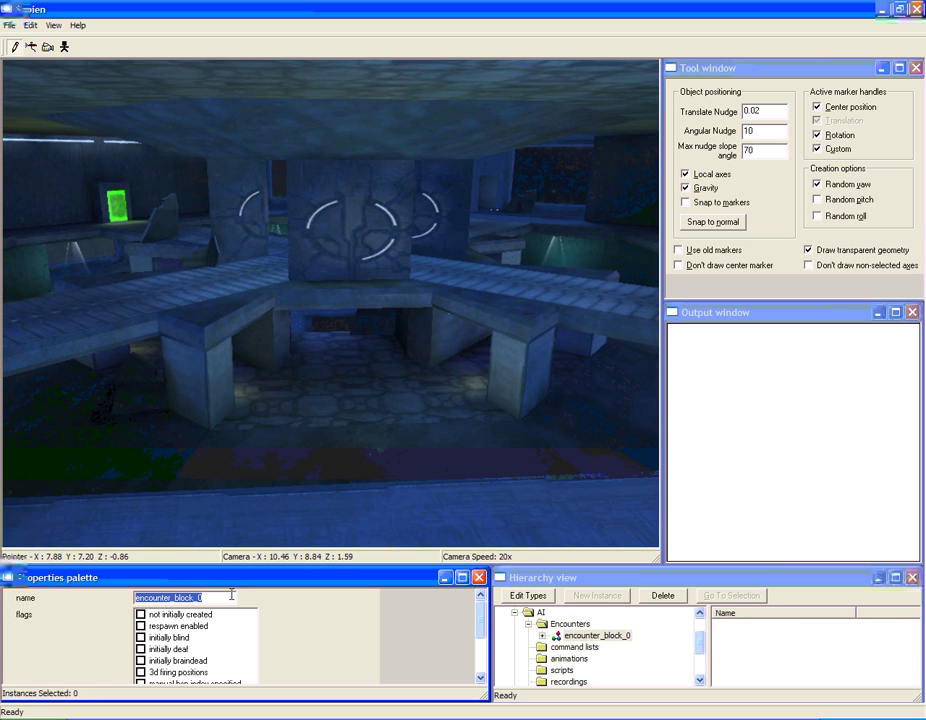
pyautogui.write('frie')
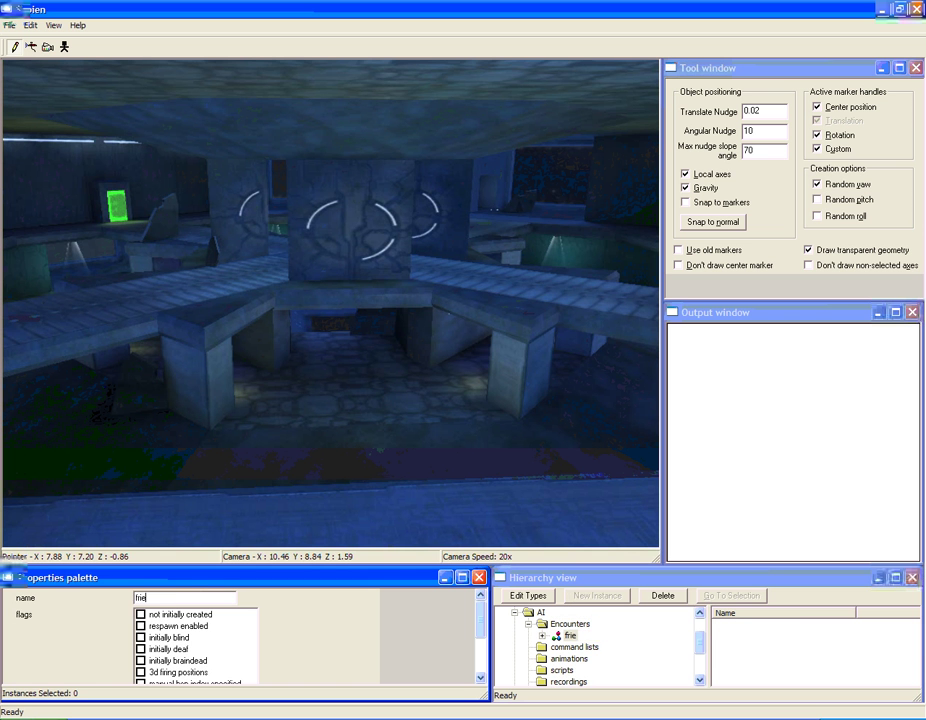
pyautogui.write('ndls')
pyautogui.press('BackSpace')
pyautogui.press('BackSpace')
pyautogui.write('s')
# Enable respawning for the friends encounter and set its respawn delay to 3 to 3 seconds.
pyautogui.click(141, 626)
pyautogui.moveTo(481, 634); pyautogui.dragTo(487, 667)
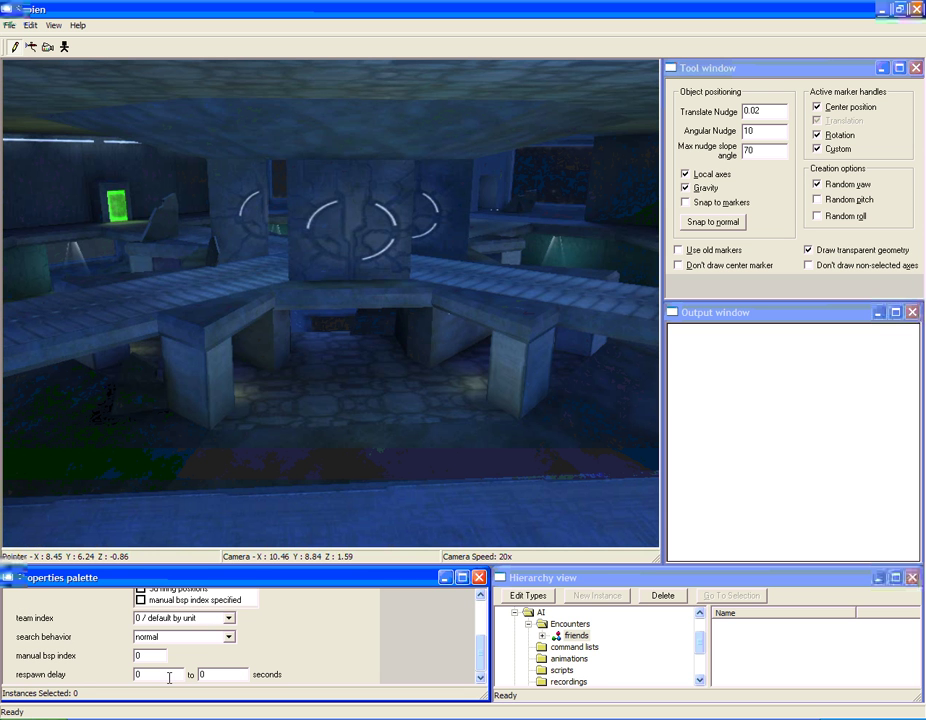
pyautogui.moveTo(169, 678); pyautogui.dragTo(131, 674)
pyautogui.write('3')
pyautogui.press('Tab')
pyautogui.write('3')
# Add a new squad to the friends encounter and select it.
pyautogui.click(543, 636)
pyautogui.click(588, 659)
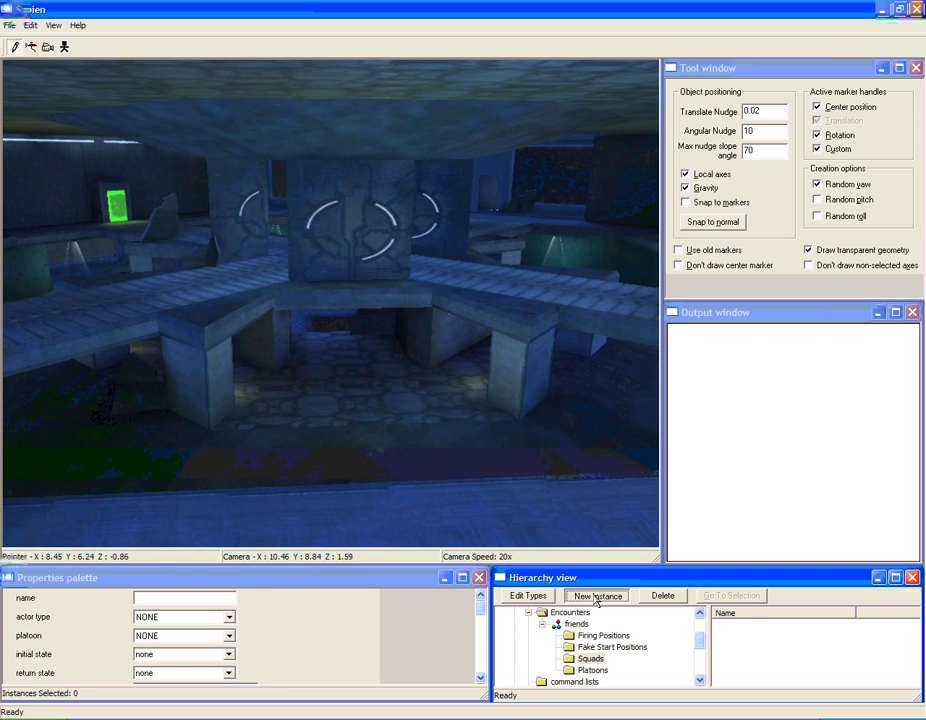
pyautogui.click(596, 596)
pyautogui.click(612, 670)
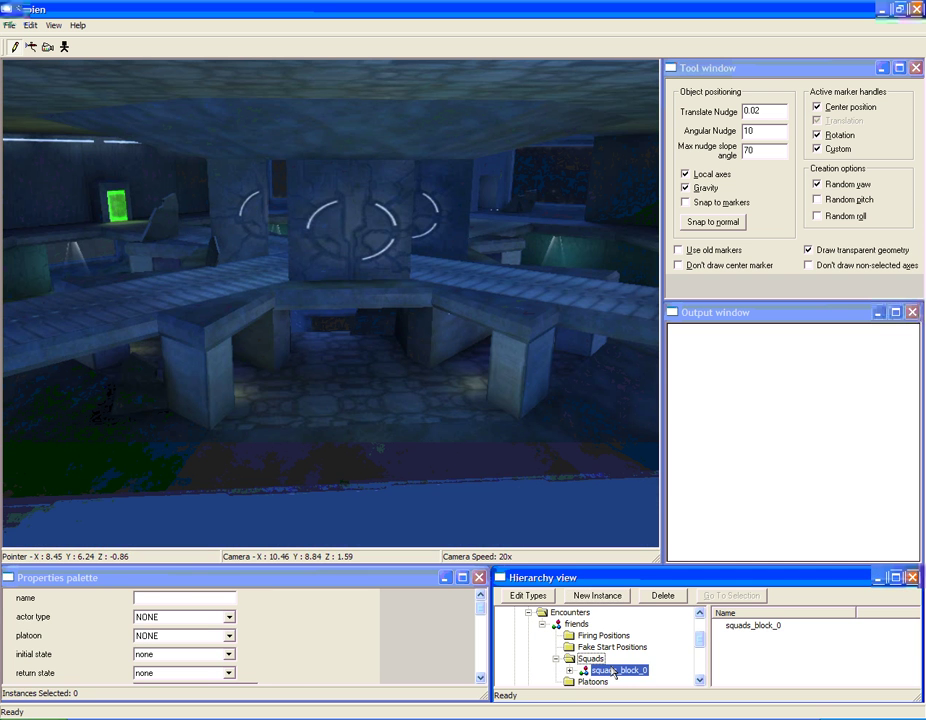
# Name the new squad in the friends encounter grunts.
pyautogui.click(50, 583)
pyautogui.write('gru')
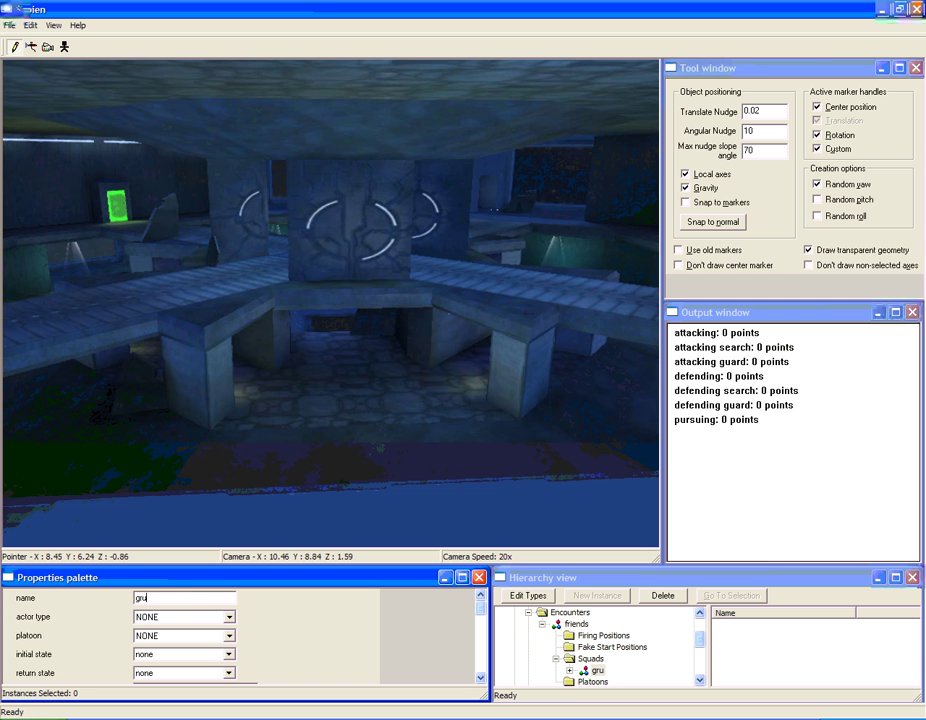
pyautogui.write('ntas')
pyautogui.press('BackSpace')
pyautogui.press('BackSpace')
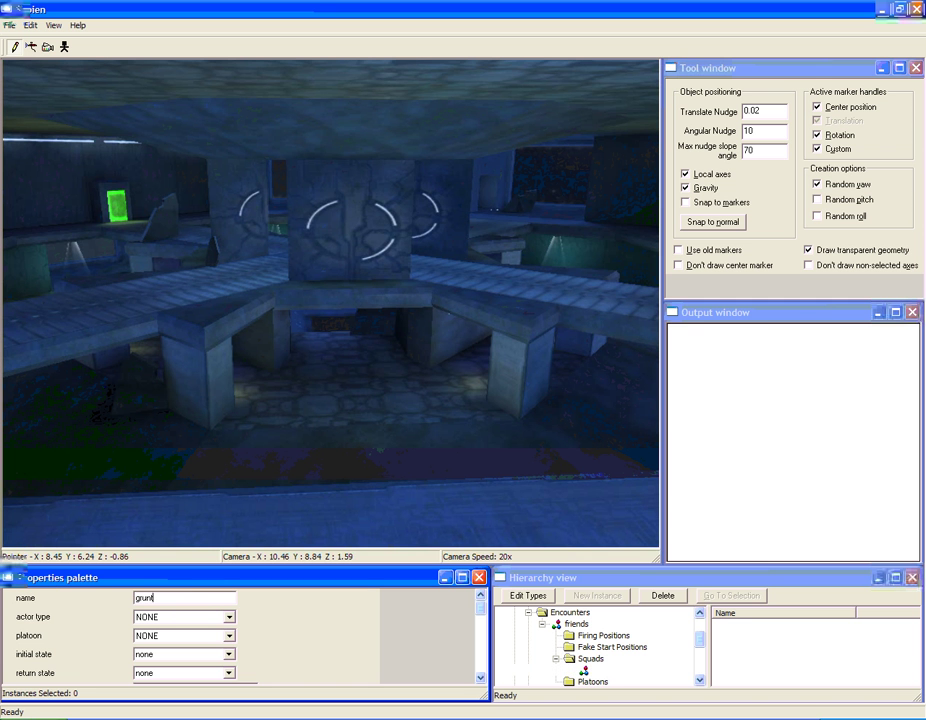
pyautogui.write('s')
# Open the object type editor and choose the actor_variant object class.
pyautogui.click(200, 617)
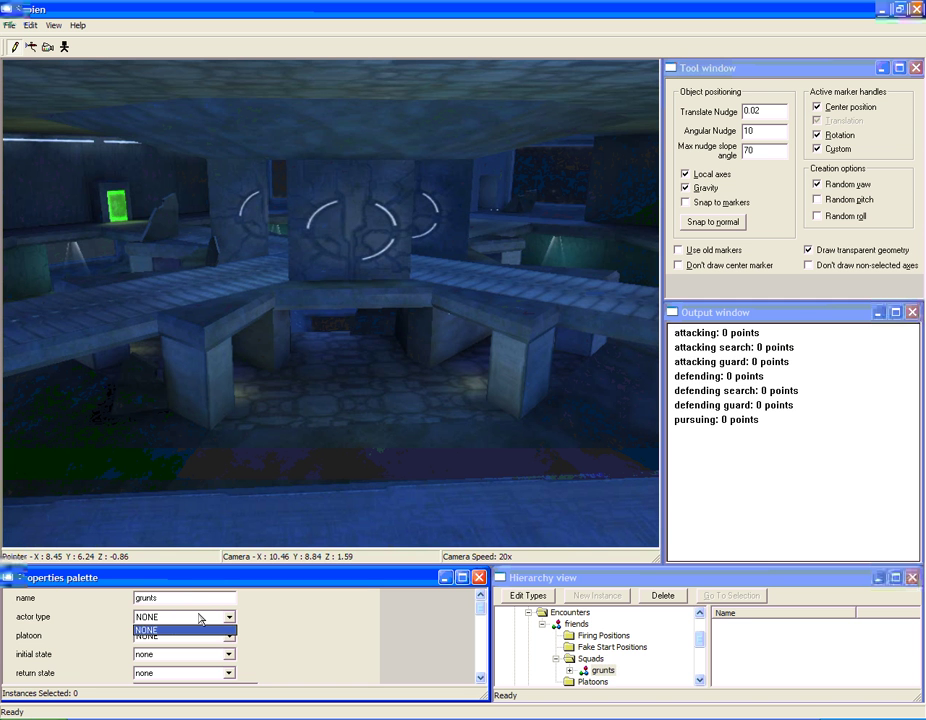
pyautogui.click(205, 614)
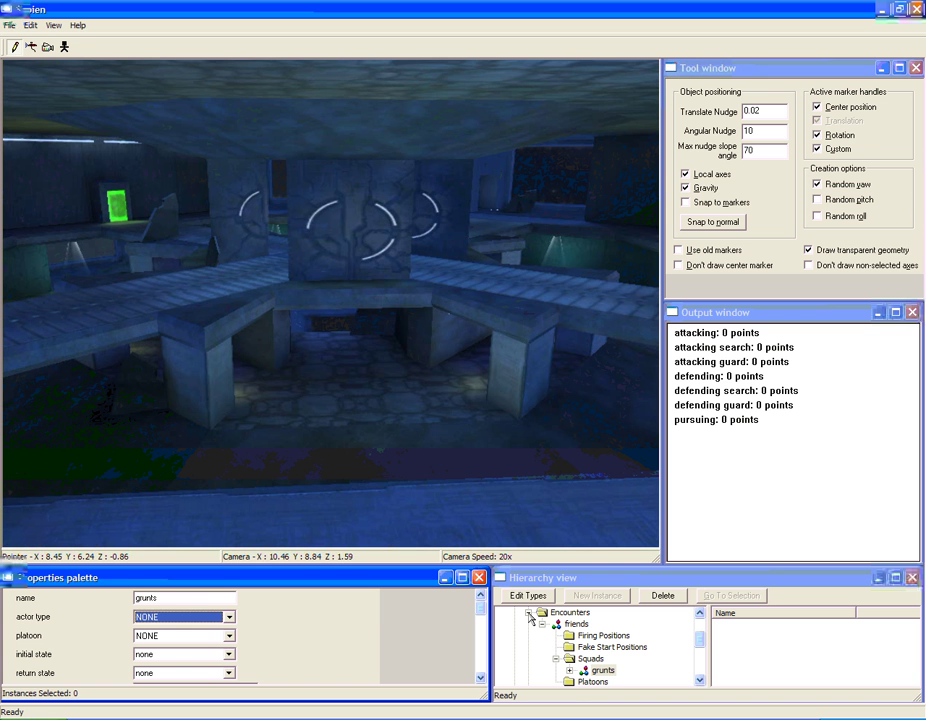
pyautogui.click(528, 595)
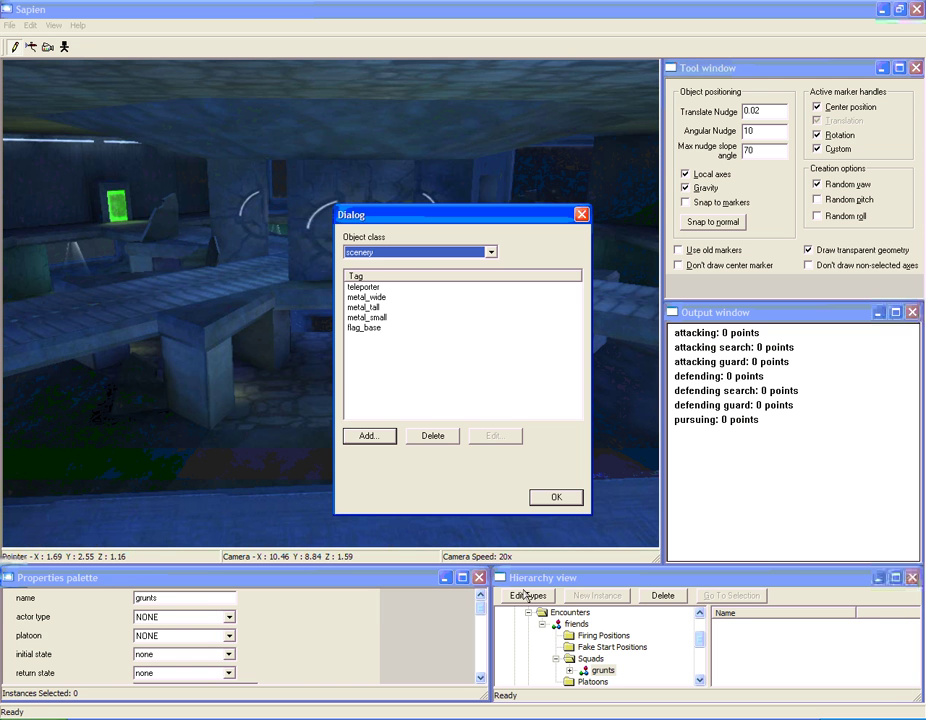
pyautogui.click(409, 253)
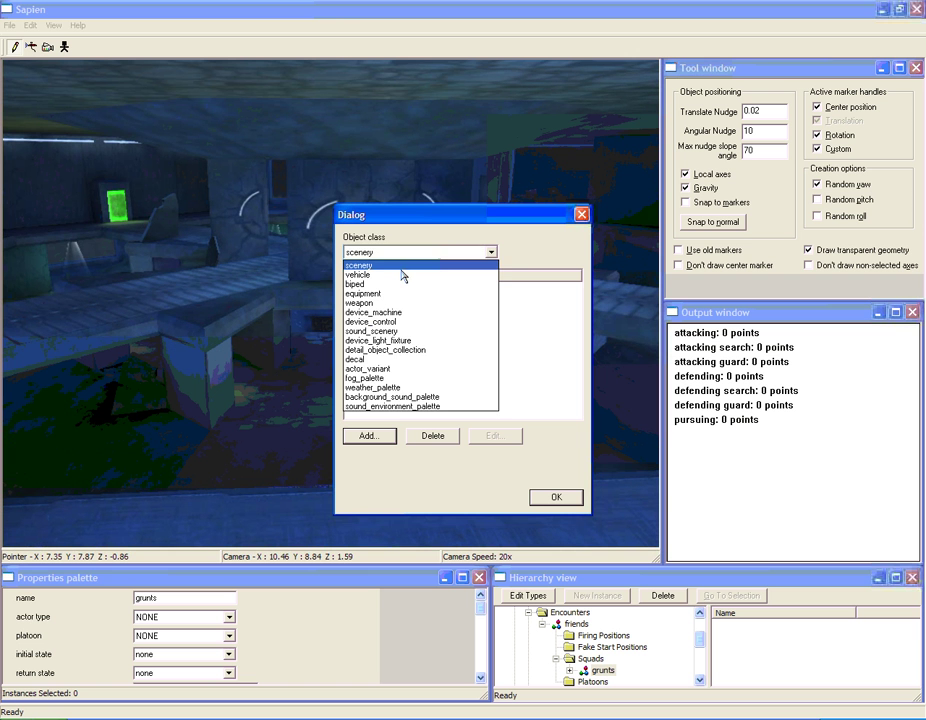
pyautogui.click(386, 369)
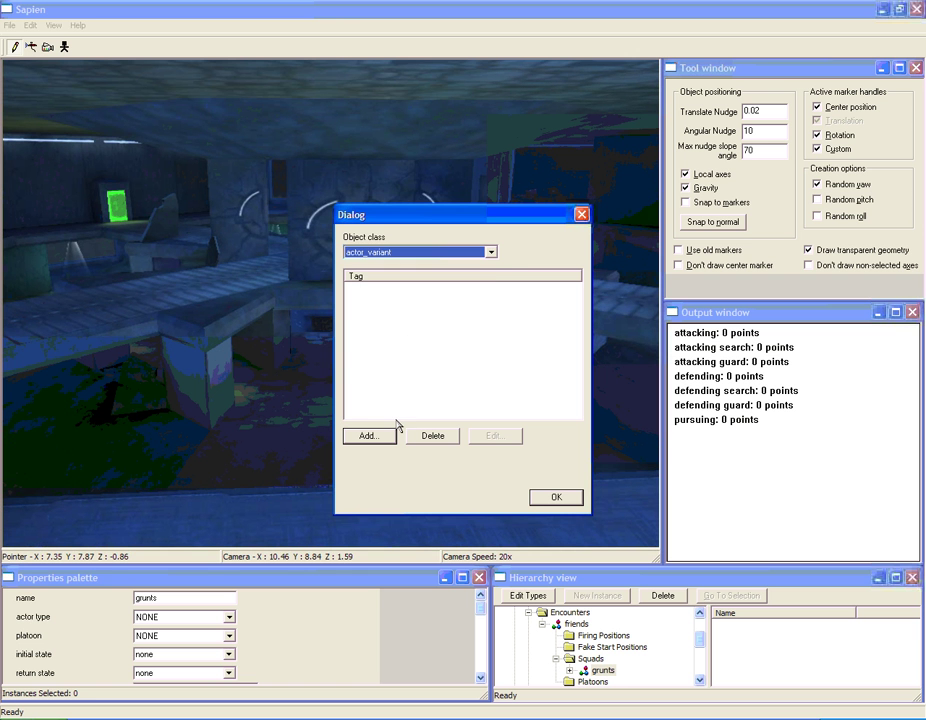
# Add the pink grunt minor needler actor variant tag from the pink grunt folder under my actor variants, and close the type editor.
pyautogui.click(382, 436)
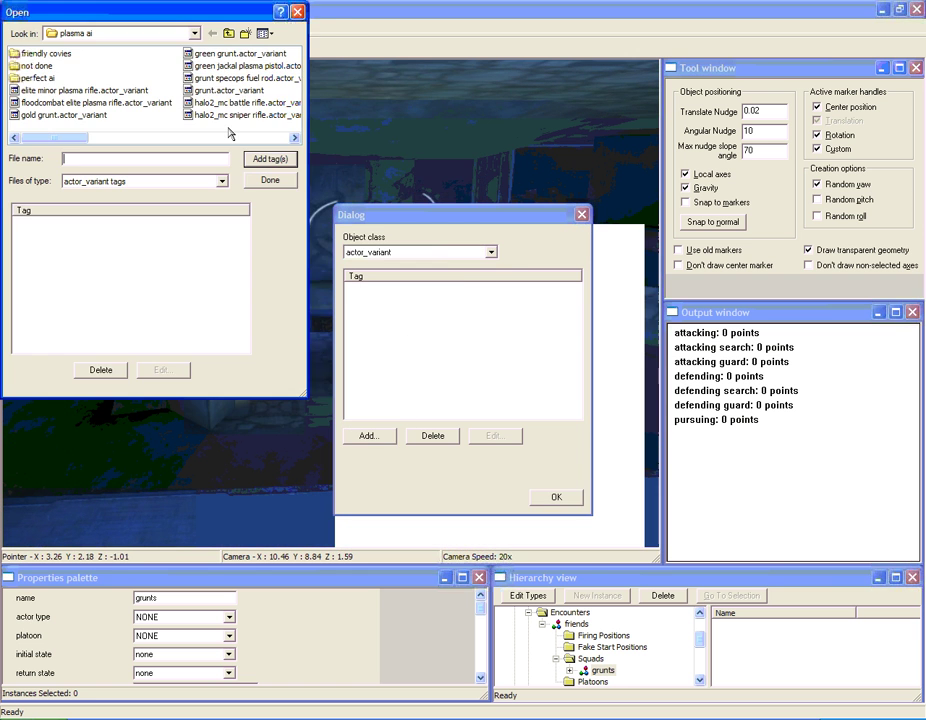
pyautogui.click(229, 33)
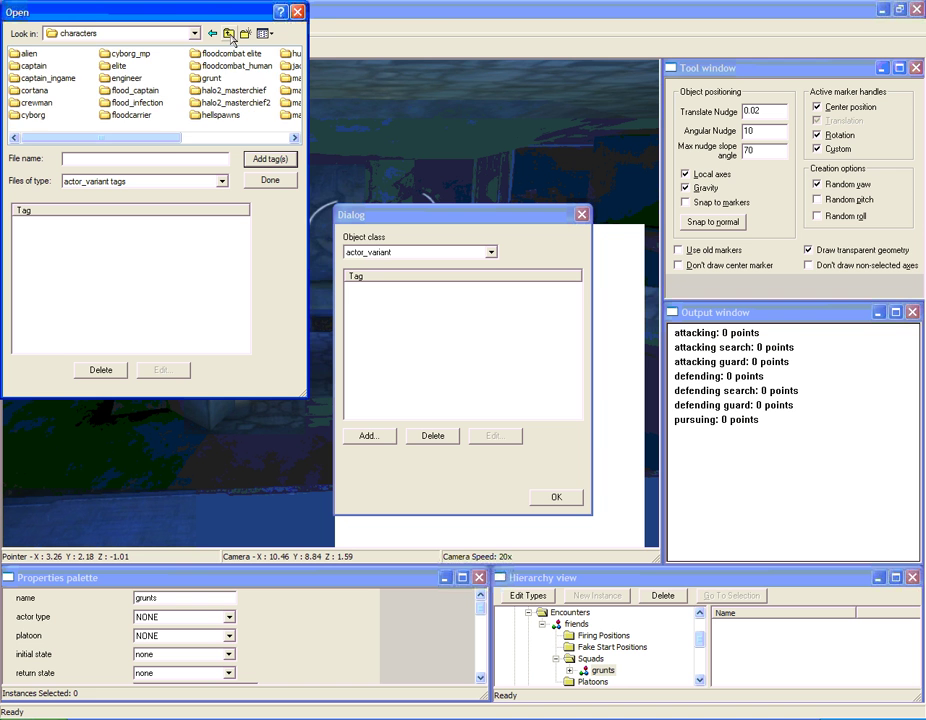
pyautogui.moveTo(123, 138); pyautogui.dragTo(251, 147)
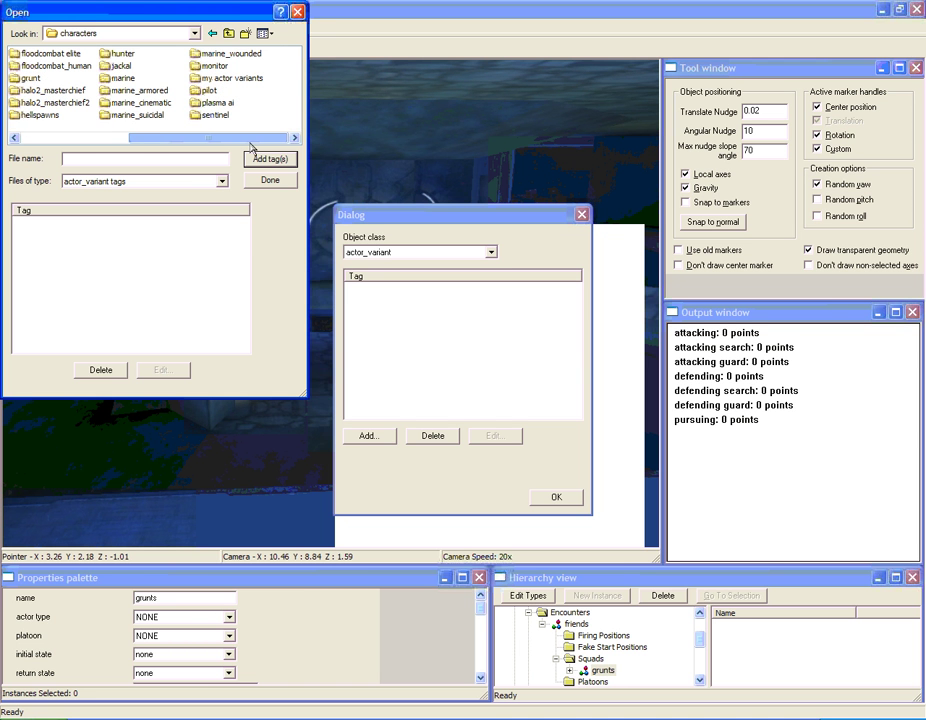
pyautogui.doubleClick(228, 87)
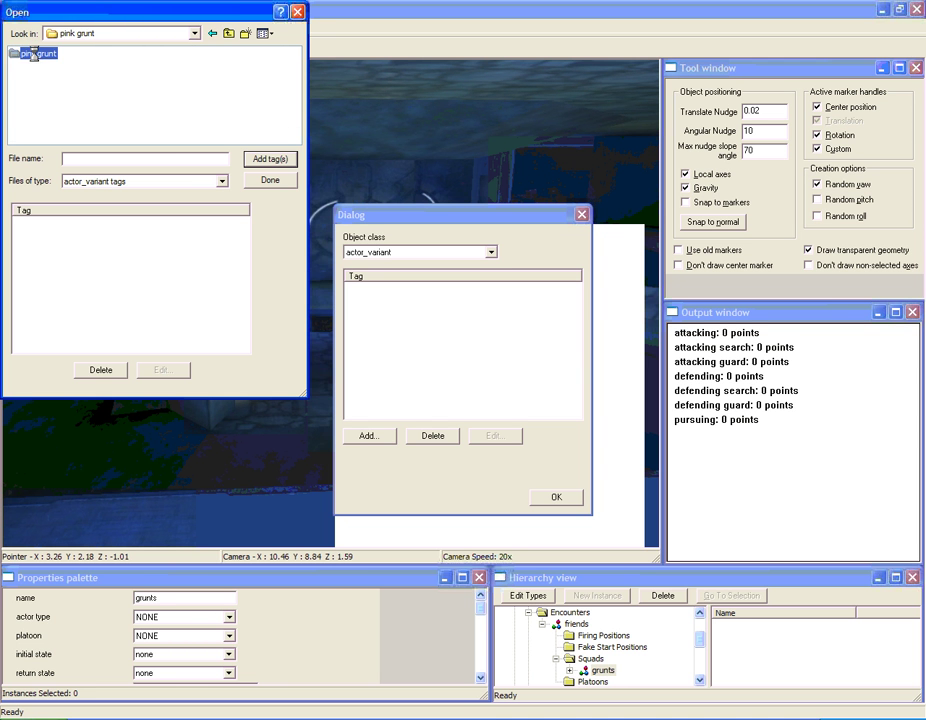
pyautogui.doubleClick(42, 54)
pyautogui.click(60, 66)
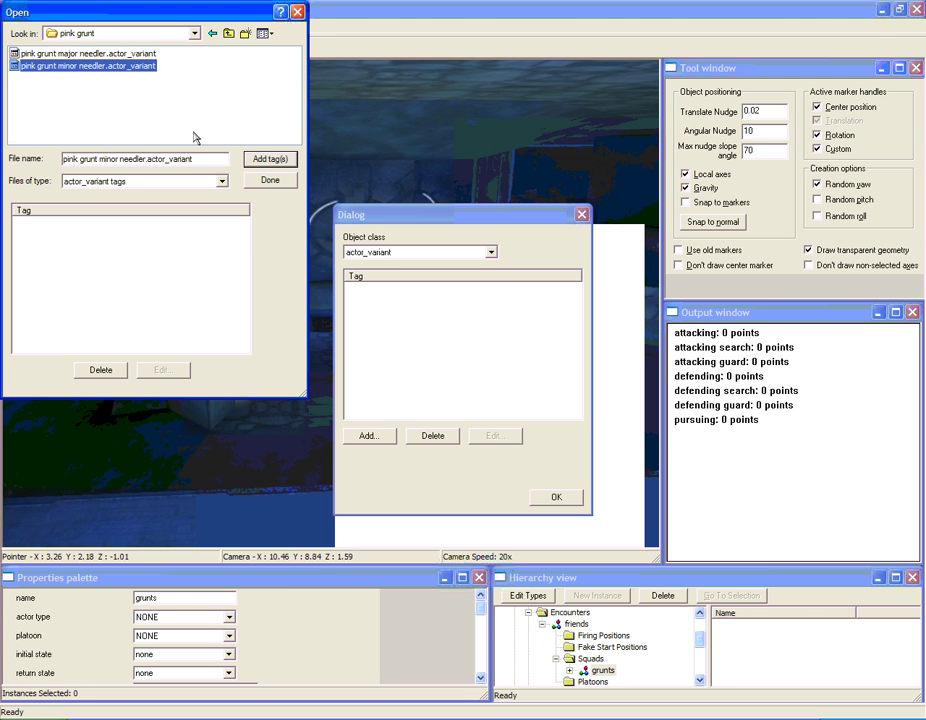
pyautogui.doubleClick(74, 66)
pyautogui.click(72, 222)
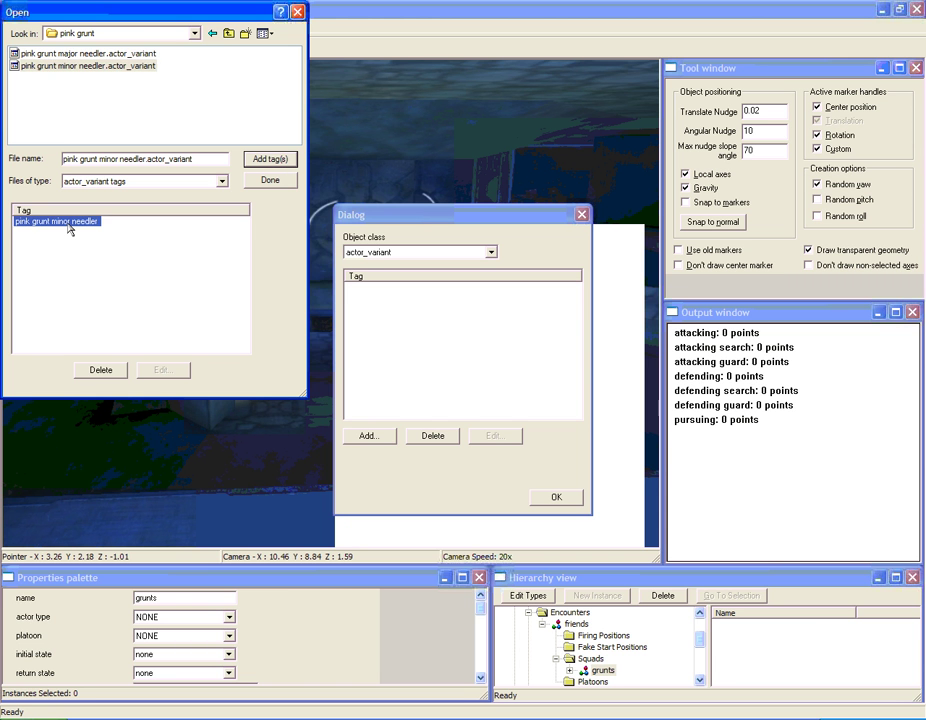
pyautogui.click(45, 67)
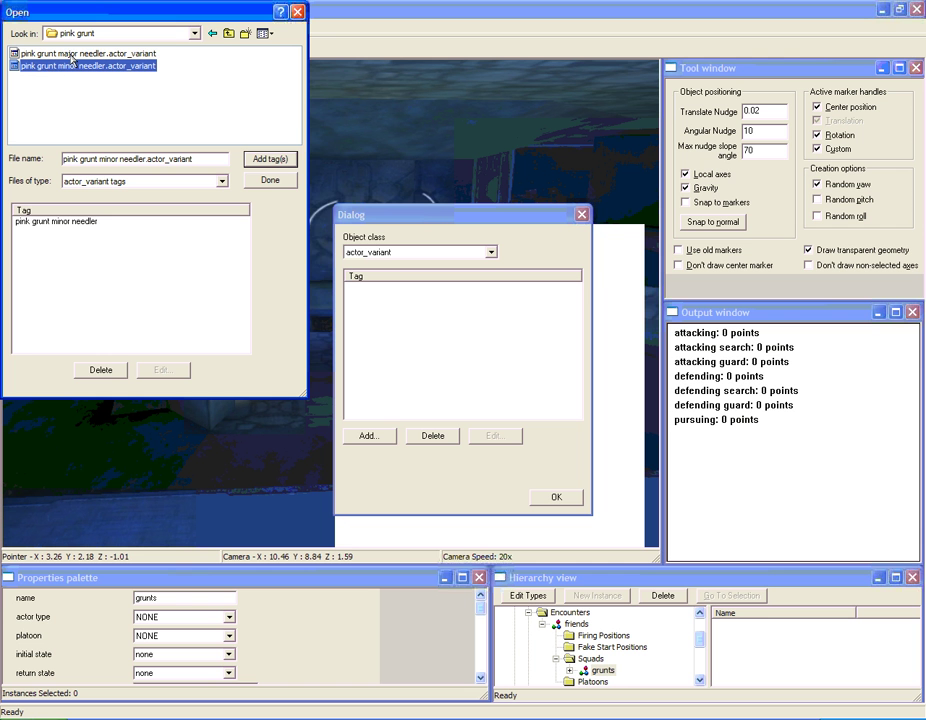
pyautogui.click(272, 183)
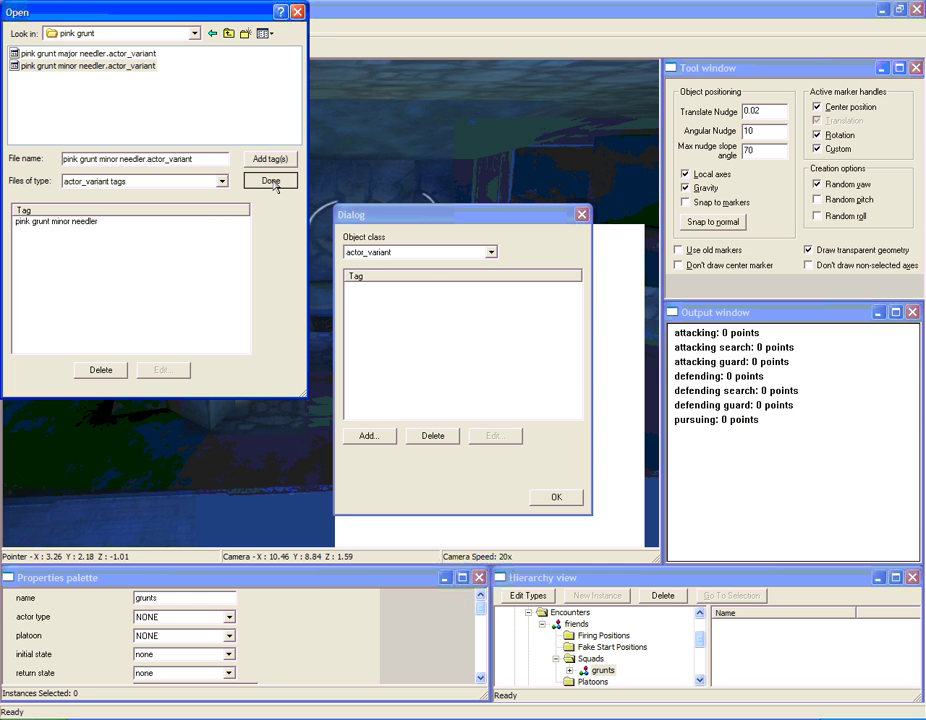
pyautogui.click(556, 497)
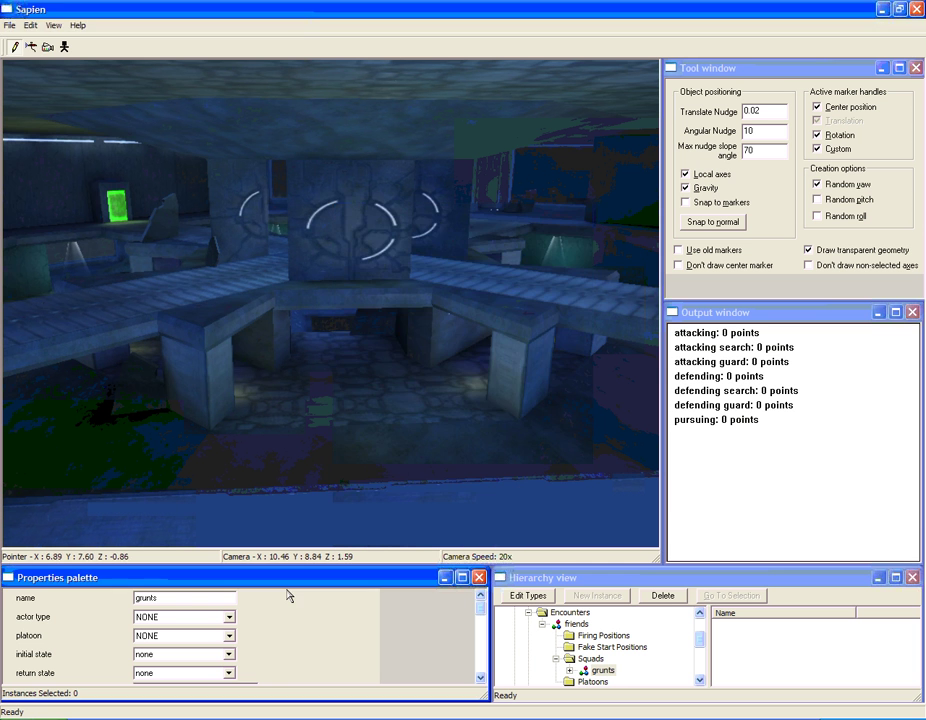
# Set the grunts squad's actor type to pink grunt minor needler and both its initial and return states to moving - randomly.
pyautogui.click(226, 617)
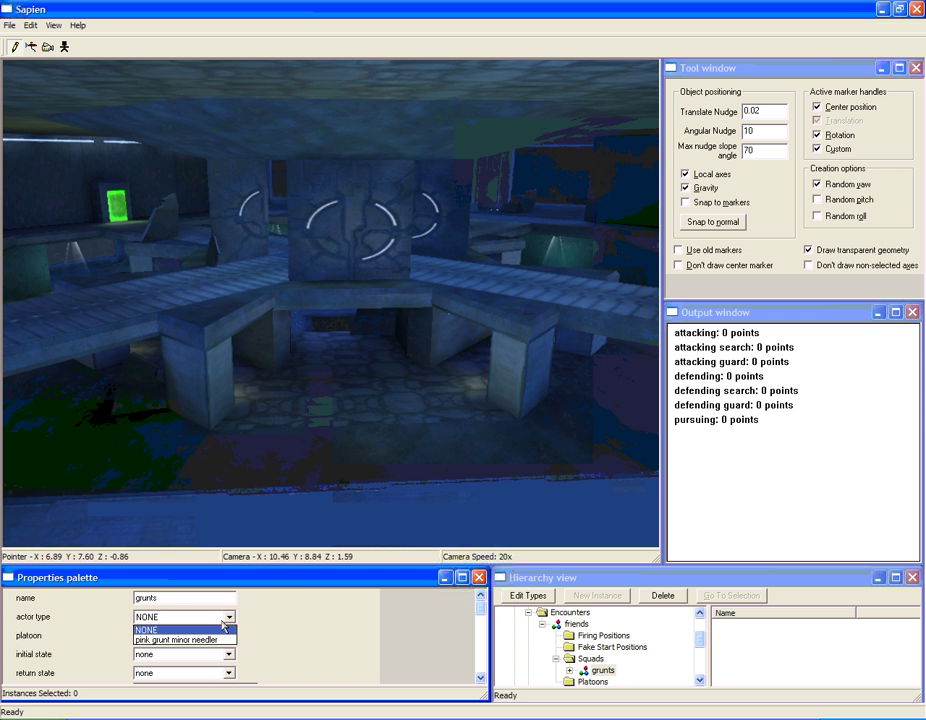
pyautogui.click(190, 640)
pyautogui.scroll(-1, 234, 632)
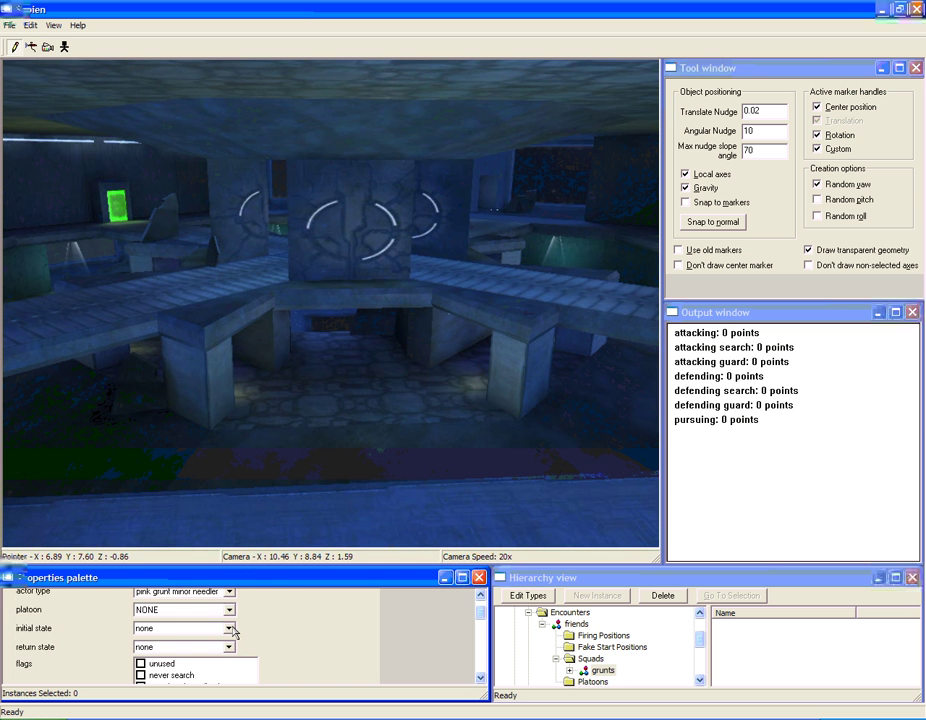
pyautogui.click(229, 628)
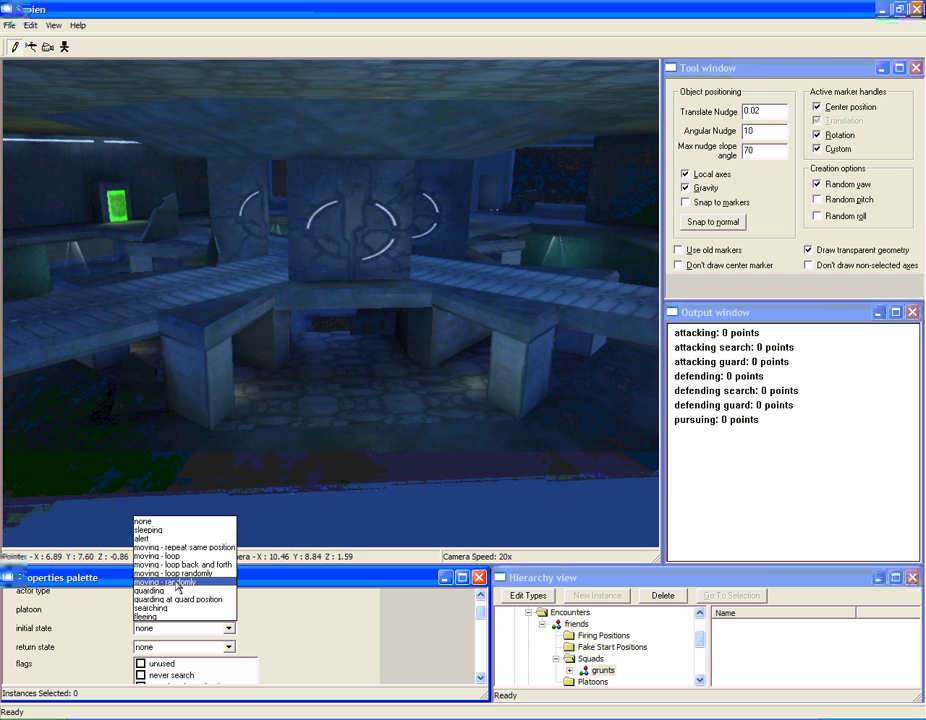
pyautogui.click(178, 582)
pyautogui.click(180, 647)
pyautogui.click(168, 600)
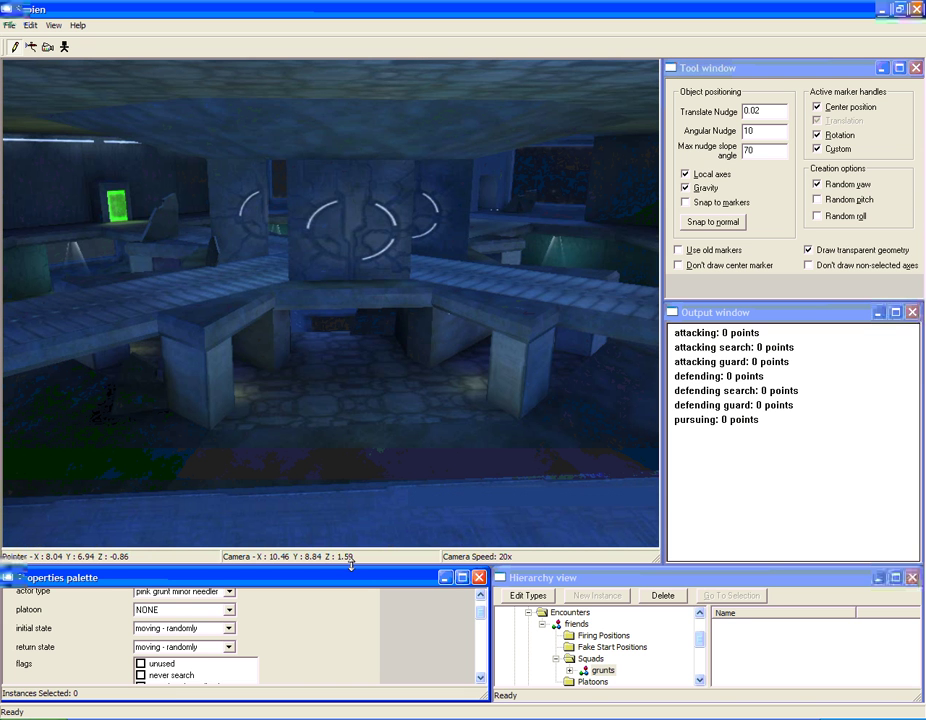
# Enable the automatic migration flag for the grunts squad.
pyautogui.doubleClick(603, 670)
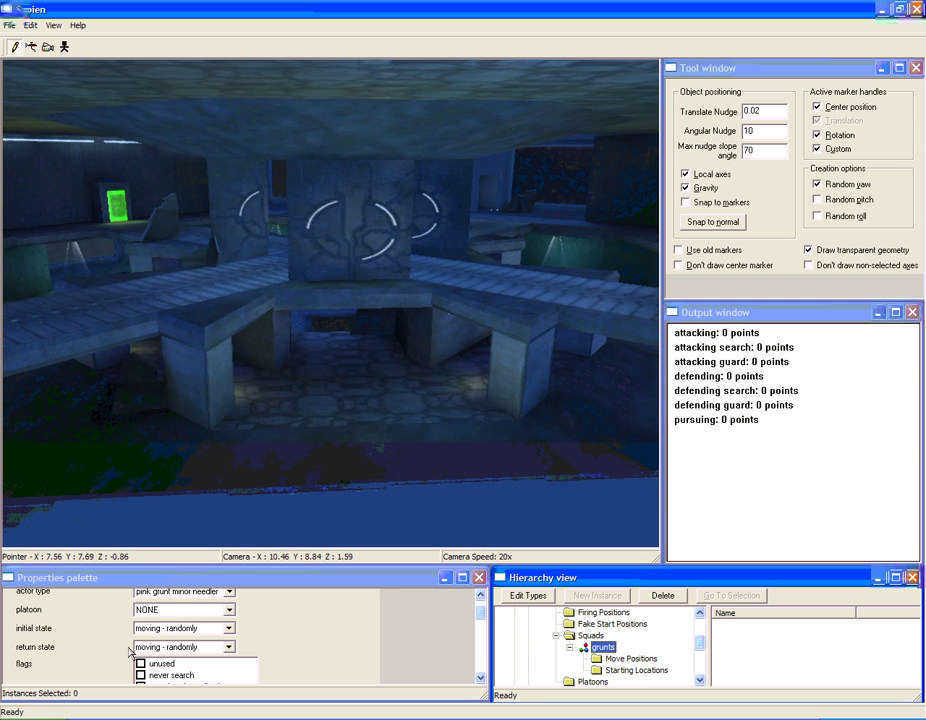
pyautogui.click(479, 620)
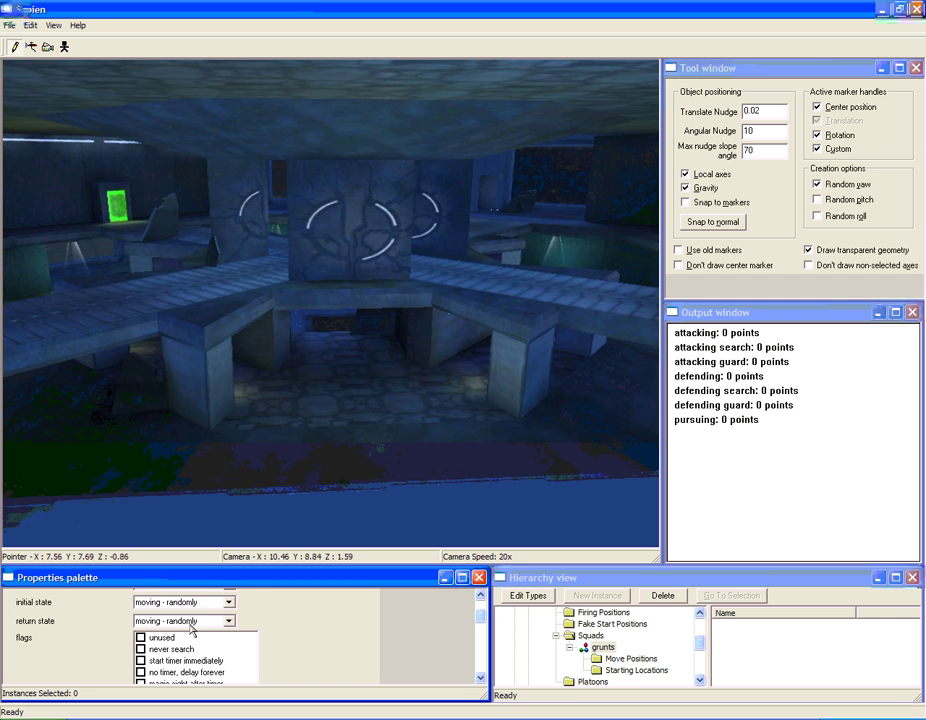
pyautogui.scroll(-2, 207, 626)
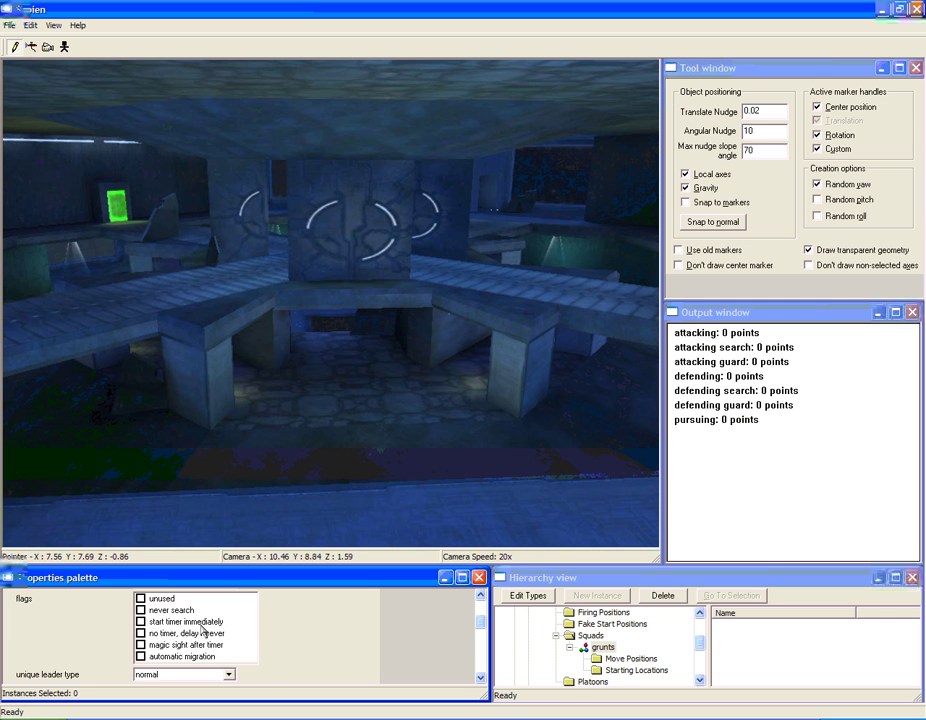
pyautogui.click(141, 657)
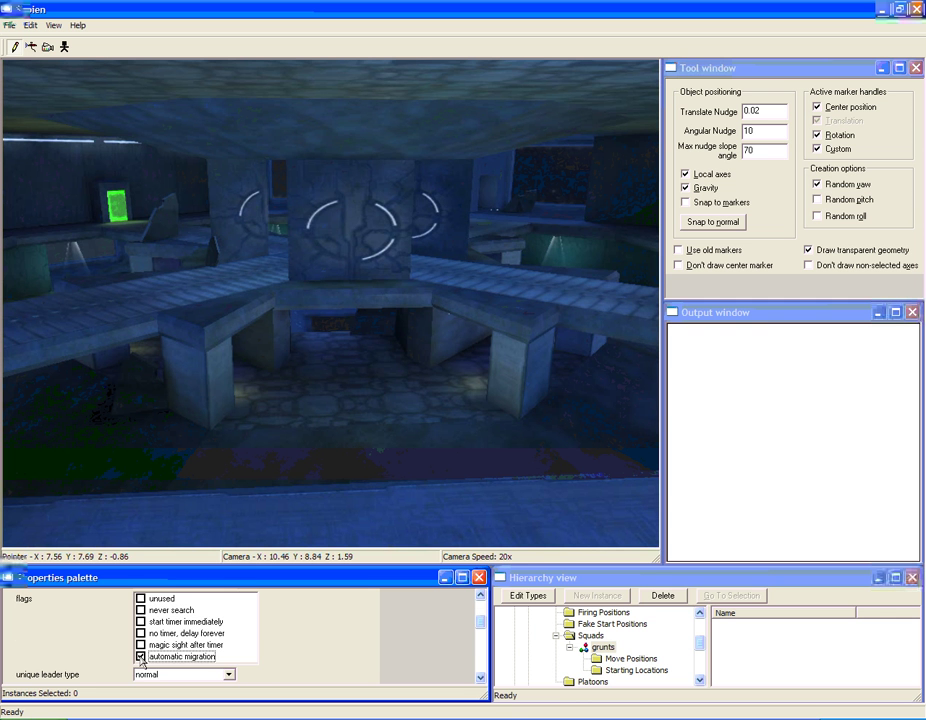
# Set the grunts squad's normal and insane difficulty counts to 2.
pyautogui.scroll(-3, 276, 669)
pyautogui.scroll(-5, 276, 669)
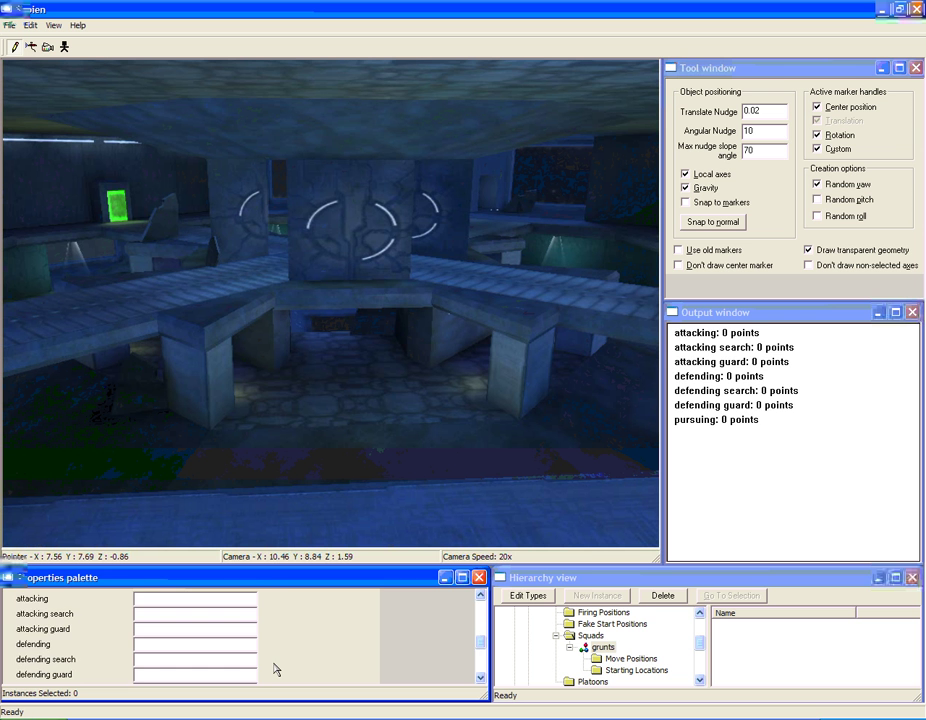
pyautogui.scroll(-3, 256, 654)
pyautogui.scroll(-3, 256, 654)
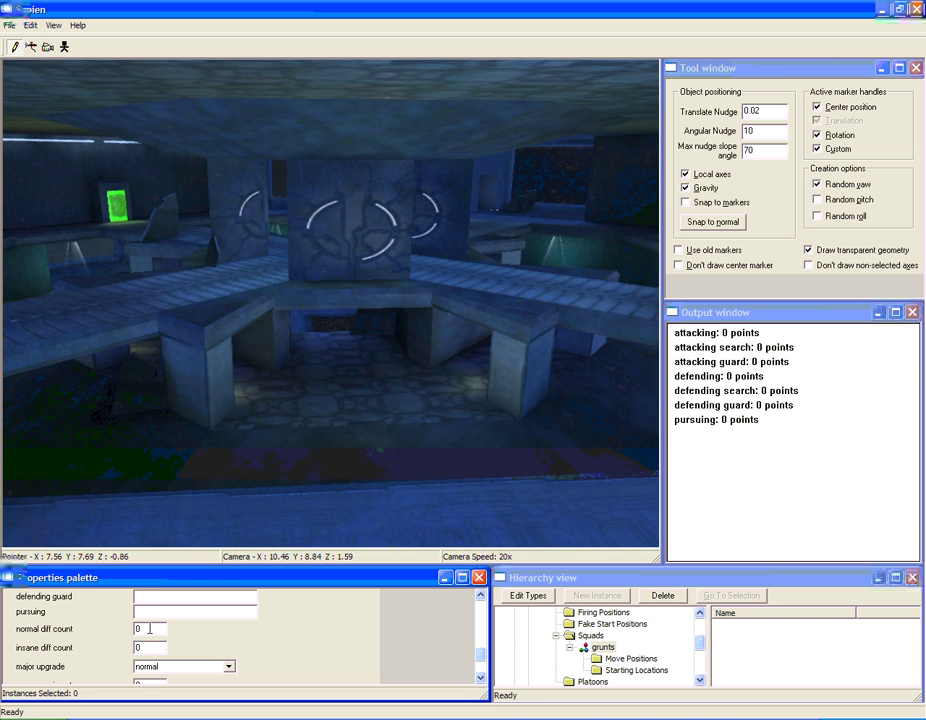
pyautogui.doubleClick(150, 629)
pyautogui.moveTo(406, 422); pyautogui.dragTo(385, 400, button='middle')
pyautogui.moveTo(136, 629); pyautogui.dragTo(170, 627)
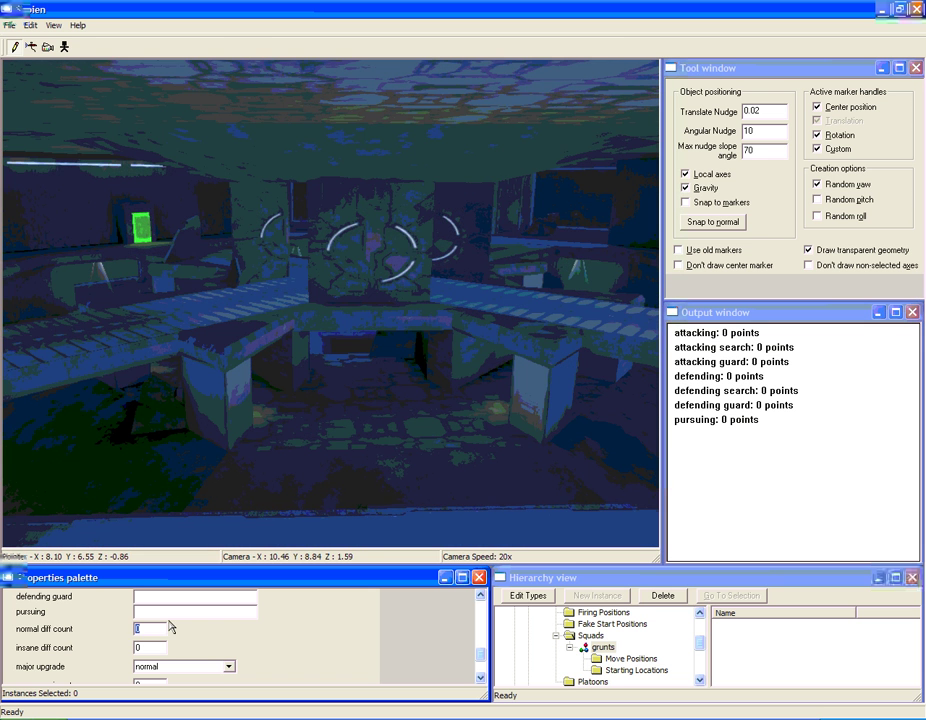
pyautogui.write('4')
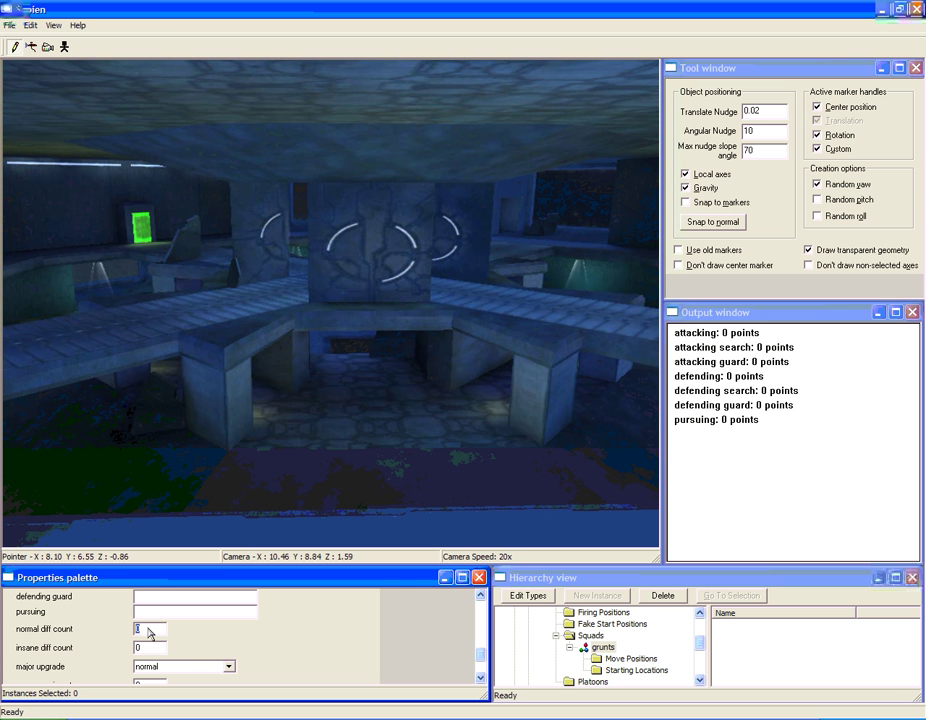
pyautogui.write('2')
# Set the grunts squad's respawn max actors to 2.
pyautogui.scroll(-1, 152, 632)
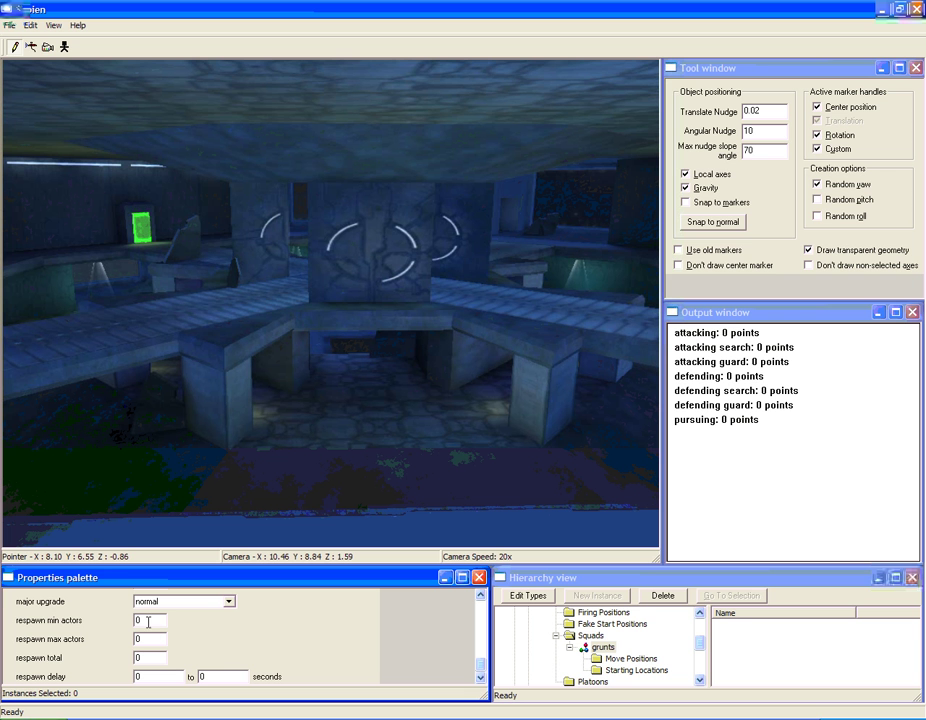
pyautogui.click(148, 621)
pyautogui.click(145, 625)
pyautogui.press('Tab')
pyautogui.click(148, 619)
pyautogui.scroll(1, 148, 619)
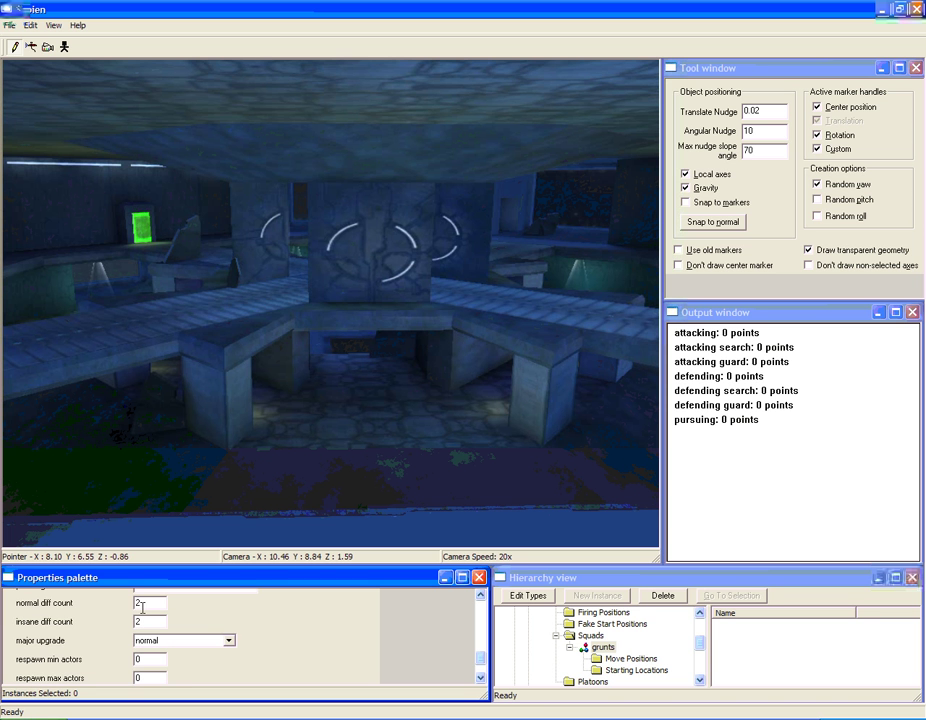
pyautogui.scroll(-1, 142, 607)
pyautogui.doubleClick(141, 638)
pyautogui.write('2')
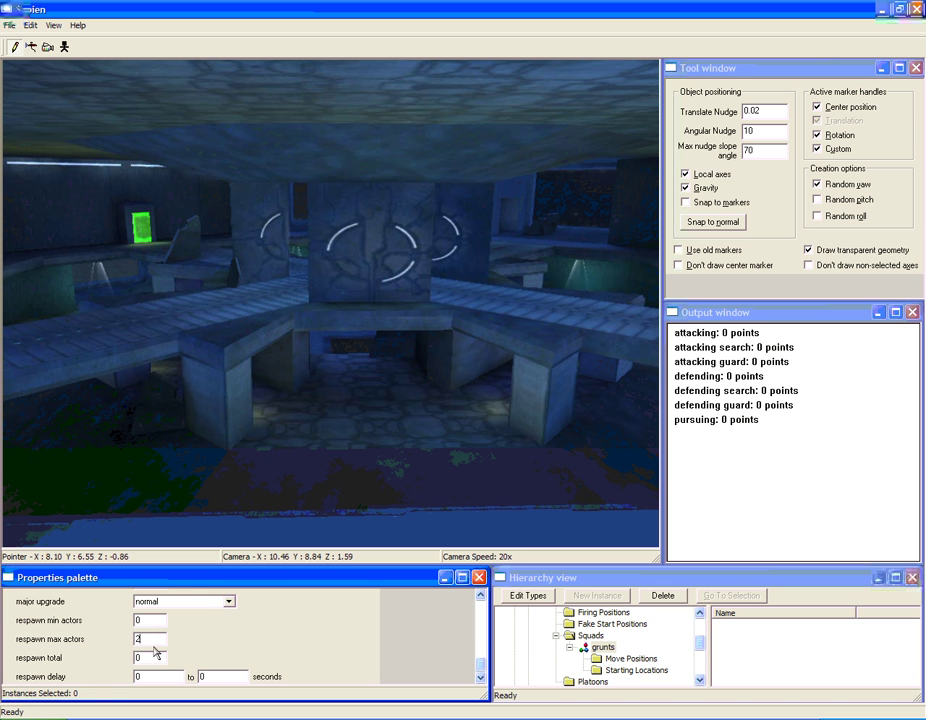
# Try respawn totals of 4, 2, 1 and 0 for the grunts squad.
pyautogui.click(160, 653)
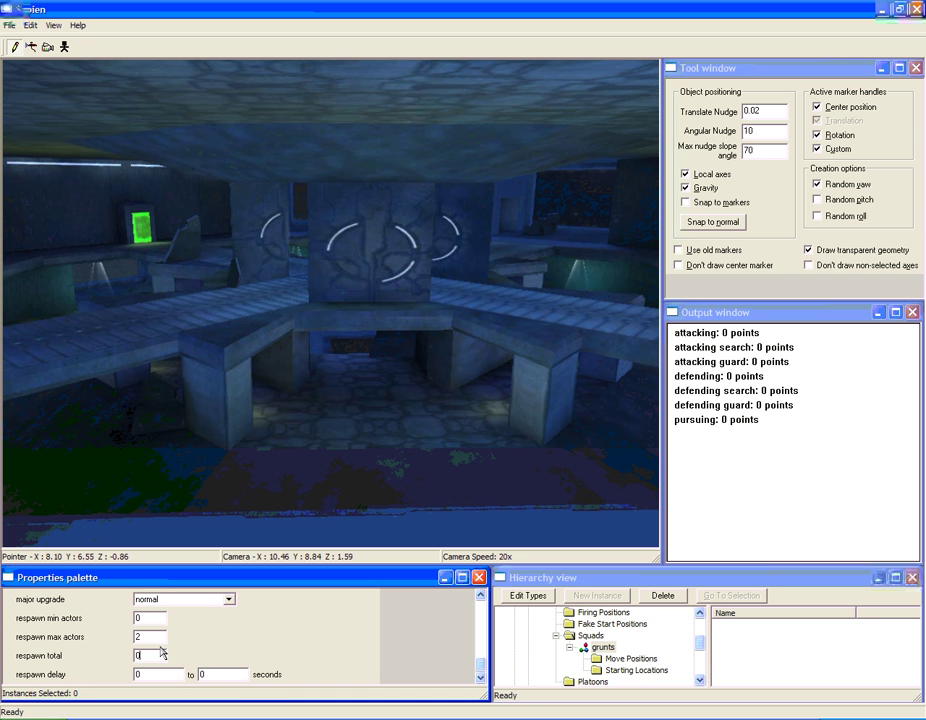
pyautogui.moveTo(159, 651); pyautogui.dragTo(117, 651)
pyautogui.write('4')
pyautogui.moveTo(146, 654); pyautogui.dragTo(127, 654)
pyautogui.write('3')
pyautogui.press('BackSpace')
pyautogui.write('2')
pyautogui.moveTo(136, 655); pyautogui.dragTo(174, 661)
pyautogui.write('1')
pyautogui.doubleClick(143, 652)
pyautogui.write('0')
# Set the grunts squad's respawn total to 9999.
pyautogui.moveTo(149, 656); pyautogui.dragTo(101, 658)
pyautogui.write('9999')
pyautogui.click(156, 676)
# Check the respawn delay of the friends encounter and return to the grunts squad's respawn settings.
pyautogui.click(603, 647)
pyautogui.scroll(1, 612, 640)
pyautogui.click(578, 636)
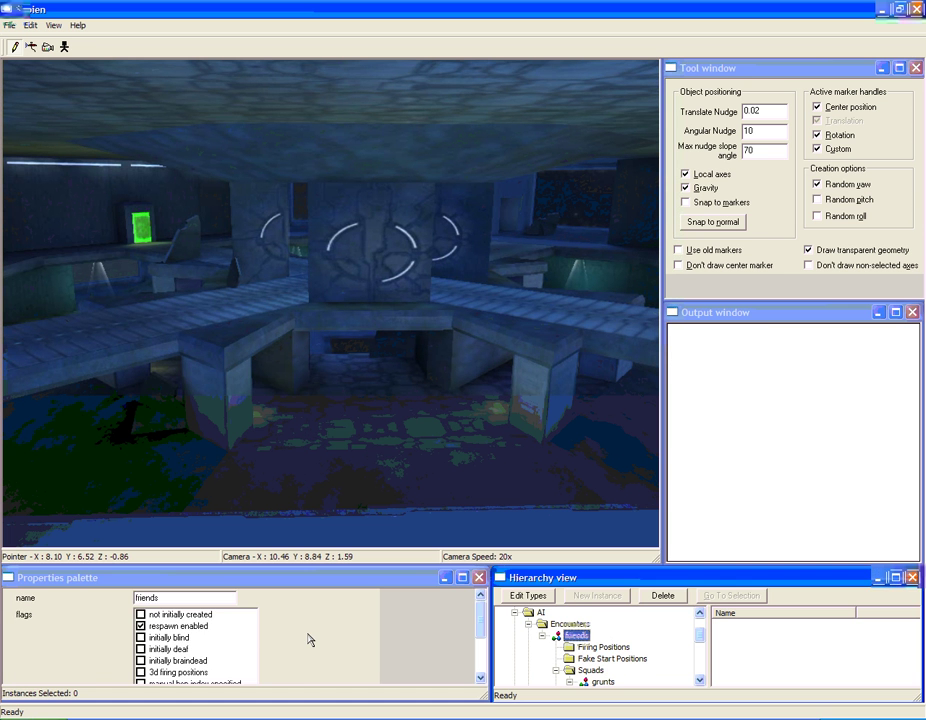
pyautogui.click(479, 677)
pyautogui.click(612, 659)
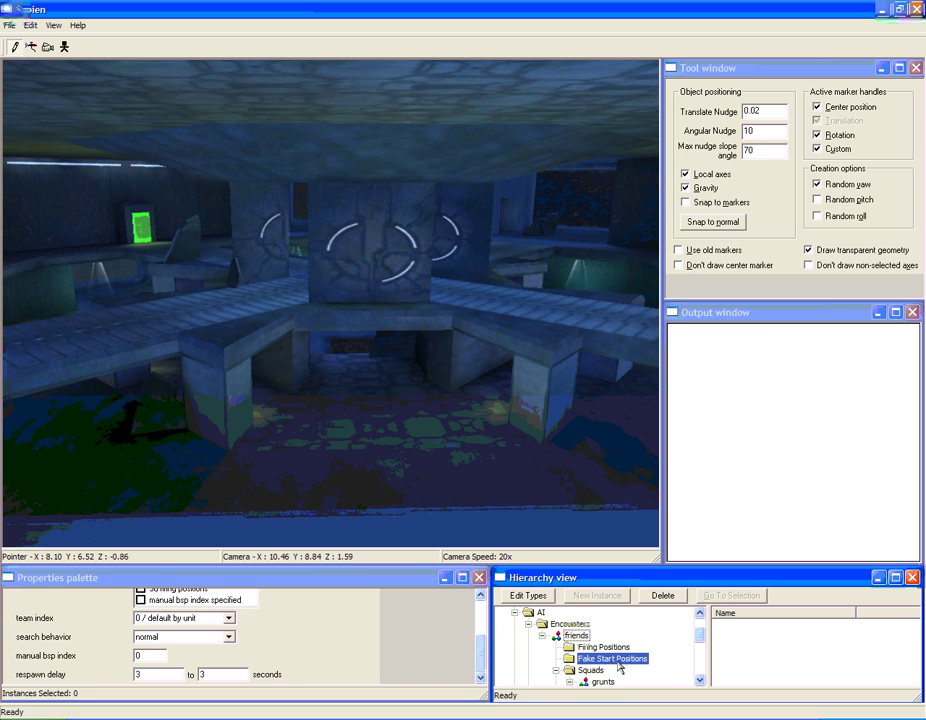
pyautogui.click(603, 681)
pyautogui.moveTo(480, 608); pyautogui.dragTo(480, 675)
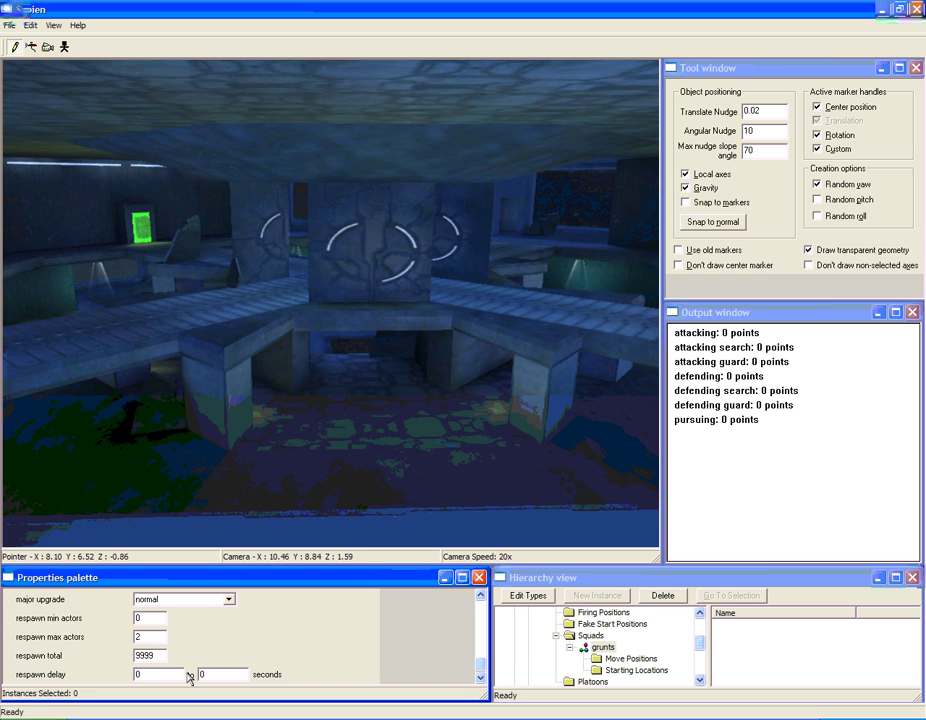
# Set the grunts squad's respawn delay to 3 to 3 seconds.
pyautogui.press('BackSpace')
pyautogui.write('23')
pyautogui.press('Return')
pyautogui.write('3')
pyautogui.press('Tab')
pyautogui.write('3')
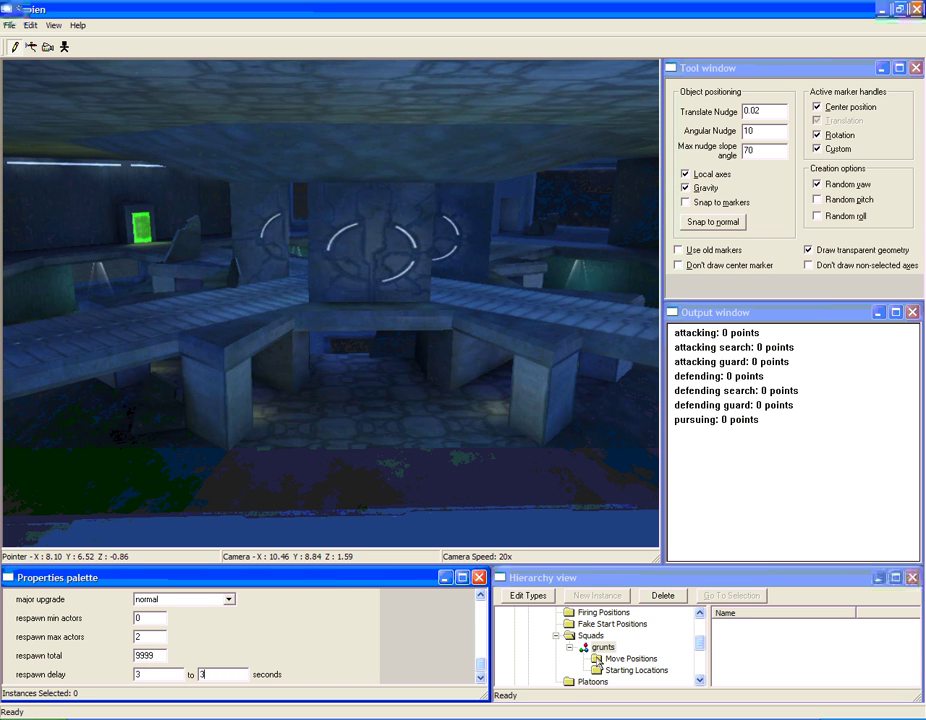
# Open the grunts squad's move positions and inspect the map's upper walkways and bridges for placement spots.
pyautogui.click(596, 656)
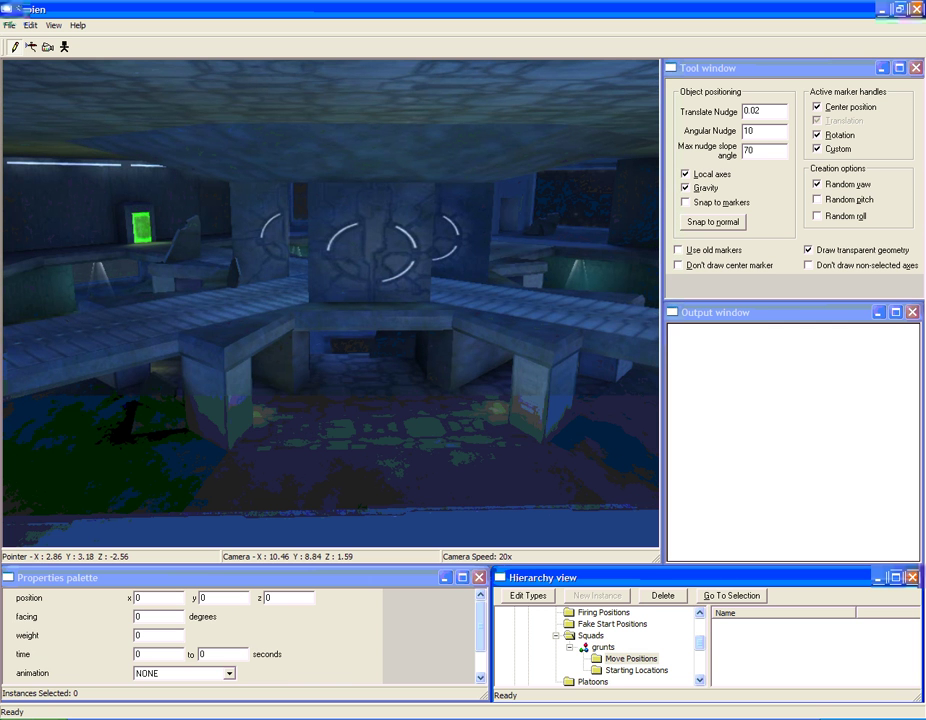
pyautogui.moveTo(330, 303); pyautogui.dragTo(180, 235, button='middle')
pyautogui.press('w')
pyautogui.moveTo(330, 303); pyautogui.dragTo(230, 345, button='middle')
pyautogui.press('w')
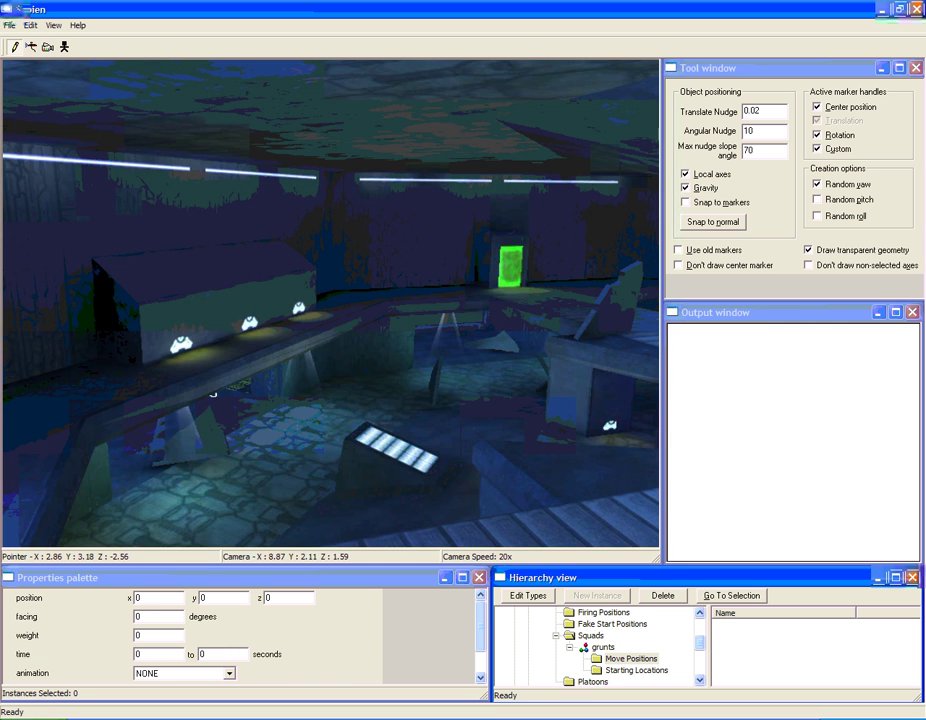
pyautogui.moveTo(330, 303); pyautogui.dragTo(480, 303, button='middle')
pyautogui.press('s')
pyautogui.press('d')
pyautogui.moveTo(330, 303); pyautogui.dragTo(480, 303, button='middle')
pyautogui.moveTo(330, 303); pyautogui.dragTo(430, 300, button='middle')
pyautogui.press('w')
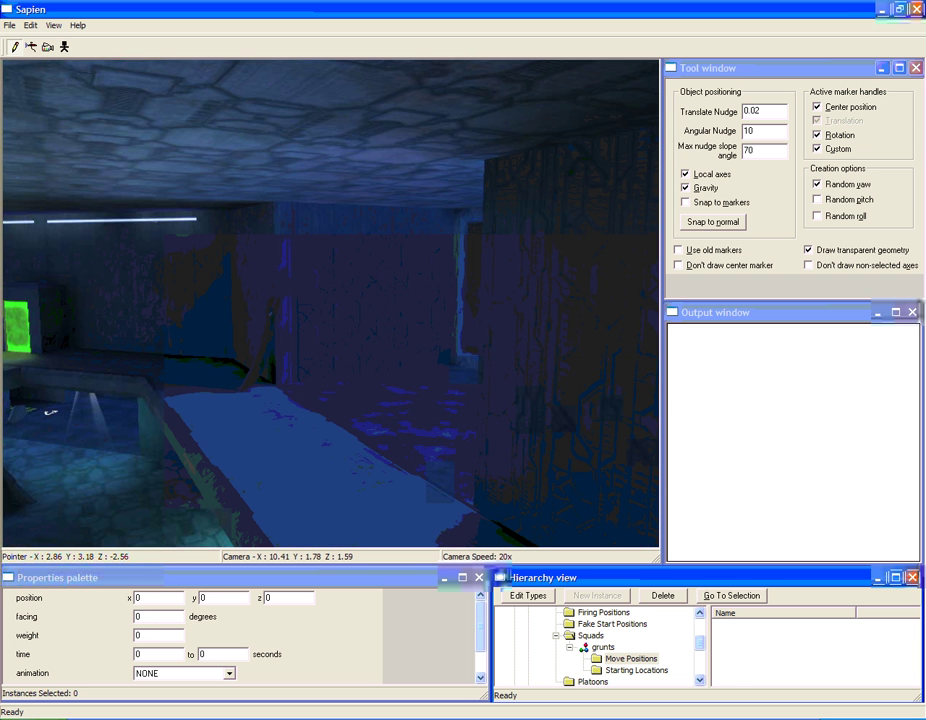
pyautogui.moveTo(330, 303); pyautogui.dragTo(230, 303, button='middle')
pyautogui.press('a')
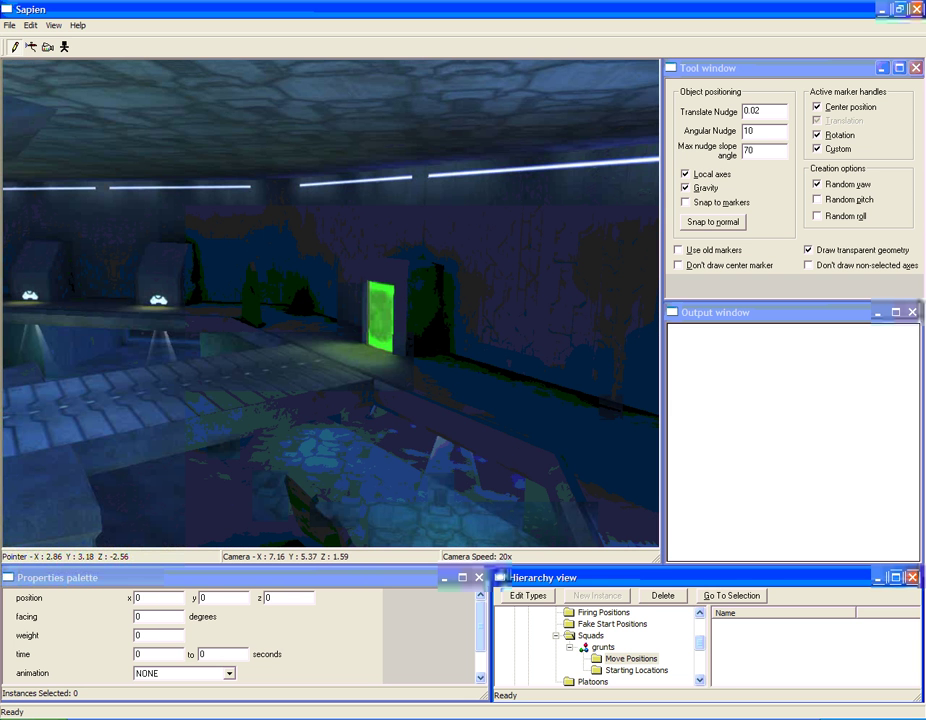
pyautogui.moveTo(330, 303); pyautogui.dragTo(230, 363, button='middle')
pyautogui.press('a')
pyautogui.moveTo(330, 303); pyautogui.dragTo(230, 293, button='middle')
pyautogui.press('w')
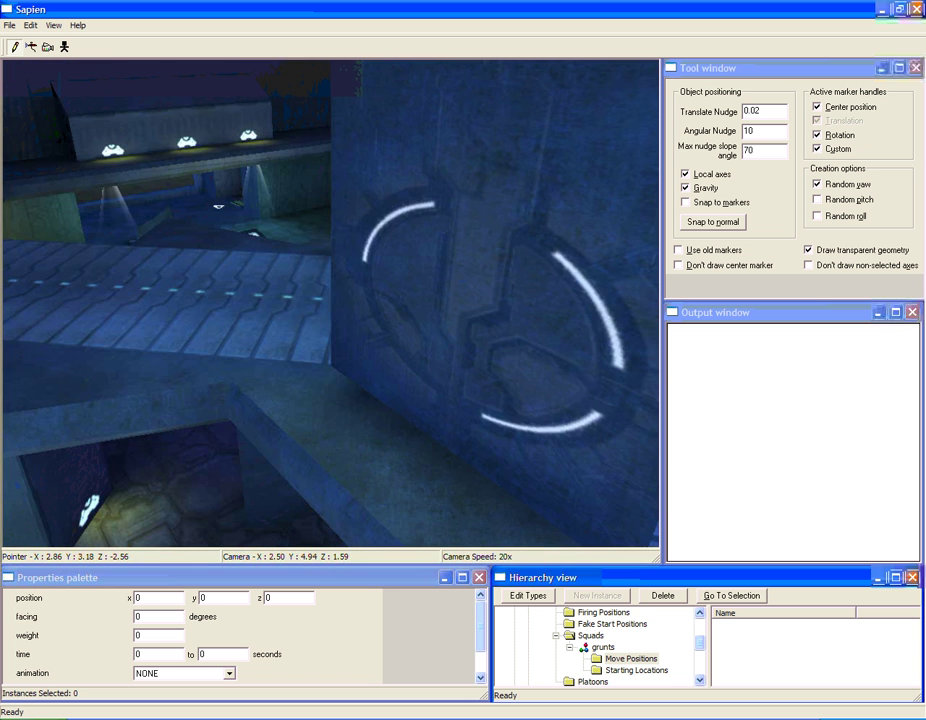
pyautogui.moveTo(330, 303); pyautogui.dragTo(250, 303, button='middle')
pyautogui.press('a')
# Inspect the lower floor and its side corridors for places where the grunts could walk.
pyautogui.press('f')
pyautogui.moveTo(330, 303); pyautogui.dragTo(450, 313, button='middle')
pyautogui.press('w')
pyautogui.press('w')
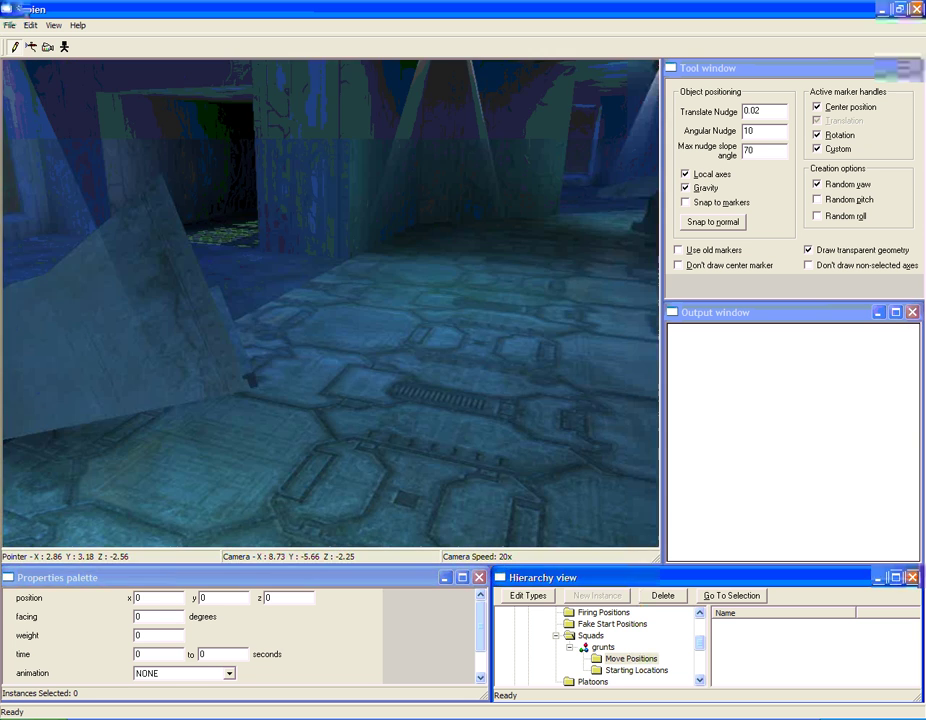
pyautogui.moveTo(330, 303); pyautogui.dragTo(250, 303, button='middle')
pyautogui.press('w')
pyautogui.moveTo(330, 303); pyautogui.dragTo(400, 303, button='middle')
pyautogui.press('w')
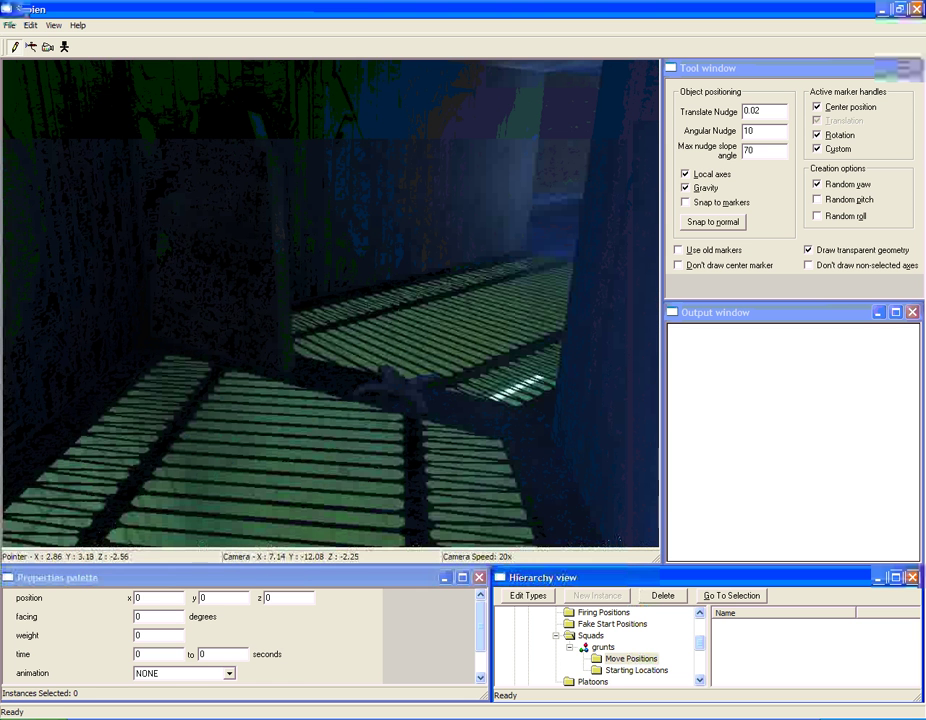
pyautogui.press('w')
pyautogui.moveTo(330, 303); pyautogui.dragTo(440, 313, button='middle')
pyautogui.press('w')
pyautogui.moveTo(330, 303); pyautogui.dragTo(400, 263, button='middle')
pyautogui.press('w')
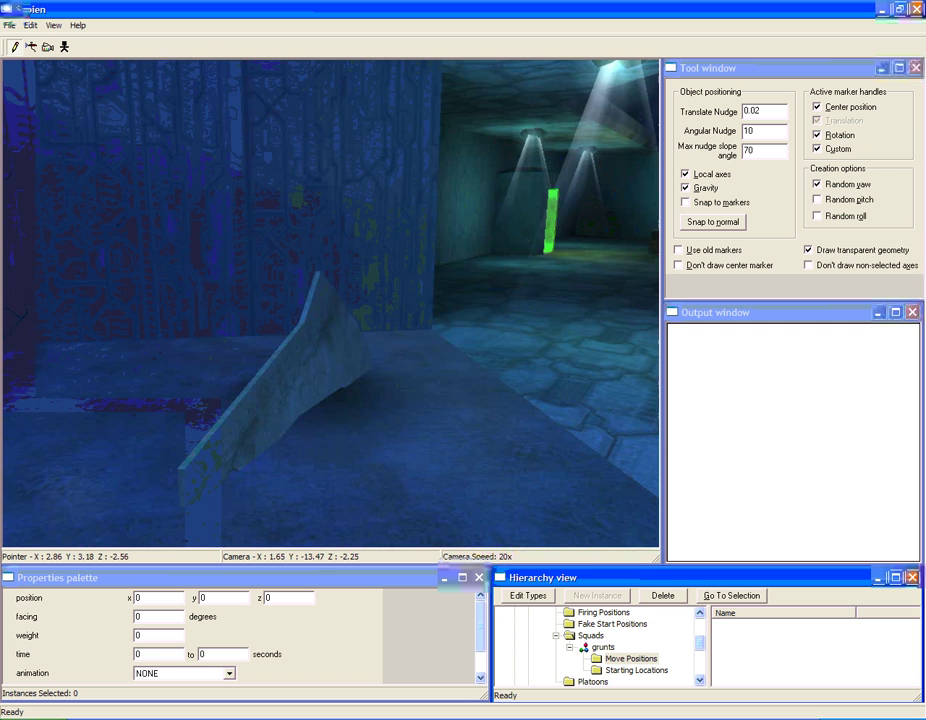
pyautogui.press('w')
pyautogui.moveTo(330, 303); pyautogui.dragTo(510, 333, button='middle')
pyautogui.press('w')
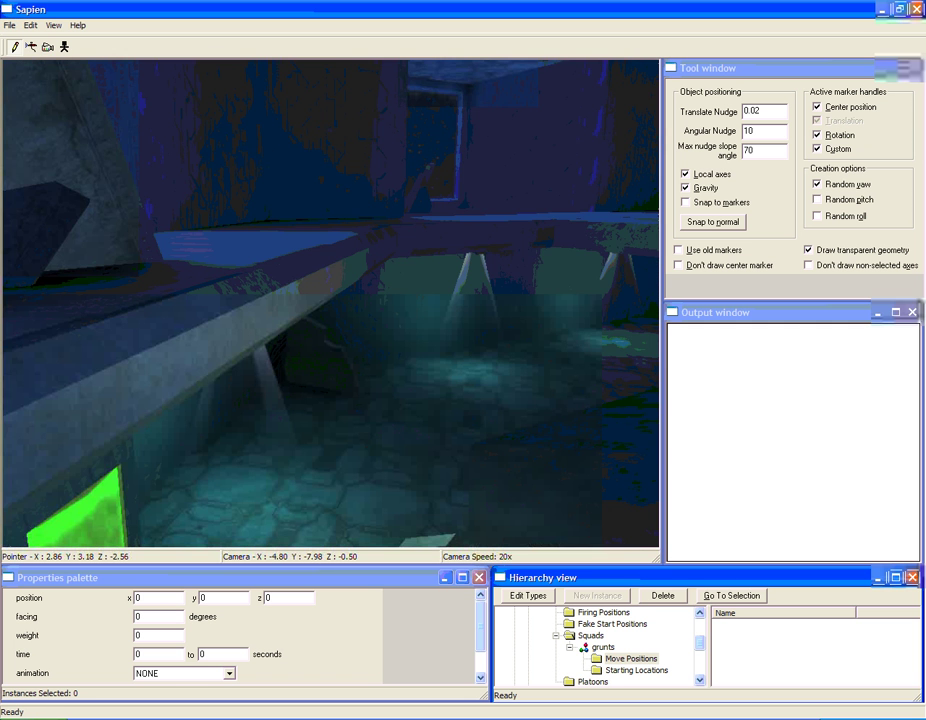
# Examine the central bridges and the floor beneath them as possible grunt routes.
pyautogui.moveTo(330, 303); pyautogui.dragTo(430, 333, button='middle')
pyautogui.press('w')
pyautogui.press('w')
pyautogui.moveTo(330, 303); pyautogui.dragTo(430, 303, button='middle')
pyautogui.press('w')
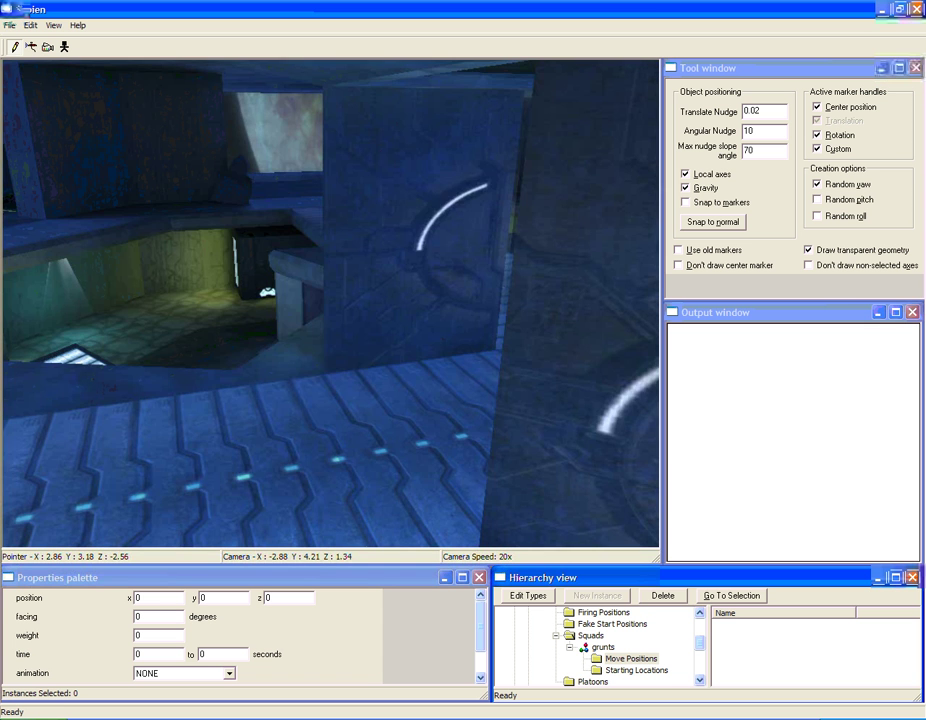
pyautogui.moveTo(330, 303); pyautogui.dragTo(260, 328, button='middle')
pyautogui.press('w')
pyautogui.moveTo(330, 303); pyautogui.dragTo(430, 278, button='middle')
pyautogui.press('w')
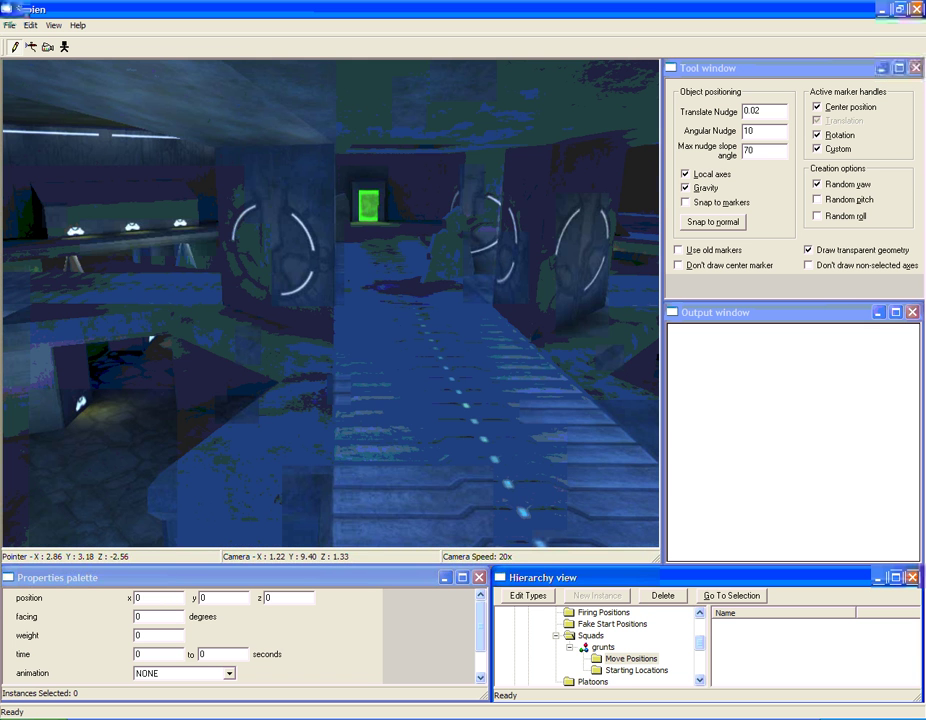
pyautogui.moveTo(330, 303); pyautogui.dragTo(430, 303, button='middle')
pyautogui.press('w')
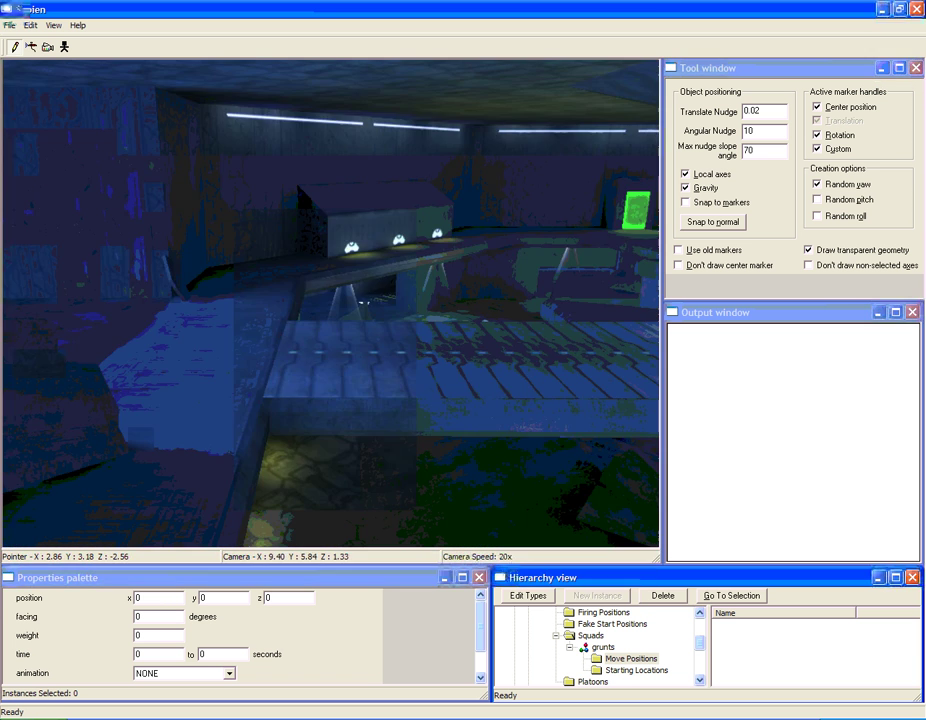
pyautogui.moveTo(330, 303); pyautogui.dragTo(430, 328, button='middle')
pyautogui.press('f')
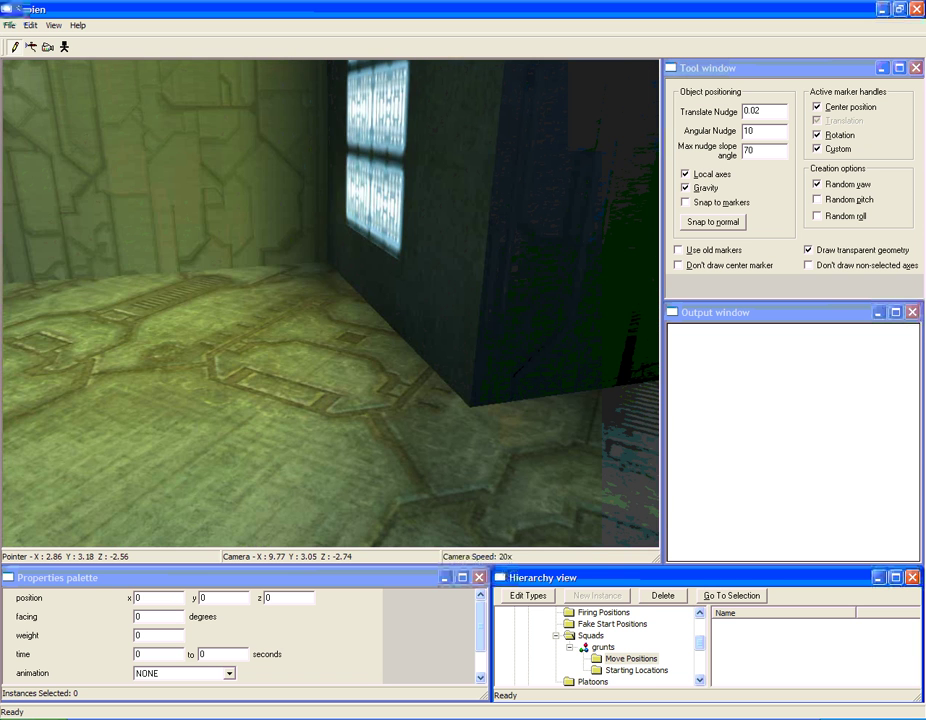
pyautogui.press('r')
pyautogui.press('r')
pyautogui.moveTo(330, 303); pyautogui.dragTo(430, 303, button='middle')
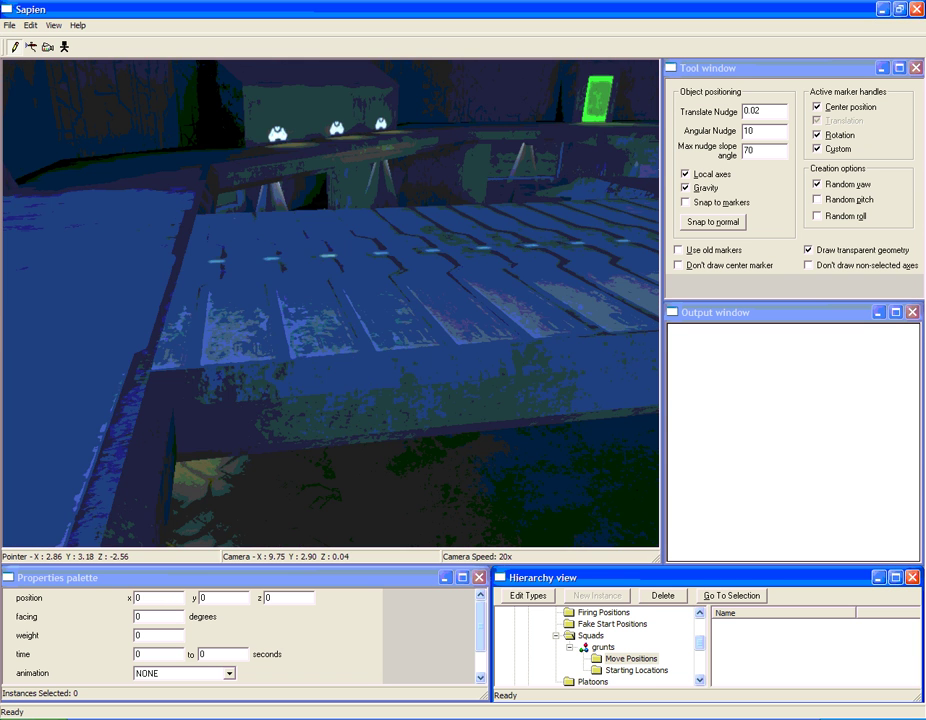
# Place the grunts squad's first move position on the central bridge platform, at about x 0.19, y 0.02, z -0.86.
pyautogui.press('d')
pyautogui.moveTo(330, 303); pyautogui.dragTo(430, 303, button='middle')
pyautogui.press('w')
pyautogui.press('r')
pyautogui.moveTo(330, 303); pyautogui.dragTo(430, 303, button='middle')
pyautogui.rightClick(364, 304)
pyautogui.rightClick(364, 304)
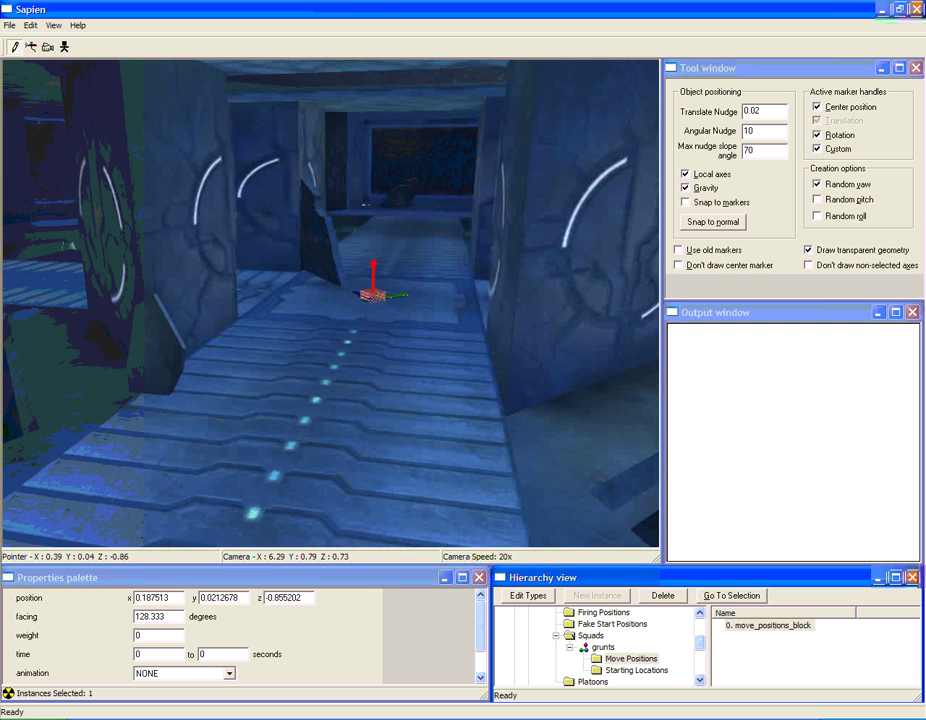
# Place five more move positions around the upper level, the last on the bridge near the green teleporter at about x -0.07, y 9.61.
pyautogui.moveTo(364, 304)
pyautogui.mouseDown(button='middle')
pyautogui.moveTo(2, 400)
pyautogui.moveTo(293, 205)
pyautogui.moveTo(68, 205)
pyautogui.moveTo(199, 262)
pyautogui.mouseUp(button='middle')
pyautogui.rightClick(293, 205)
pyautogui.press('w')
pyautogui.rightClick(324, 322)
pyautogui.moveTo(324, 322)
pyautogui.mouseDown(button='middle')
pyautogui.moveTo(520, 310)
pyautogui.moveTo(590, 325)
pyautogui.mouseUp(button='middle')
pyautogui.press('w')
pyautogui.press('w')
pyautogui.rightClick(128, 421)
pyautogui.press('w')
pyautogui.moveTo(128, 421)
pyautogui.mouseDown(button='middle')
pyautogui.moveTo(260, 405)
pyautogui.moveTo(300, 372)
pyautogui.moveTo(246, 338)
pyautogui.moveTo(345, 330)
pyautogui.moveTo(229, 339)
pyautogui.mouseUp(button='middle')
pyautogui.press('w')
pyautogui.rightClick(246, 338)
pyautogui.press('w')
pyautogui.press('w')
pyautogui.press('w')
pyautogui.click(366, 291)
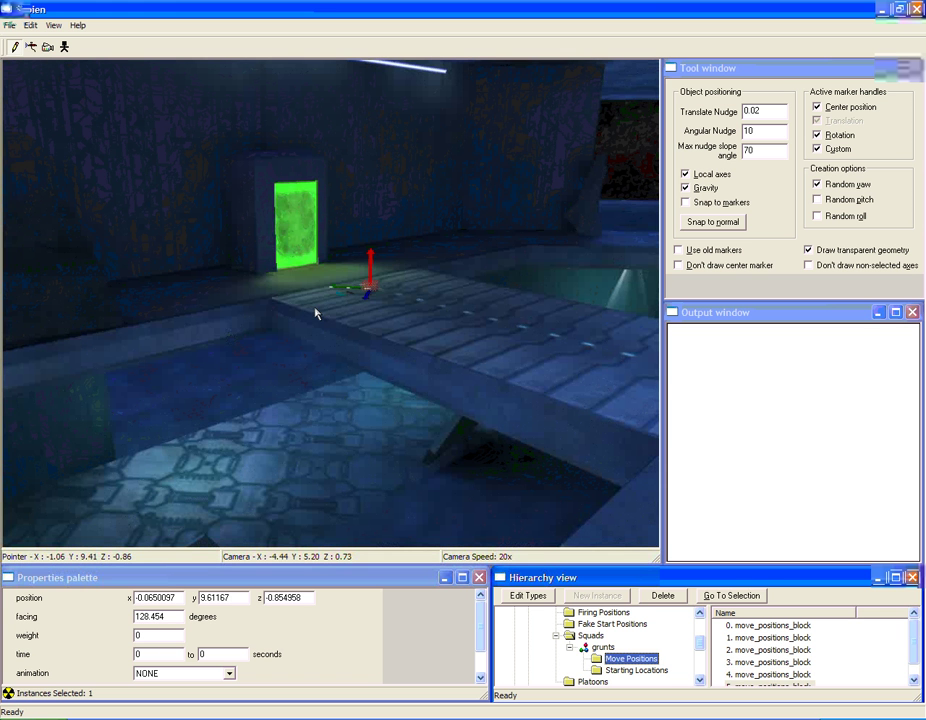
# Review the selected move position's remaining properties down to its sequence ID.
pyautogui.press('w')
pyautogui.moveTo(315, 314); pyautogui.dragTo(396, 477, button='middle')
pyautogui.press('w')
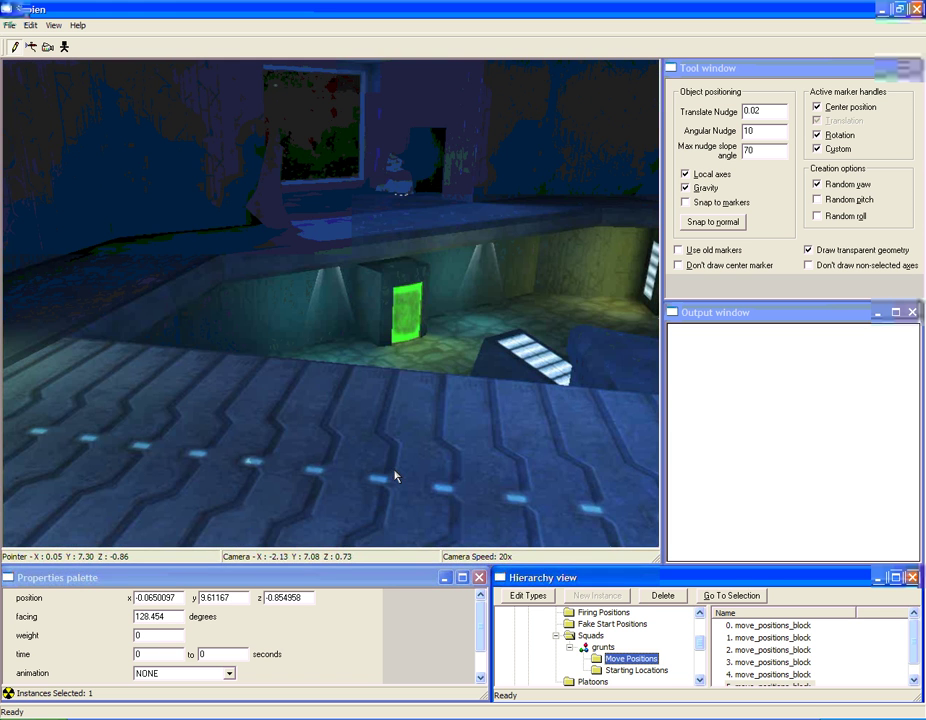
pyautogui.click(330, 670)
pyautogui.scroll(-1, 330, 670)
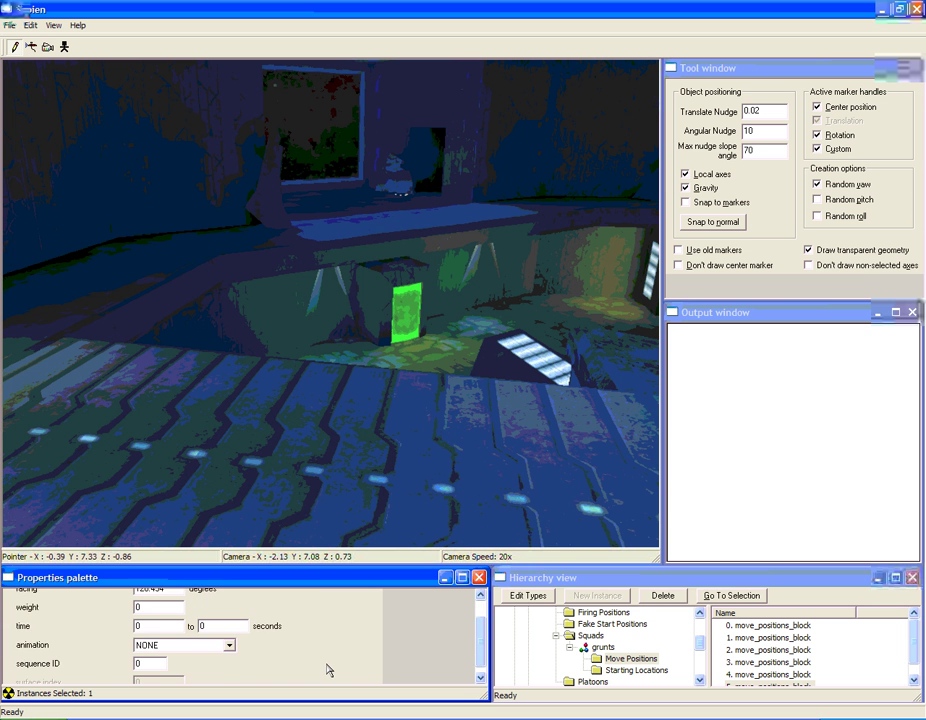
pyautogui.scroll(1, 330, 670)
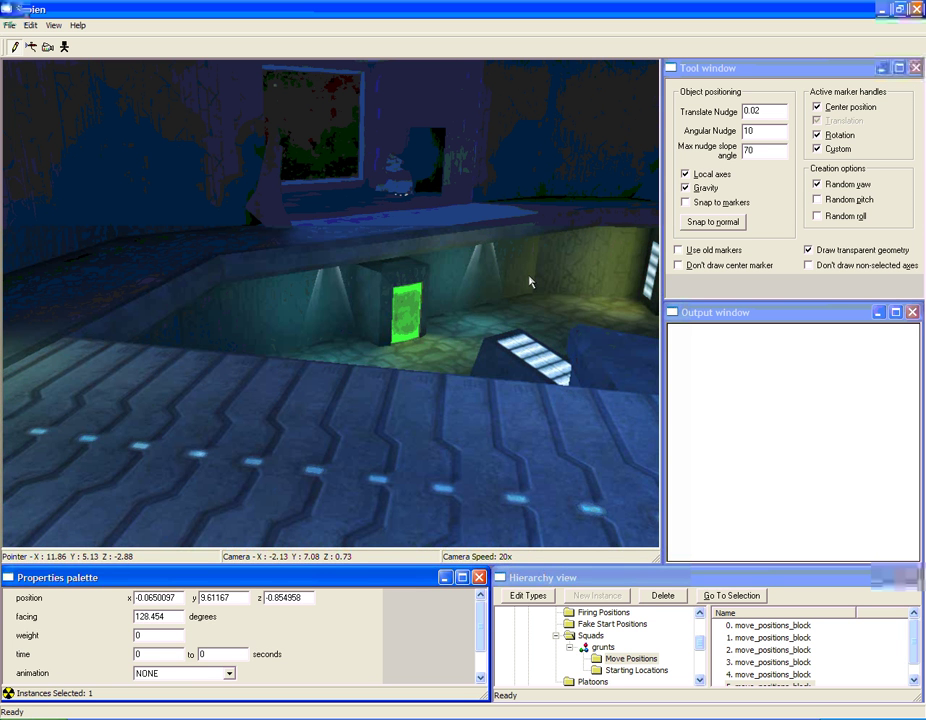
# Continue placing move positions, including one on the lower floor beside the green teleporter at about x 7.27, y 7.49, z -3.36.
pyautogui.moveTo(530, 282); pyautogui.dragTo(600, 250, button='middle')
pyautogui.press('w')
pyautogui.press('w')
pyautogui.moveTo(530, 282)
pyautogui.mouseDown(button='middle')
pyautogui.moveTo(246, 276)
pyautogui.moveTo(300, 350)
pyautogui.mouseUp(button='middle')
pyautogui.rightClick(246, 276)
pyautogui.press('f')
pyautogui.moveTo(246, 276); pyautogui.dragTo(300, 325, button='middle')
pyautogui.press('f')
pyautogui.rightClick(228, 357)
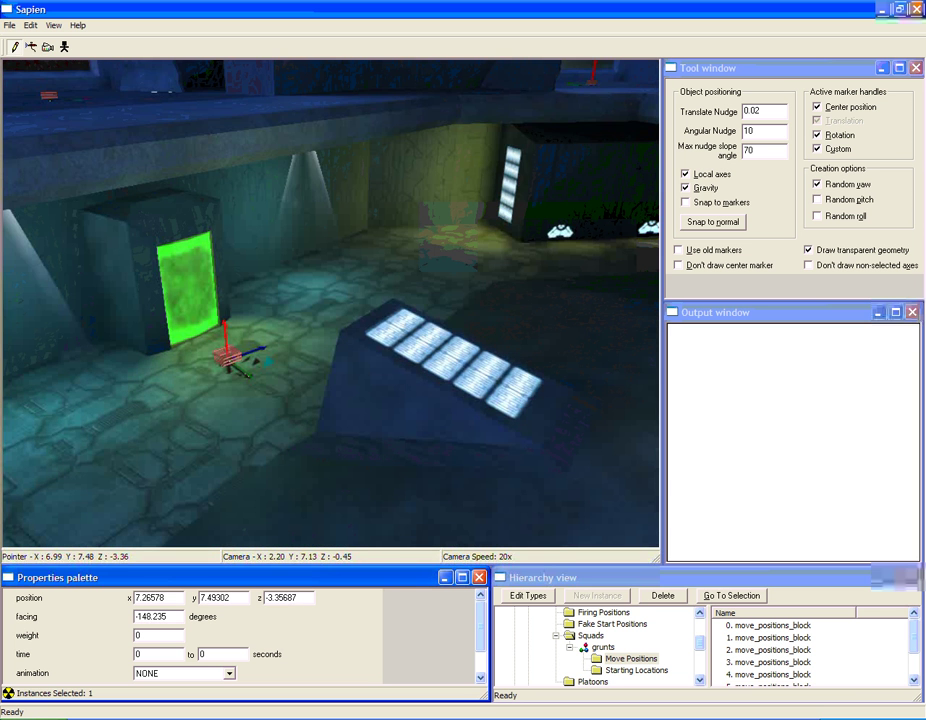
# Add move positions across the lower floor, including ones at about x 6.35, y 3.93 and x 4.36, y -4.12.
pyautogui.rightClick(450, 337)
pyautogui.moveTo(228, 357)
pyautogui.mouseDown(button='middle')
pyautogui.moveTo(450, 337)
pyautogui.moveTo(560, 340)
pyautogui.moveTo(575, 355)
pyautogui.mouseUp(button='middle')
pyautogui.press('w')
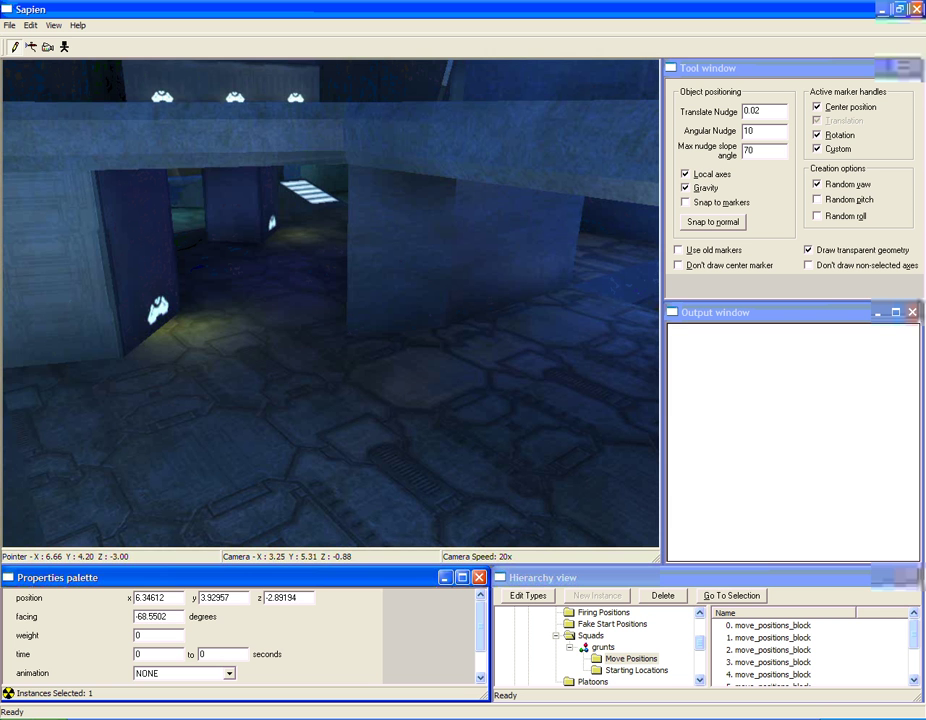
pyautogui.press('w')
pyautogui.rightClick(300, 390)
pyautogui.press('w')
pyautogui.rightClick(369, 283)
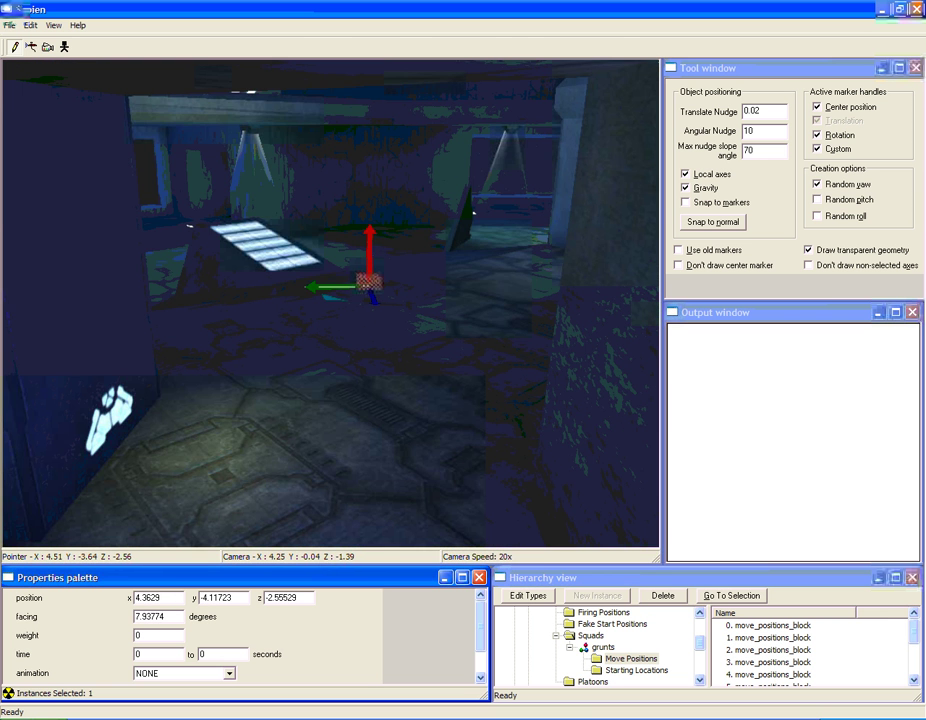
# Add move positions under the central platform at about x -0.02, y 0.20 and on the far lower floor at about x -4.49, y -10.08.
pyautogui.press('w')
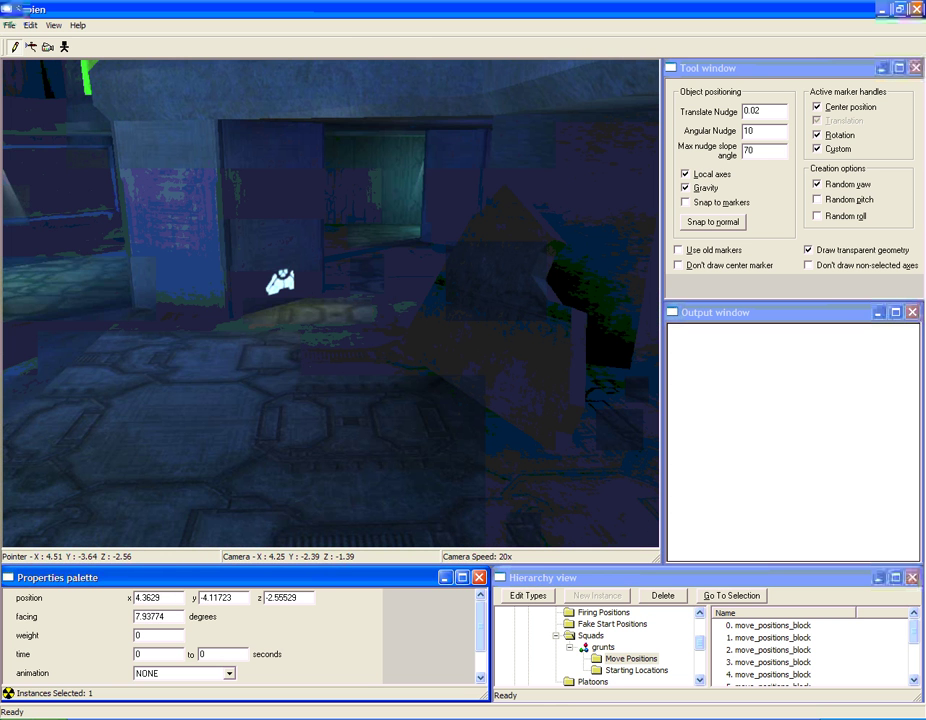
pyautogui.press('w')
pyautogui.rightClick(330, 303)
pyautogui.press('w')
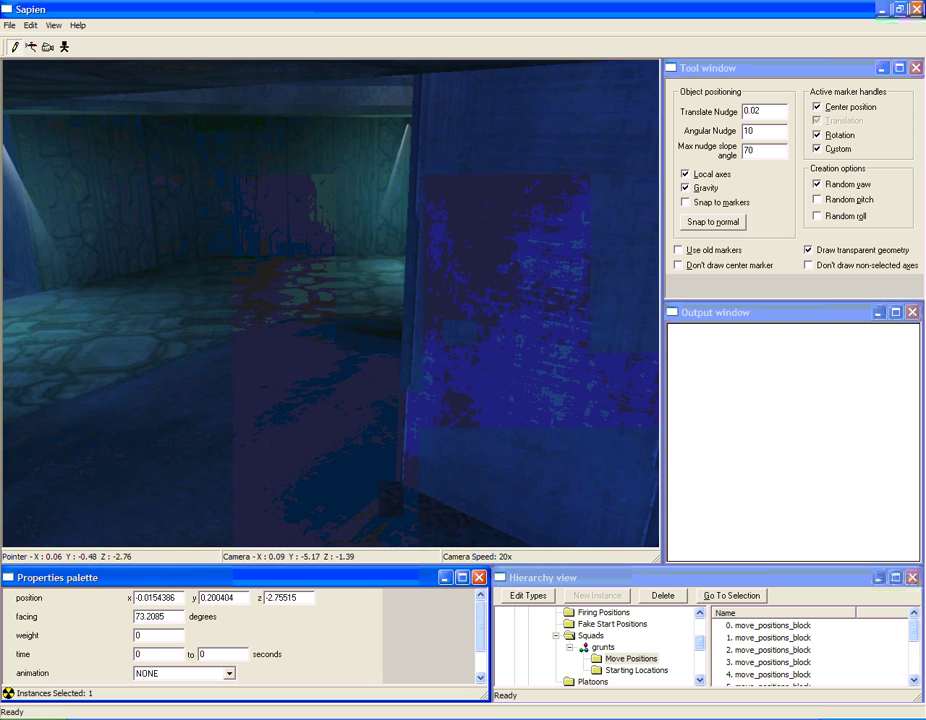
pyautogui.press('w')
pyautogui.rightClick(376, 325)
pyautogui.press('w')
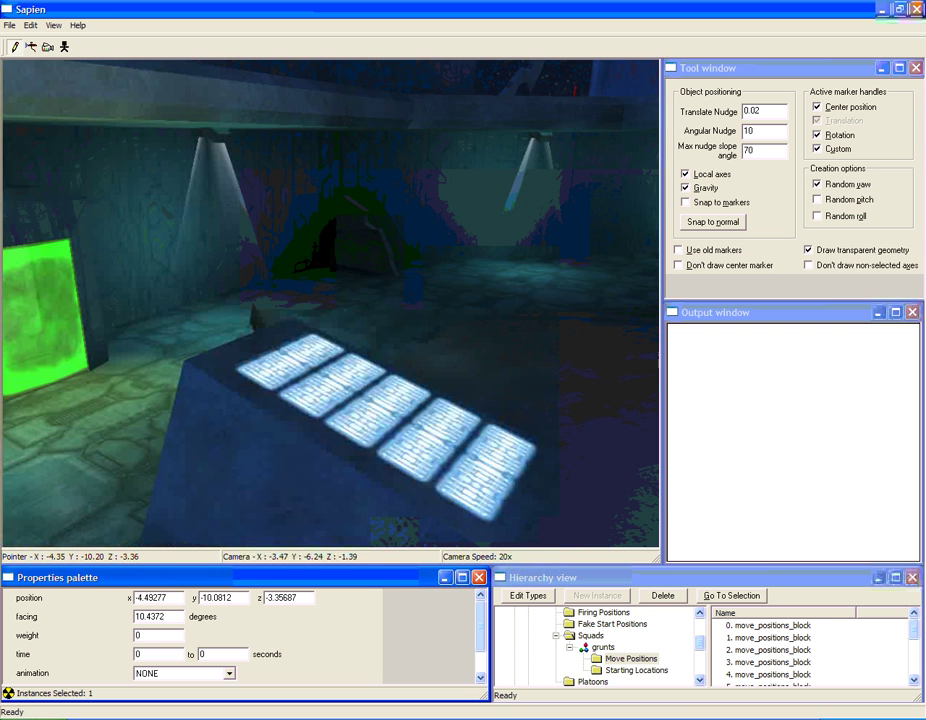
# Add two move positions along the lower floor's outer side, at about x -9.26, y -4.47 and x -8.83, y 6.93.
pyautogui.press('w')
pyautogui.rightClick(415, 351)
pyautogui.moveTo(415, 351); pyautogui.dragTo(560, 345, button='middle')
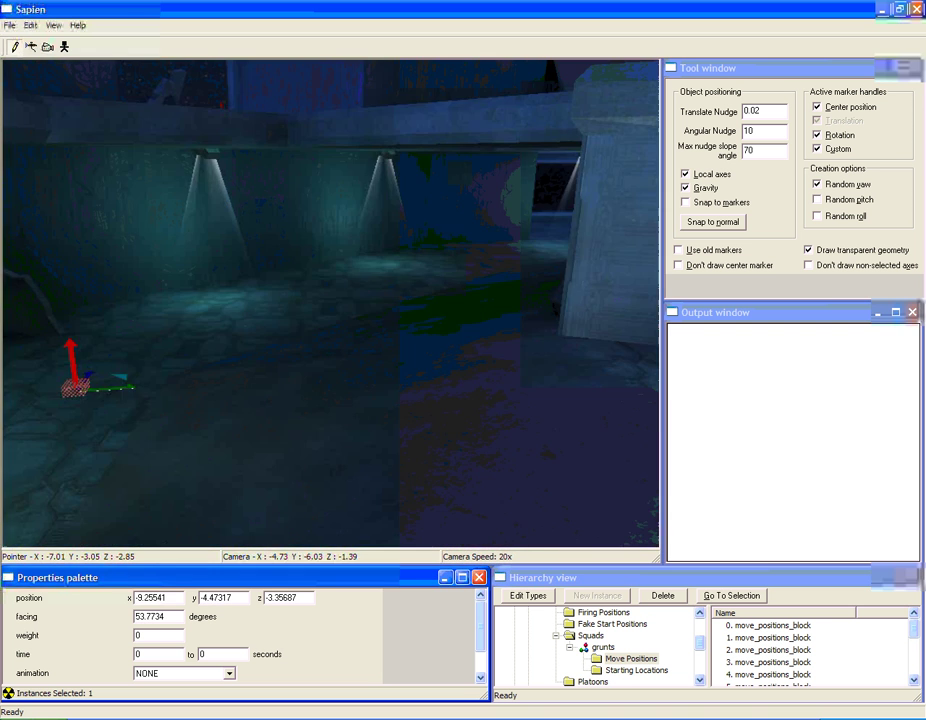
pyautogui.press('w')
pyautogui.moveTo(450, 283); pyautogui.dragTo(518, 281, button='middle')
pyautogui.rightClick(533, 262)
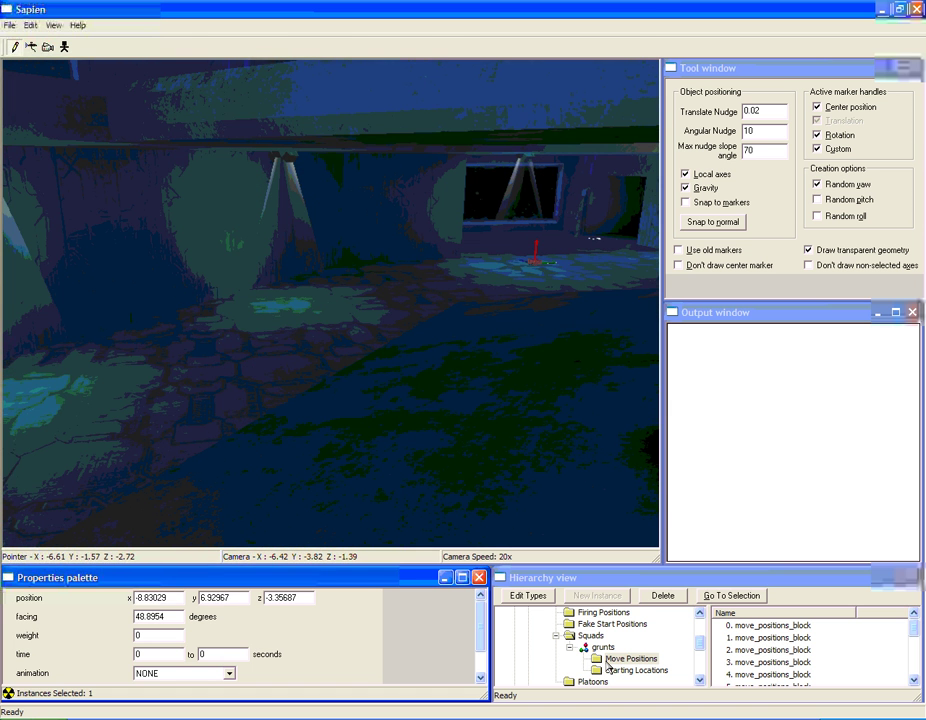
# Set the grunts squad's starting locations to return state moving - randomly and initial state moving - loop randomly.
pyautogui.click(608, 669)
pyautogui.press('r')
pyautogui.moveTo(407, 385); pyautogui.dragTo(407, 405, button='middle')
pyautogui.press('w')
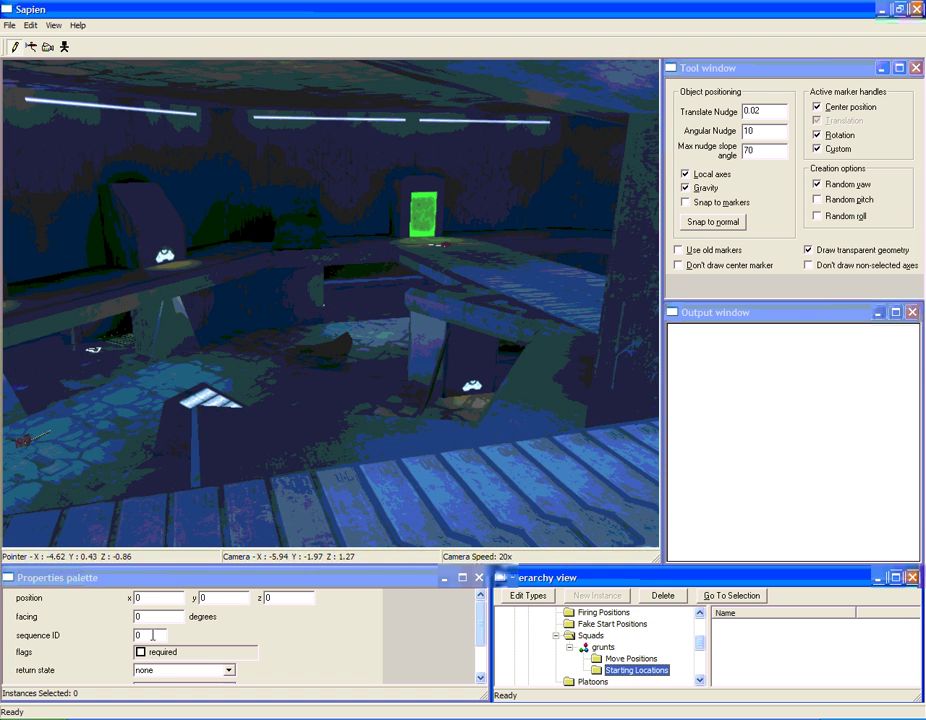
pyautogui.doubleClick(150, 635)
pyautogui.click(164, 659)
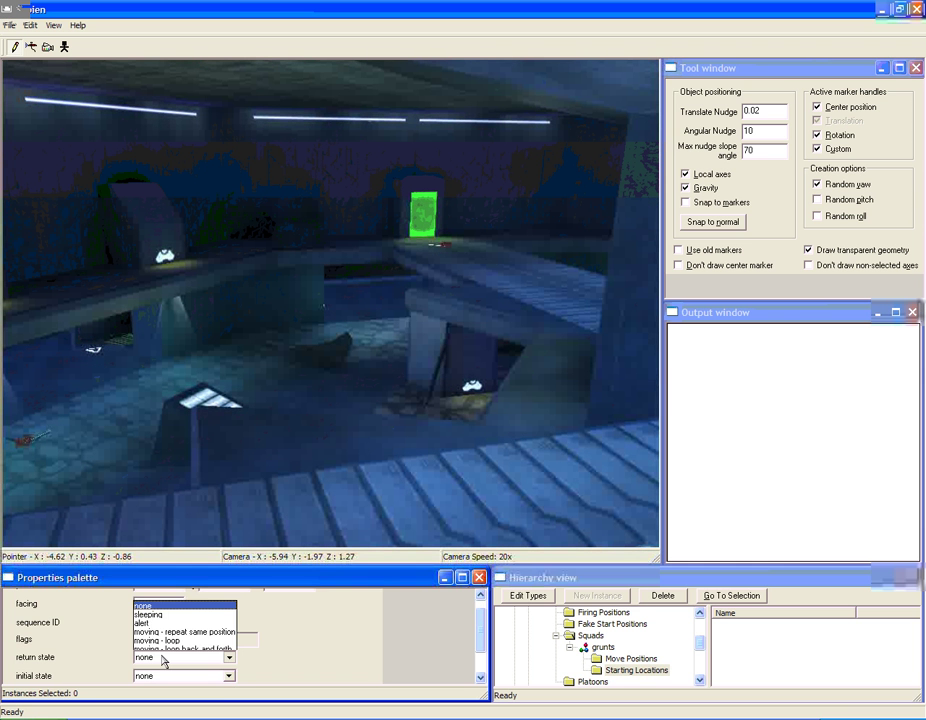
pyautogui.click(167, 611)
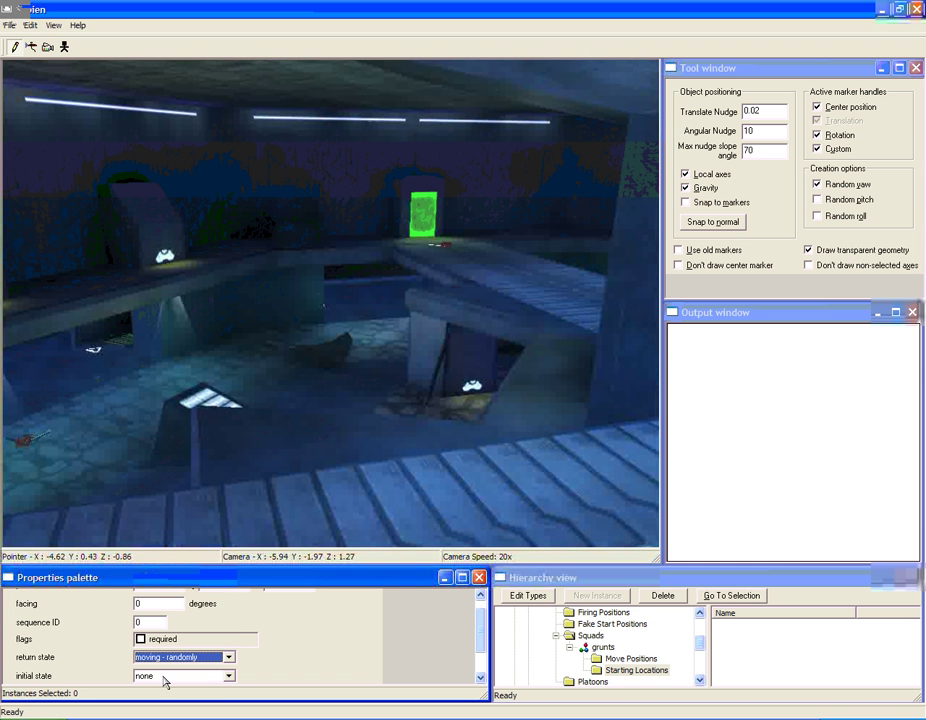
pyautogui.click(165, 682)
pyautogui.click(162, 624)
# Set the starting locations' actor type to pink grunt minor needler.
pyautogui.scroll(-1, 375, 672)
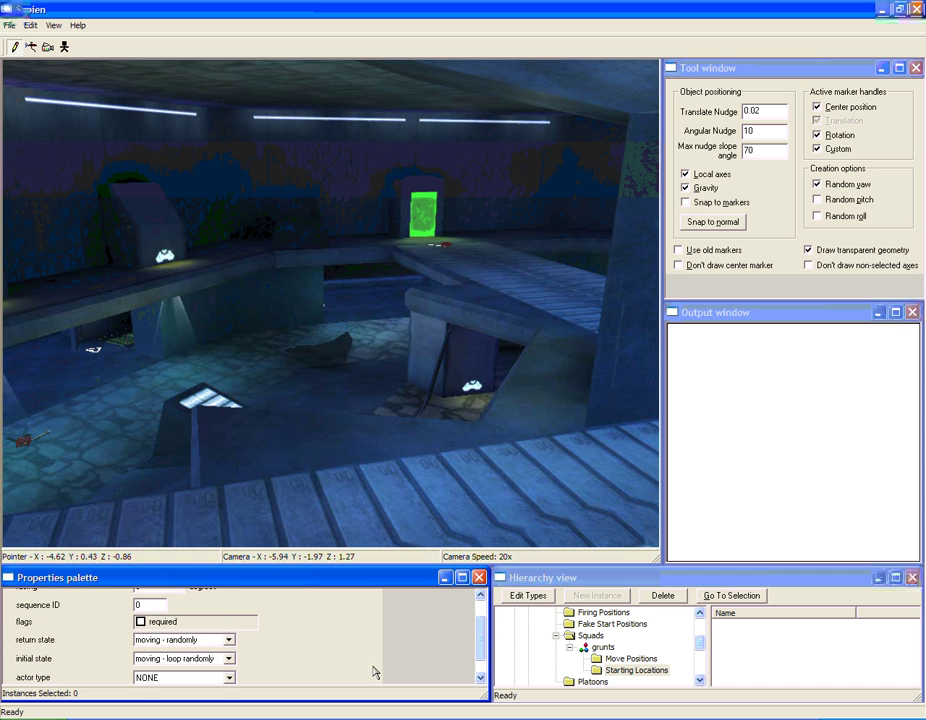
pyautogui.scroll(-1, 375, 672)
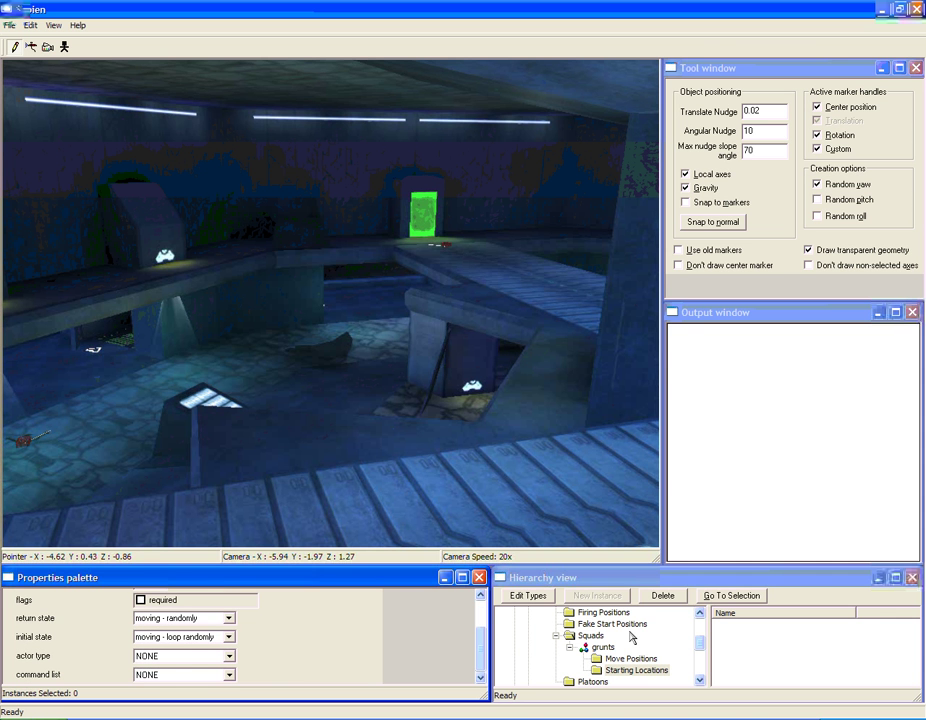
pyautogui.click(229, 656)
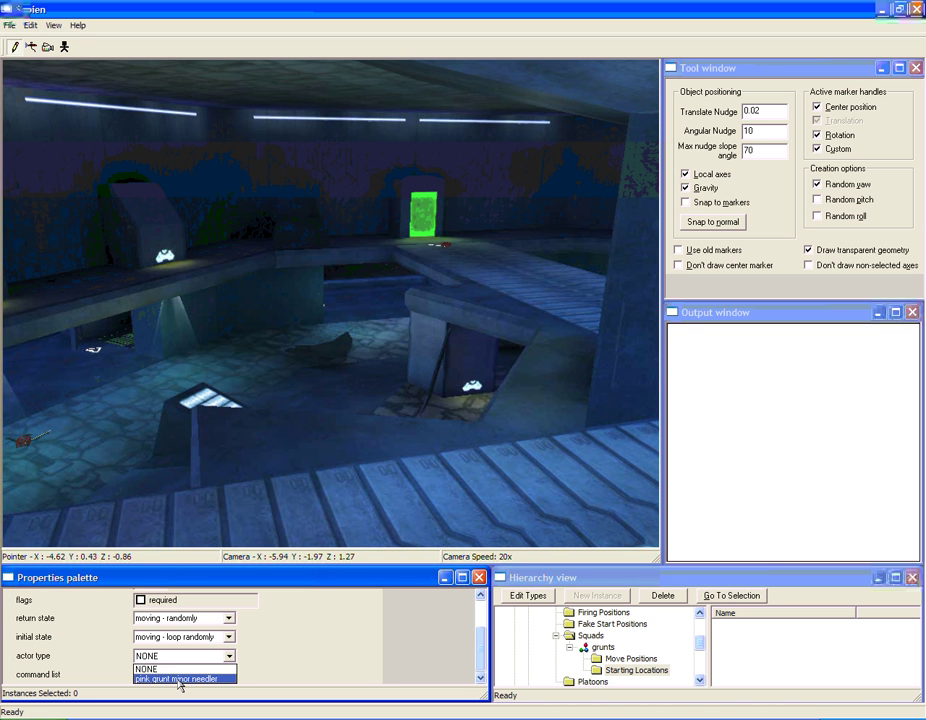
pyautogui.click(180, 680)
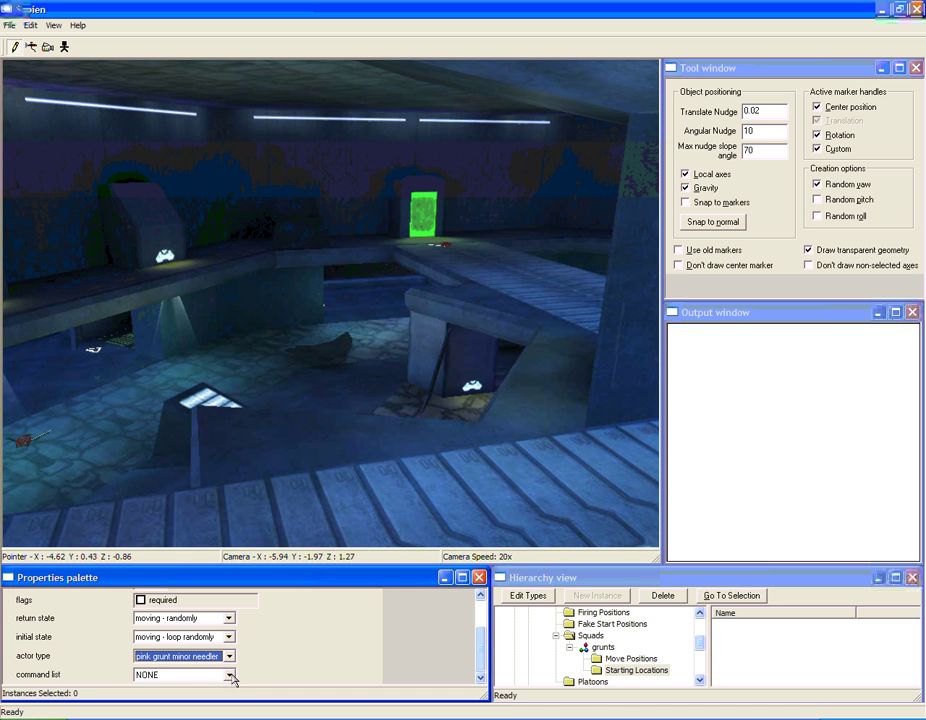
# Check the command list options of the starting locations and view the scenario's command lists category.
pyautogui.click(231, 678)
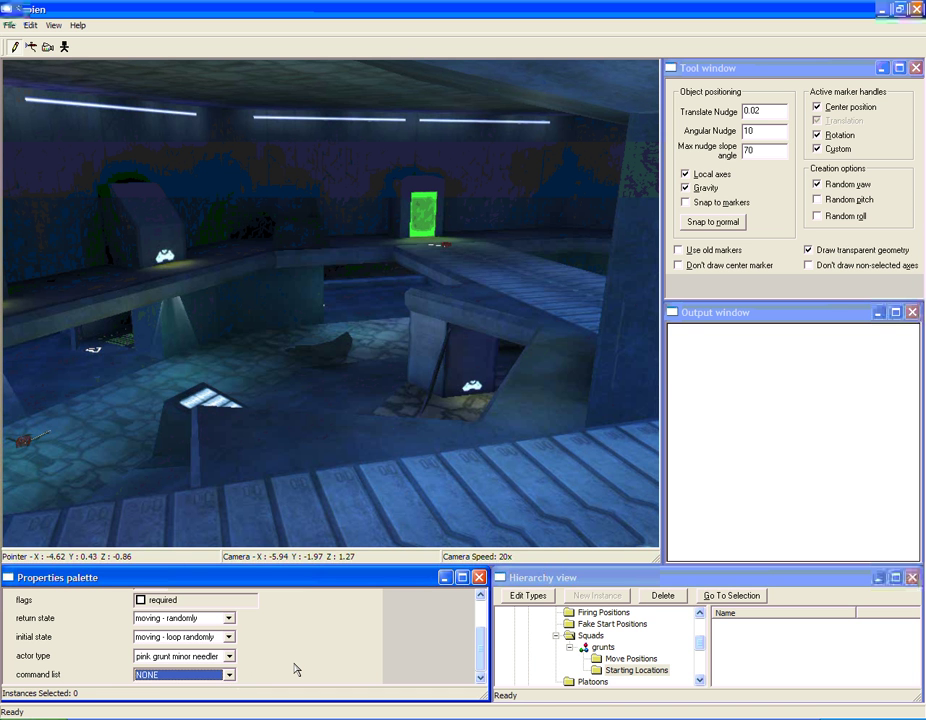
pyautogui.click(277, 668)
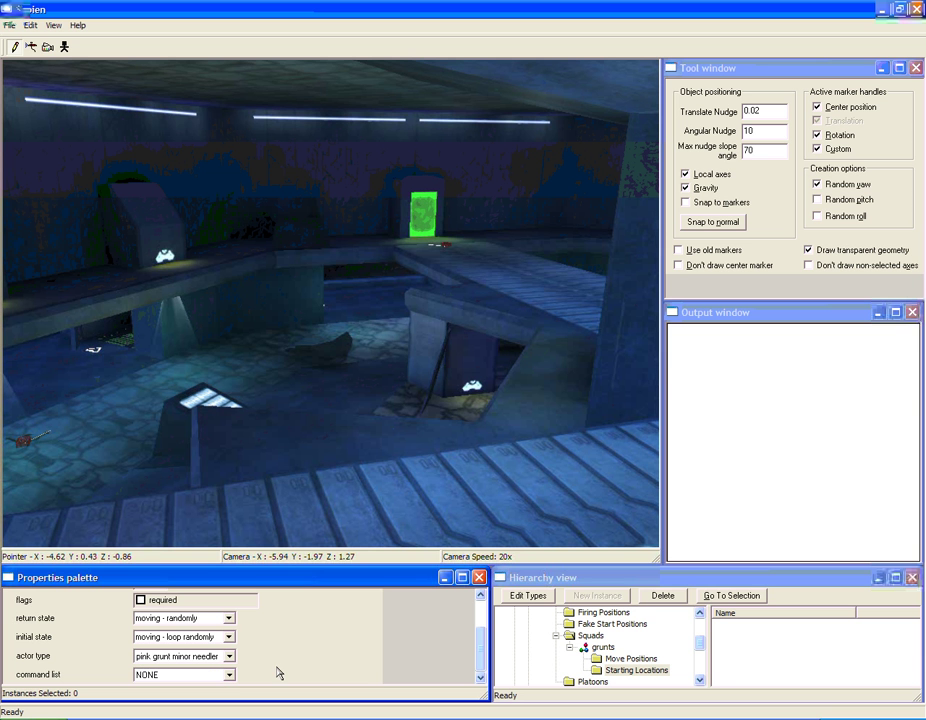
pyautogui.click(556, 637)
pyautogui.click(574, 659)
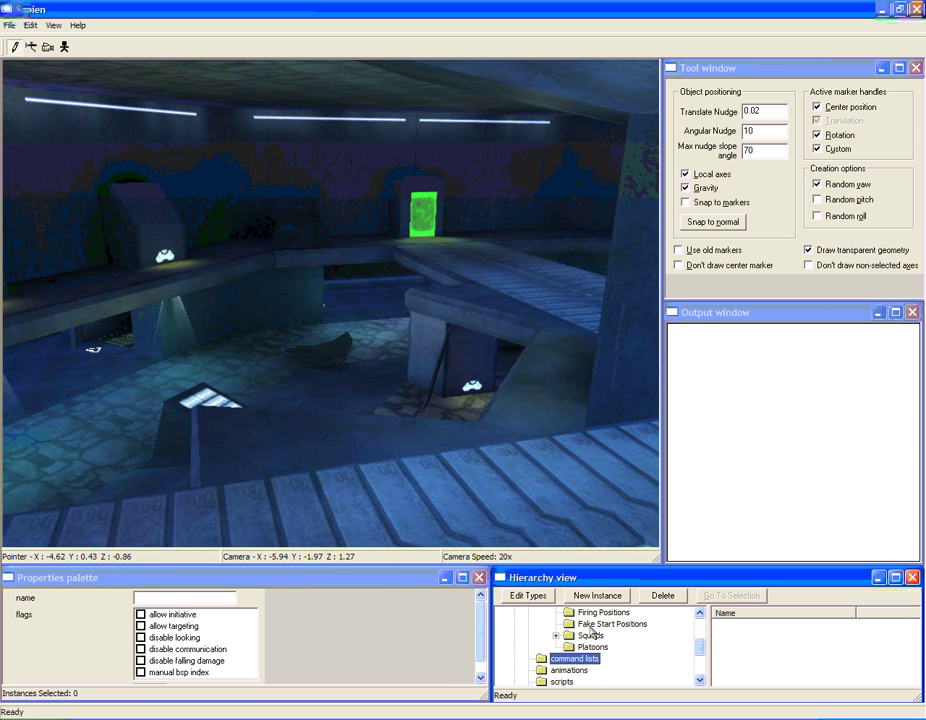
# Reopen the grunts squad's starting locations and add one on the upper platform by the window at about x 8.32, y 9.20.
pyautogui.click(556, 636)
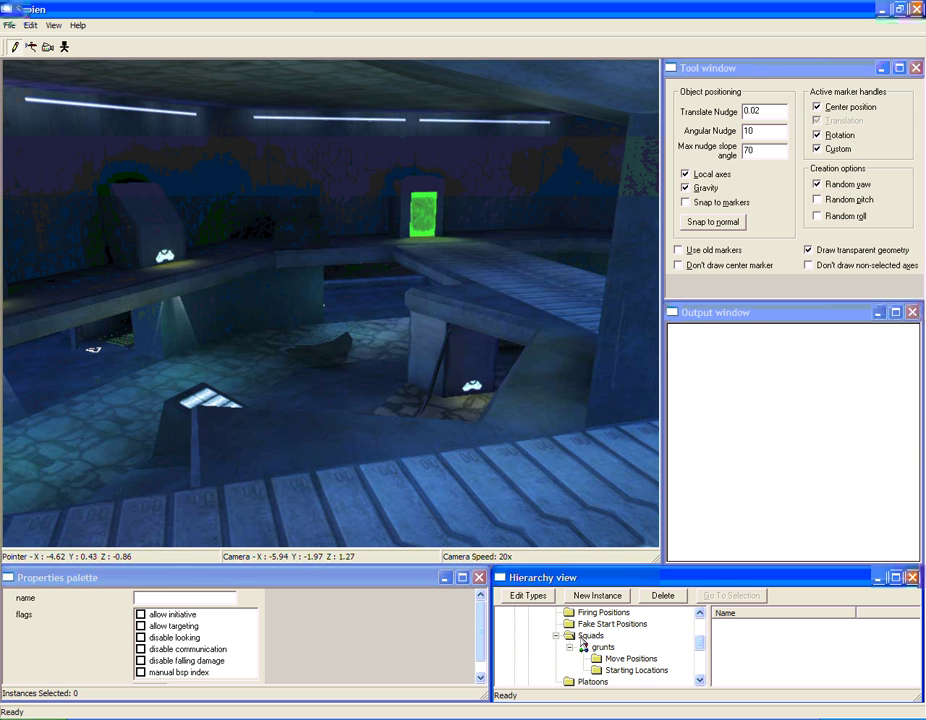
pyautogui.click(587, 645)
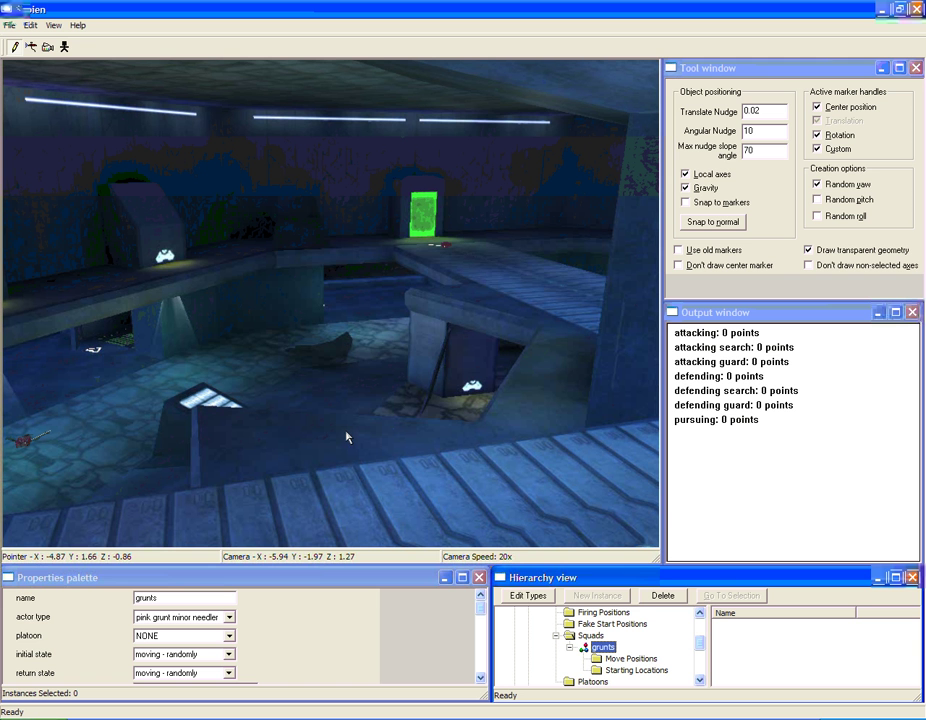
pyautogui.middleClick(438, 468)
pyautogui.press('w')
pyautogui.moveTo(438, 468); pyautogui.dragTo(470, 460, button='middle')
pyautogui.press('w')
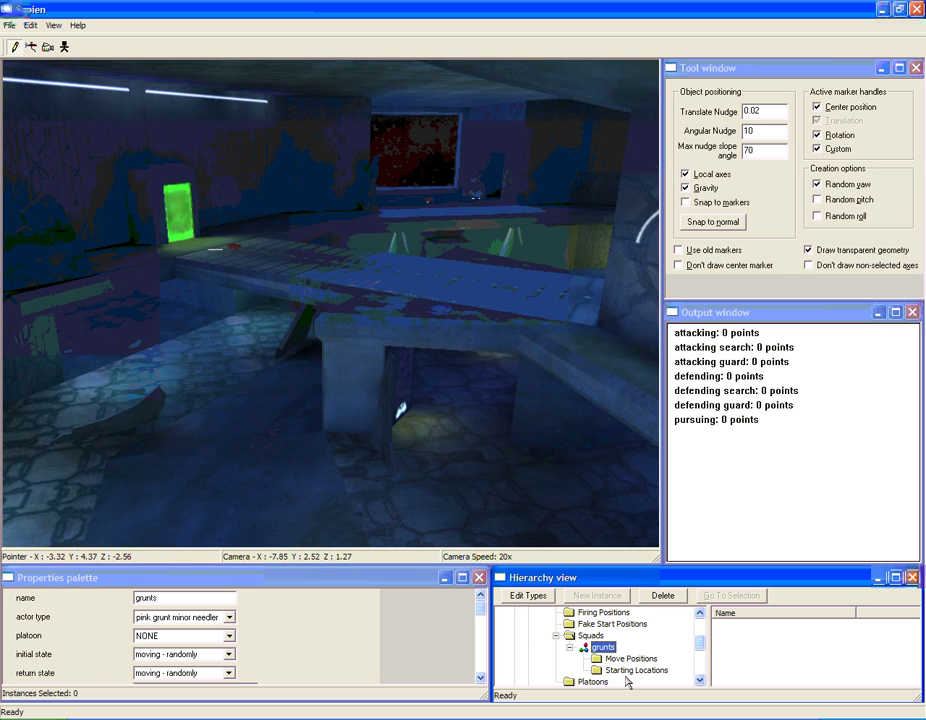
pyautogui.click(634, 670)
pyautogui.scroll(-1, 481, 614)
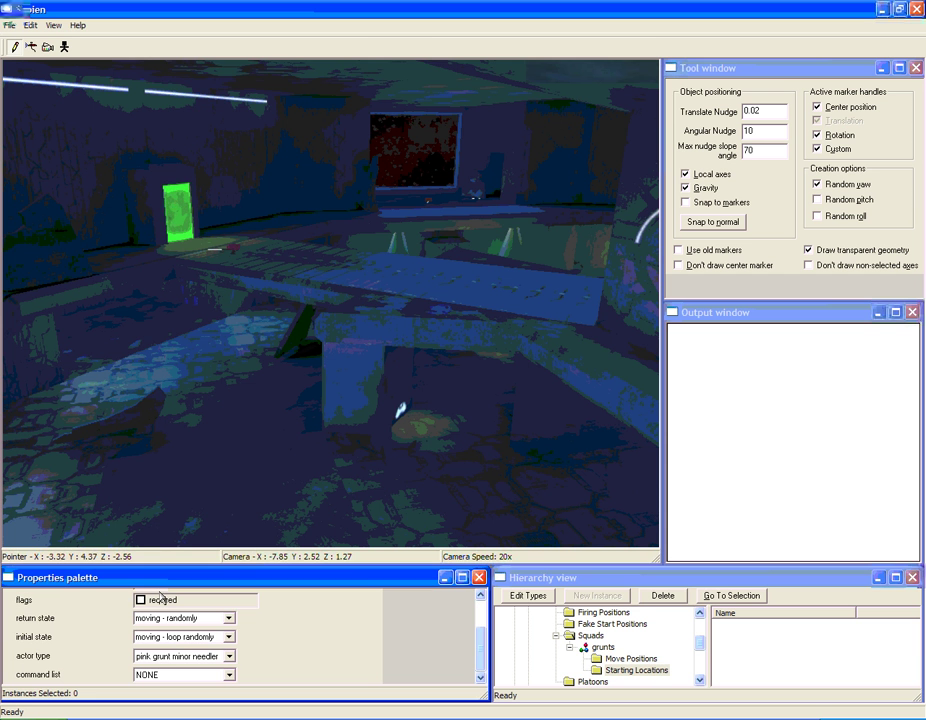
pyautogui.press('w')
pyautogui.moveTo(230, 470); pyautogui.dragTo(320, 450, button='middle')
pyautogui.press('w')
pyautogui.press('w')
pyautogui.moveTo(320, 320); pyautogui.dragTo(420, 330, button='middle')
pyautogui.rightClick(304, 330)
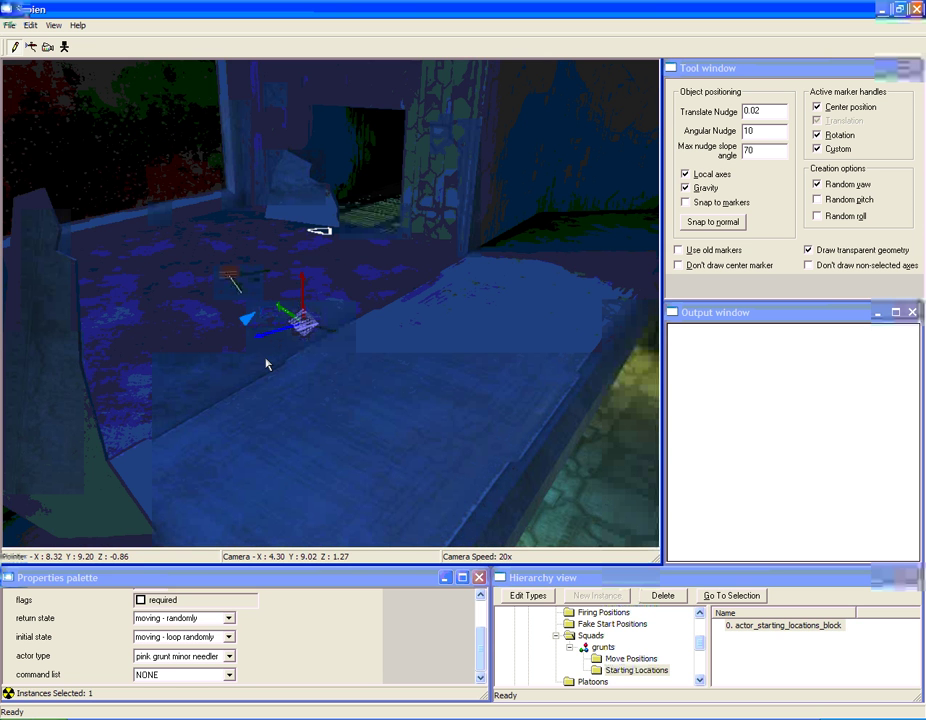
# Add a second starting location on the upper platform facing the walkway's end, at about x 11.71, y 0.25.
pyautogui.moveTo(266, 364); pyautogui.dragTo(138, 327)
pyautogui.press('d')
pyautogui.moveTo(138, 327)
pyautogui.mouseDown(button='middle')
pyautogui.moveTo(210, 335)
pyautogui.moveTo(140, 325)
pyautogui.mouseUp(button='middle')
pyautogui.moveTo(290, 300); pyautogui.dragTo(253, 297, button='middle')
pyautogui.press('w')
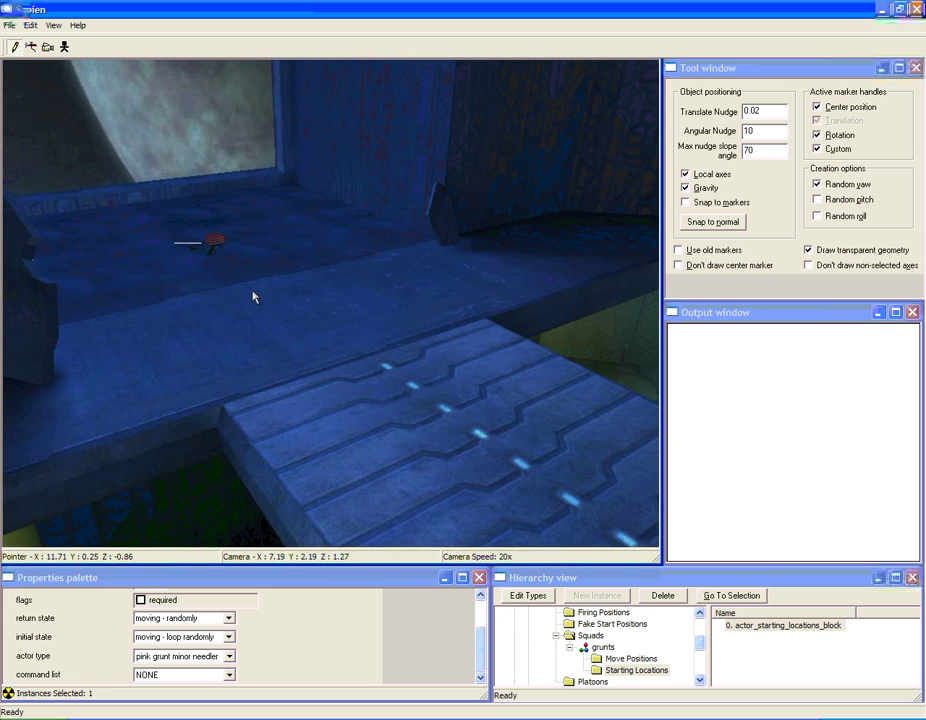
pyautogui.click(253, 297)
pyautogui.moveTo(219, 320); pyautogui.dragTo(352, 353)
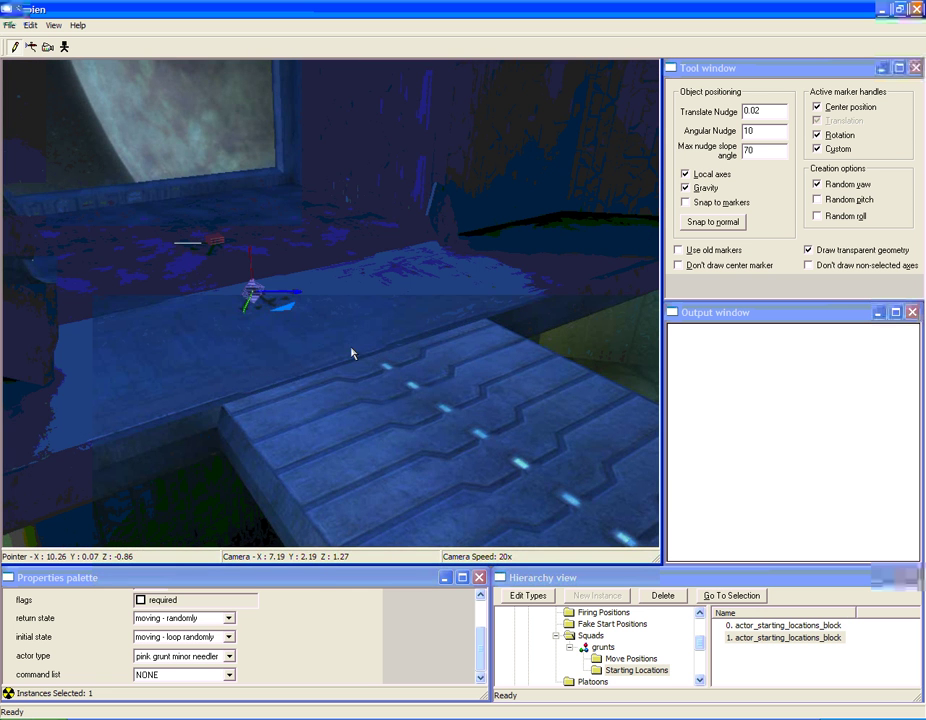
# Add a starting location on the lower floor beside the lit slanted block, at about x 6.10, y -8.16.
pyautogui.press('w')
pyautogui.moveTo(352, 353); pyautogui.dragTo(530, 350, button='middle')
pyautogui.press('d')
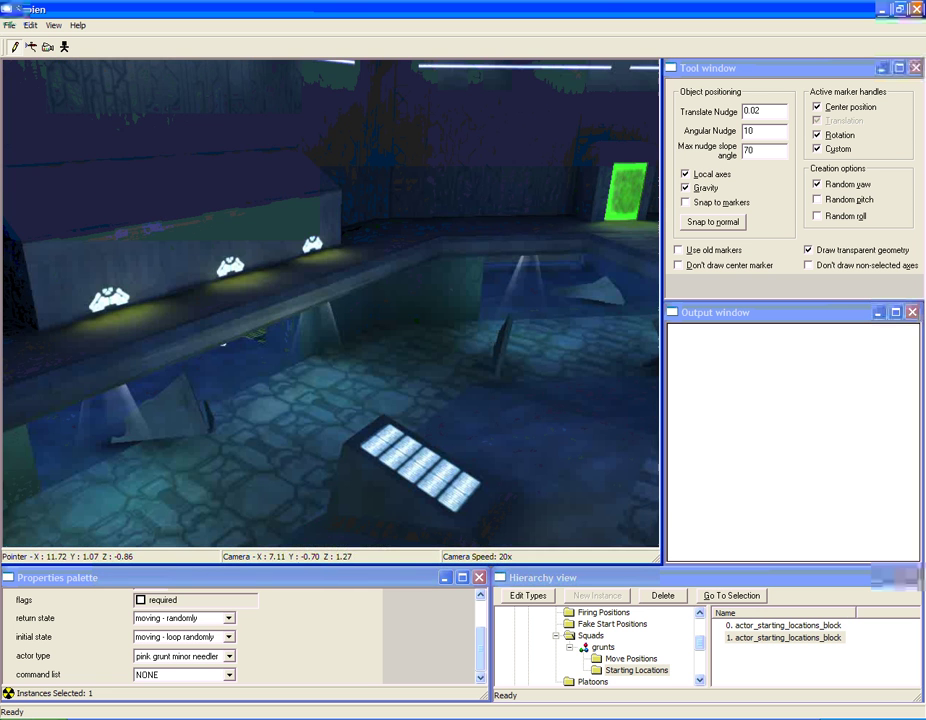
pyautogui.moveTo(321, 330); pyautogui.dragTo(321, 376, button='middle')
pyautogui.press('w')
pyautogui.rightClick(321, 376)
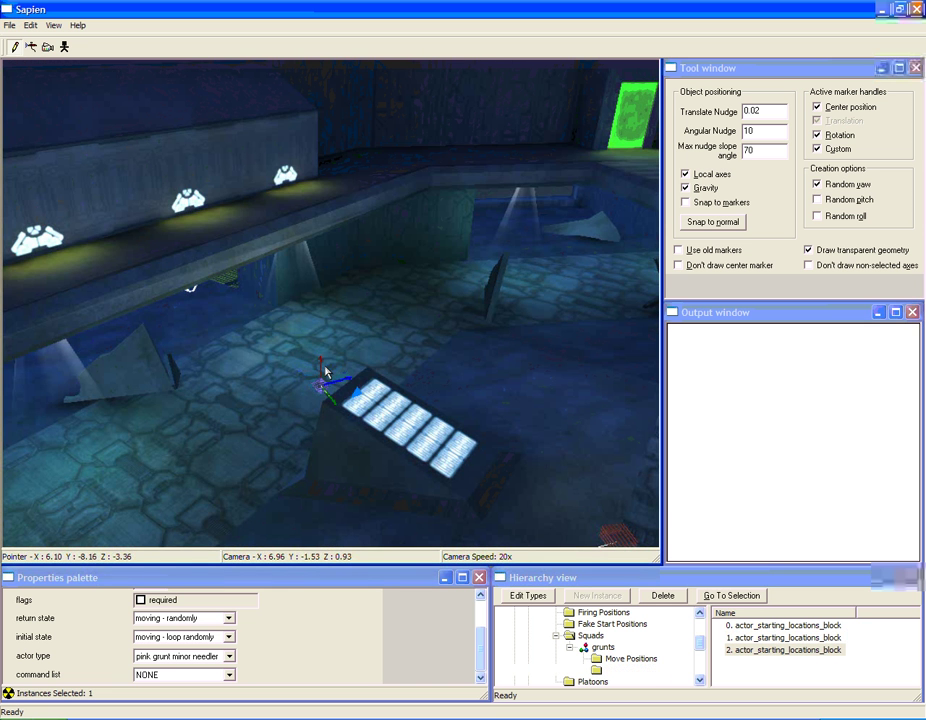
# Add a starting location on the lower floor at the opposite end of the map, at about x -9.77, y 5.12.
pyautogui.press('d')
pyautogui.moveTo(323, 374)
pyautogui.mouseDown(button='middle')
pyautogui.moveTo(420, 374)
pyautogui.moveTo(276, 375)
pyautogui.mouseUp(button='middle')
pyautogui.press('w')
pyautogui.press('w')
pyautogui.rightClick(270, 377)
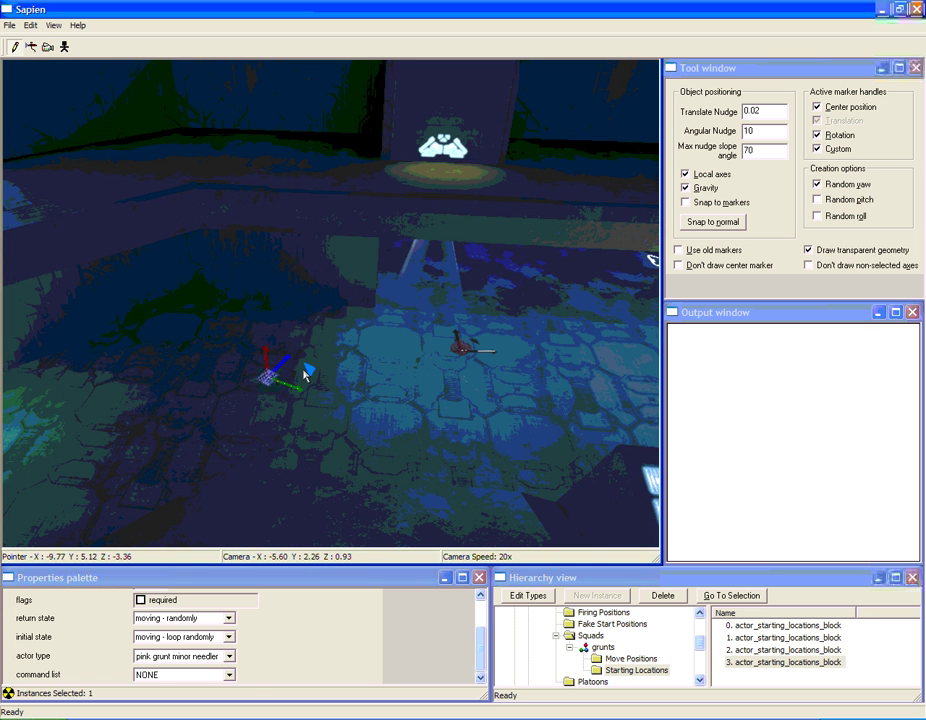
pyautogui.moveTo(306, 372); pyautogui.dragTo(271, 436)
# Add a starting location on the upper ledge near the wall corner, at about x -4.90, y -10.12.
pyautogui.moveTo(272, 436); pyautogui.dragTo(150, 410, button='middle')
pyautogui.press('w')
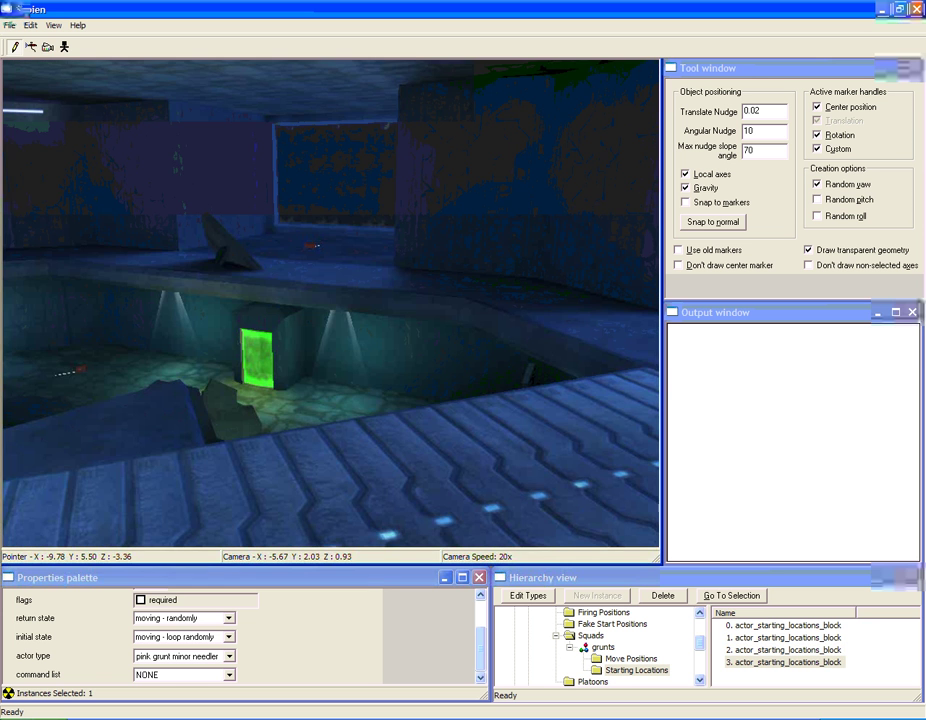
pyautogui.press('w')
pyautogui.moveTo(272, 430); pyautogui.dragTo(311, 419, button='middle')
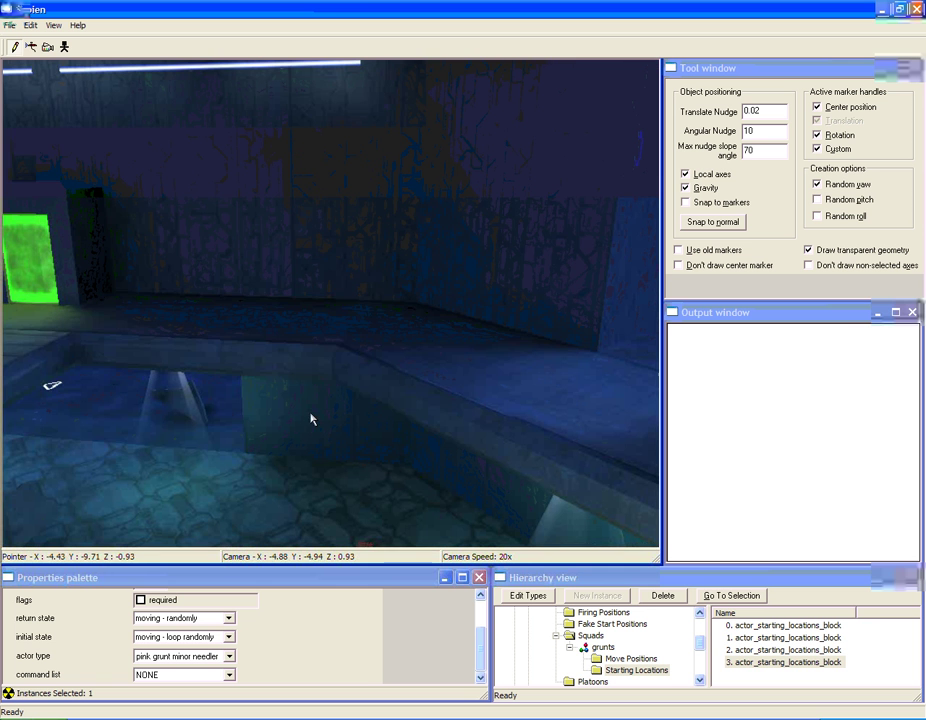
pyautogui.rightClick(379, 324)
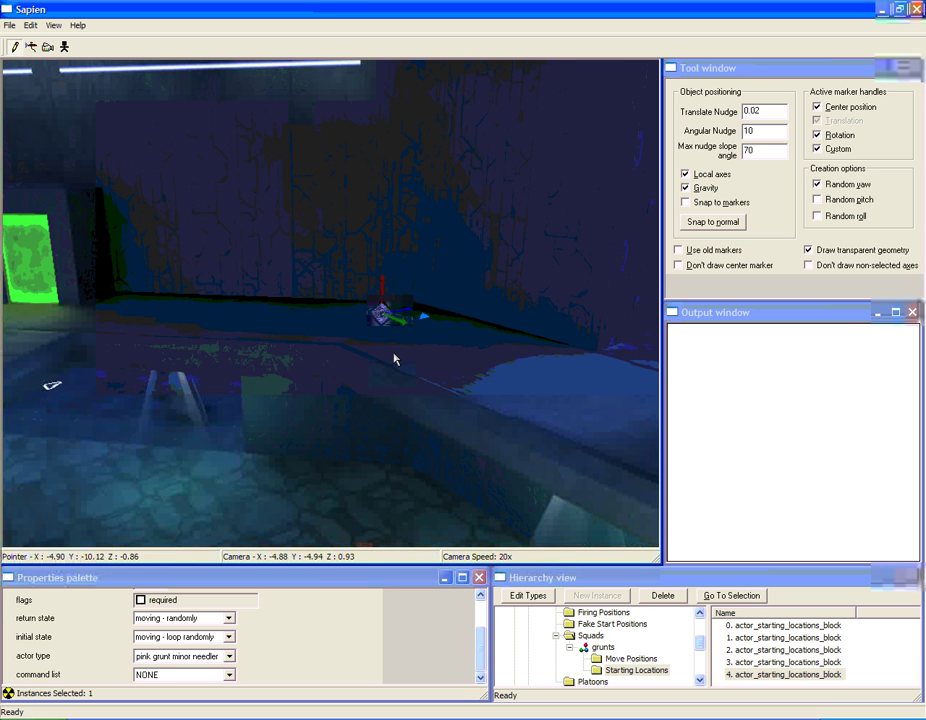
pyautogui.moveTo(424, 316); pyautogui.dragTo(429, 312)
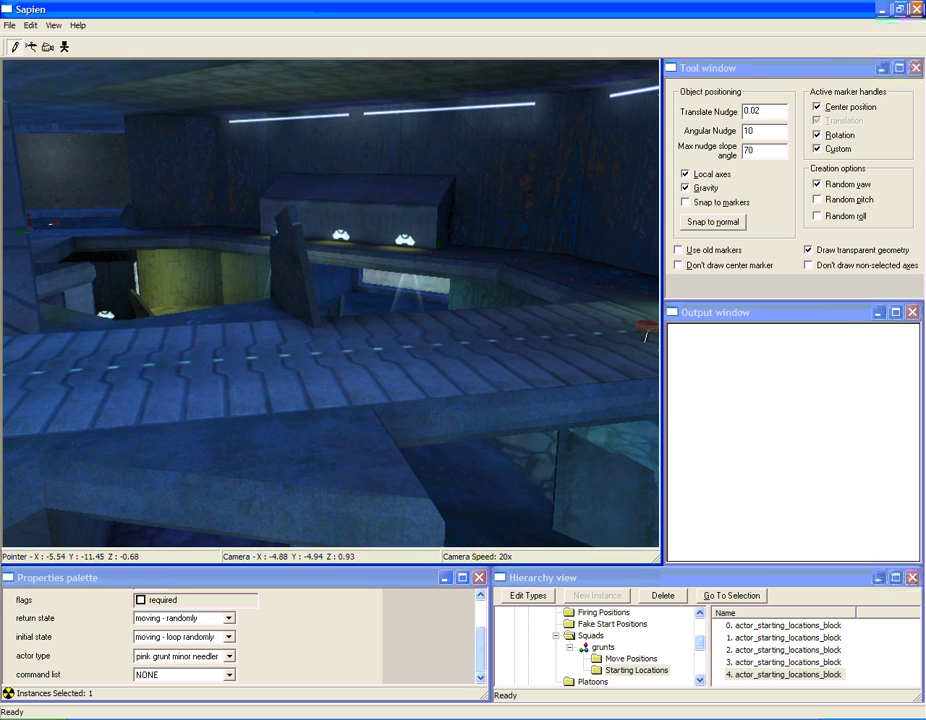
# Inspect the green teleporter at the end of the upper walkway up close.
pyautogui.press('w')
pyautogui.press('a')
pyautogui.moveTo(429, 312); pyautogui.dragTo(300, 312, button='middle')
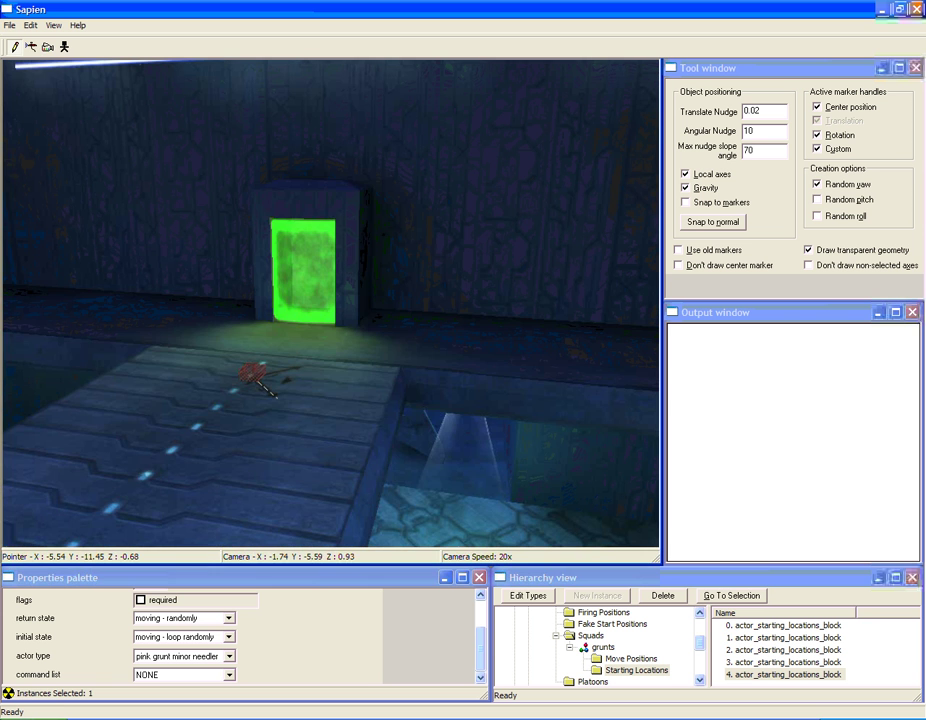
pyautogui.press('w')
pyautogui.press('w')
pyautogui.press('w')
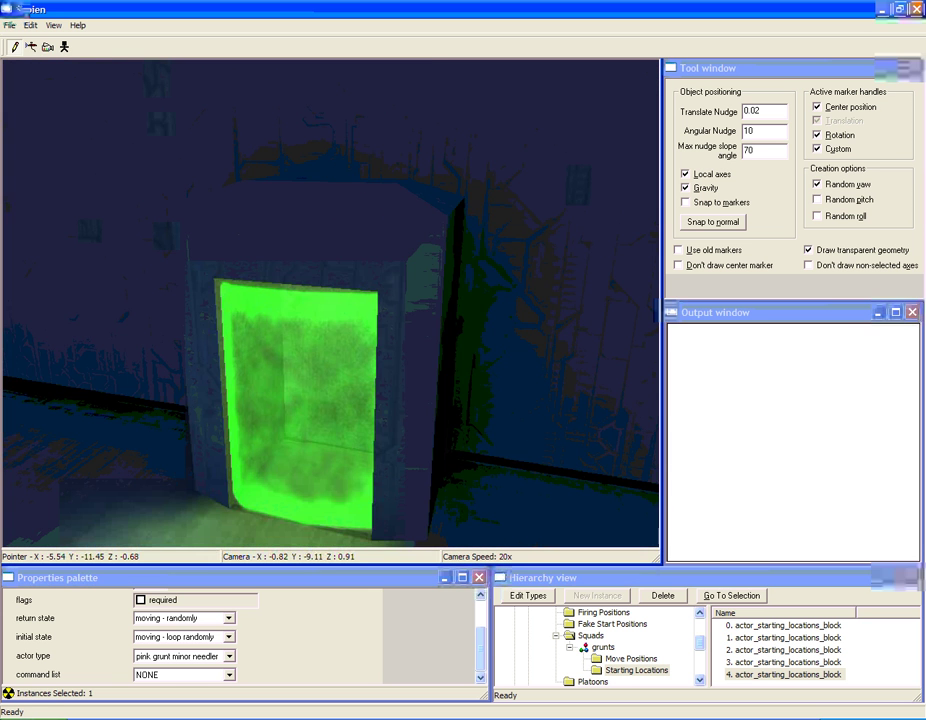
pyautogui.press('w')
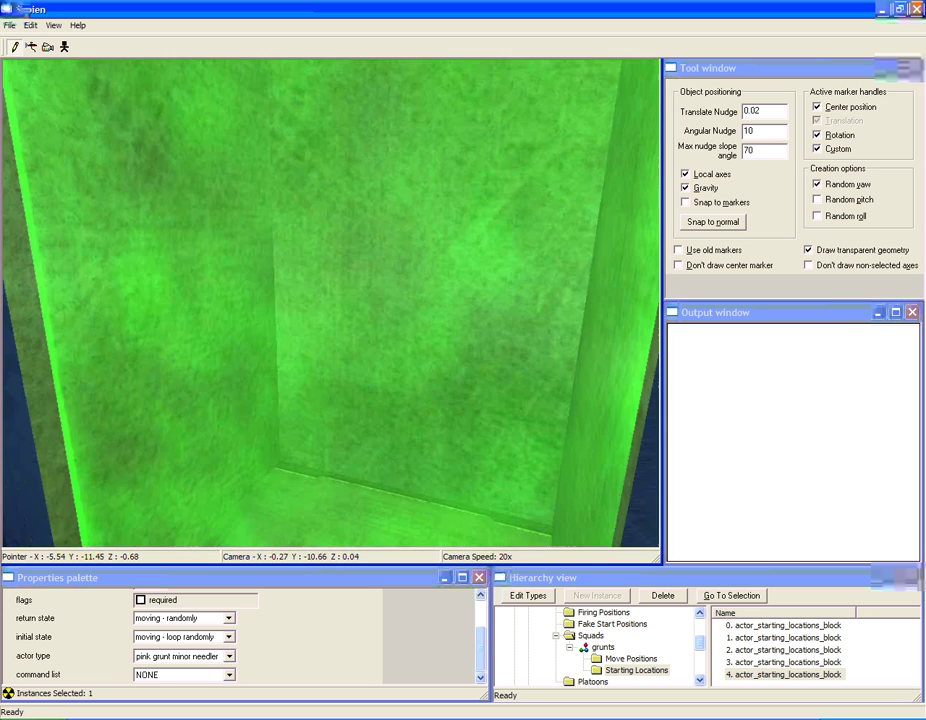
pyautogui.press('s')
pyautogui.moveTo(330, 303); pyautogui.dragTo(560, 303, button='middle')
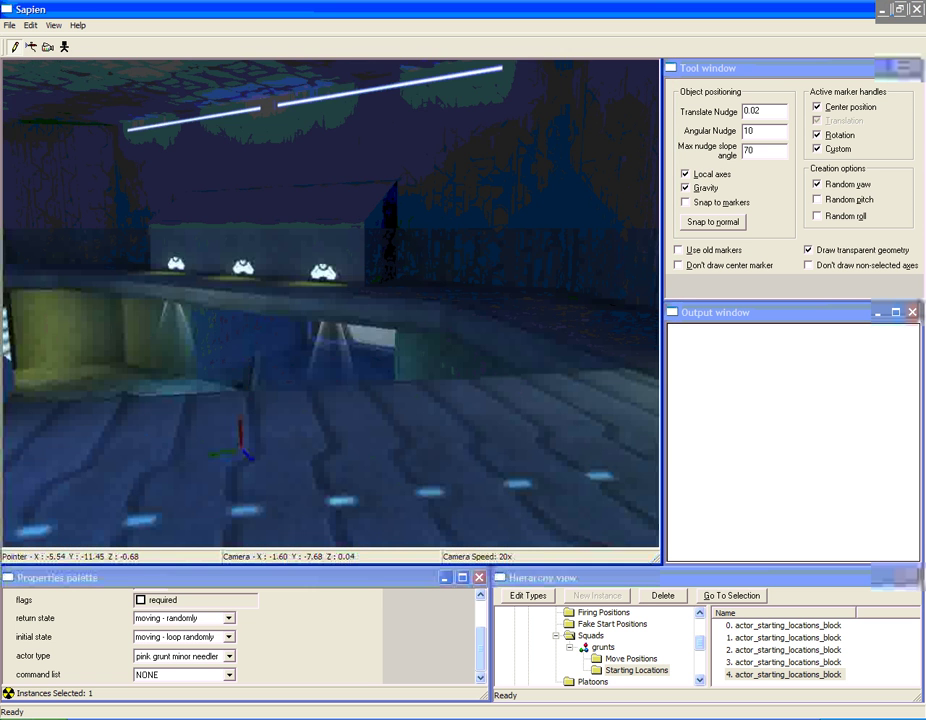
# Review the starting locations and weapon markers along the upper platforms by the windows.
pyautogui.press('w')
pyautogui.moveTo(330, 303); pyautogui.dragTo(230, 303, button='middle')
pyautogui.press('w')
pyautogui.moveTo(330, 303); pyautogui.dragTo(230, 303, button='middle')
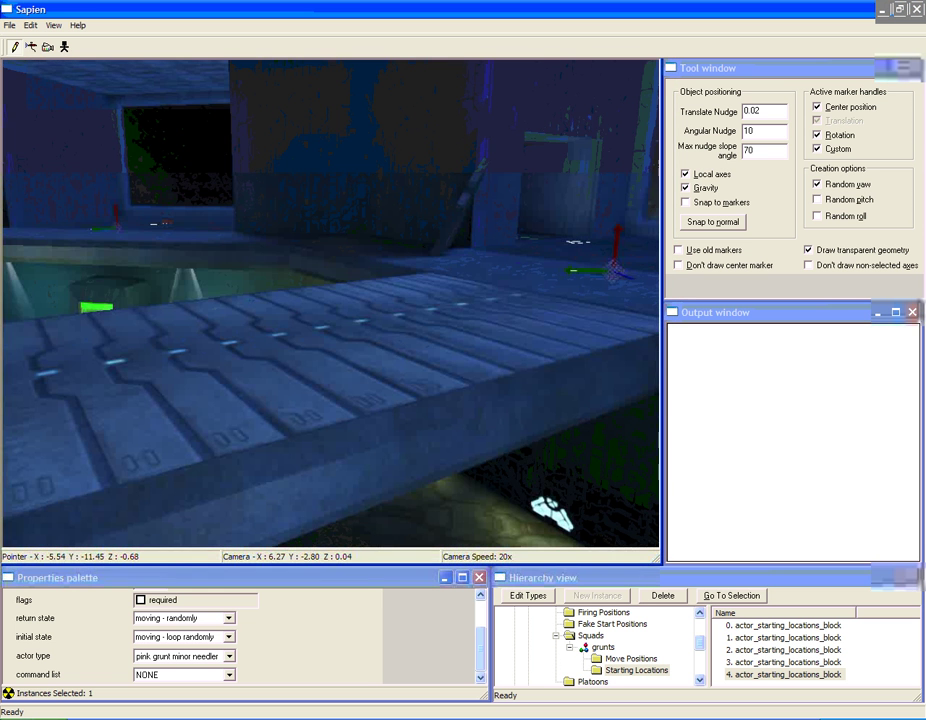
pyautogui.press('w')
pyautogui.moveTo(330, 303); pyautogui.dragTo(400, 303, button='middle')
pyautogui.press('w')
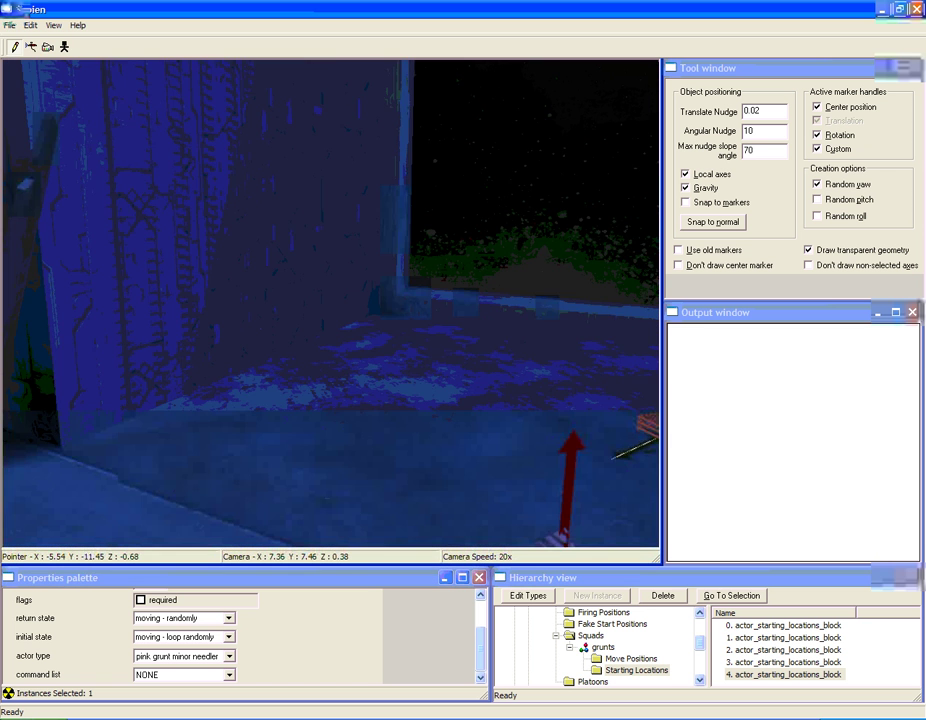
pyautogui.press('w')
pyautogui.moveTo(330, 303); pyautogui.dragTo(230, 303, button='middle')
pyautogui.press('s')
pyautogui.moveTo(330, 303); pyautogui.dragTo(410, 303, button='middle')
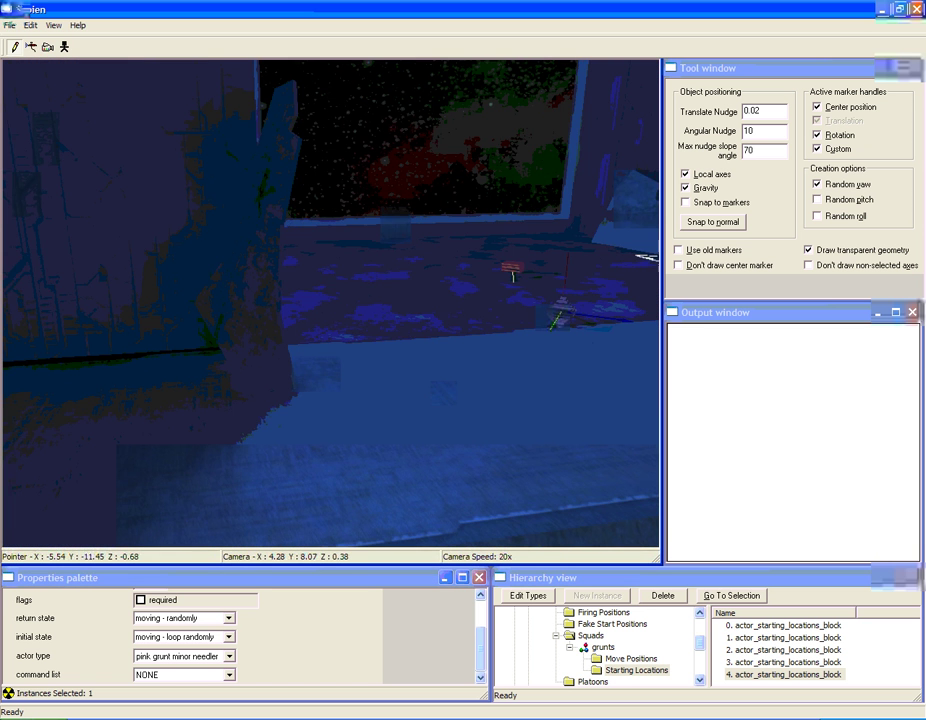
pyautogui.press('w')
pyautogui.moveTo(330, 303); pyautogui.dragTo(380, 363, button='middle')
pyautogui.press('d')
pyautogui.moveTo(330, 303); pyautogui.dragTo(410, 303, button='middle')
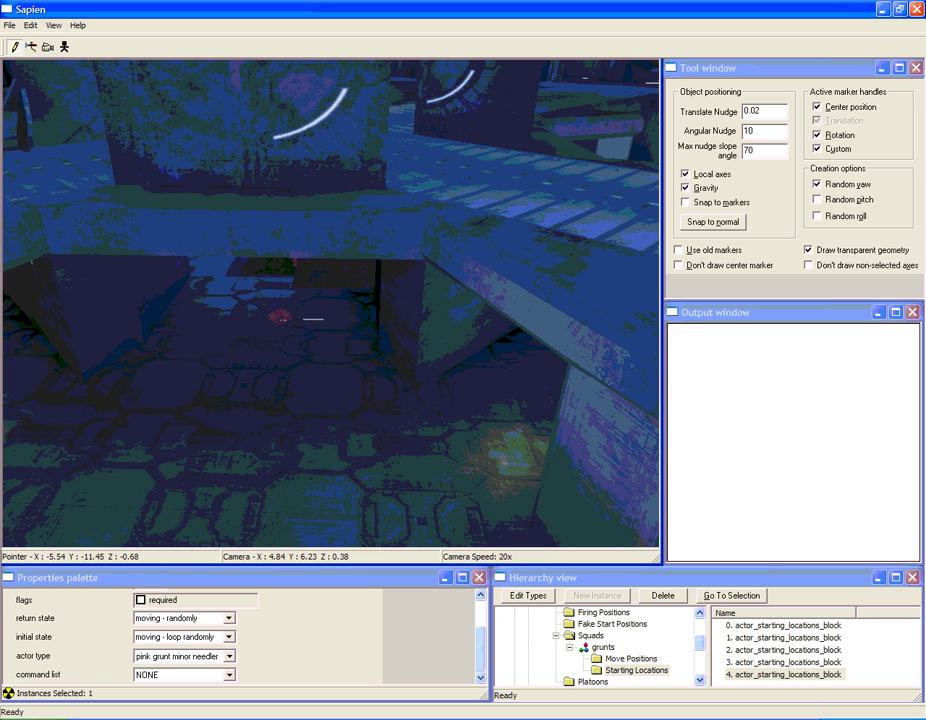
# Examine the lower level under the central platform and the green teleporter on its floor.
pyautogui.press('w')
pyautogui.moveTo(330, 303); pyautogui.dragTo(290, 343, button='middle')
pyautogui.press('w')
pyautogui.moveTo(330, 303); pyautogui.dragTo(270, 263, button='middle')
pyautogui.press('w')
pyautogui.press('w')
pyautogui.moveTo(330, 303); pyautogui.dragTo(240, 313, button='middle')
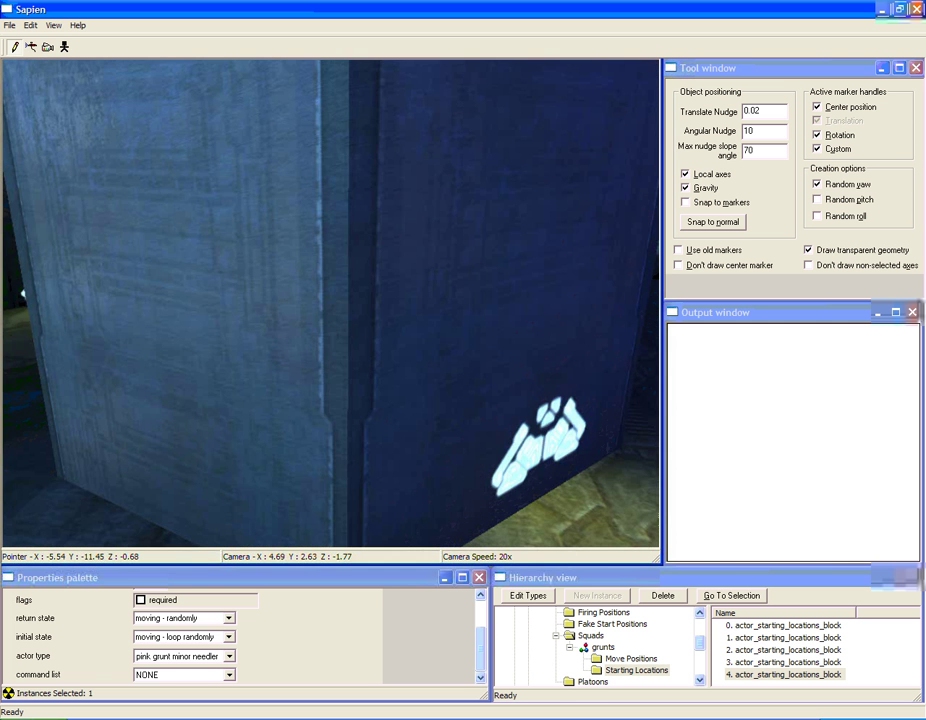
pyautogui.press('a')
pyautogui.moveTo(330, 303); pyautogui.dragTo(250, 303, button='middle')
pyautogui.press('w')
pyautogui.moveTo(465, 306); pyautogui.dragTo(365, 310, button='middle')
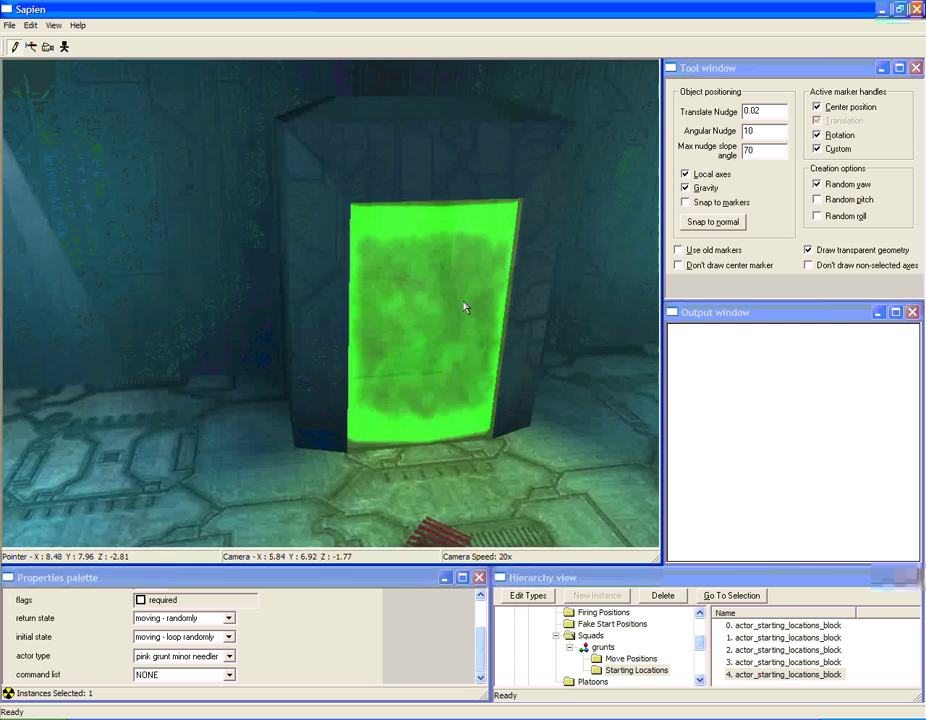
# Tour the upper ledges and lower floor around the whole map to check the coverage of the starting locations.
pyautogui.moveTo(465, 306); pyautogui.dragTo(512, 320, button='middle')
pyautogui.press('r')
pyautogui.moveTo(412, 320); pyautogui.dragTo(530, 335, button='middle')
pyautogui.press('r')
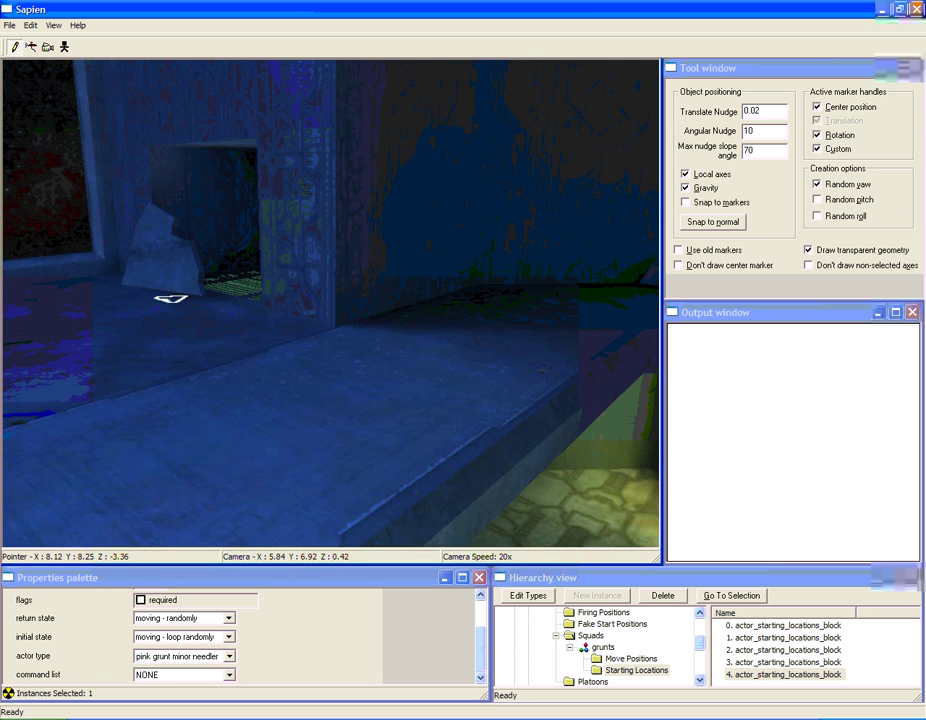
pyautogui.moveTo(412, 320); pyautogui.dragTo(490, 345, button='middle')
pyautogui.press('r')
pyautogui.press('w')
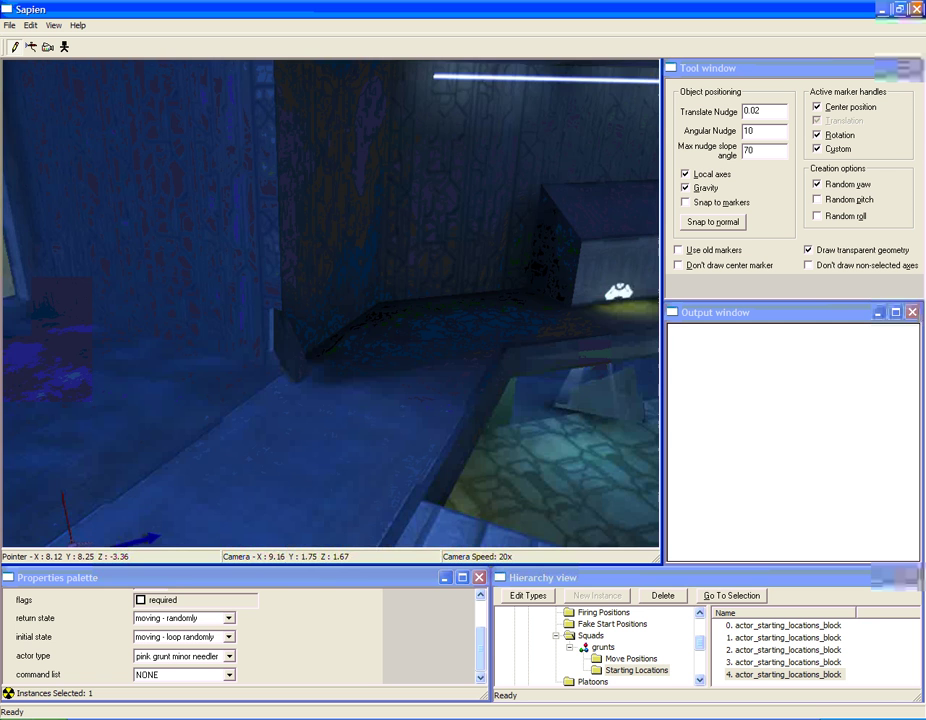
pyautogui.moveTo(412, 320); pyautogui.dragTo(520, 300, button='middle')
pyautogui.press('w')
pyautogui.moveTo(412, 320); pyautogui.dragTo(510, 330, button='middle')
pyautogui.press('w')
pyautogui.press('f')
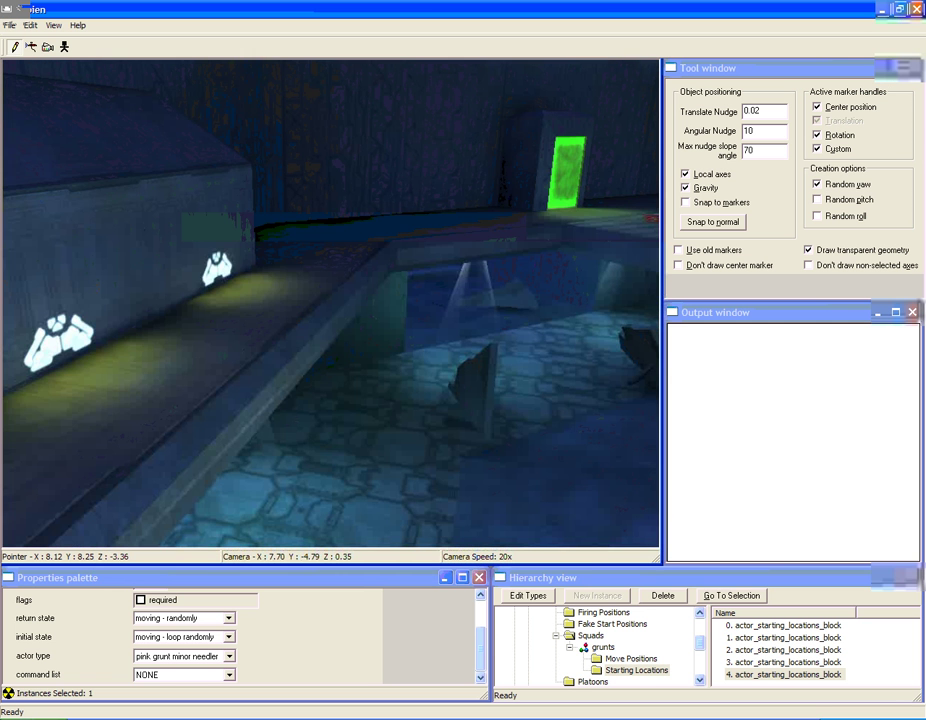
pyautogui.moveTo(330, 303); pyautogui.dragTo(430, 303, button='middle')
pyautogui.press('w')
pyautogui.press('f')
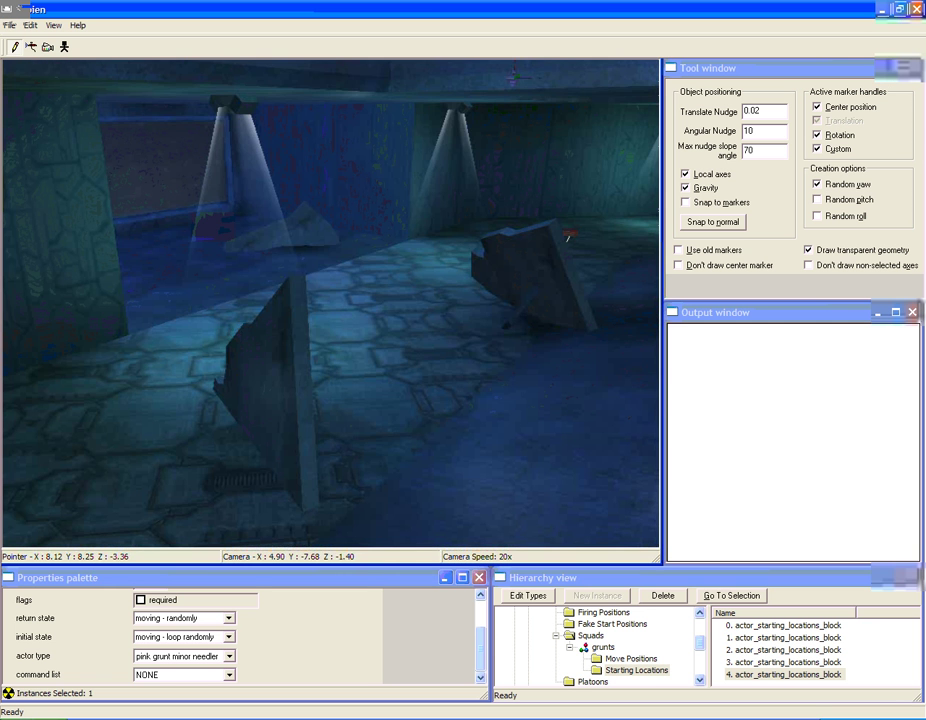
pyautogui.moveTo(330, 303); pyautogui.dragTo(250, 303, button='middle')
pyautogui.press('w')
pyautogui.moveTo(330, 303); pyautogui.dragTo(410, 303, button='middle')
pyautogui.press('r')
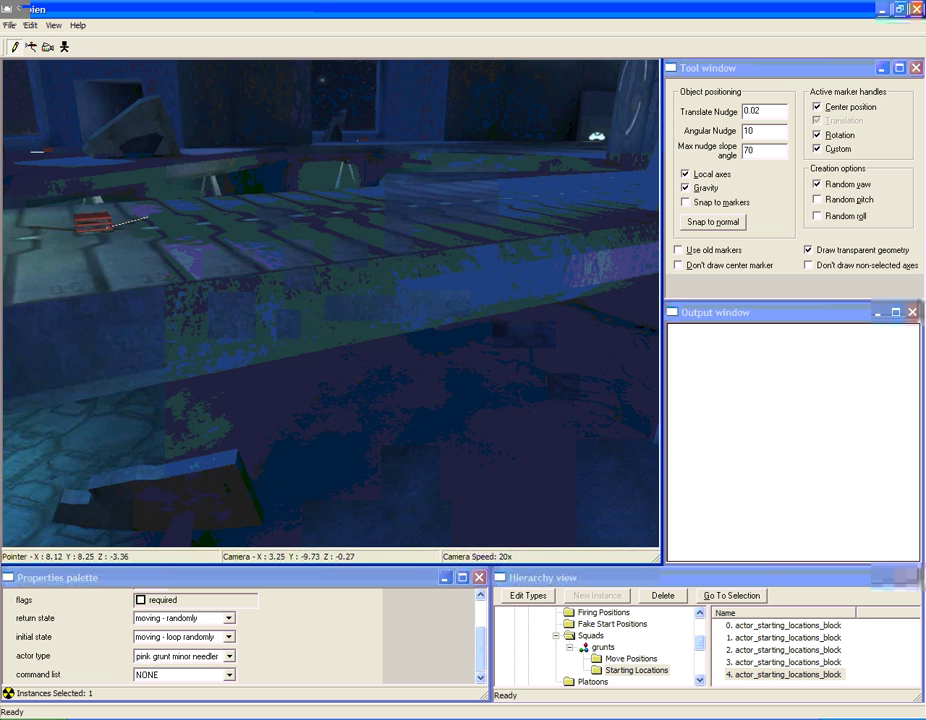
pyautogui.moveTo(330, 303); pyautogui.dragTo(390, 303, button='middle')
pyautogui.press('w')
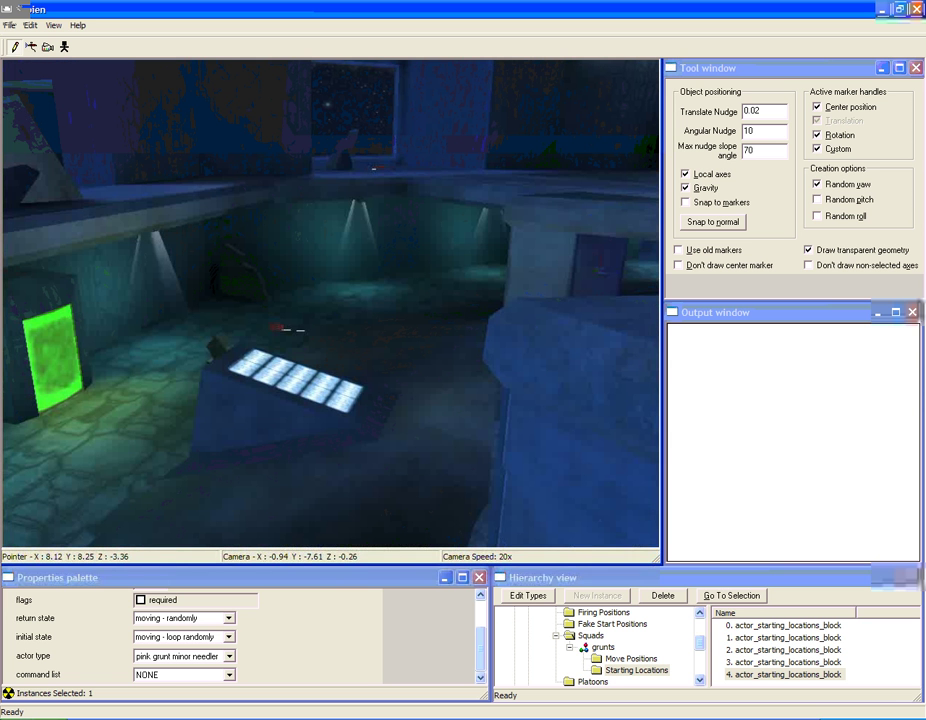
pyautogui.moveTo(330, 303); pyautogui.dragTo(345, 250, button='middle')
pyautogui.press('w')
pyautogui.moveTo(330, 303); pyautogui.dragTo(430, 303, button='middle')
pyautogui.press('w')
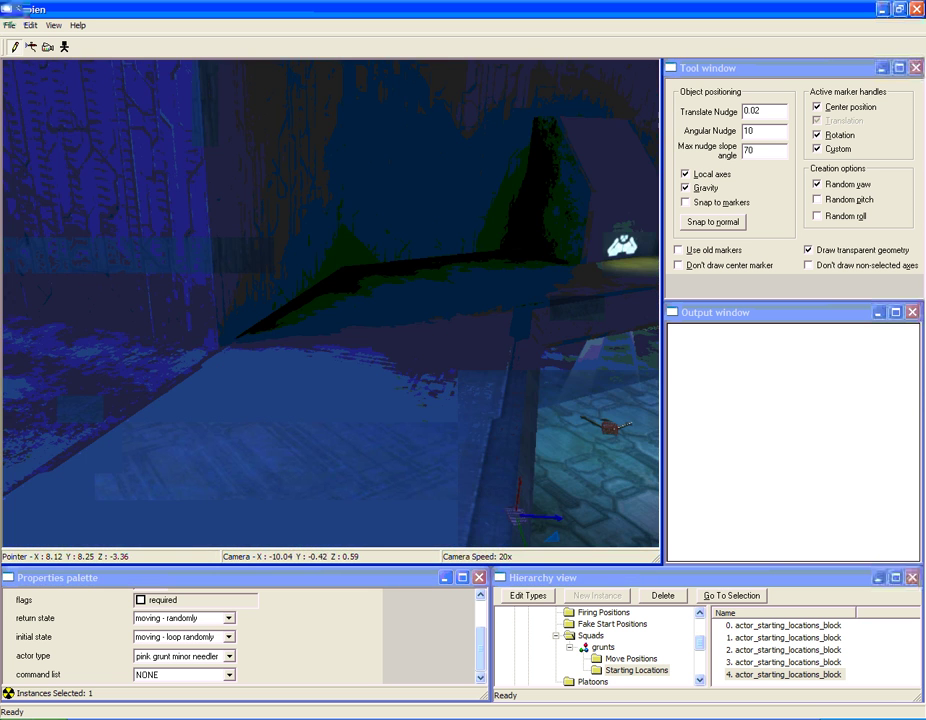
pyautogui.moveTo(330, 303); pyautogui.dragTo(250, 303, button='middle')
pyautogui.press('w')
pyautogui.moveTo(330, 303); pyautogui.dragTo(450, 303, button='middle')
pyautogui.press('w')
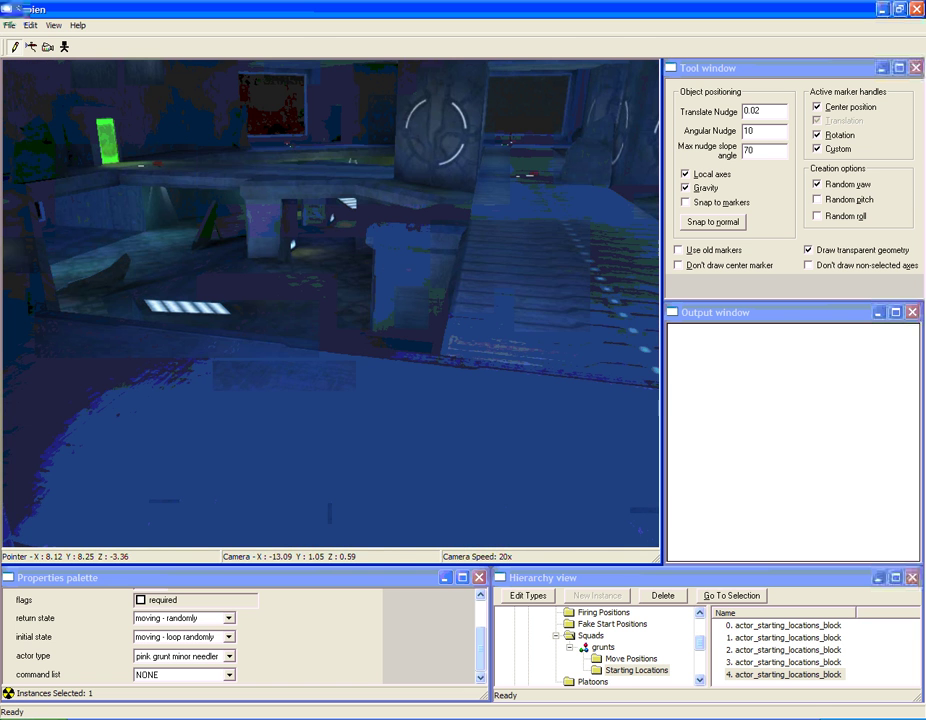
# Go back up to the friends encounter and review its flags, team index, search behavior and respawn delay.
pyautogui.moveTo(330, 303); pyautogui.dragTo(362, 280, button='middle')
pyautogui.press('w')
pyautogui.click(804, 650)
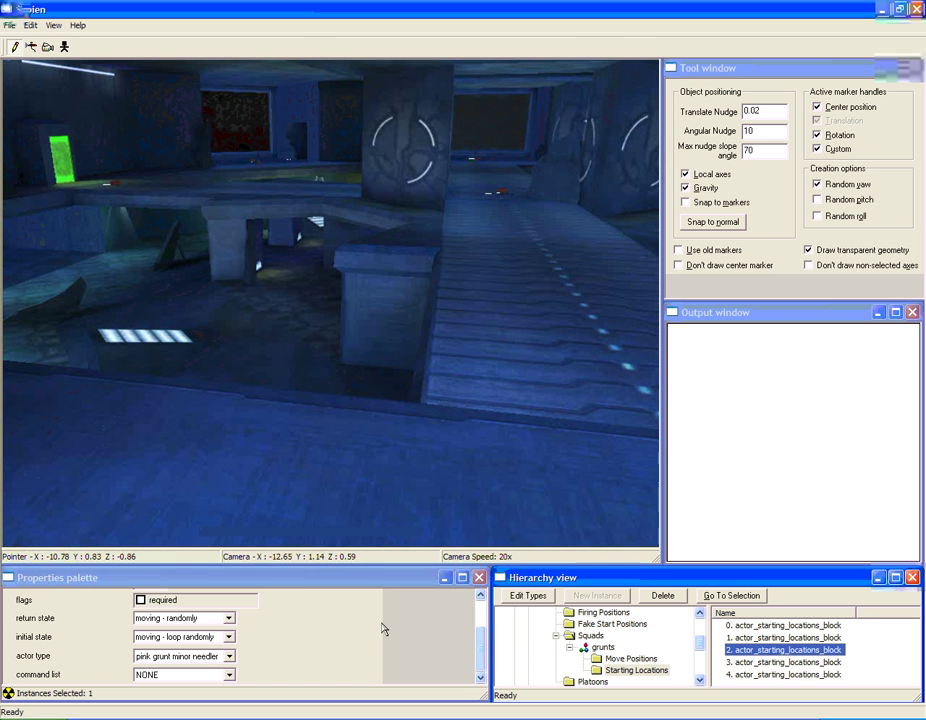
pyautogui.click(570, 648)
pyautogui.doubleClick(590, 636)
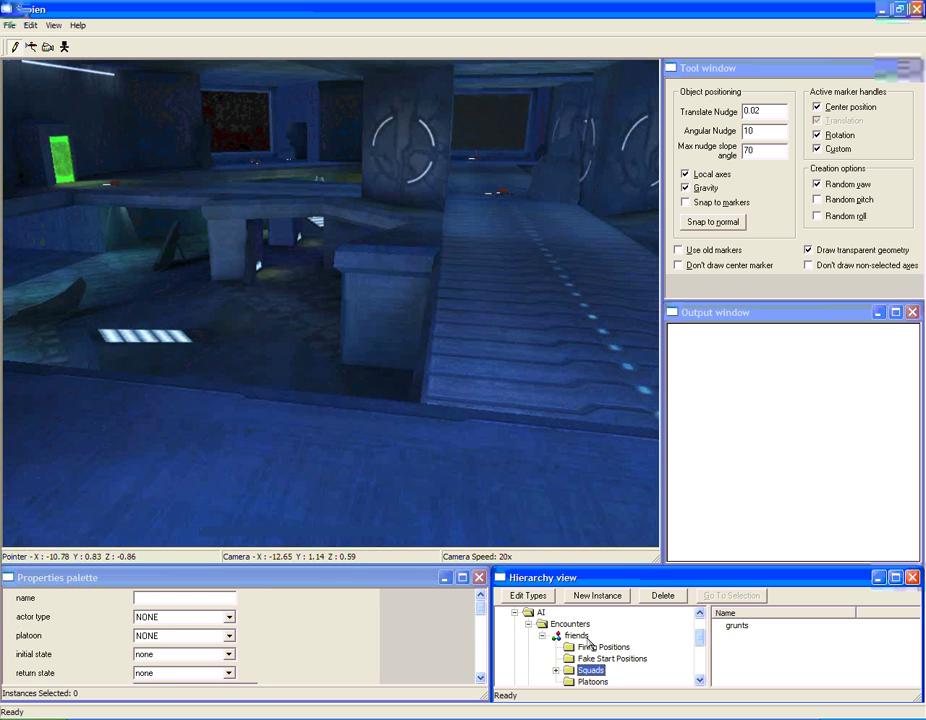
pyautogui.click(541, 636)
pyautogui.click(556, 636)
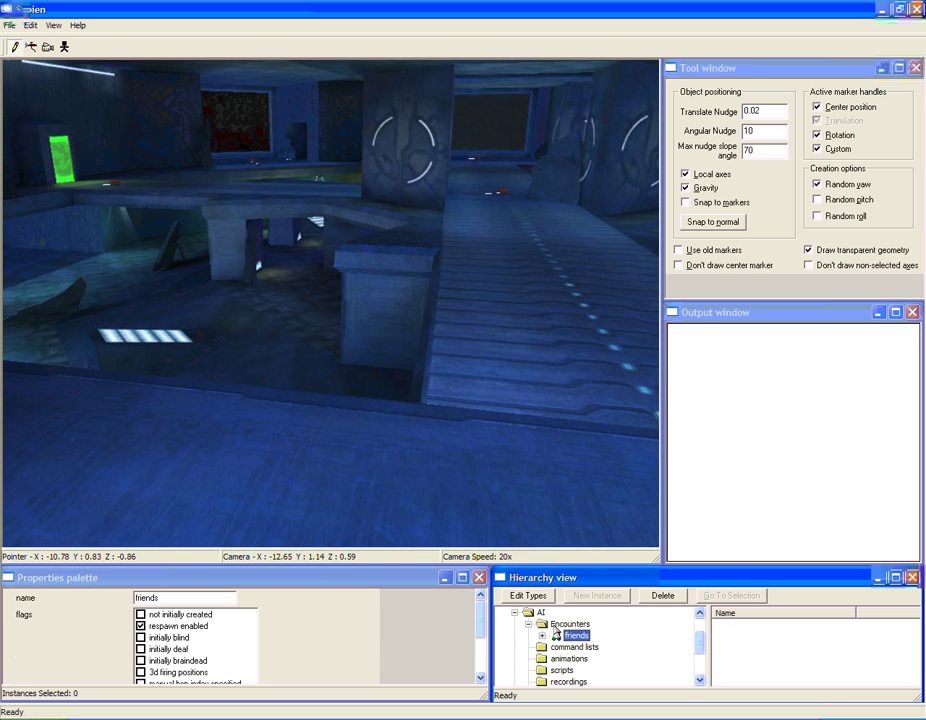
pyautogui.click(568, 624)
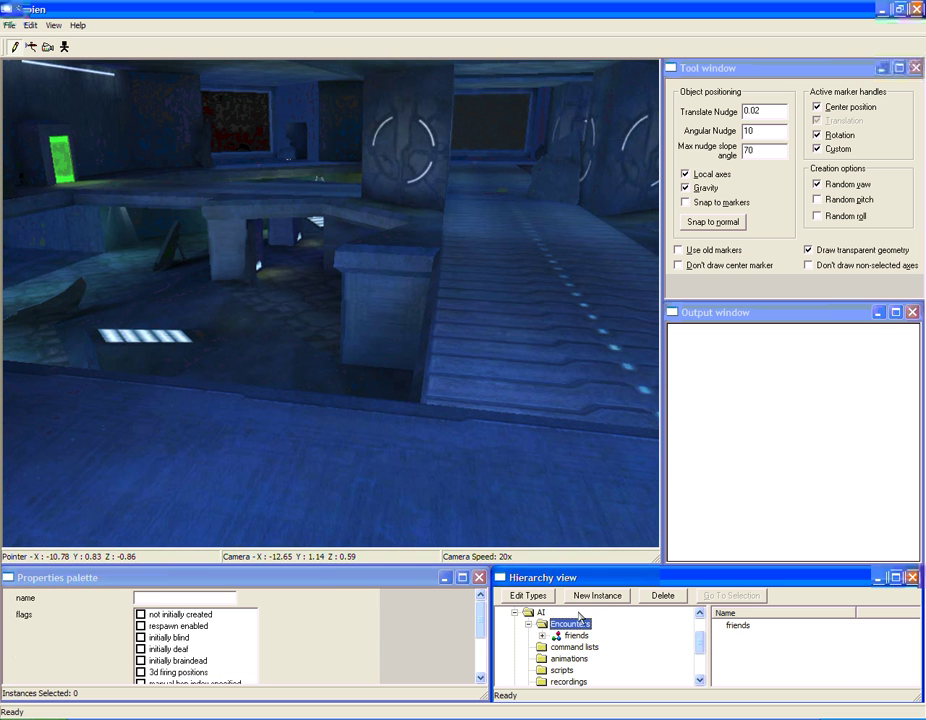
pyautogui.click(542, 636)
pyautogui.click(574, 625)
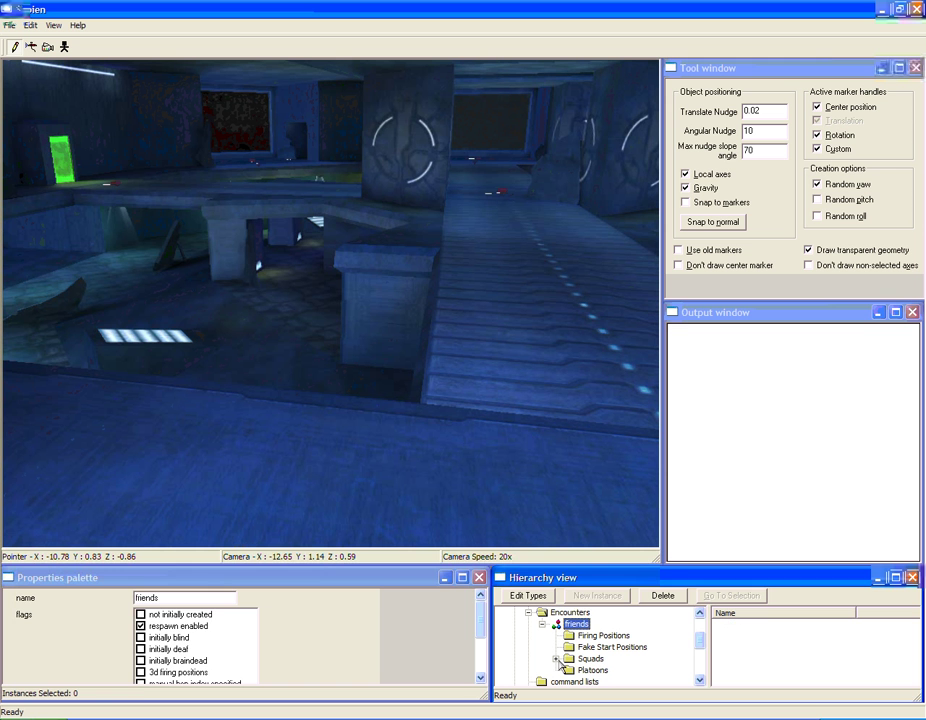
pyautogui.moveTo(480, 617); pyautogui.dragTo(490, 670)
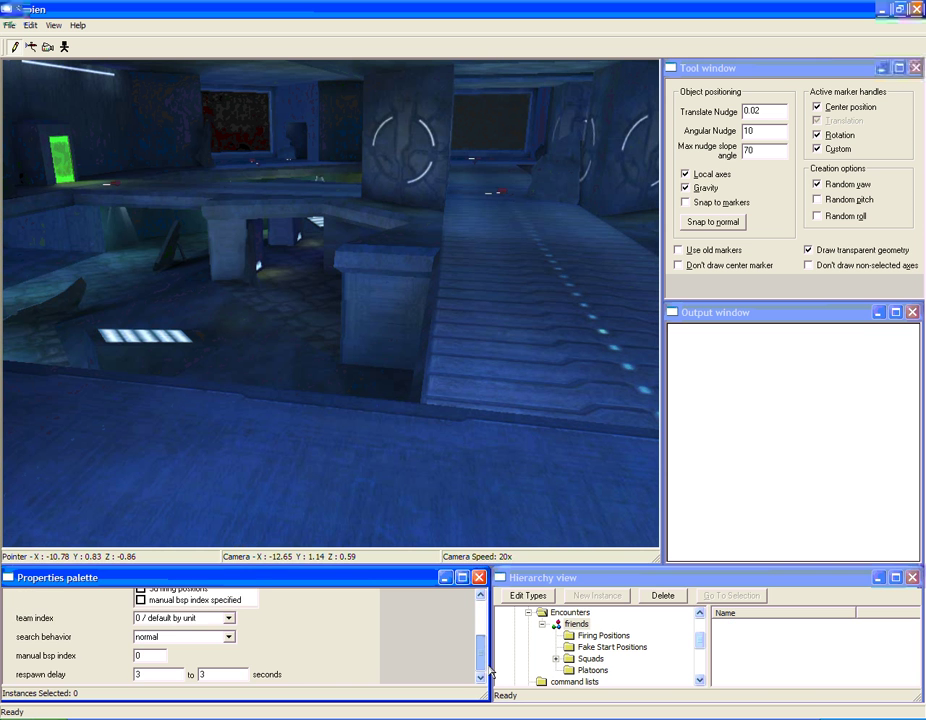
# Set the major upgrade of the grunts squad in the friends encounter to many.
pyautogui.click(555, 658)
pyautogui.click(590, 670)
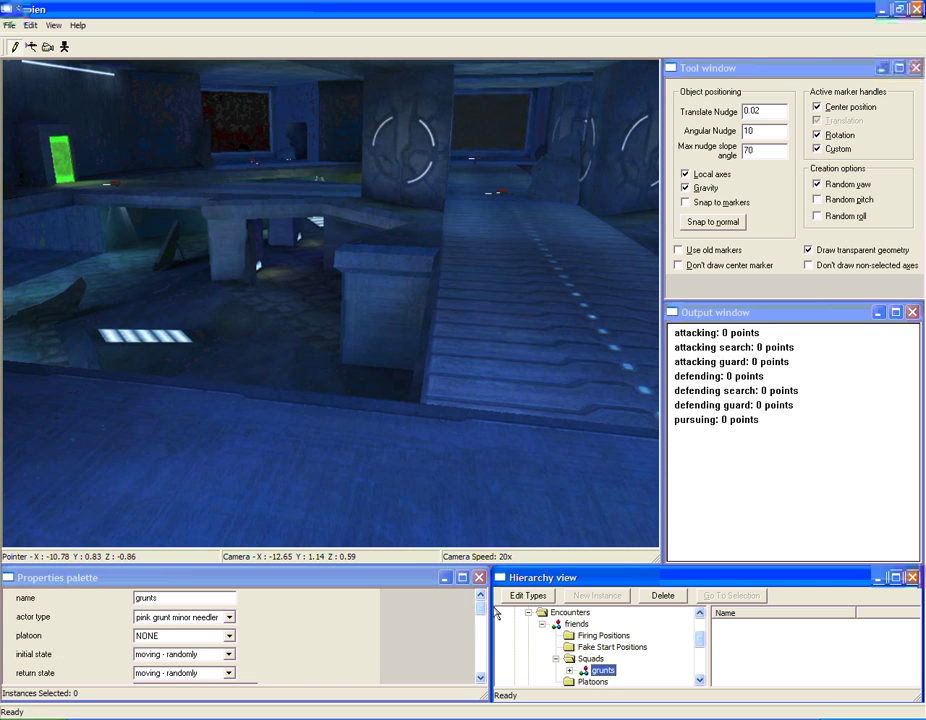
pyautogui.moveTo(481, 606); pyautogui.dragTo(446, 667)
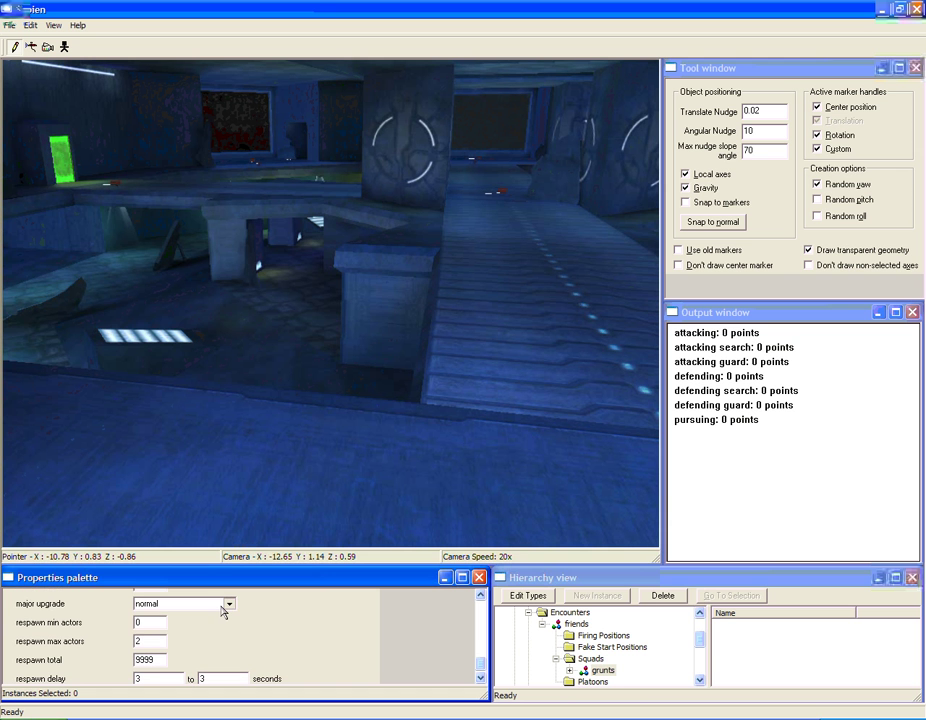
pyautogui.click(227, 604)
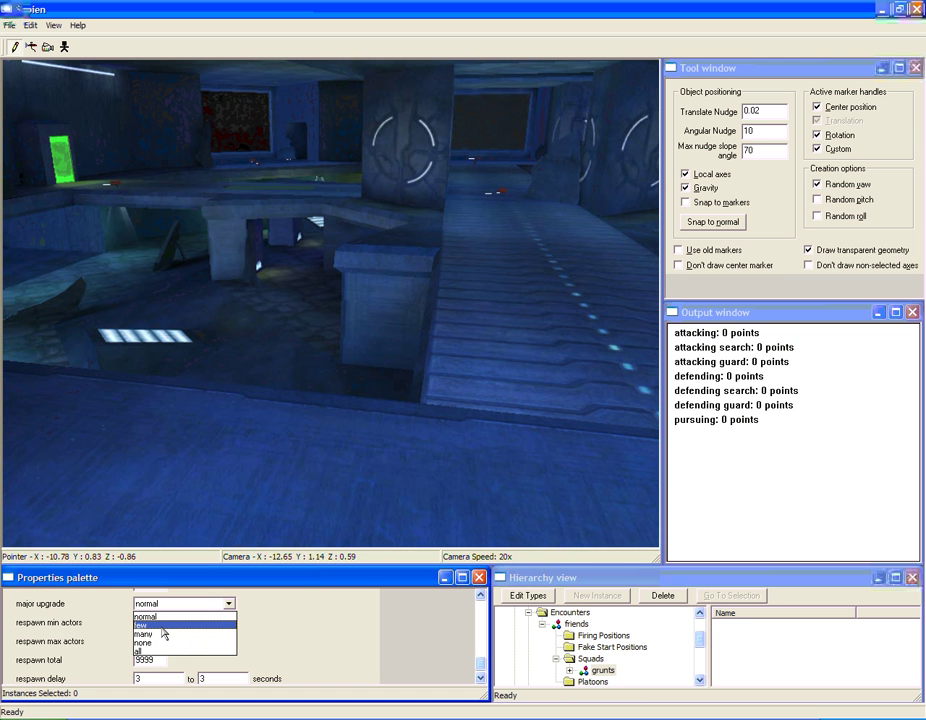
pyautogui.click(161, 634)
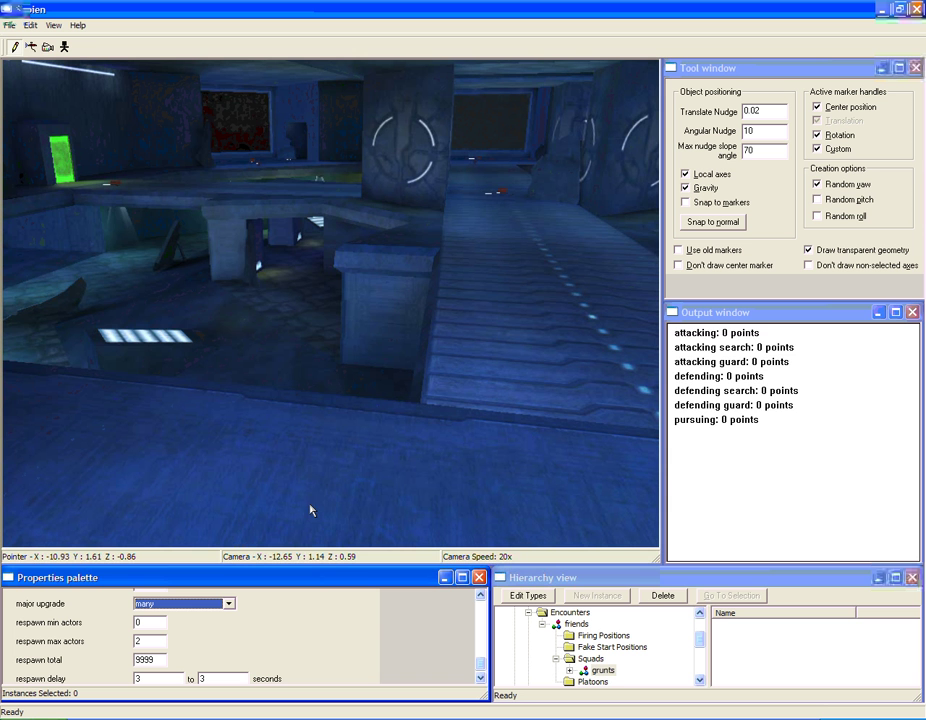
# Look over the upper ledges, green teleporters and lower floor around the map.
pyautogui.moveTo(310, 505); pyautogui.dragTo(316, 464, button='middle')
pyautogui.press('w')
pyautogui.press('w')
pyautogui.press('w')
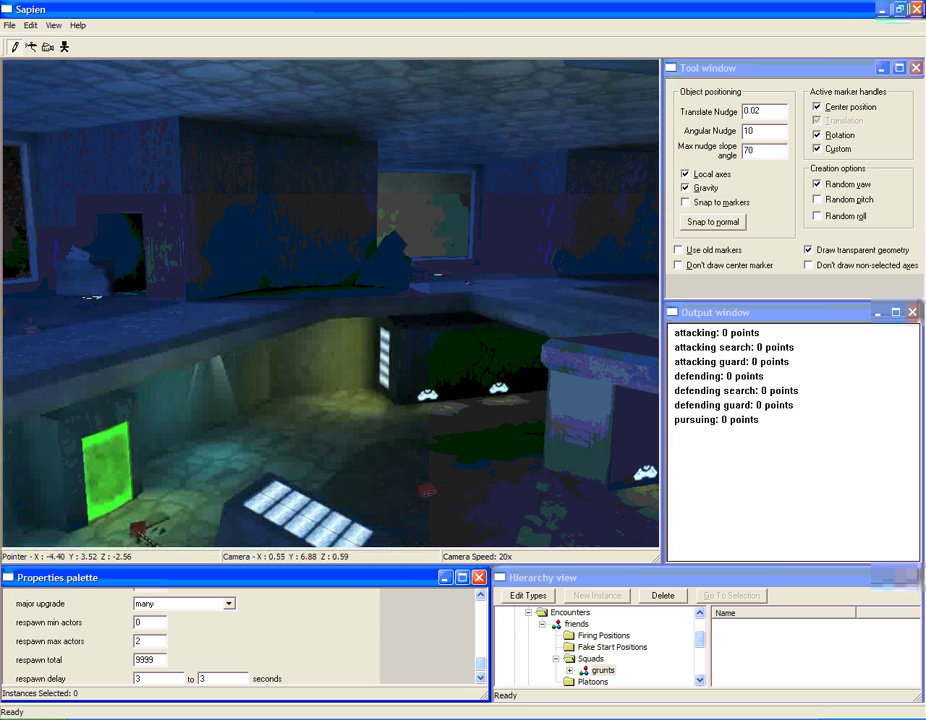
pyautogui.press('w')
pyautogui.press('w')
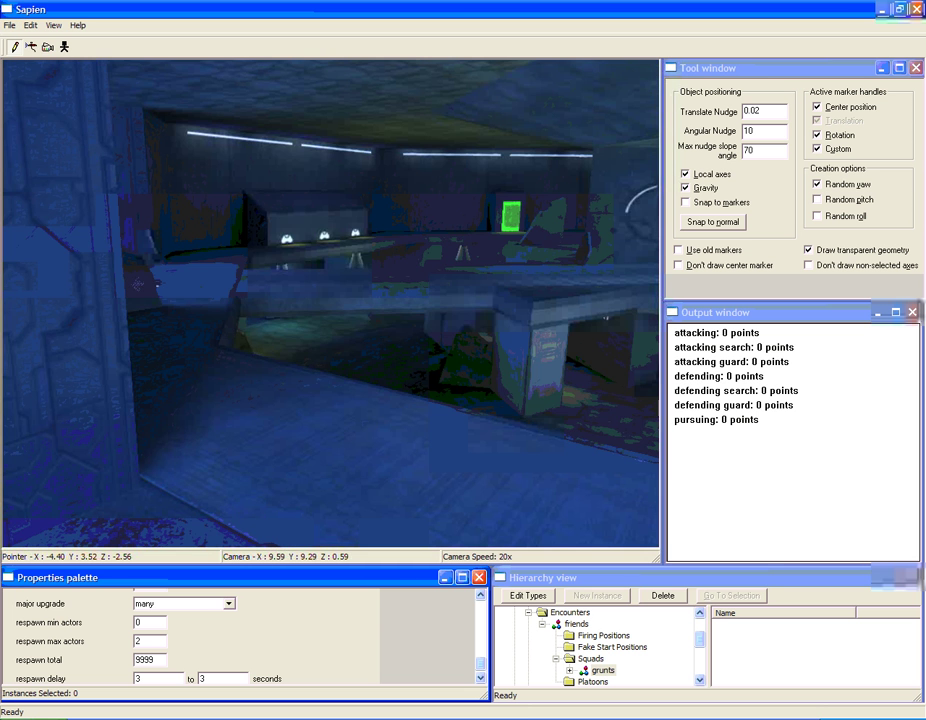
pyautogui.press('w')
pyautogui.press('w')
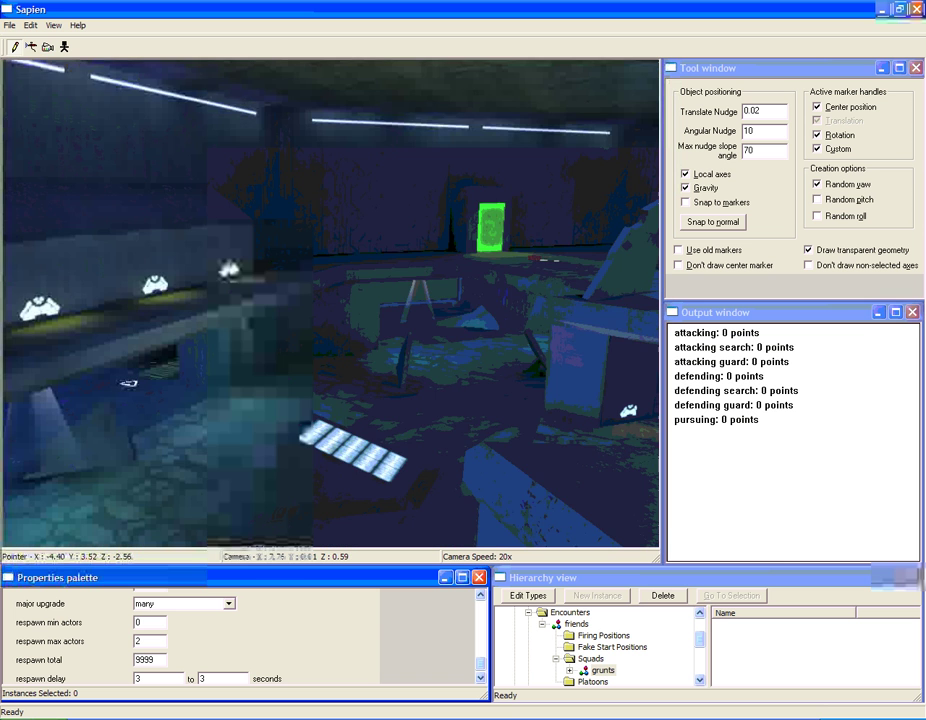
pyautogui.press('w')
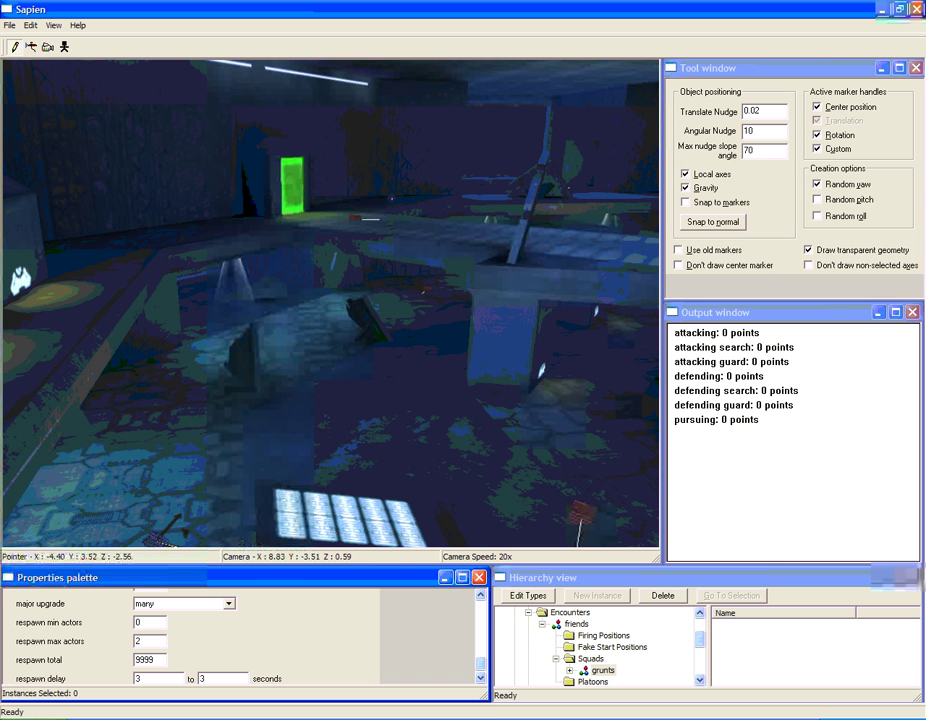
# Try few as the grunts squad's major upgrade, and set it back to normal.
pyautogui.click(229, 604)
pyautogui.click(225, 625)
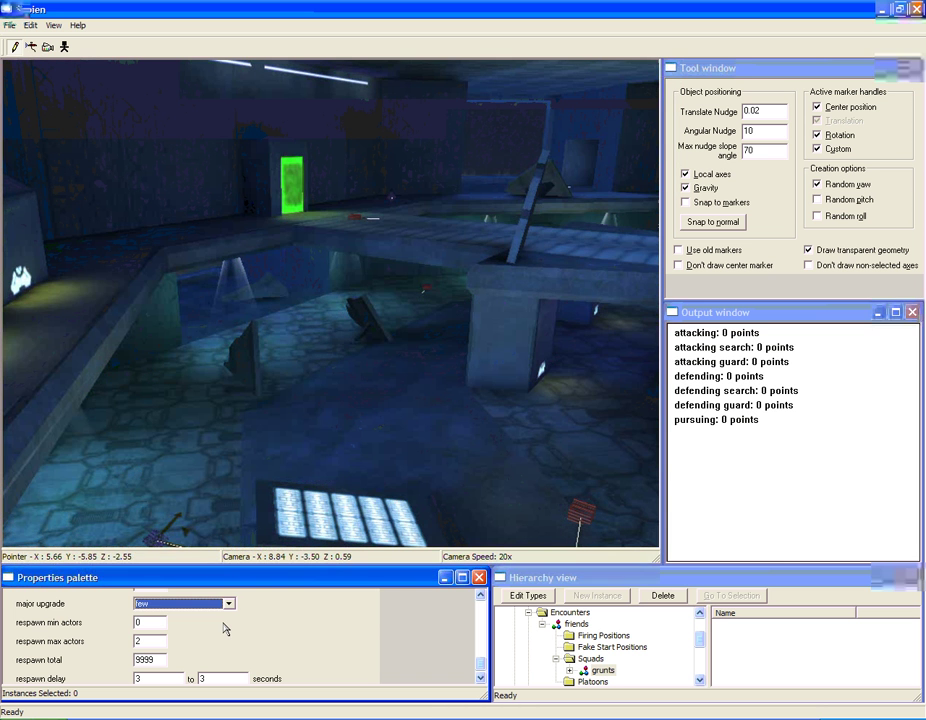
pyautogui.click(230, 603)
pyautogui.click(229, 604)
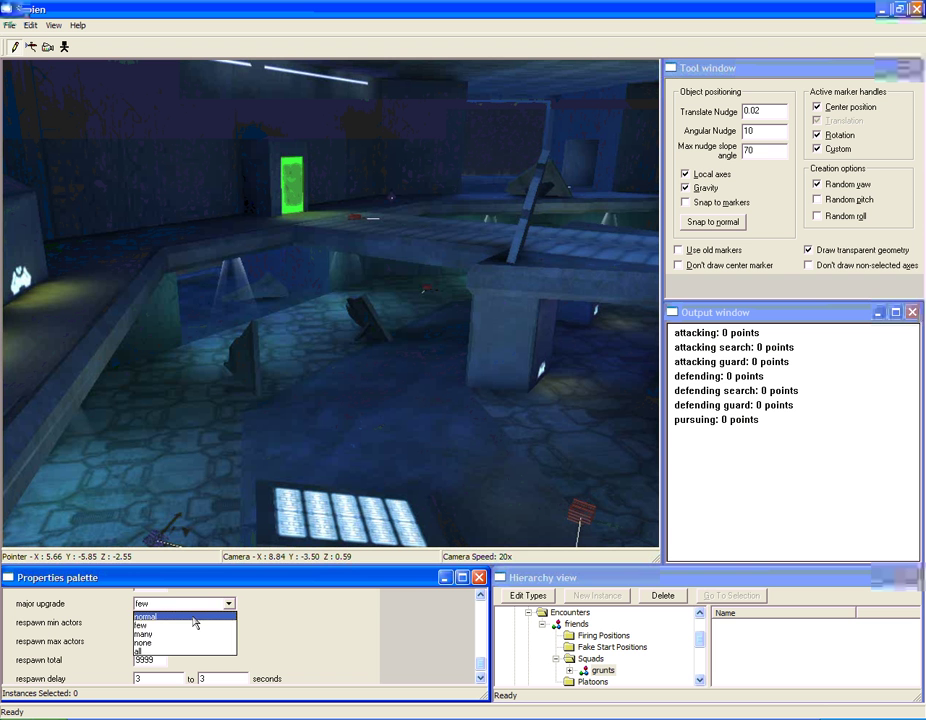
pyautogui.click(194, 617)
pyautogui.moveTo(256, 490); pyautogui.dragTo(400, 430, button='middle')
pyautogui.press('w')
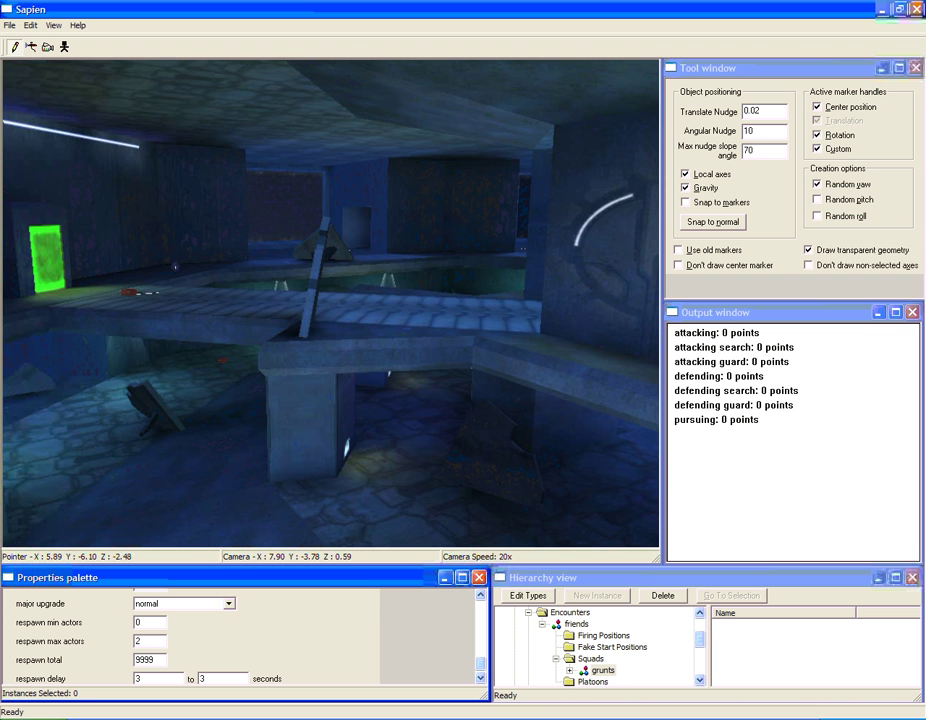
pyautogui.press('a')
pyautogui.press('w')
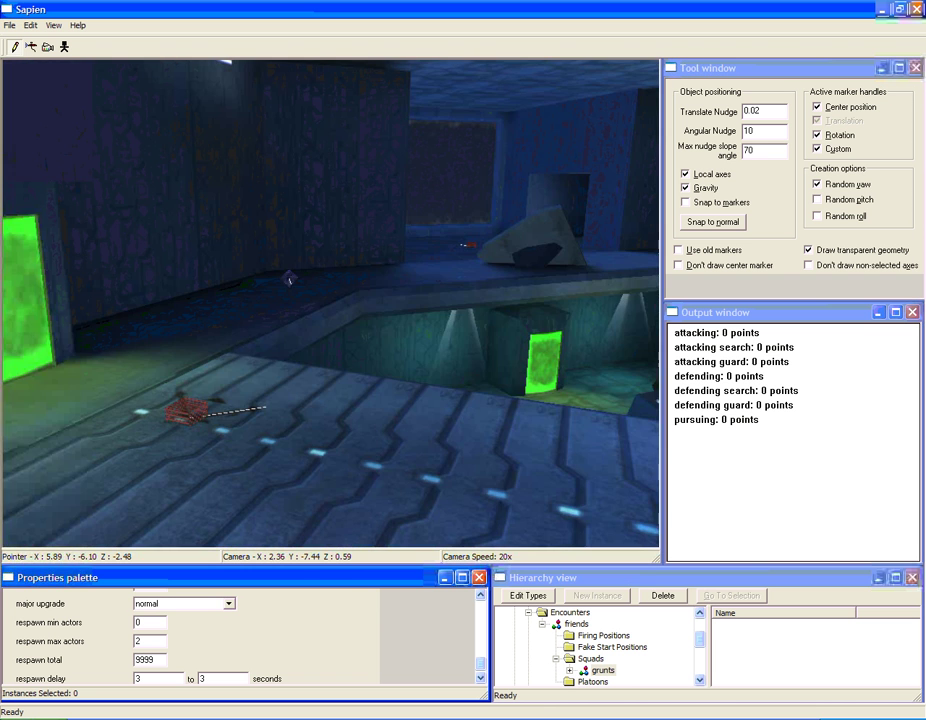
pyautogui.press('w')
pyautogui.moveTo(170, 485); pyautogui.dragTo(231, 517, button='middle')
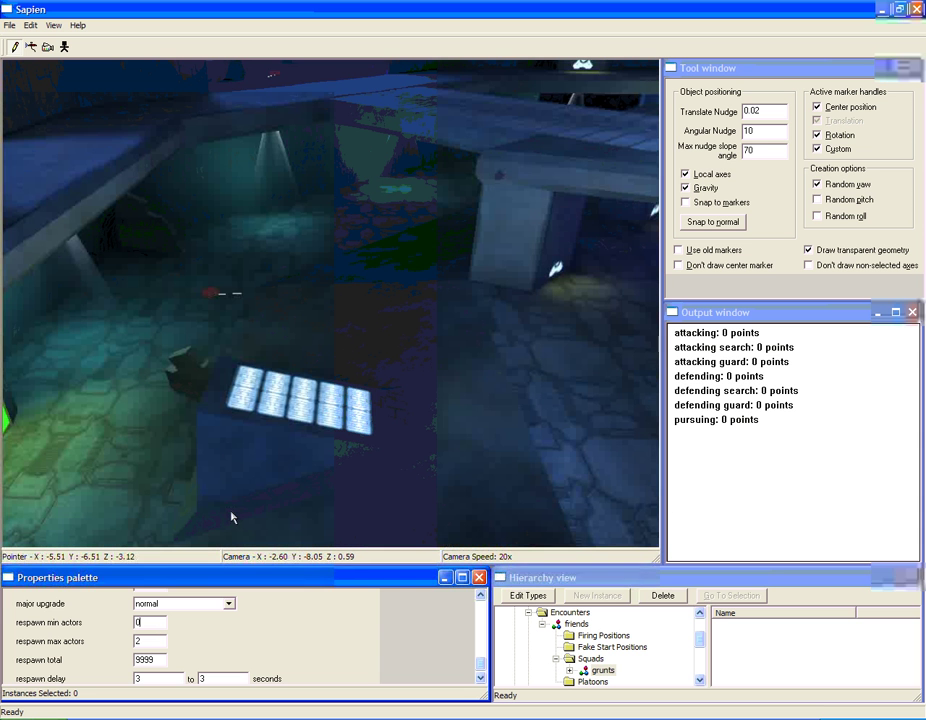
# Set the grunts squad's respawn max actors, normal difficulty count and insane difficulty count to 4.
pyautogui.click(600, 671)
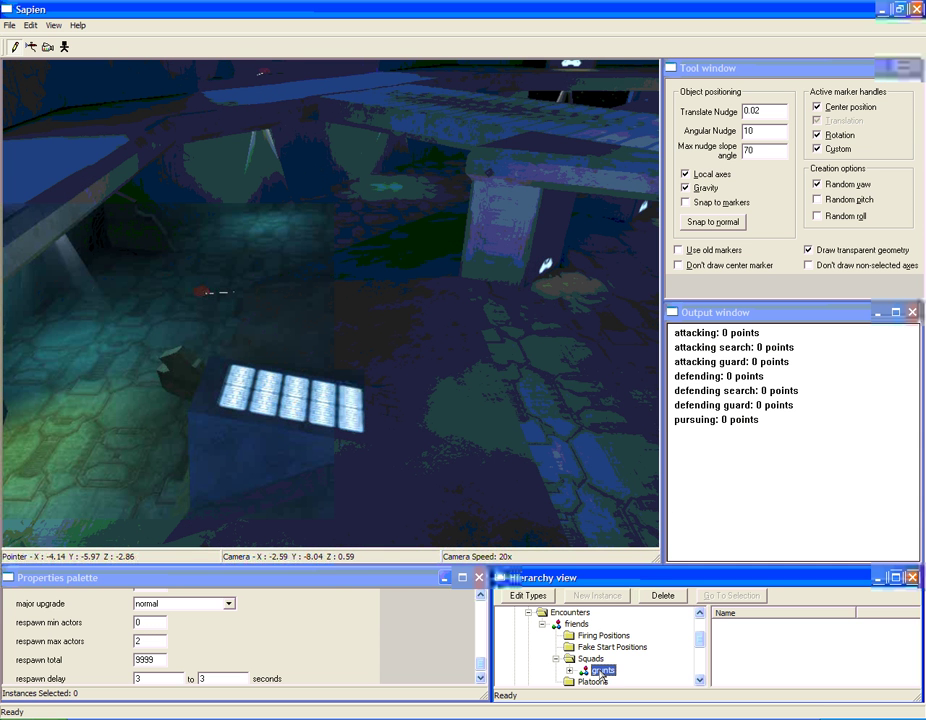
pyautogui.click(87, 636)
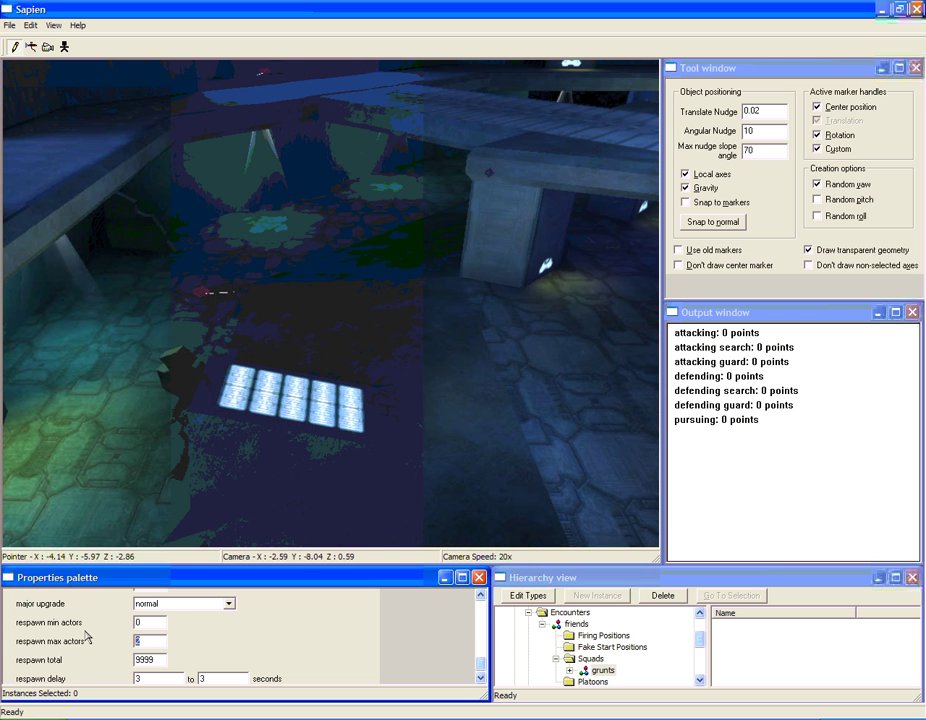
pyautogui.write('4')
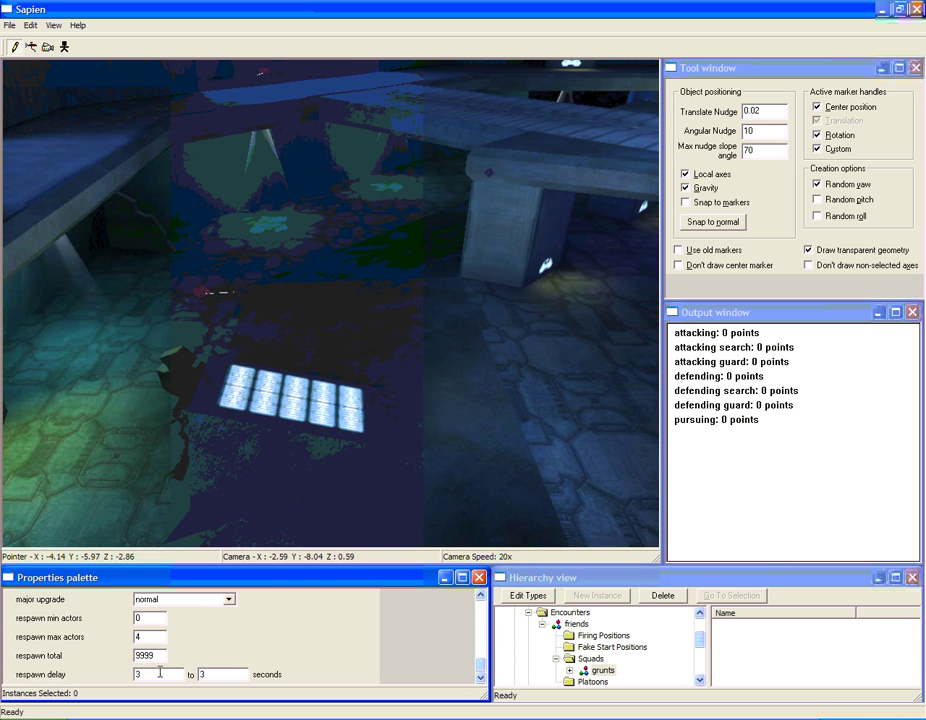
pyautogui.scroll(1, 154, 647)
pyautogui.scroll(1, 154, 647)
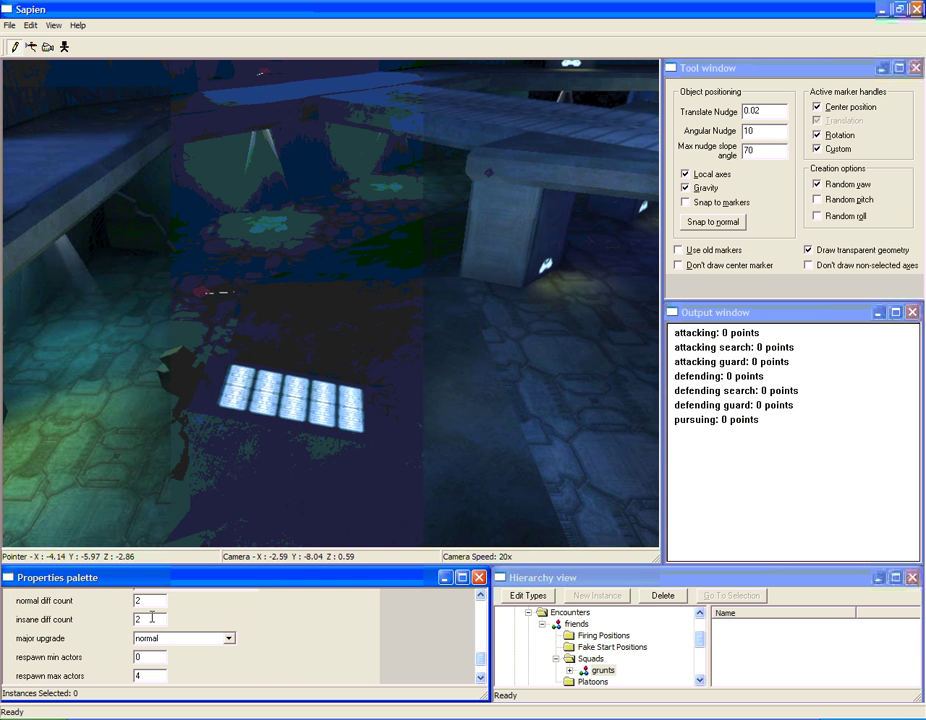
pyautogui.doubleClick(152, 617)
pyautogui.write('4')
pyautogui.doubleClick(148, 603)
pyautogui.write('4')
pyautogui.scroll(-2, 145, 622)
# Collapse the grunts squad and add a second encounter alongside the friends encounter.
pyautogui.click(569, 670)
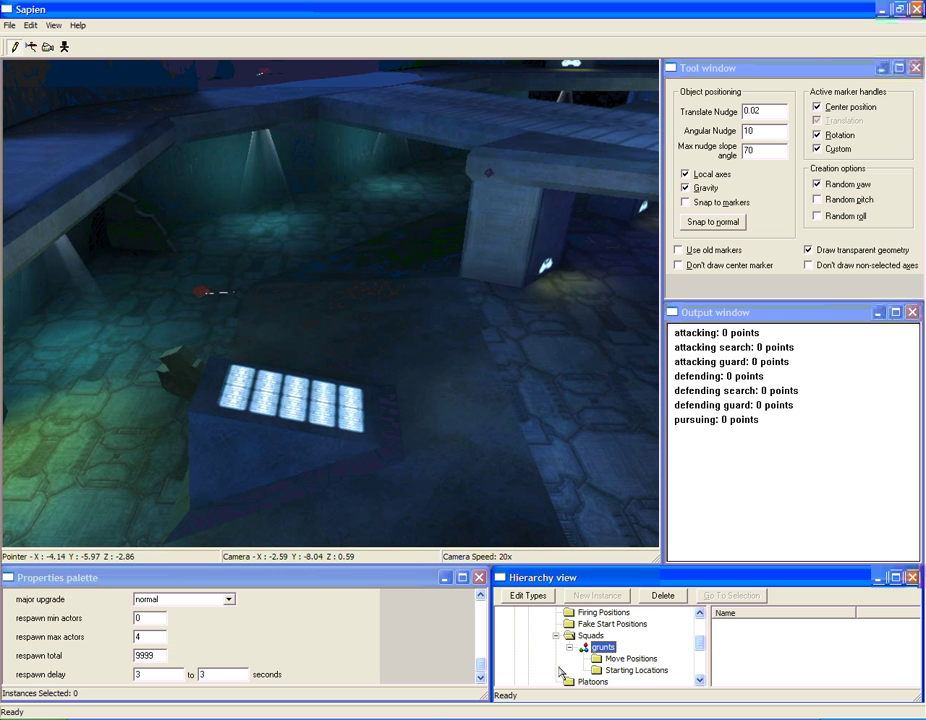
pyautogui.click(569, 647)
pyautogui.click(584, 636)
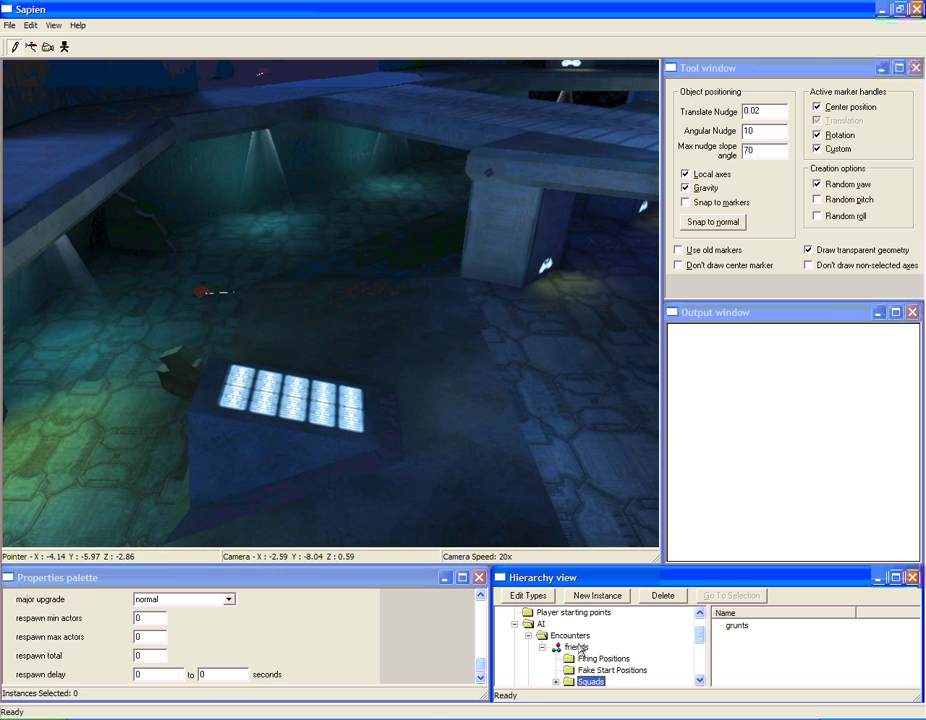
pyautogui.click(578, 647)
pyautogui.click(560, 635)
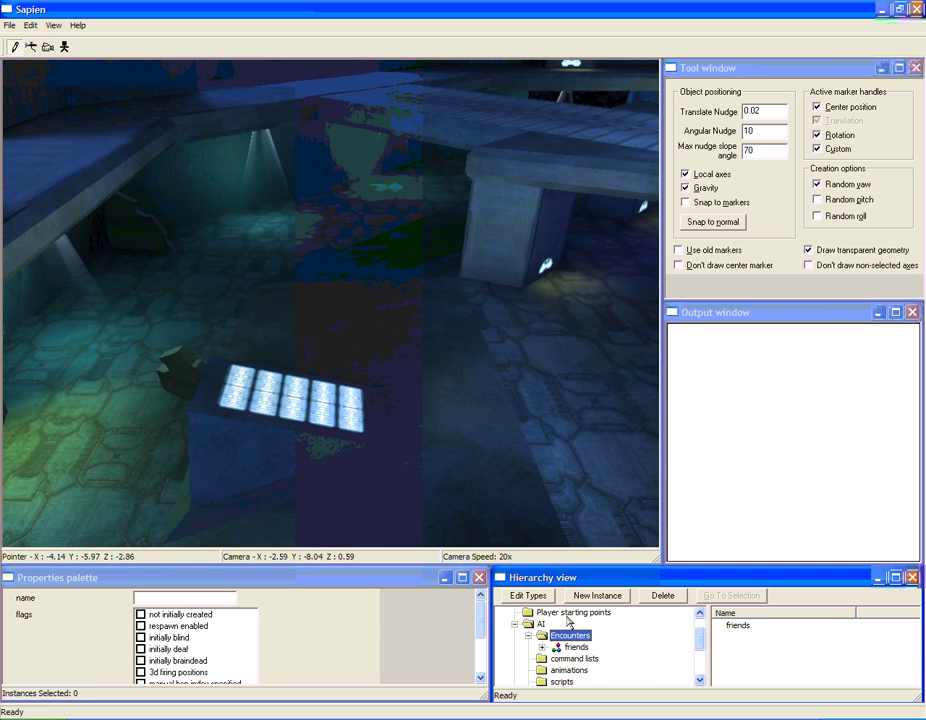
pyautogui.click(599, 597)
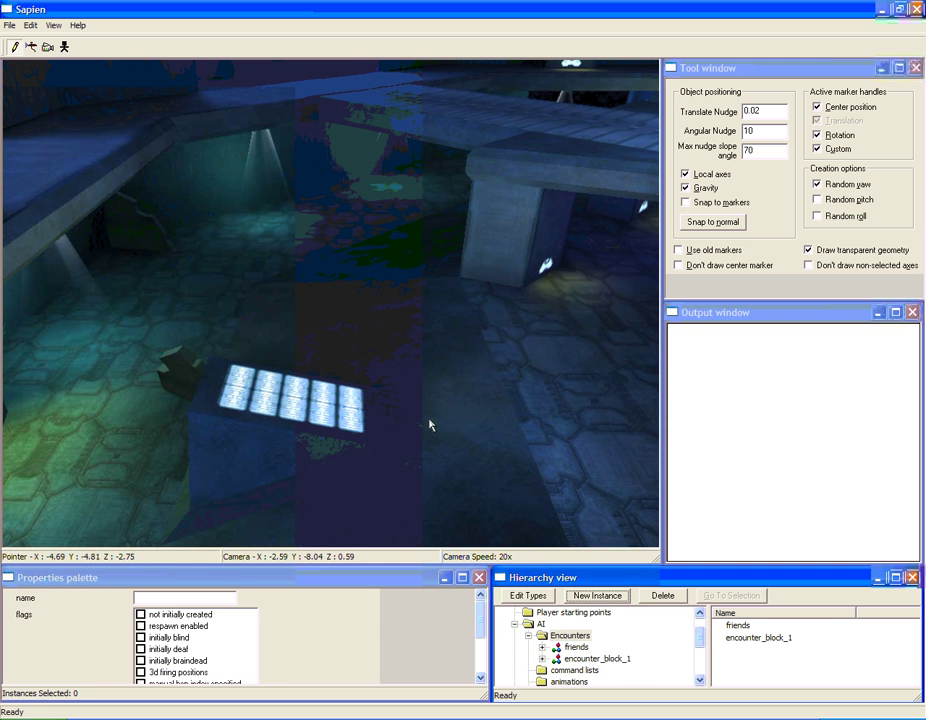
# Tour the map from the lower teleporter across the central bridge to the ledges on the opposite side.
pyautogui.moveTo(430, 424); pyautogui.dragTo(280, 424, button='middle')
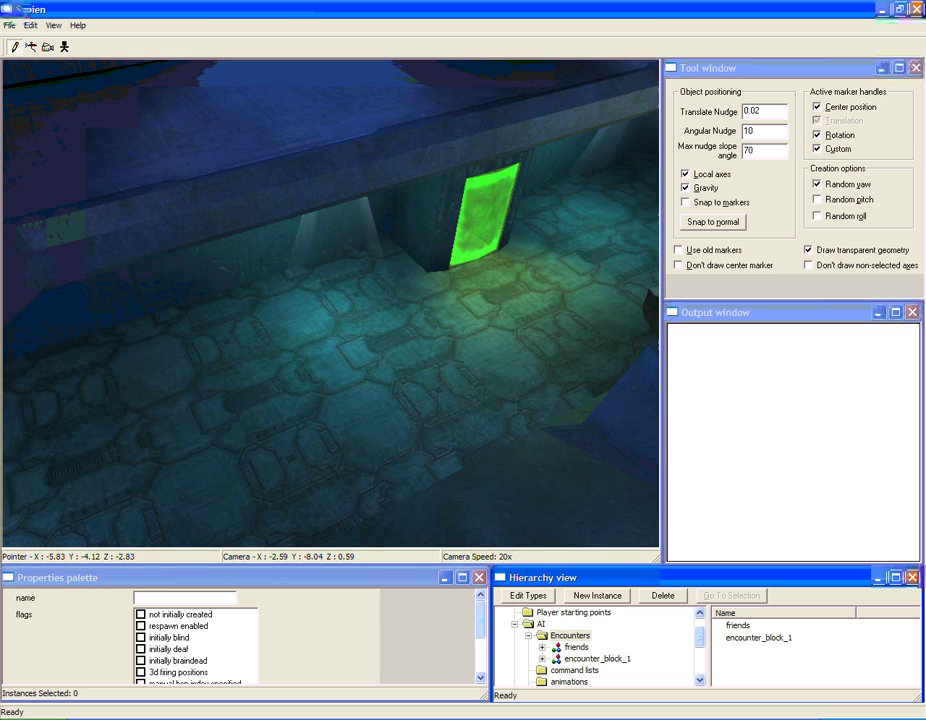
pyautogui.moveTo(330, 303); pyautogui.dragTo(500, 250, button='middle')
pyautogui.press('f')
pyautogui.moveTo(330, 303); pyautogui.dragTo(180, 170, button='middle')
pyautogui.press('a')
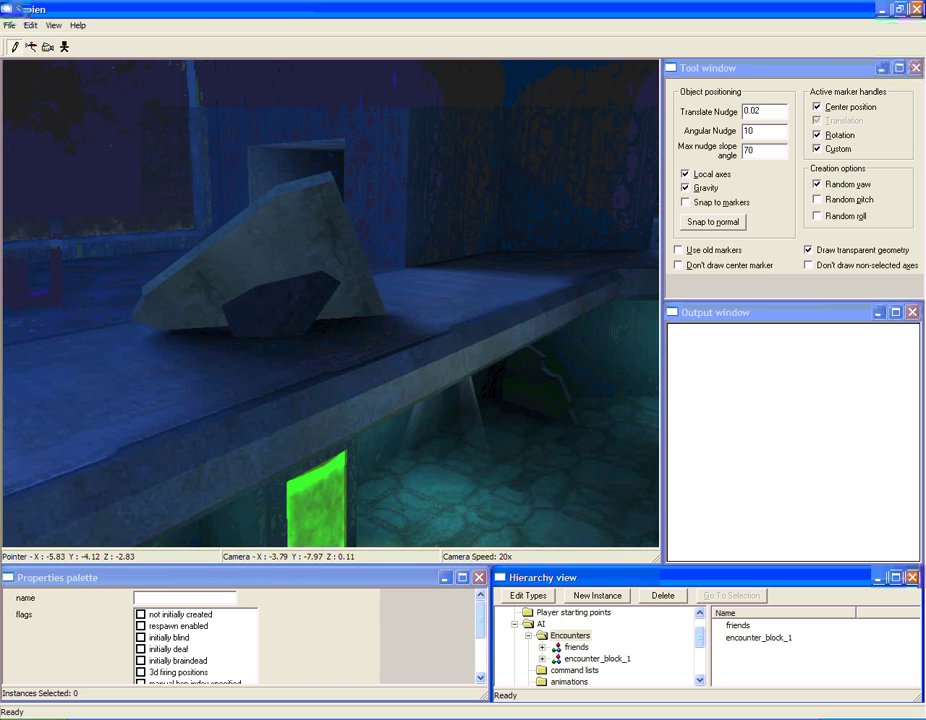
pyautogui.press('w')
pyautogui.moveTo(330, 303); pyautogui.dragTo(600, 300, button='middle')
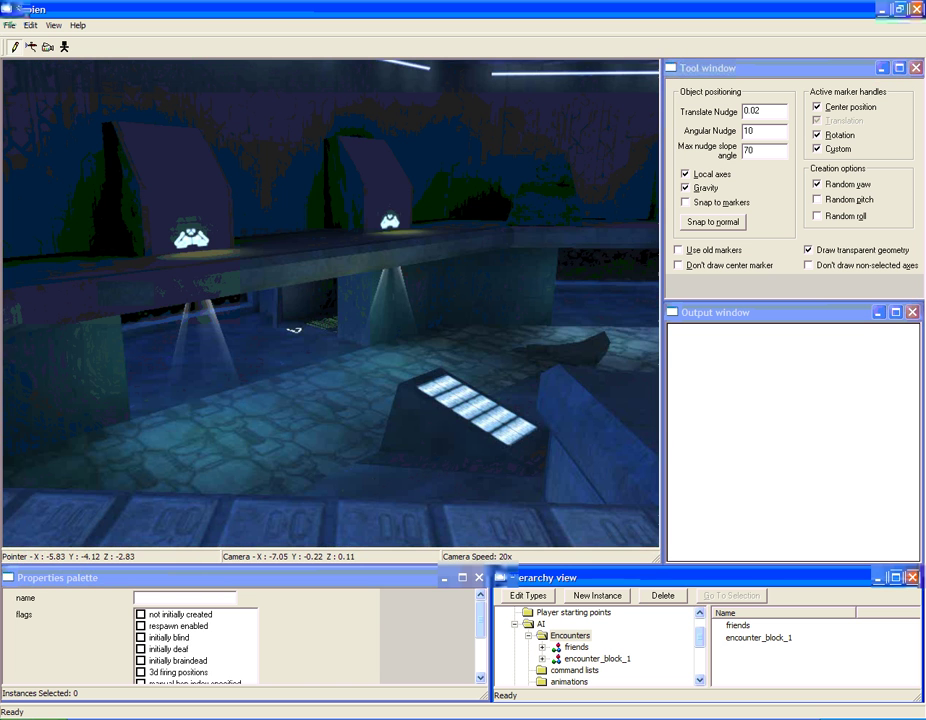
pyautogui.moveTo(330, 303); pyautogui.dragTo(480, 303, button='middle')
pyautogui.press('w')
pyautogui.moveTo(330, 303); pyautogui.dragTo(480, 303, button='middle')
pyautogui.press('w')
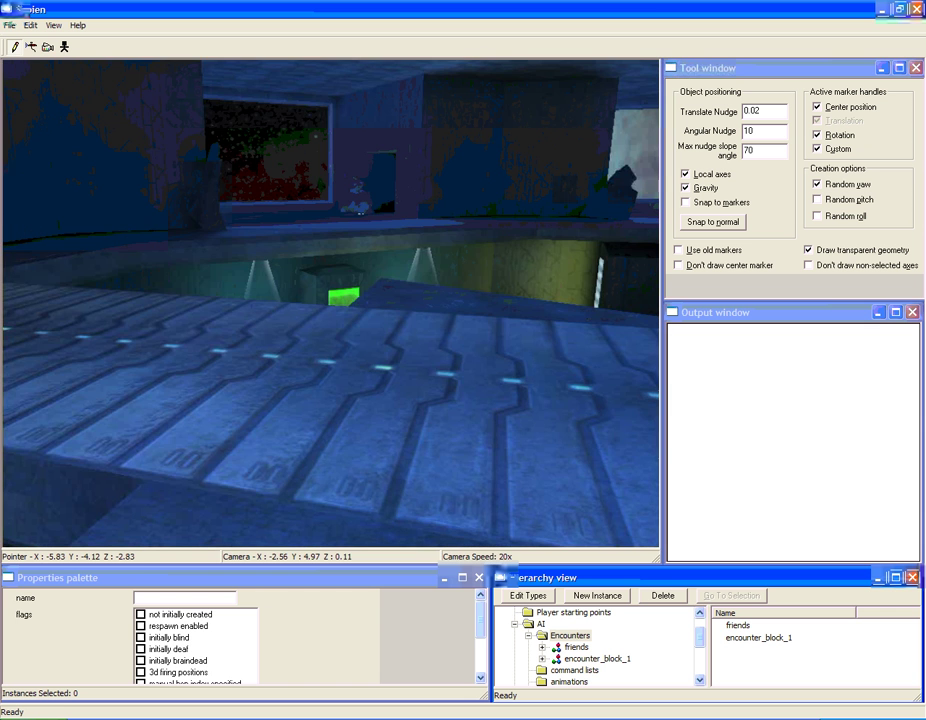
pyautogui.press('w')
pyautogui.moveTo(330, 303); pyautogui.dragTo(480, 230, button='middle')
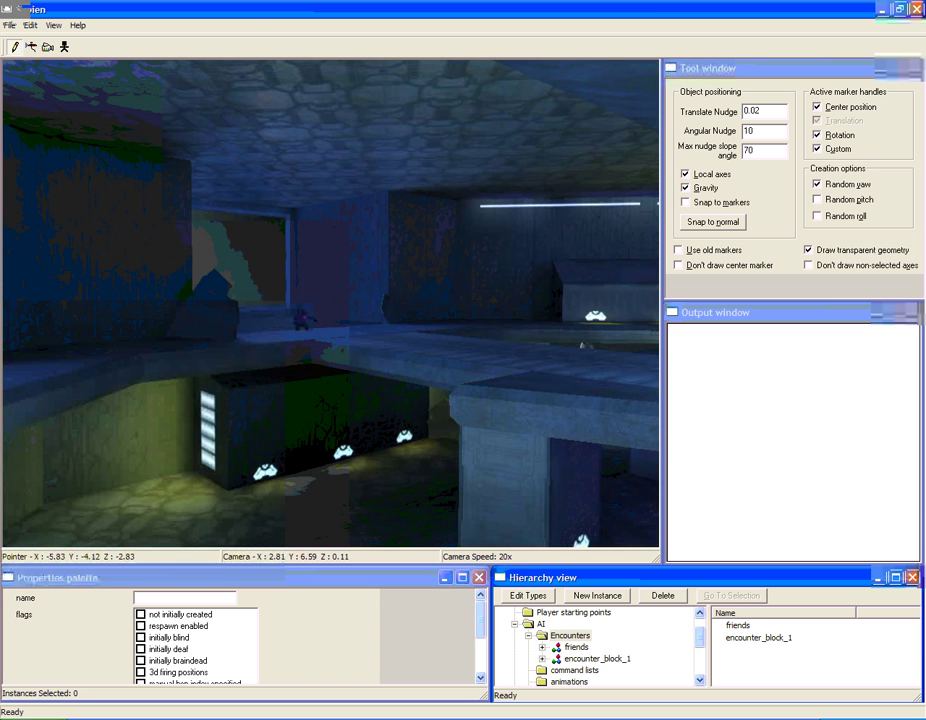
# Inspect the grunt on the upper ledge by the window up close, and look at the nearby doorway.
pyautogui.press('w')
pyautogui.moveTo(330, 303); pyautogui.dragTo(390, 380, button='middle')
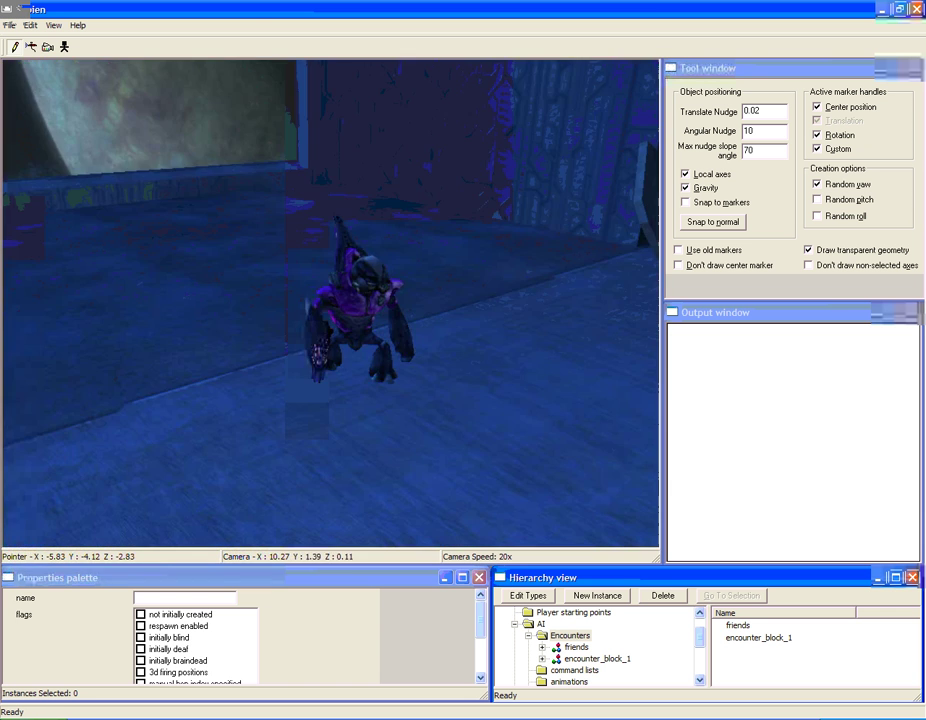
pyautogui.press('w')
pyautogui.press('w')
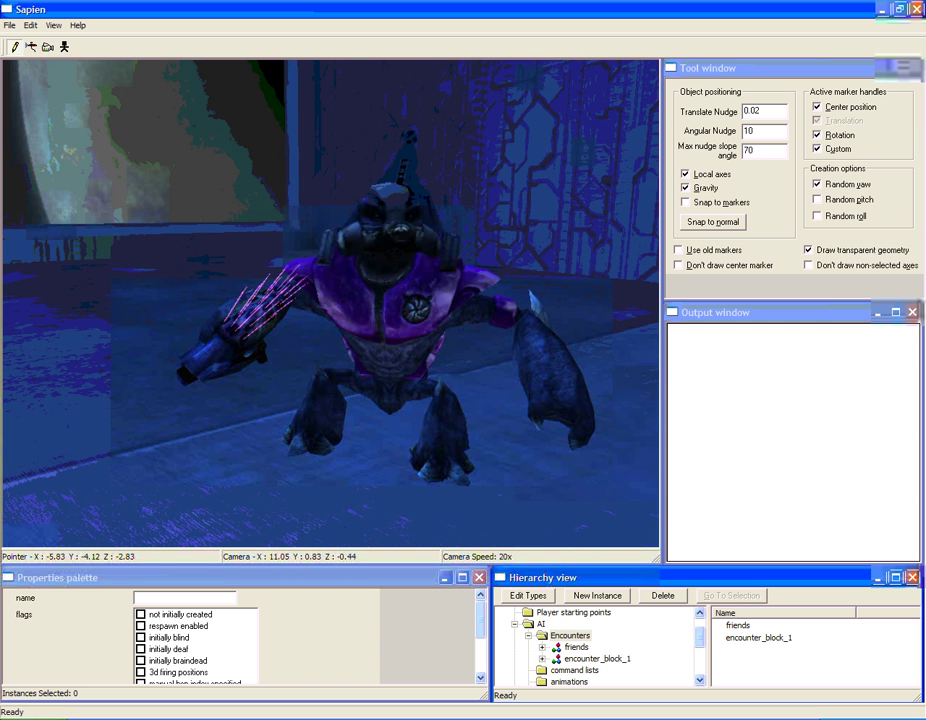
pyautogui.press('a')
pyautogui.moveTo(330, 303); pyautogui.dragTo(230, 263, button='middle')
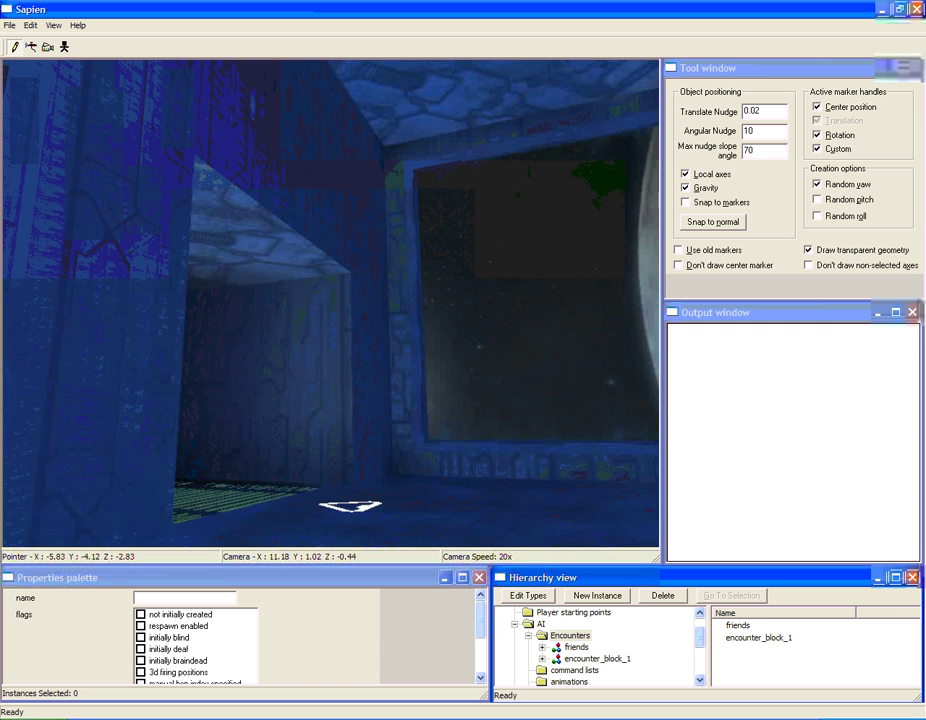
# Look over the upper ledge with its grunt and doorway, and the lower floor around the green teleporter.
pyautogui.moveTo(330, 303); pyautogui.dragTo(450, 343, button='middle')
pyautogui.press('w')
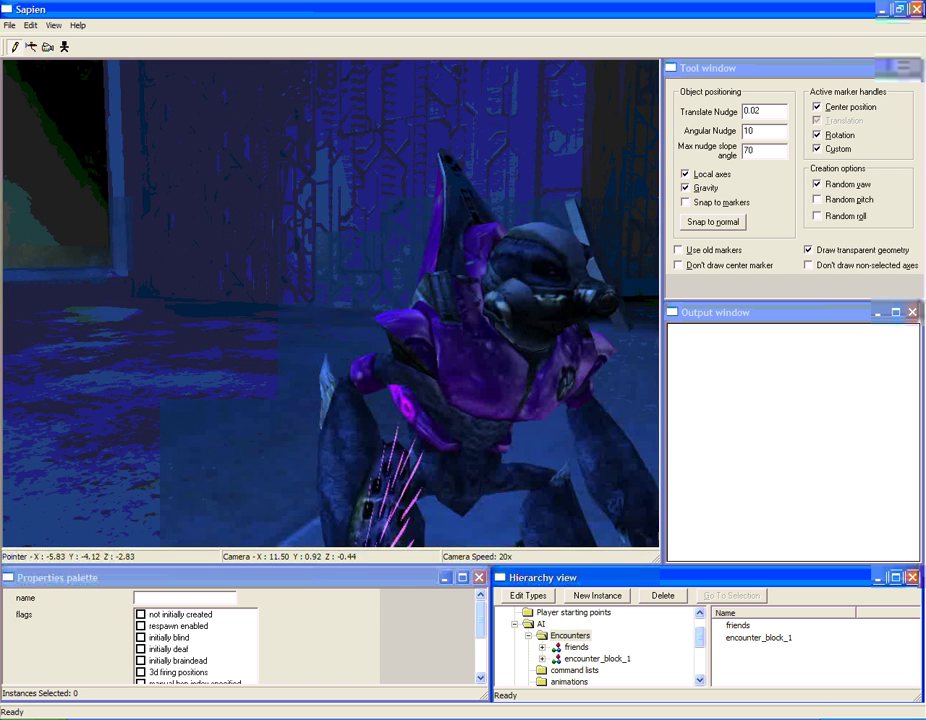
pyautogui.press('w')
pyautogui.moveTo(330, 303); pyautogui.dragTo(530, 283, button='middle')
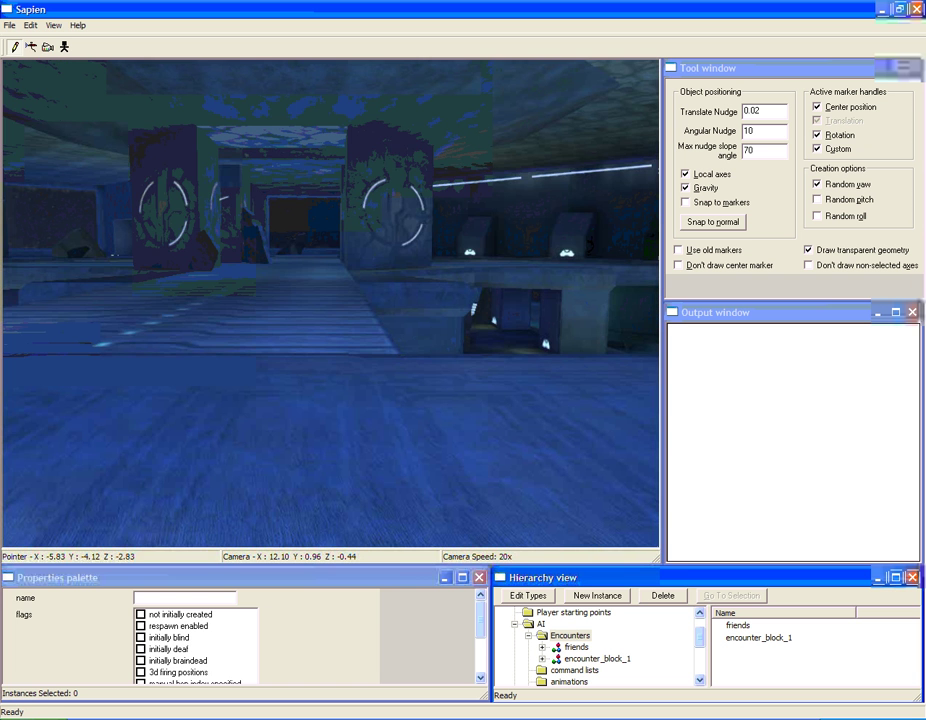
pyautogui.moveTo(330, 303); pyautogui.dragTo(500, 313, button='middle')
pyautogui.press('w')
pyautogui.moveTo(330, 303); pyautogui.dragTo(180, 323, button='middle')
pyautogui.press('w')
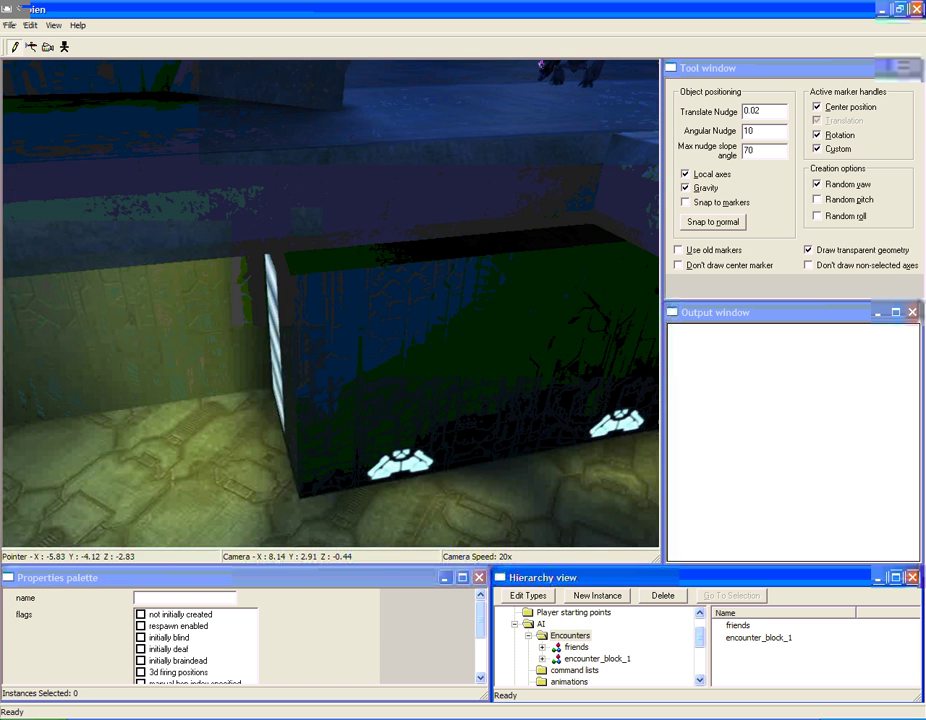
pyautogui.moveTo(330, 303); pyautogui.dragTo(510, 363, button='middle')
pyautogui.moveTo(330, 303); pyautogui.dragTo(190, 253, button='middle')
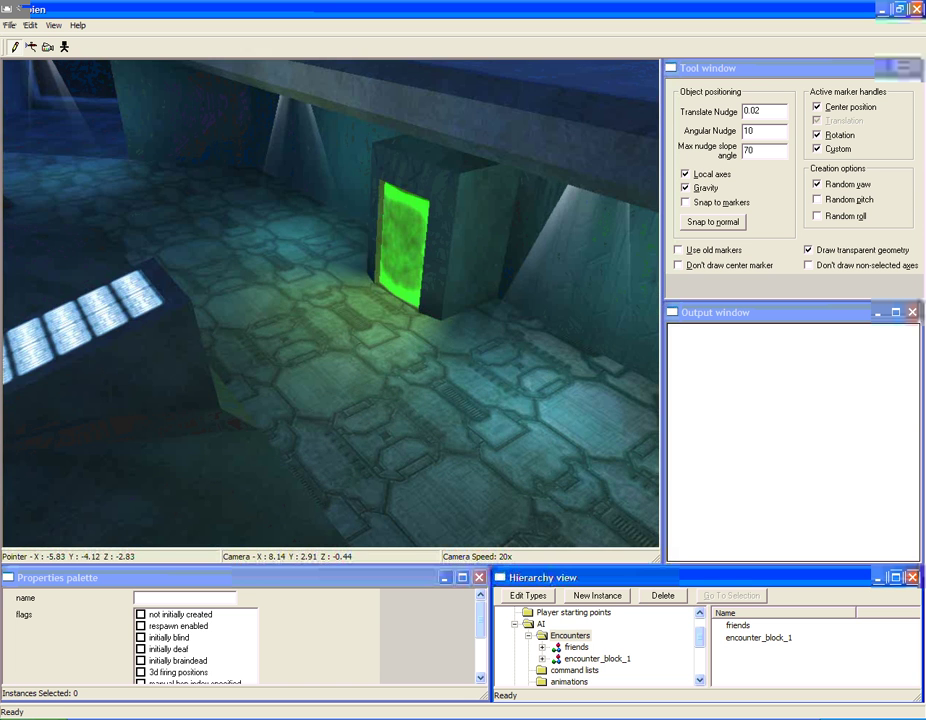
pyautogui.moveTo(330, 303); pyautogui.dragTo(370, 203, button='middle')
pyautogui.moveTo(330, 303); pyautogui.dragTo(275, 203, button='middle')
pyautogui.moveTo(330, 303); pyautogui.dragTo(130, 313, button='middle')
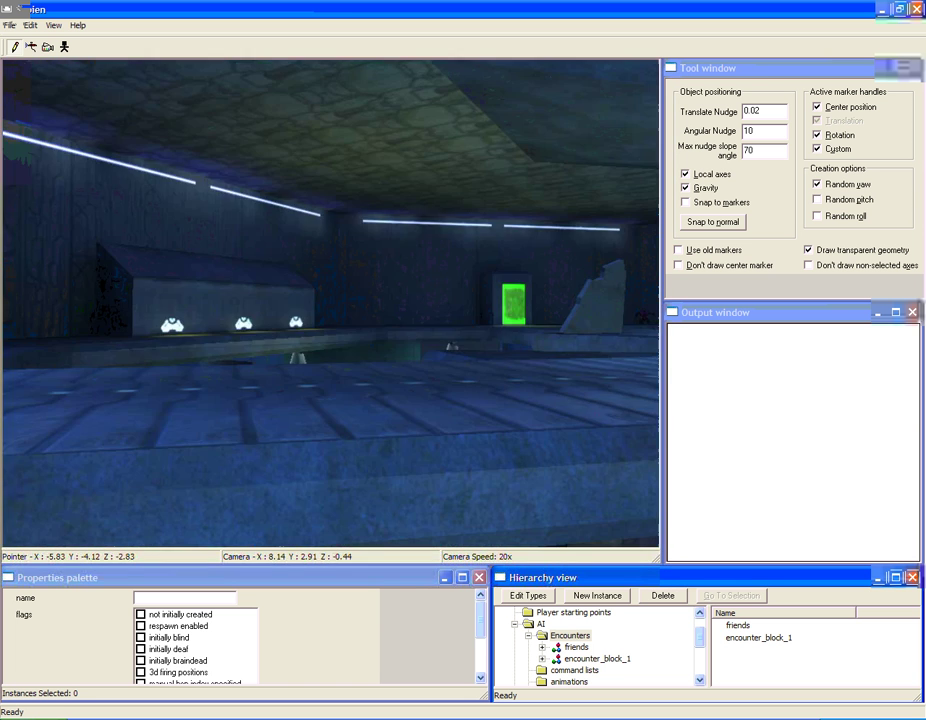
# Survey the map along the central bridge to the opposite side, facing the upper teleporter.
pyautogui.moveTo(330, 303); pyautogui.dragTo(330, 353, button='middle')
pyautogui.press('w')
pyautogui.moveTo(330, 303); pyautogui.dragTo(530, 303, button='middle')
pyautogui.press('w')
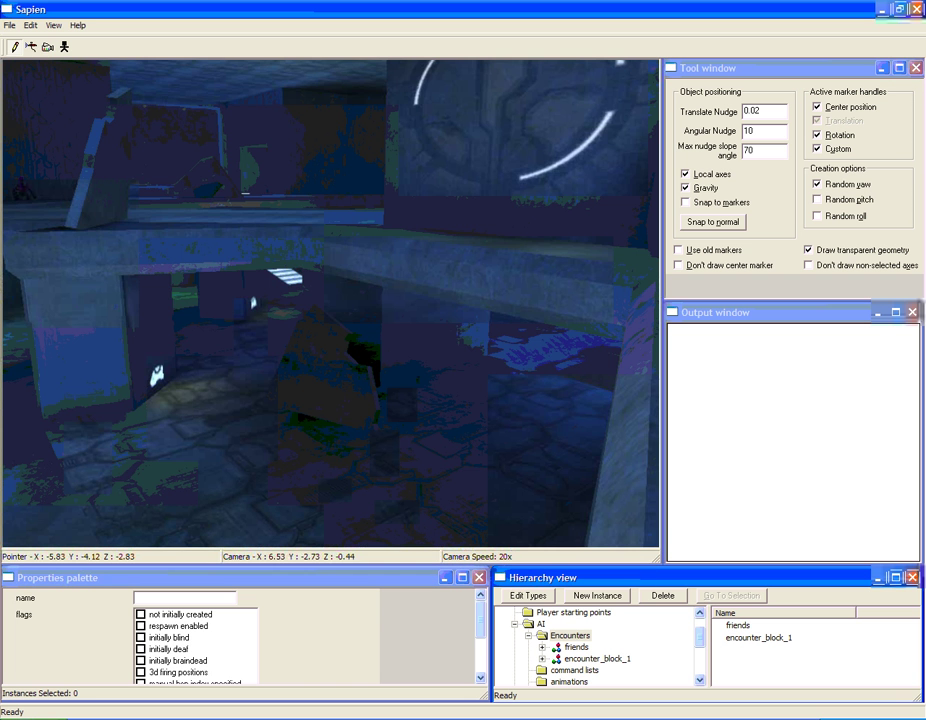
pyautogui.moveTo(330, 303); pyautogui.dragTo(400, 303, button='middle')
pyautogui.press('a')
pyautogui.press('w')
pyautogui.moveTo(330, 303); pyautogui.dragTo(480, 303, button='middle')
pyautogui.press('w')
pyautogui.press('w')
pyautogui.moveTo(330, 303); pyautogui.dragTo(490, 343, button='middle')
# Show the starting locations of the friends encounter's grunts squad and view location 0 up close.
pyautogui.click(699, 681)
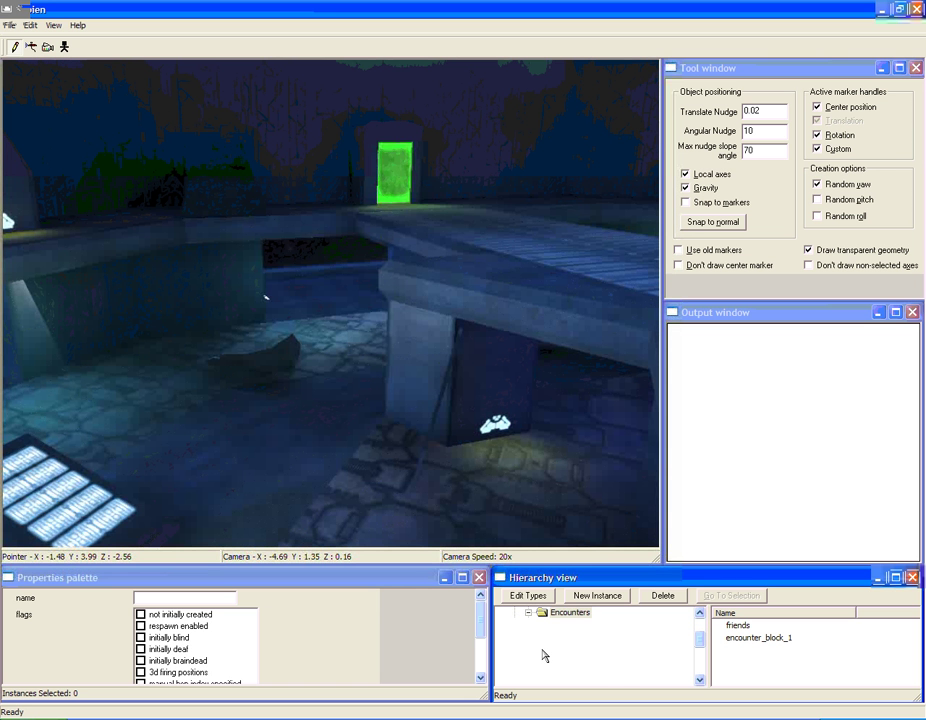
pyautogui.click(559, 659)
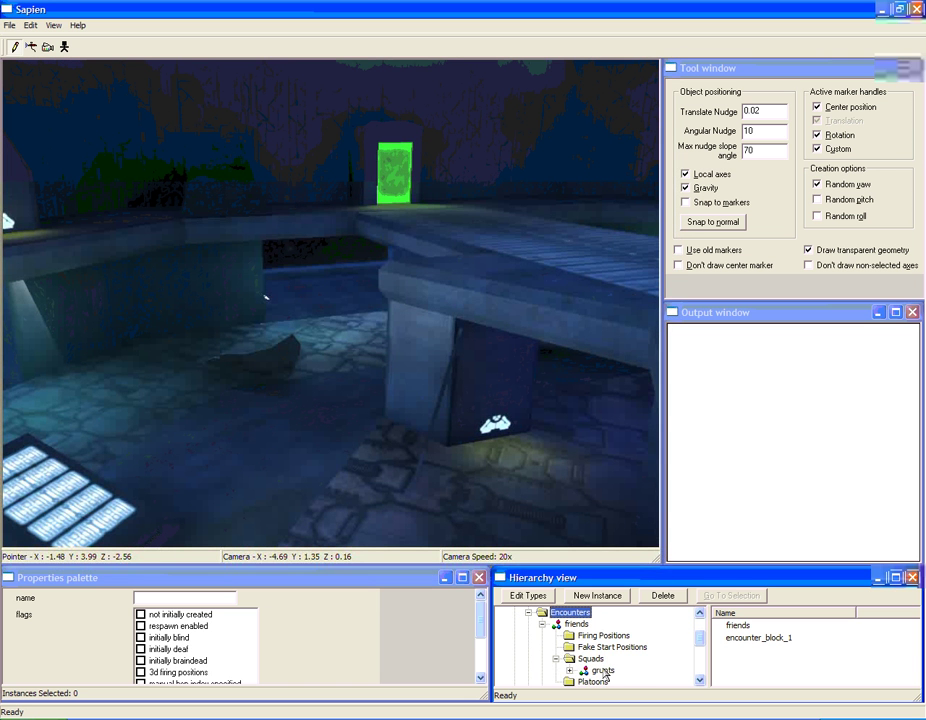
pyautogui.doubleClick(603, 671)
pyautogui.click(620, 671)
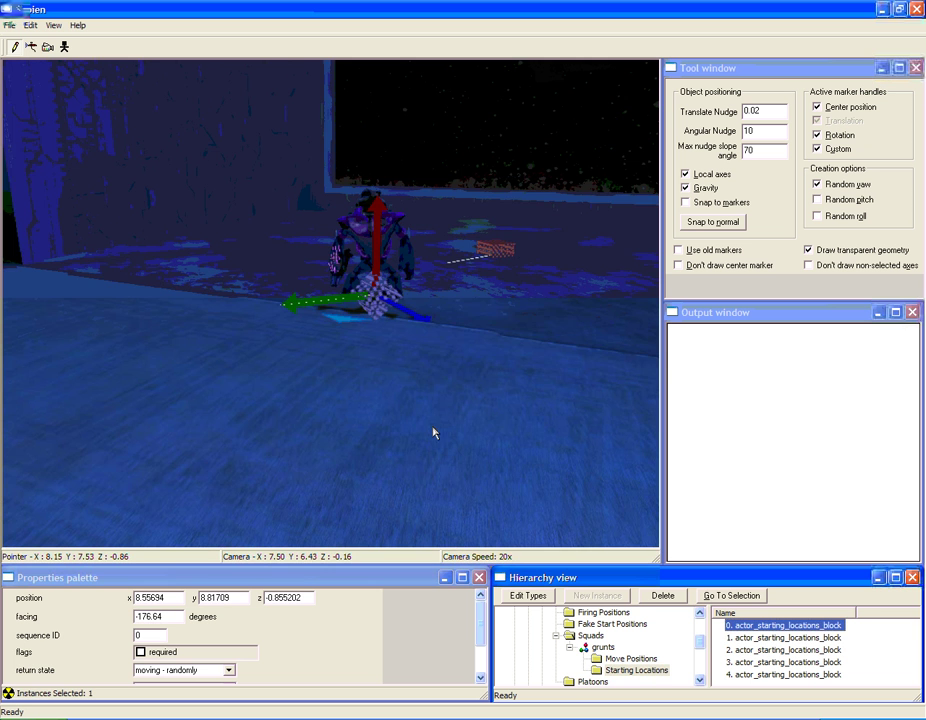
pyautogui.press('w')
pyautogui.press('d')
# Go to the grunts squad's starting locations 1, 2, 3 and 4 in turn and check each position.
pyautogui.doubleClick(806, 638)
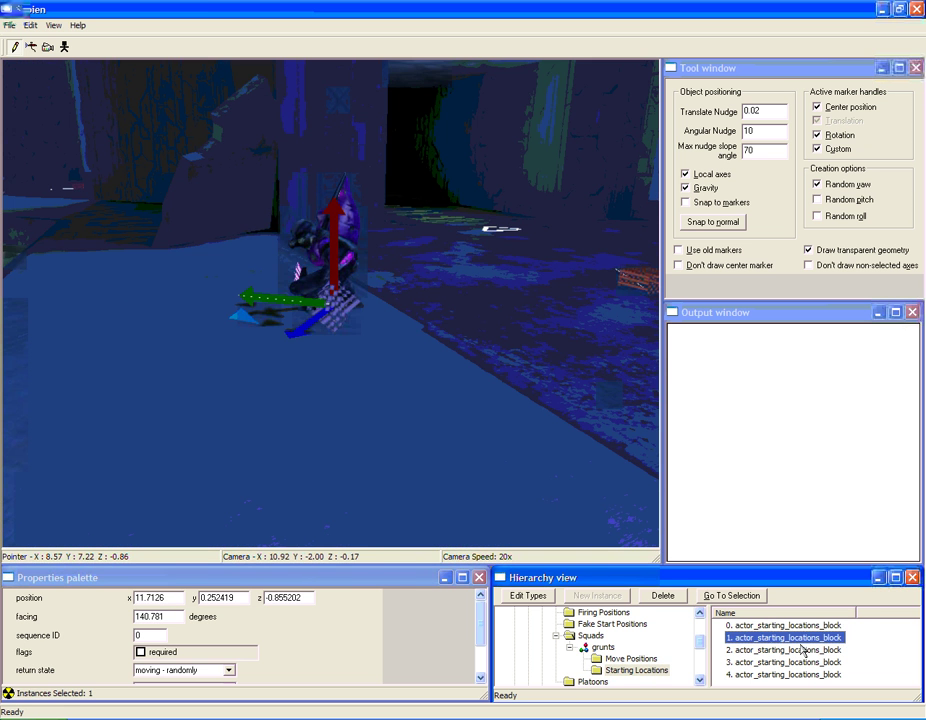
pyautogui.doubleClick(782, 650)
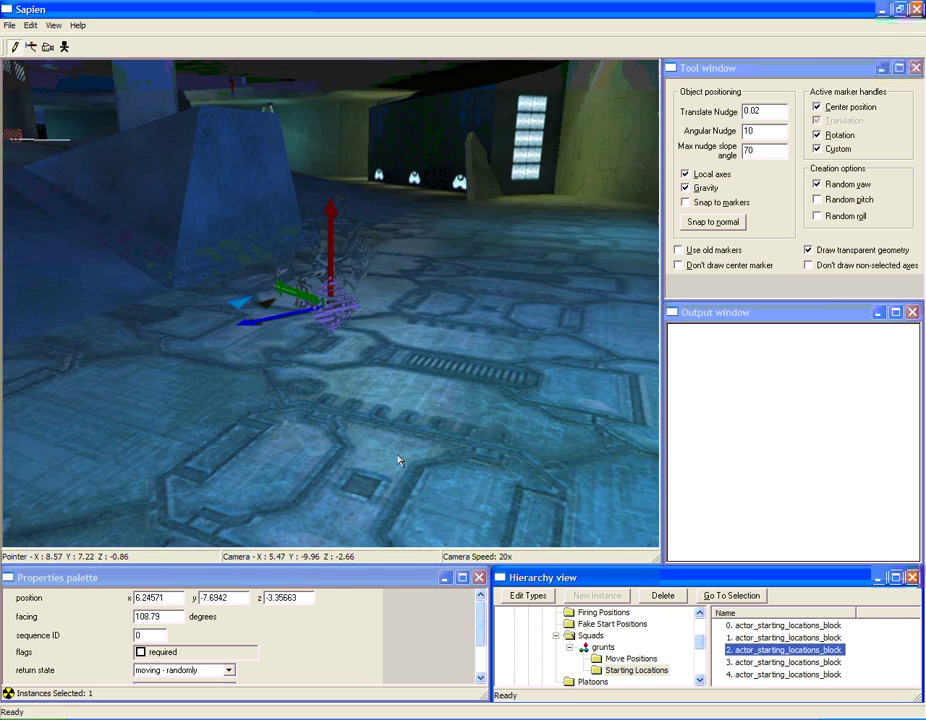
pyautogui.press('w')
pyautogui.moveTo(330, 303); pyautogui.dragTo(480, 303, button='middle')
pyautogui.press('a')
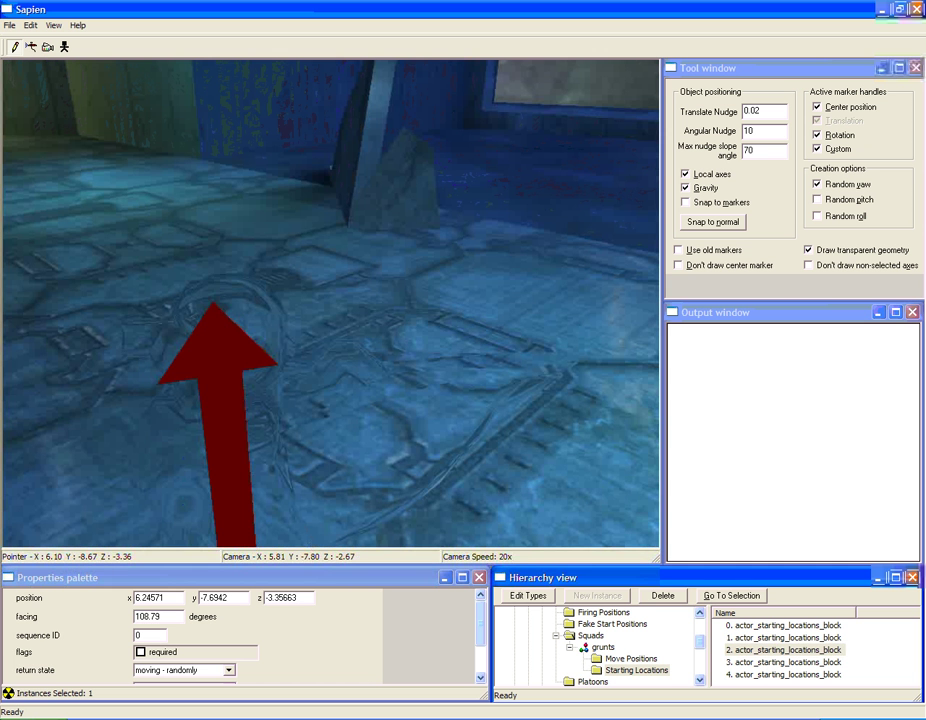
pyautogui.press('a')
pyautogui.click(745, 662)
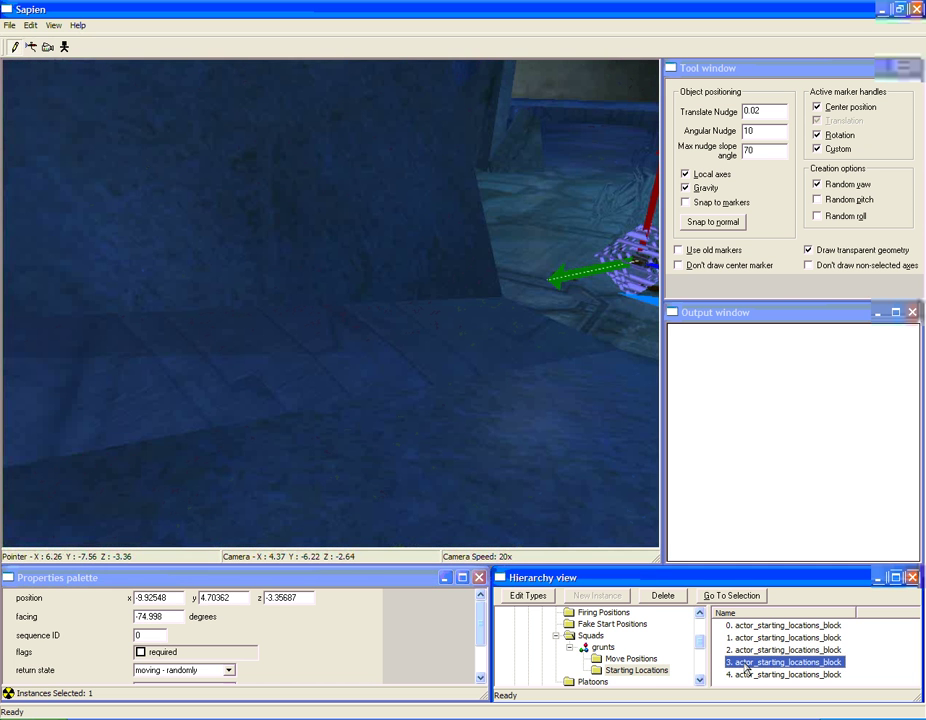
pyautogui.doubleClick(745, 667)
pyautogui.click(745, 675)
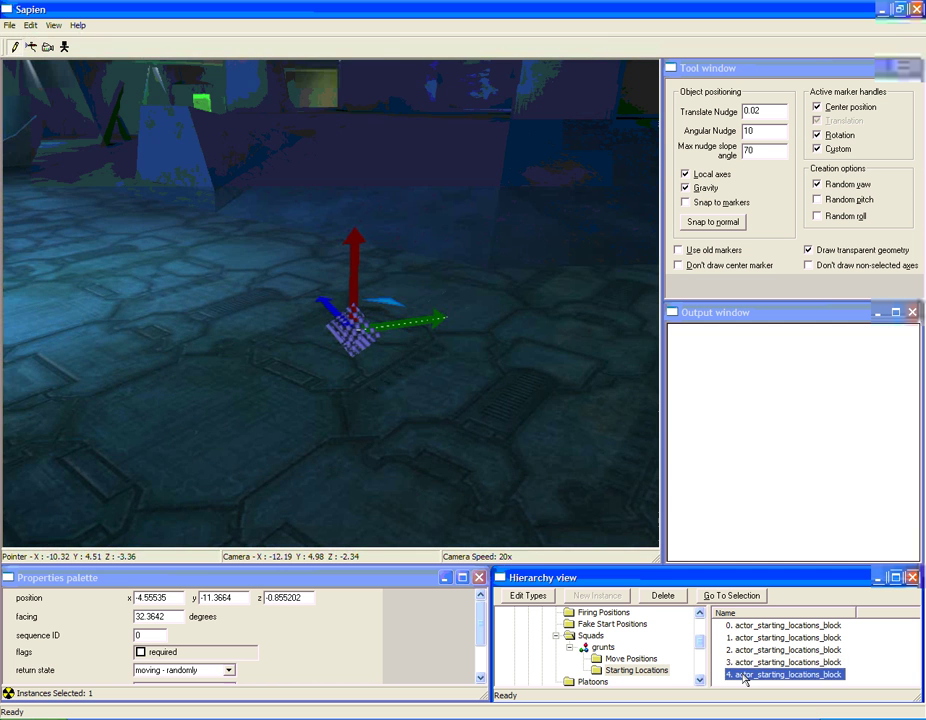
pyautogui.doubleClick(745, 675)
# Travel from starting location 4 across the central bridge and examine the grunt's starting marker by the window.
pyautogui.press('w')
pyautogui.press('a')
pyautogui.moveTo(353, 383)
pyautogui.mouseDown(button='middle')
pyautogui.moveTo(600, 380)
pyautogui.moveTo(400, 385)
pyautogui.mouseUp(button='middle')
pyautogui.press('w')
pyautogui.press('w')
pyautogui.press('w')
pyautogui.press('w')
pyautogui.press('w')
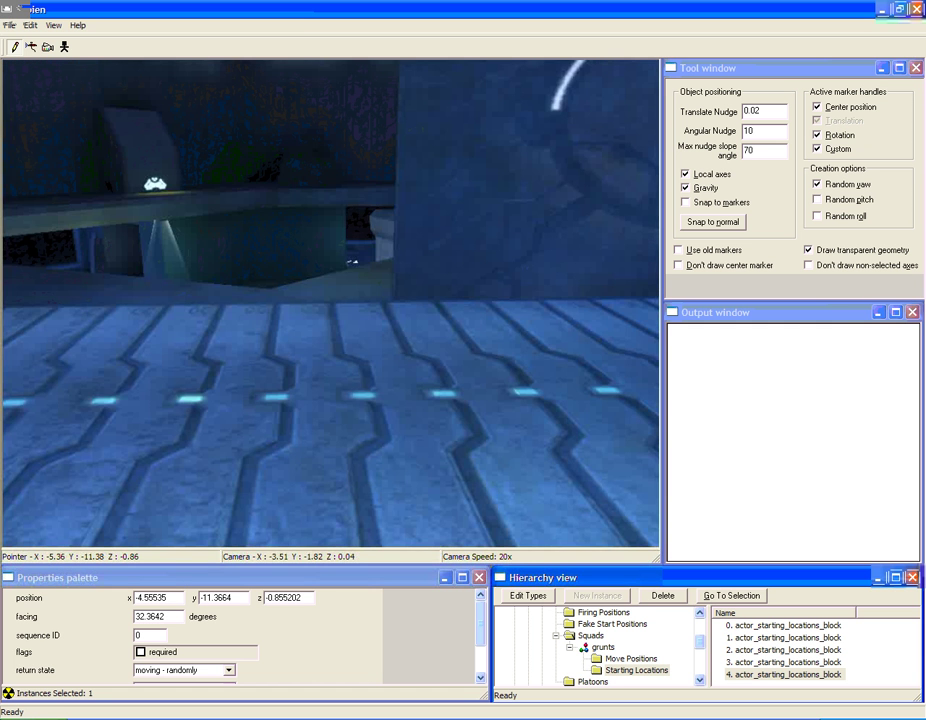
pyautogui.press('s')
pyautogui.press('w')
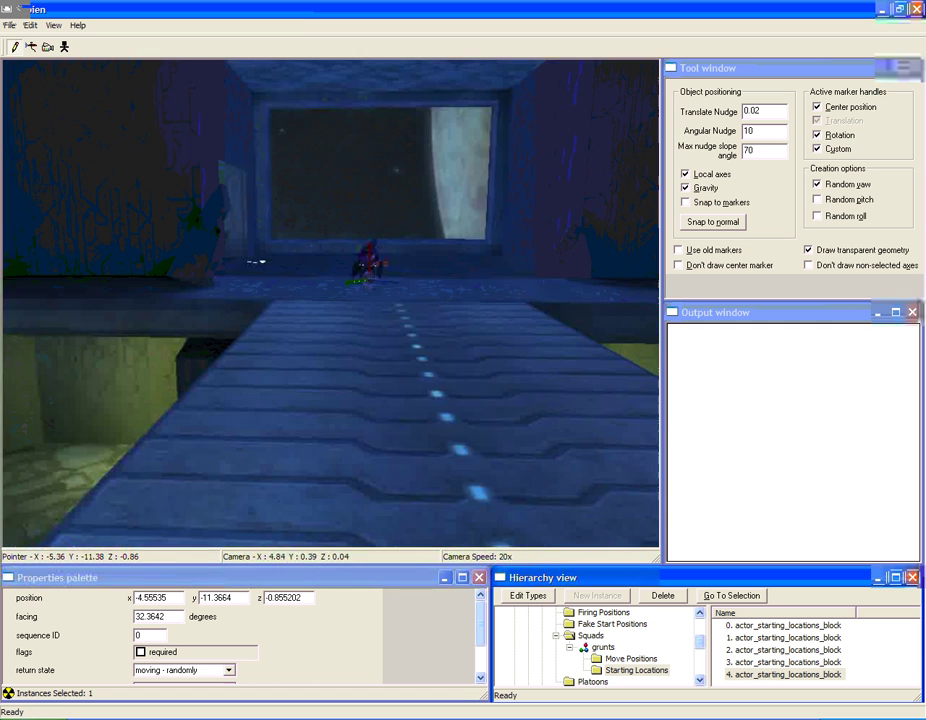
pyautogui.moveTo(331, 303); pyautogui.dragTo(325, 355, button='middle')
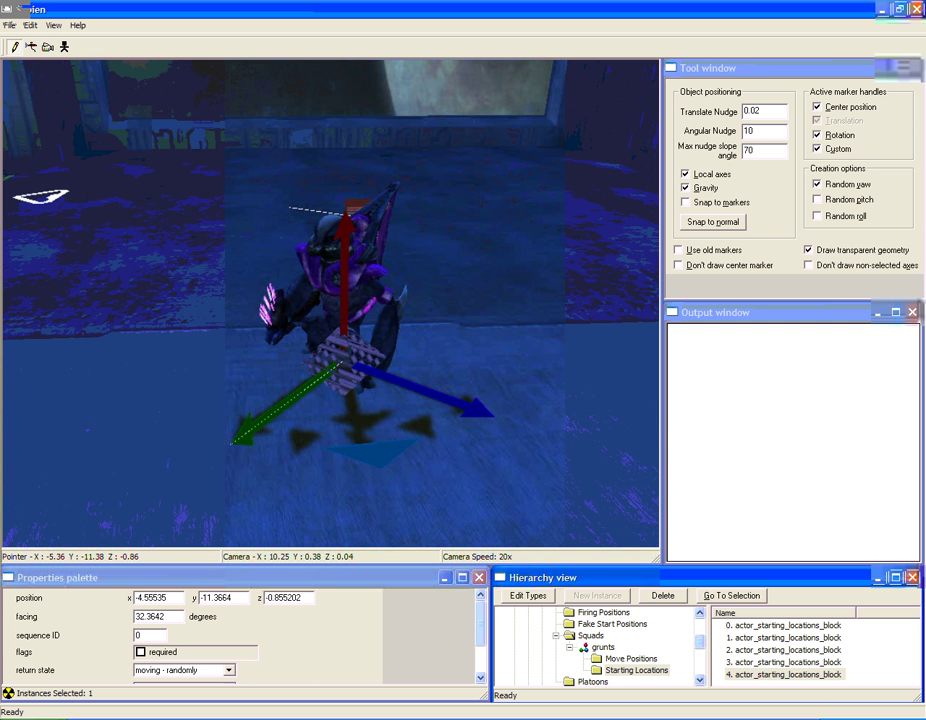
pyautogui.click(345, 397)
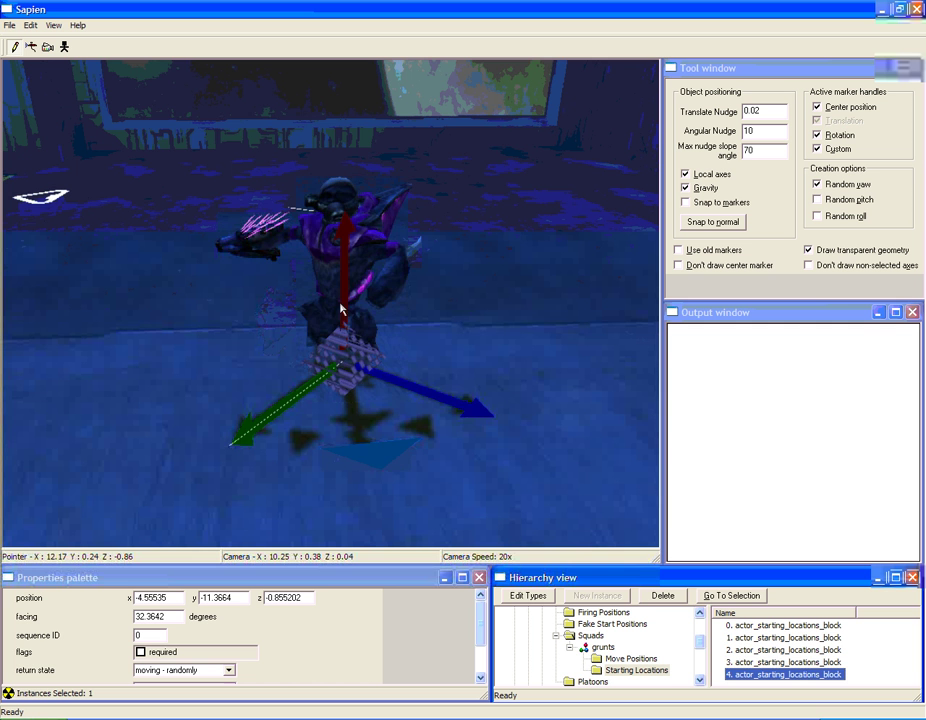
pyautogui.moveTo(341, 309); pyautogui.dragTo(384, 405, button='middle')
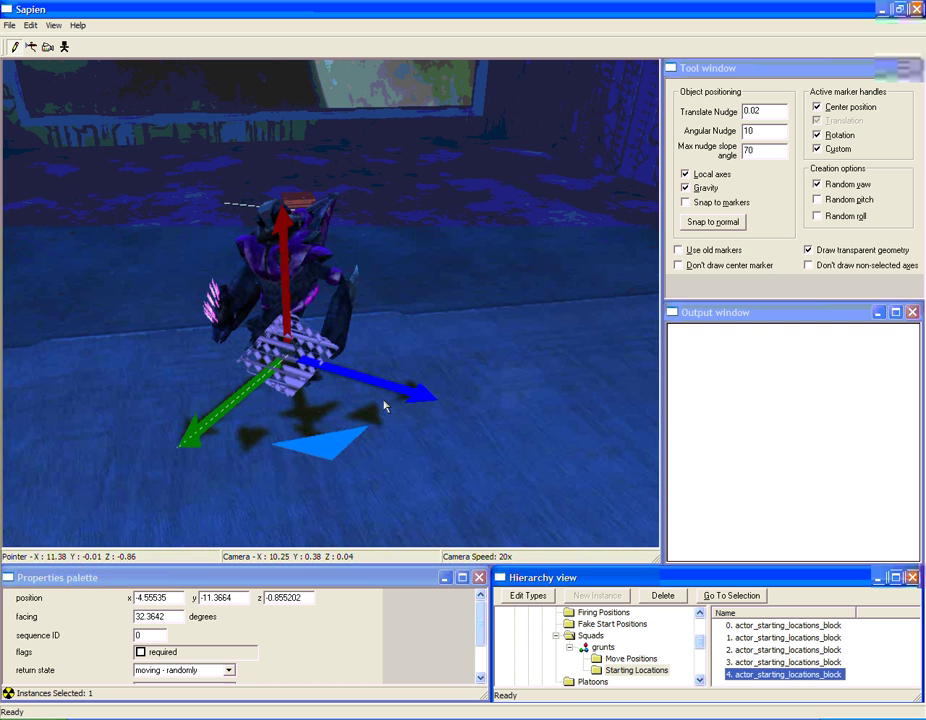
# Collapse the friends encounter and rename encounter_block_1 as enemies.
pyautogui.click(568, 647)
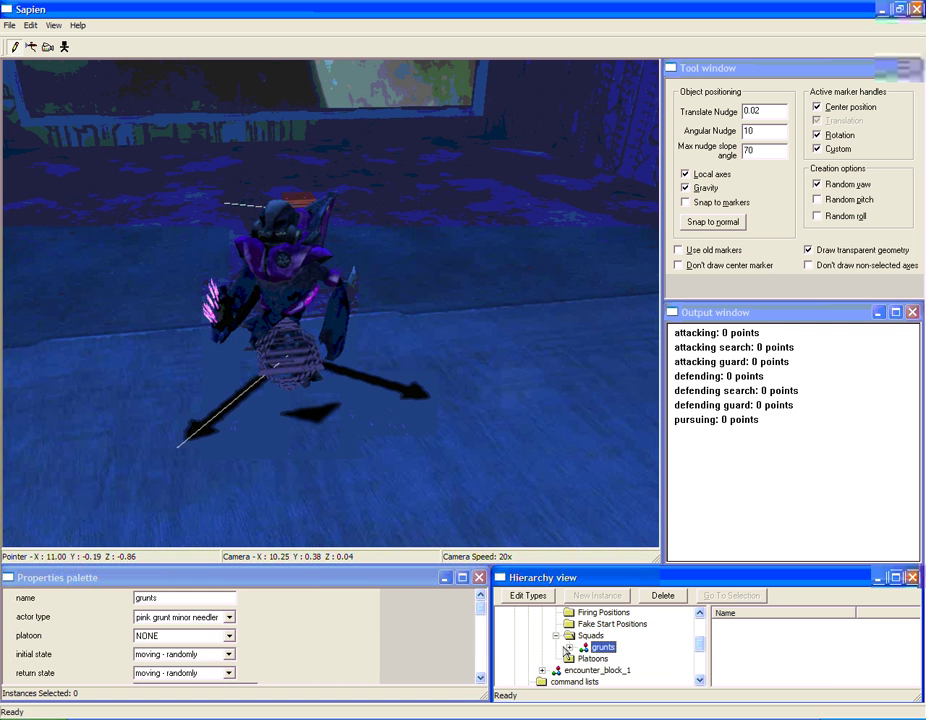
pyautogui.press('Delete')
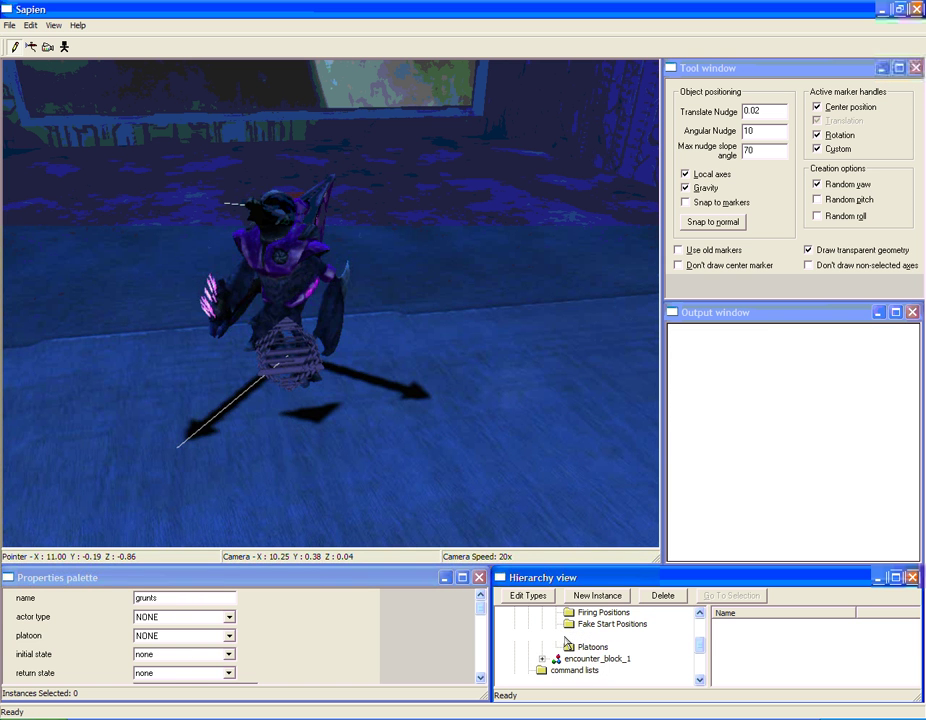
pyautogui.scroll(2, 566, 643)
pyautogui.click(541, 661)
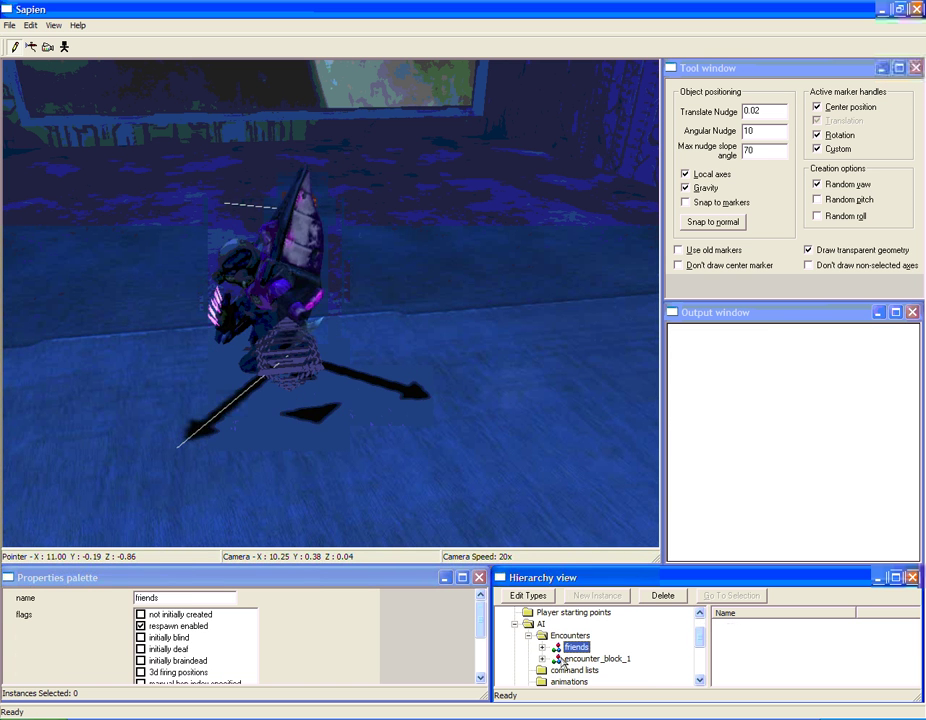
pyautogui.click(566, 659)
pyautogui.moveTo(228, 598); pyautogui.dragTo(77, 588)
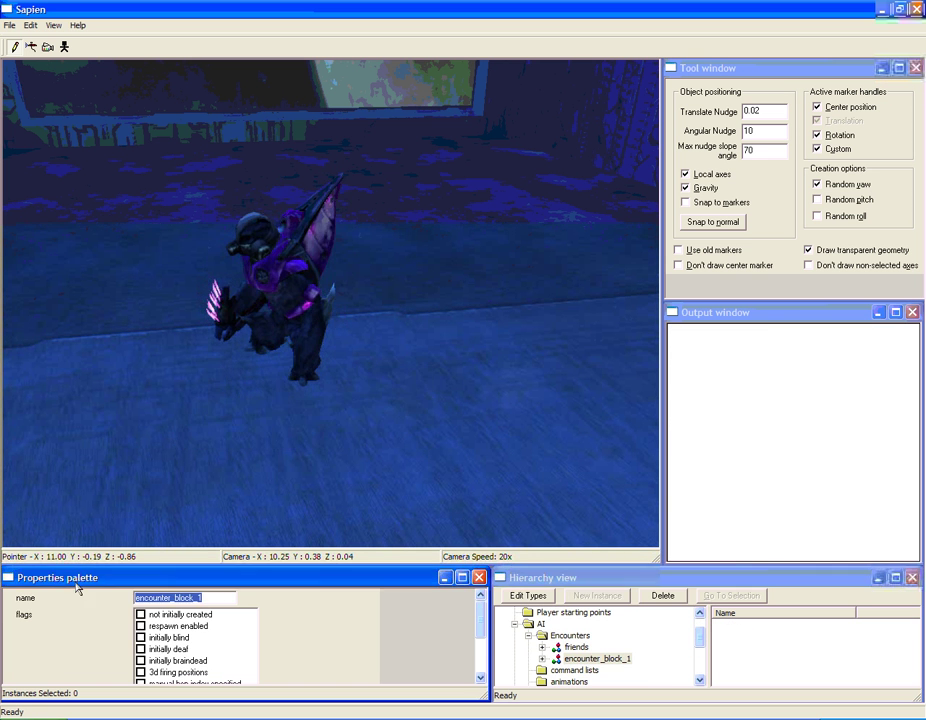
pyautogui.write('enemies')
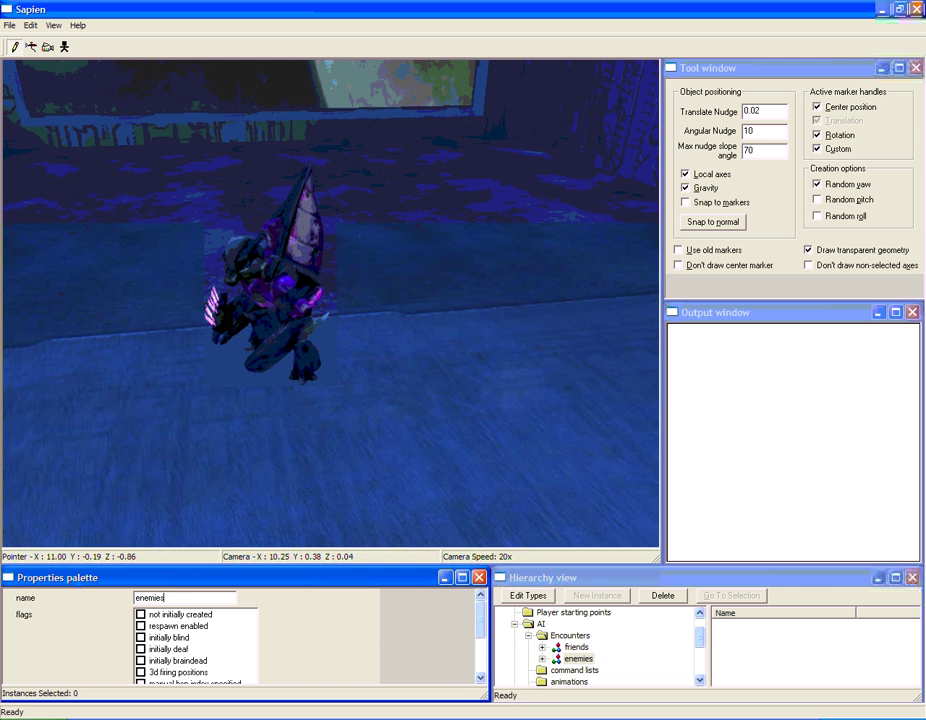
# Enable respawning for the enemies encounter and set its team index to 3 / covenant.
pyautogui.click(141, 626)
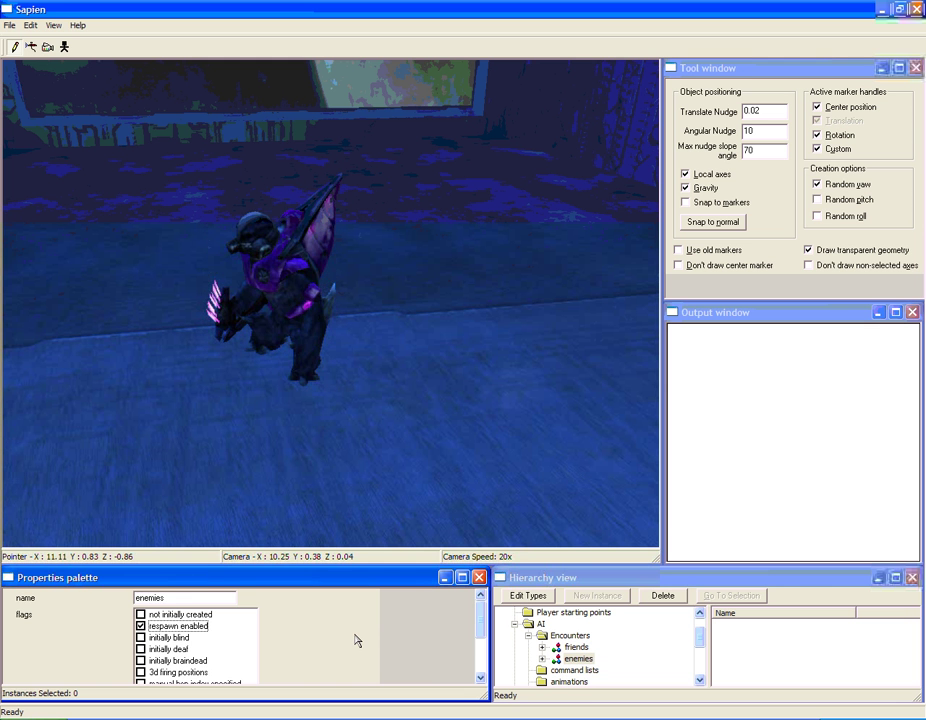
pyautogui.scroll(-2, 355, 640)
pyautogui.scroll(-1, 281, 670)
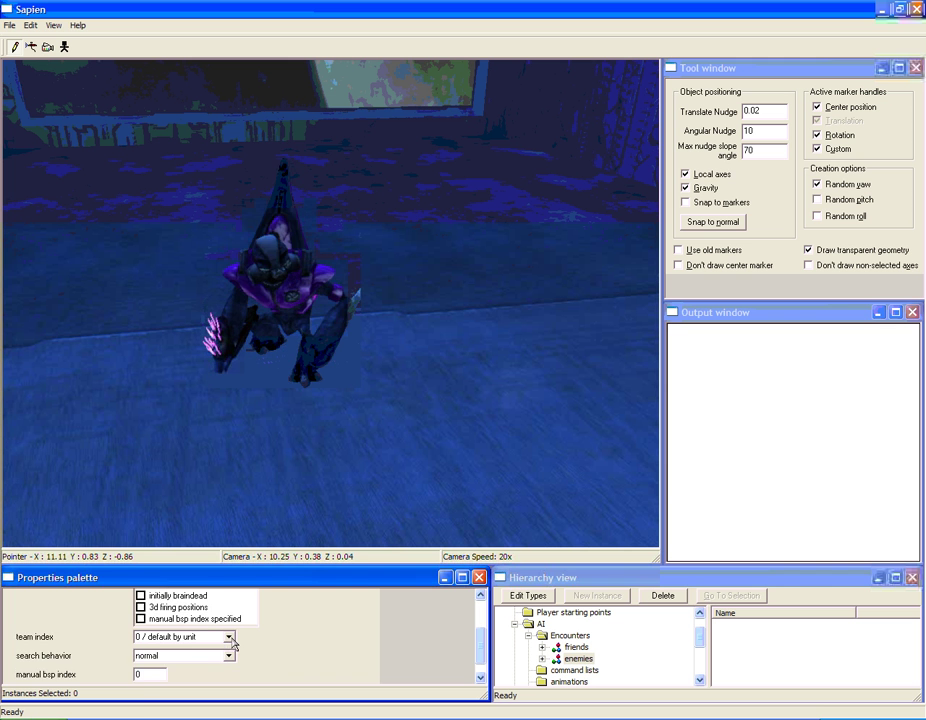
pyautogui.click(229, 638)
pyautogui.click(170, 667)
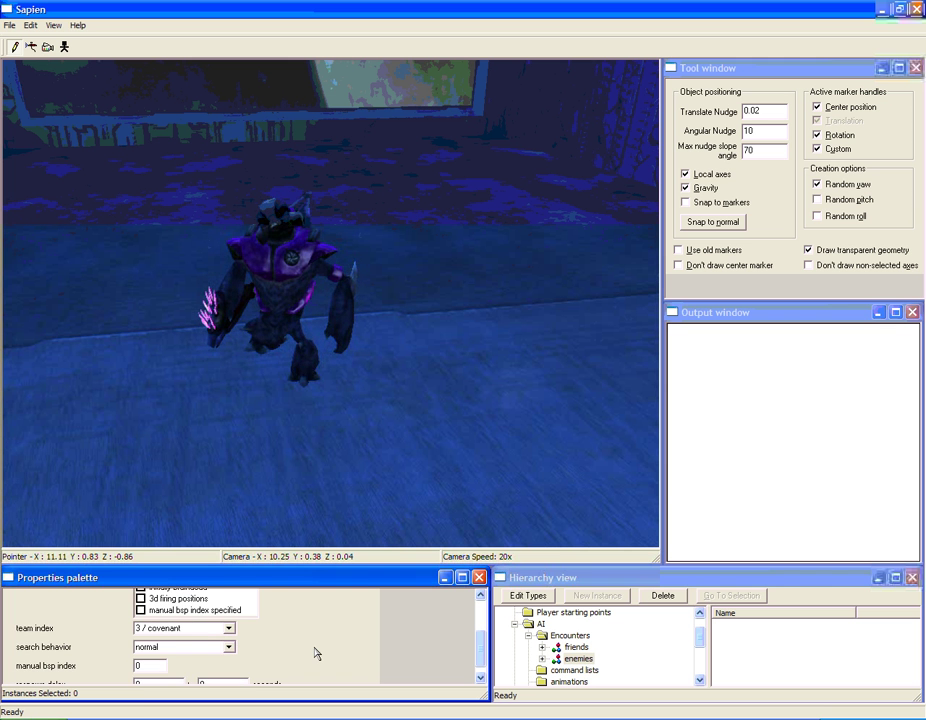
# Set the enemies encounter's respawn delay to 3 to 3 seconds.
pyautogui.scroll(-1, 280, 652)
pyautogui.moveTo(160, 674); pyautogui.dragTo(59, 654)
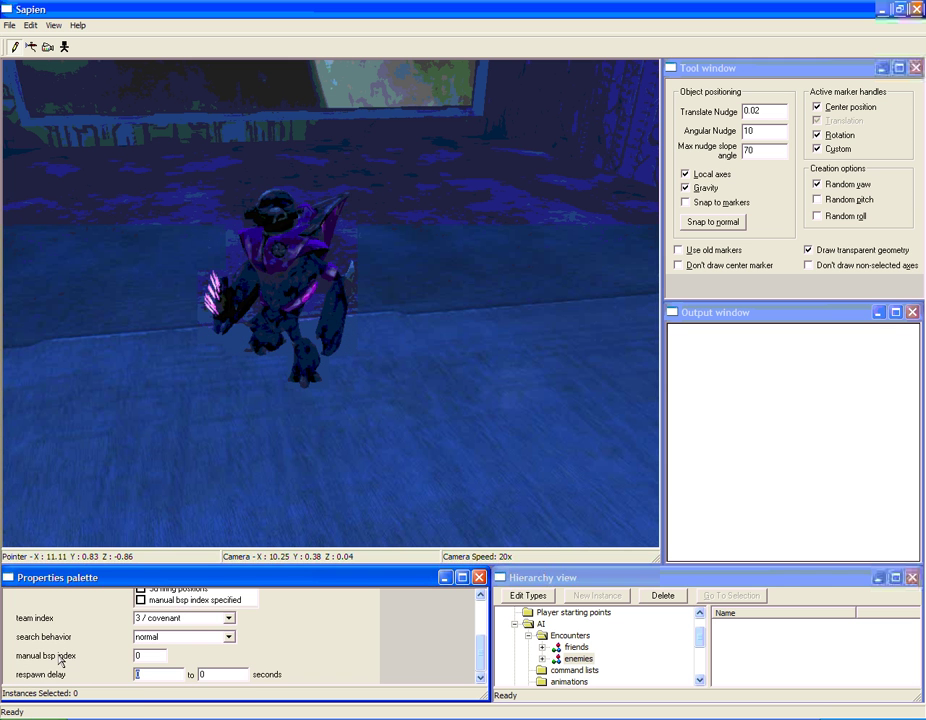
pyautogui.write('3')
pyautogui.press('Tab')
pyautogui.write('3')
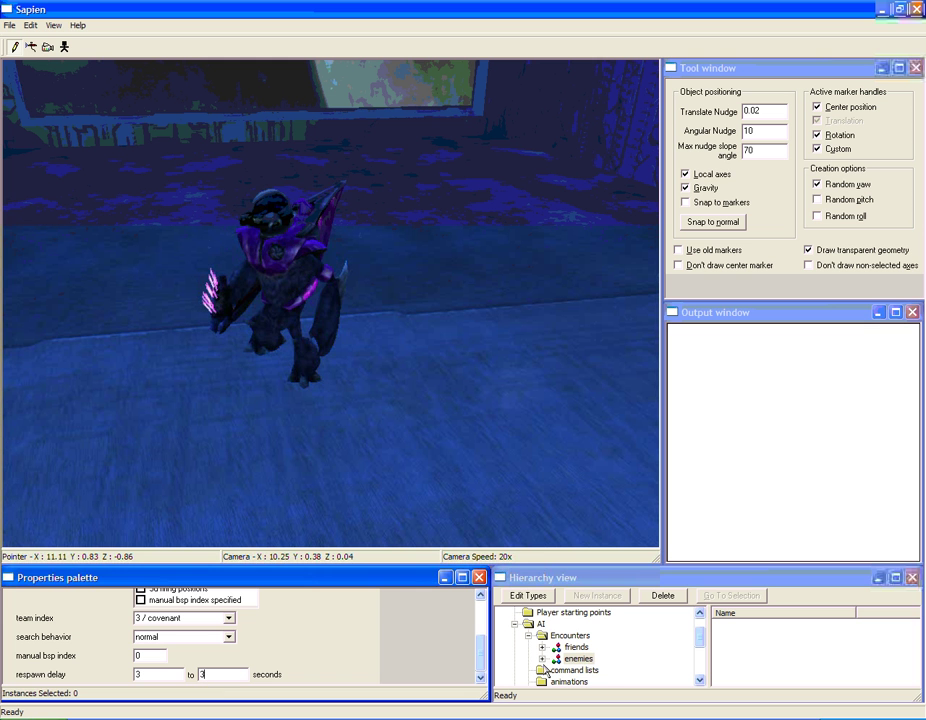
# Add a new squad to the enemies encounter.
pyautogui.doubleClick(578, 658)
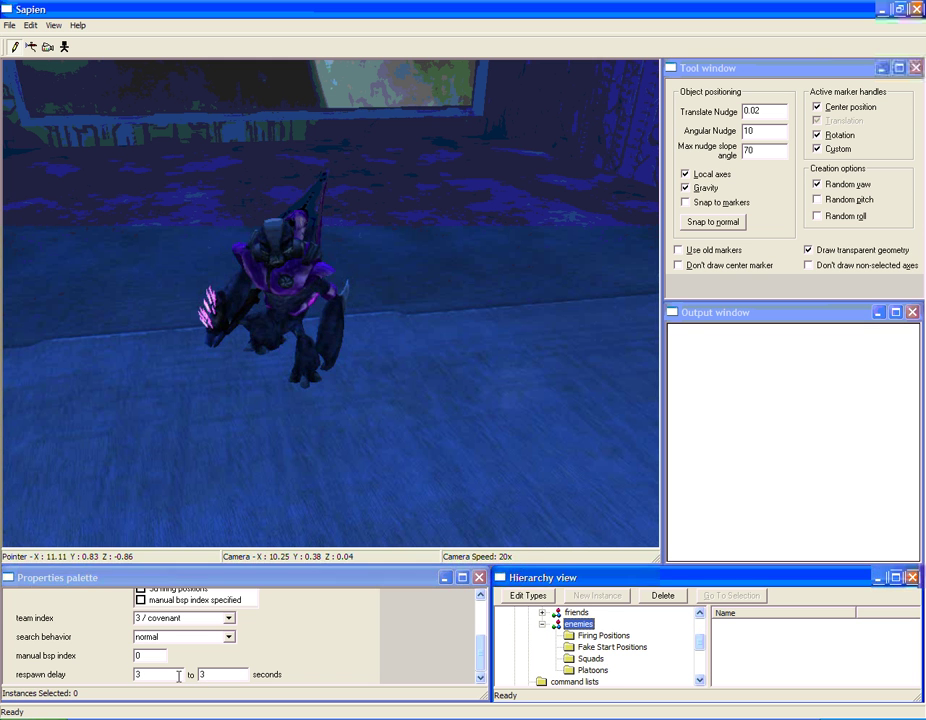
pyautogui.click(590, 658)
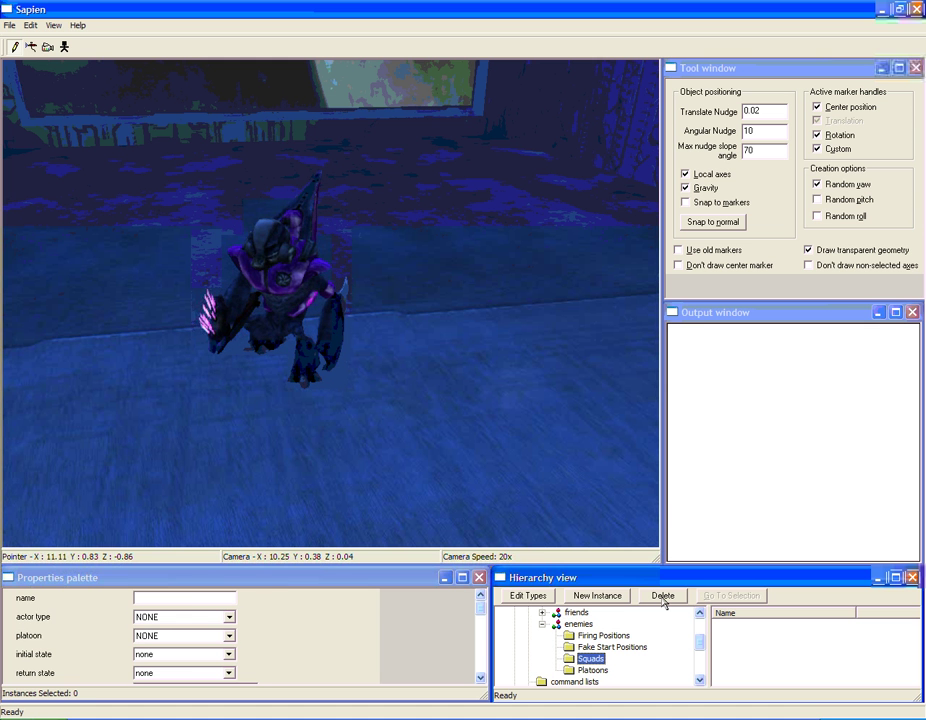
pyautogui.click(605, 597)
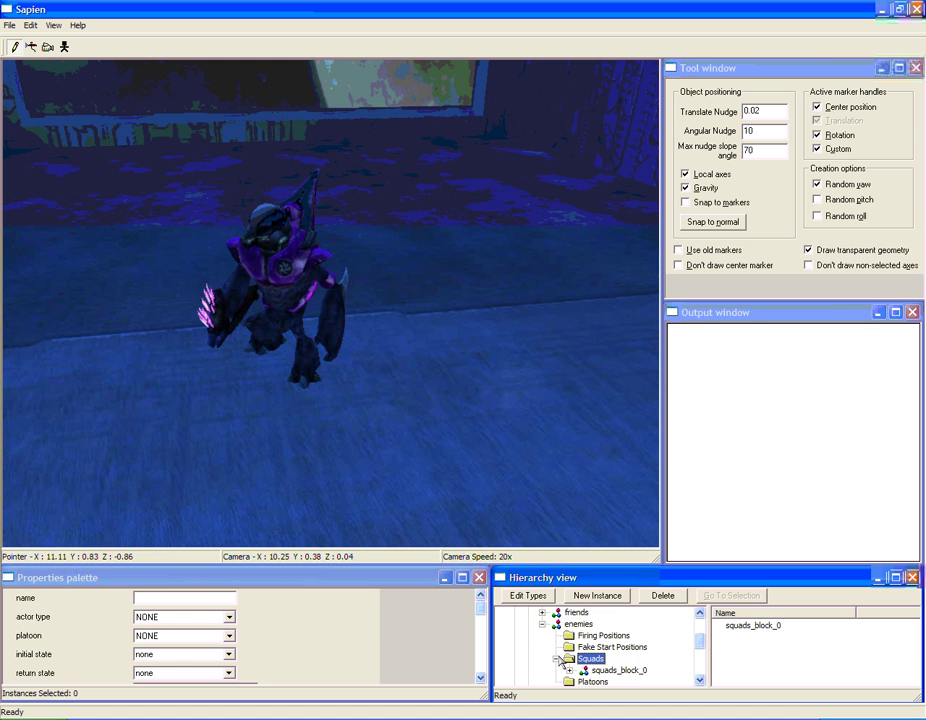
# Name the new squad evil grunts and set its actor type to pink grunt minor needler.
pyautogui.click(605, 670)
pyautogui.click(18, 592)
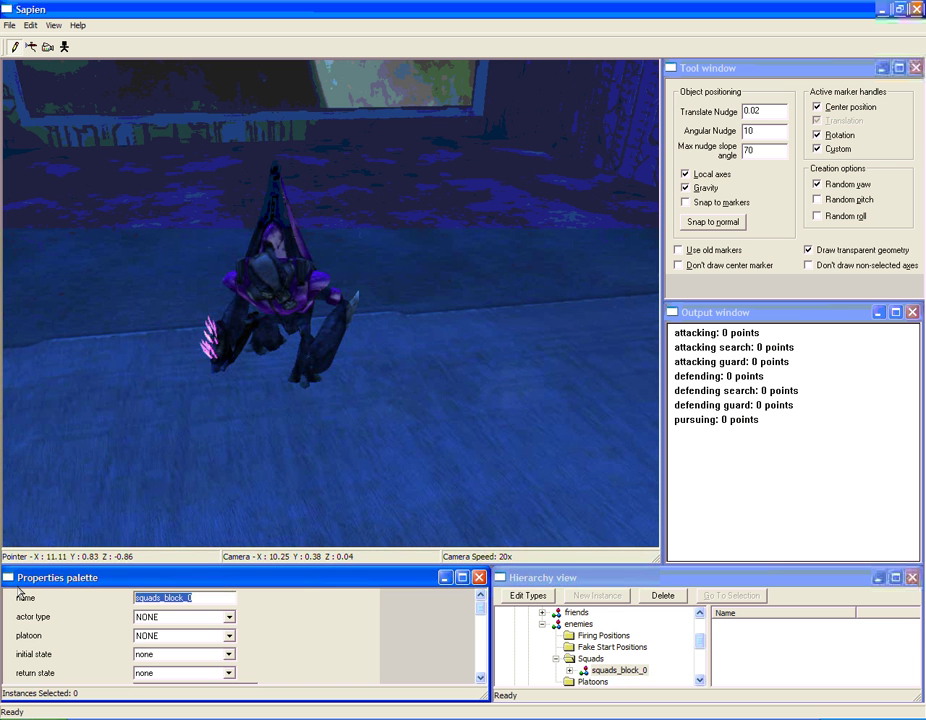
pyautogui.write('evil grunts')
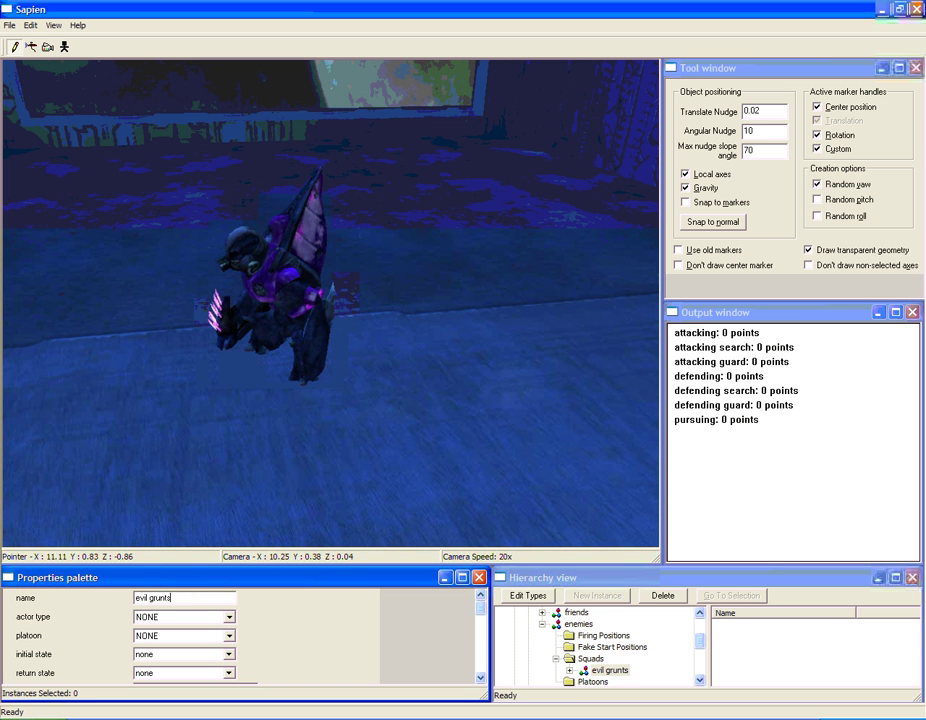
pyautogui.click(228, 618)
pyautogui.click(197, 640)
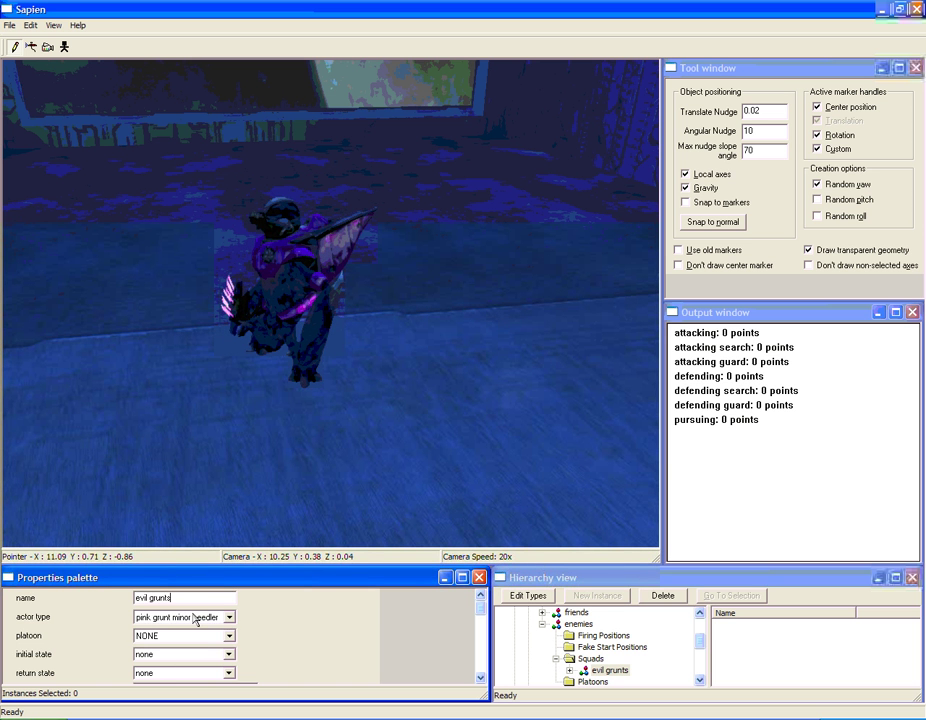
# Set the evil grunts squad's initial state to sleeping and its return state to moving - randomly.
pyautogui.scroll(-1, 196, 619)
pyautogui.click(227, 616)
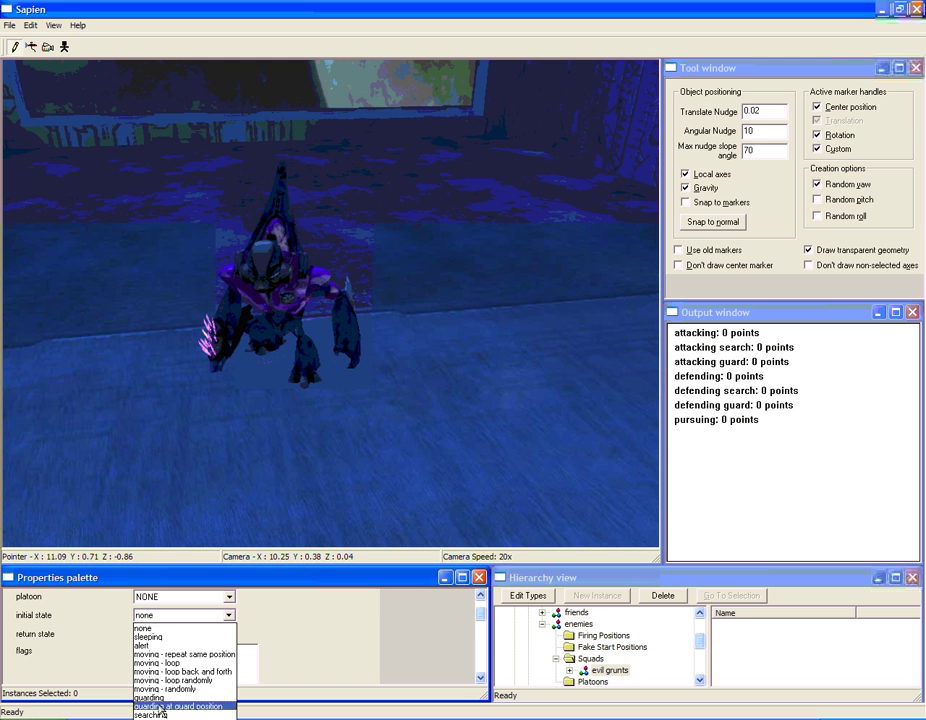
pyautogui.click(190, 637)
pyautogui.click(203, 634)
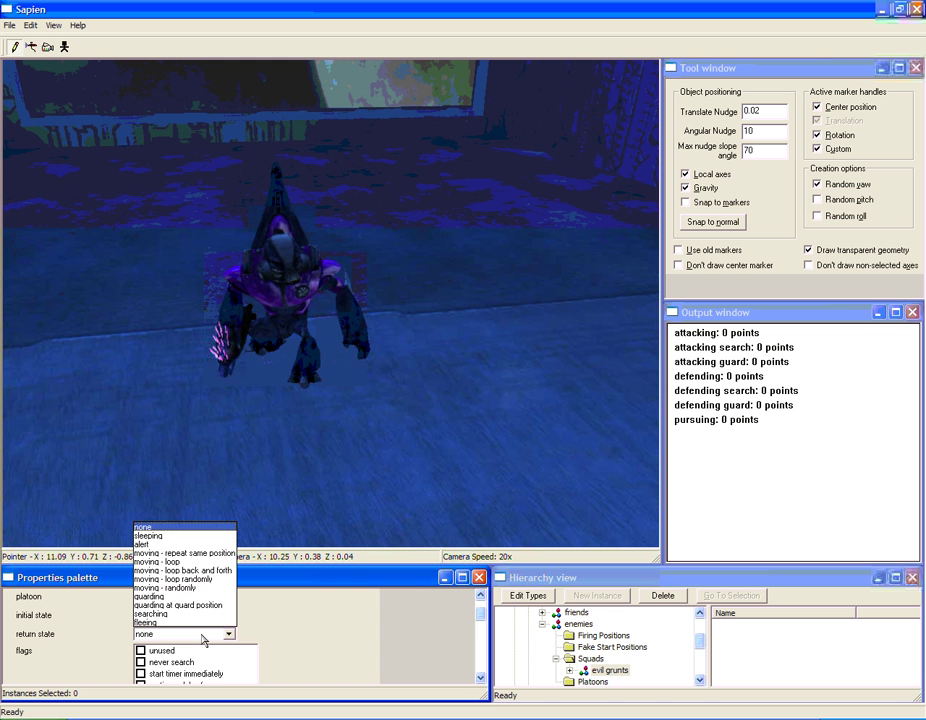
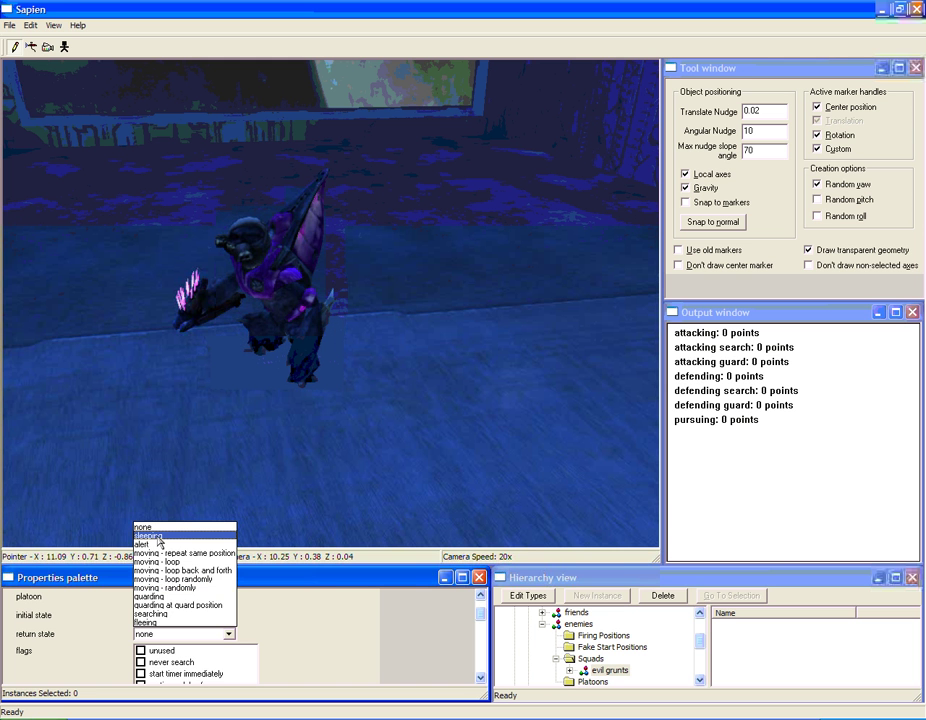
pyautogui.click(178, 589)
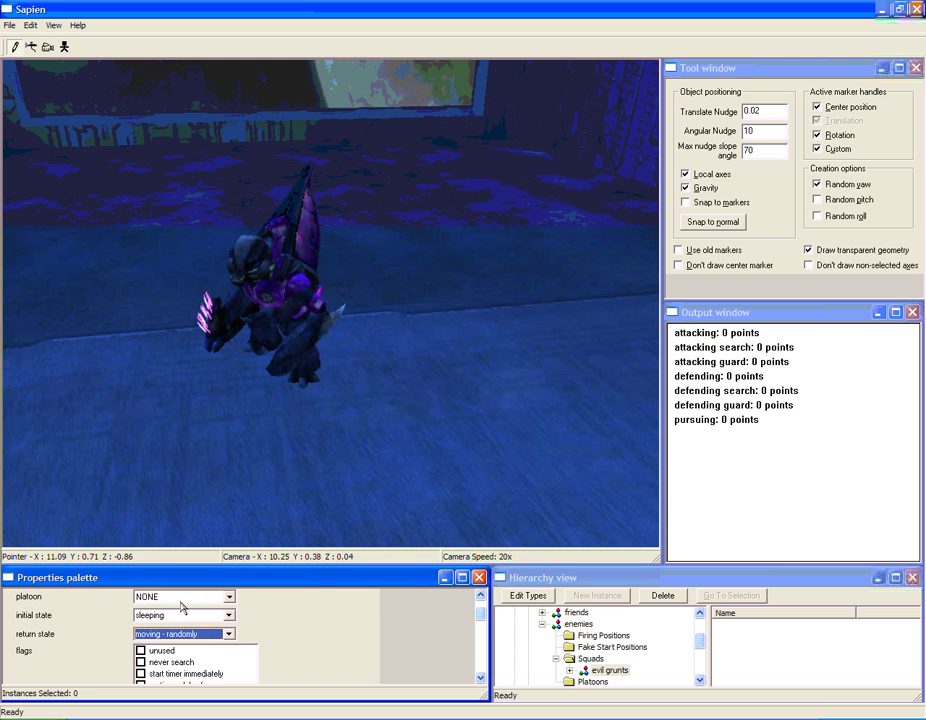
# Enable the automatic migration flag for the evil grunts squad.
pyautogui.scroll(-2, 293, 671)
pyautogui.scroll(-1, 293, 671)
pyautogui.click(145, 657)
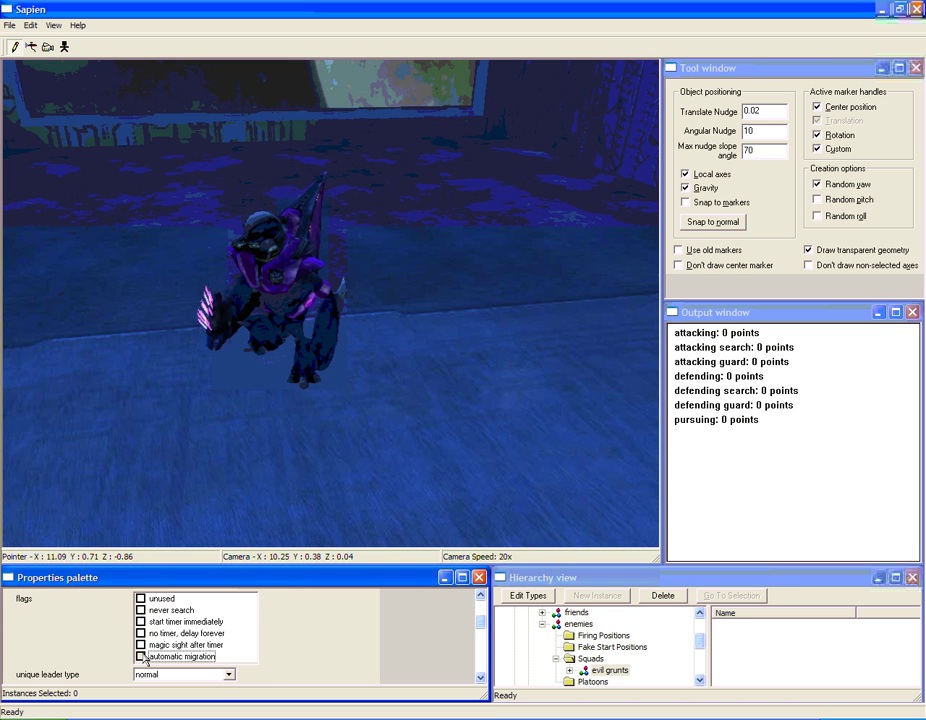
pyautogui.click(145, 657)
# Set the evil grunts squad's normal diff count and insane diff count to 5.
pyautogui.scroll(-3, 290, 640)
pyautogui.scroll(-6, 280, 632)
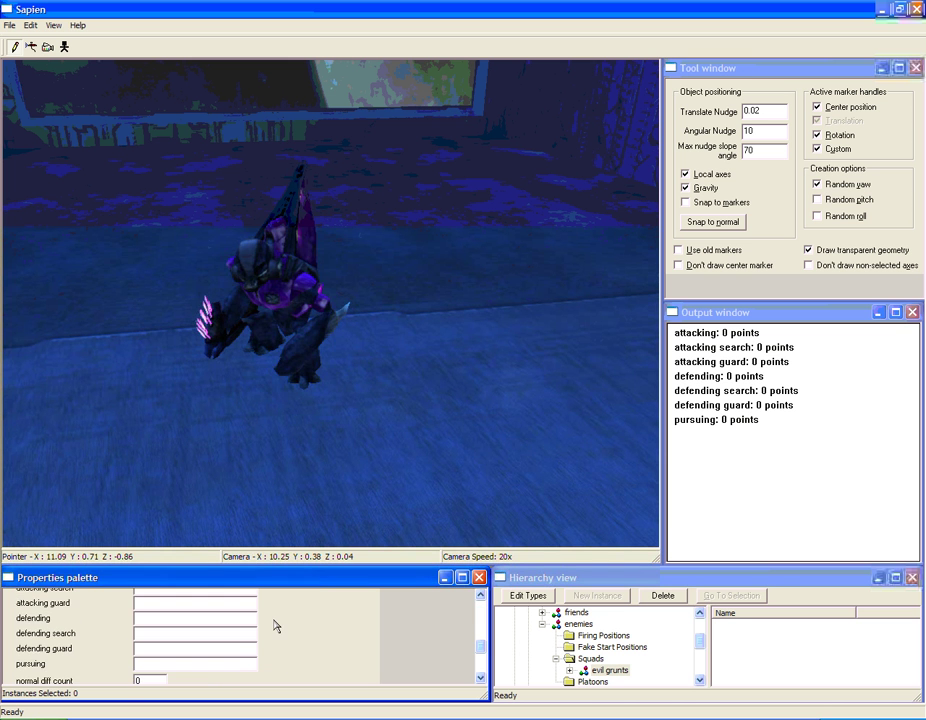
pyautogui.scroll(-3, 276, 626)
pyautogui.doubleClick(146, 639)
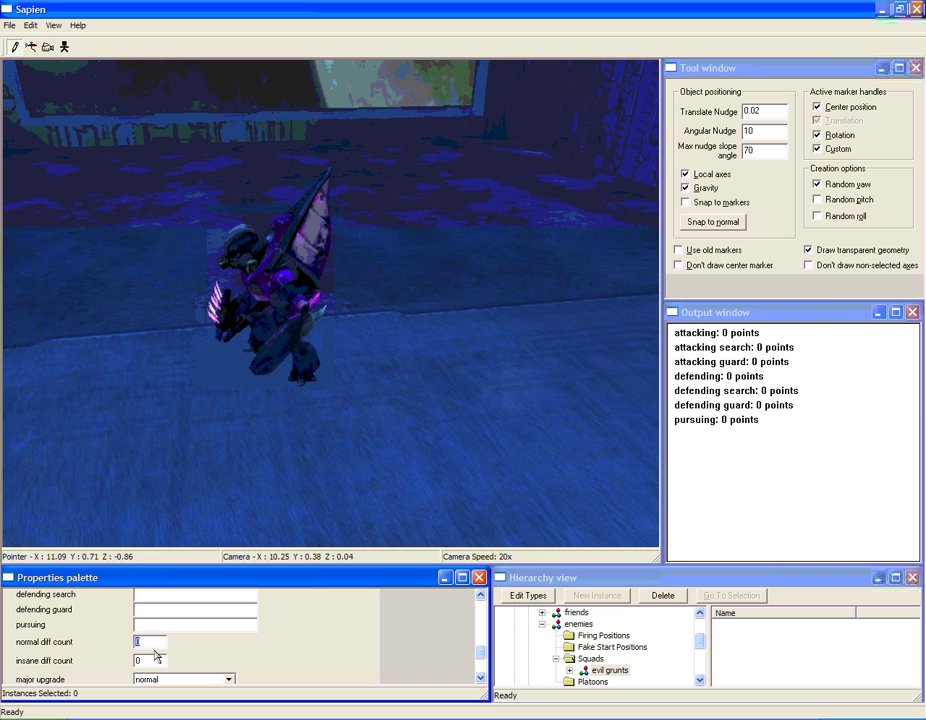
pyautogui.write('3')
pyautogui.press('BackSpace')
pyautogui.write('4')
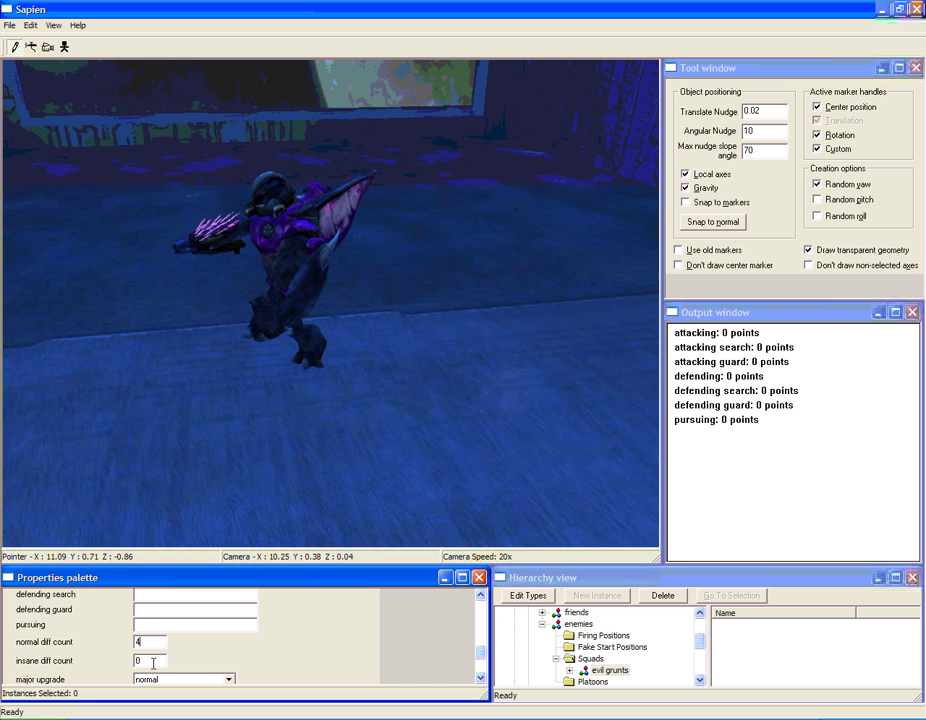
pyautogui.press('BackSpace')
pyautogui.write('5')
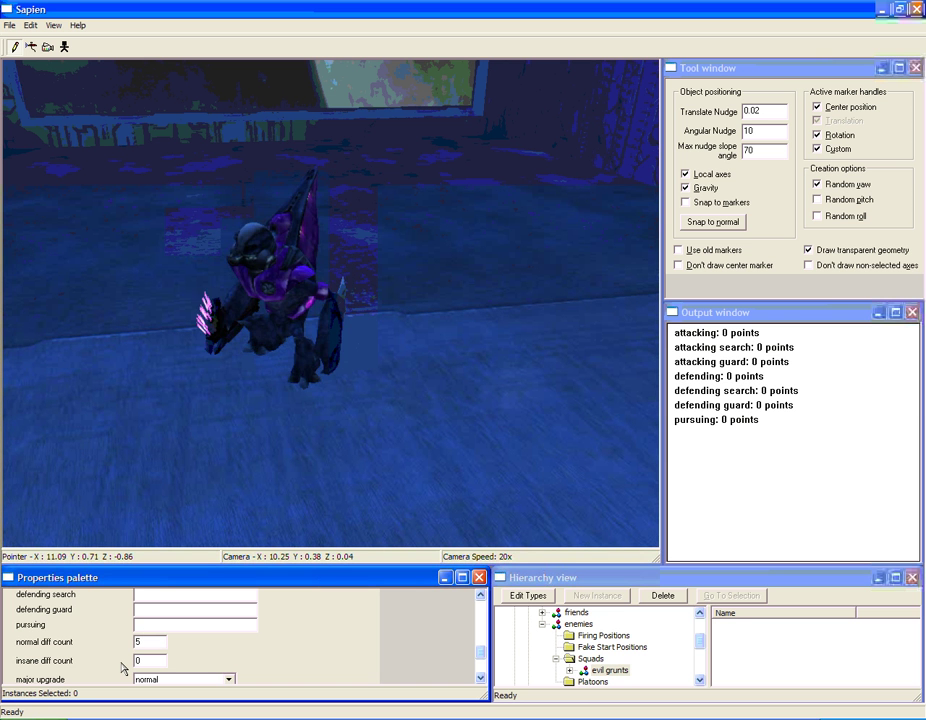
pyautogui.press('BackSpace')
pyautogui.write('5')
# Set the evil grunts squad's respawn min actors to 0, respawn max actors to 5 and respawn total to 9999.
pyautogui.scroll(-1, 150, 652)
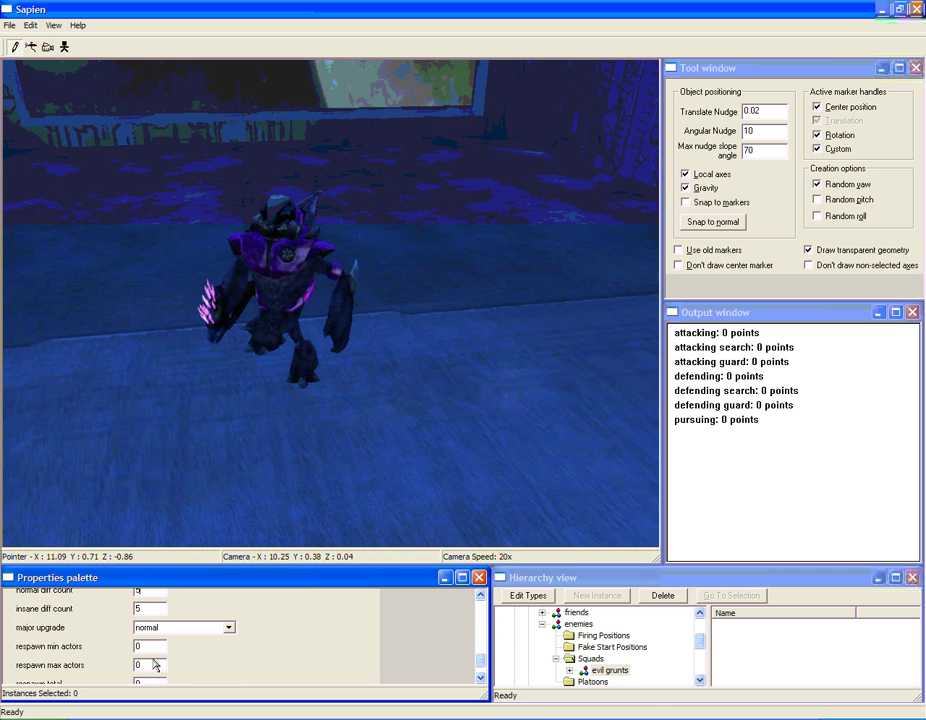
pyautogui.scroll(-1, 154, 650)
pyautogui.click(150, 621)
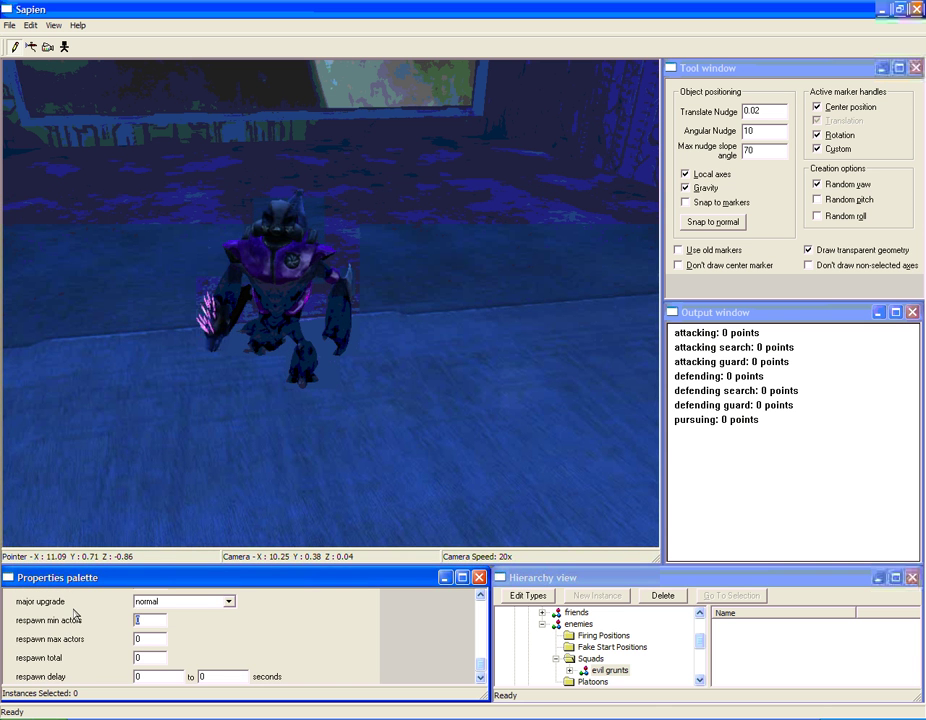
pyautogui.write('5')
pyautogui.press('BackSpace')
pyautogui.write('0')
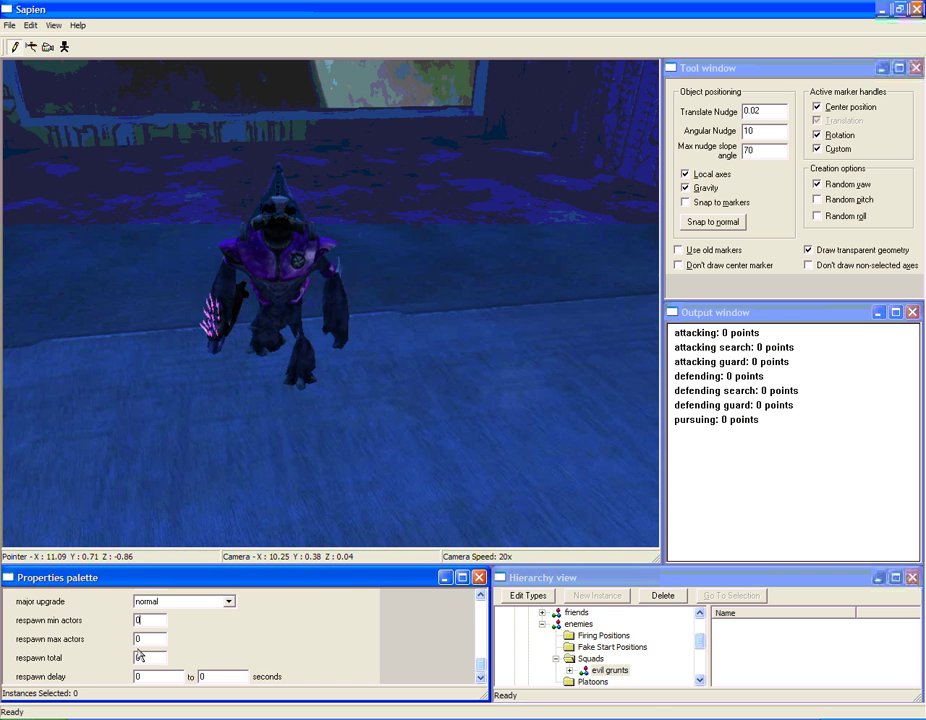
pyautogui.press('Tab')
pyautogui.write('5')
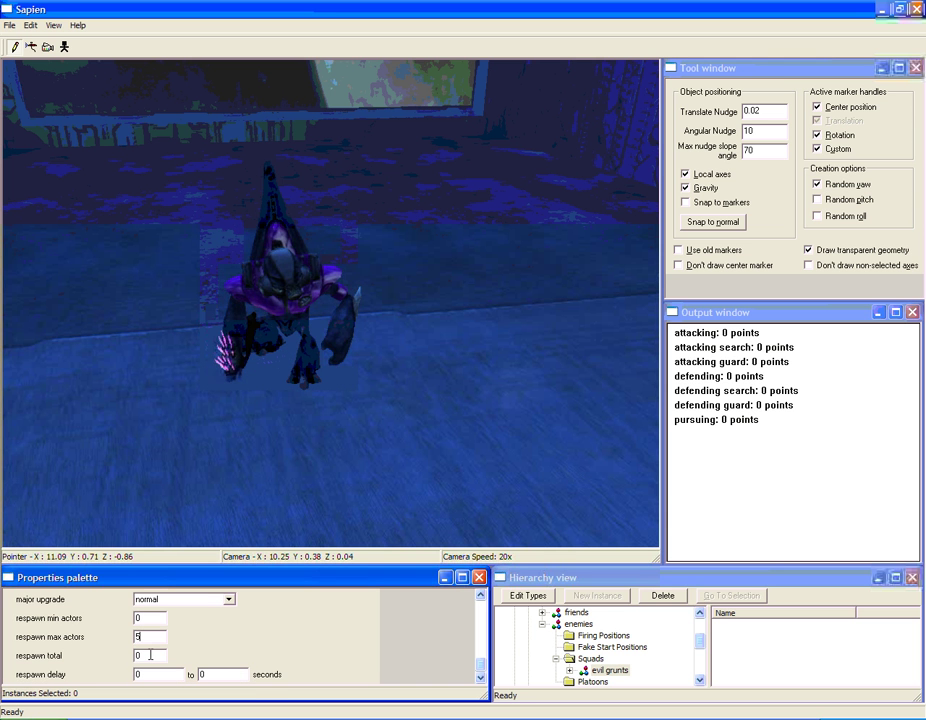
pyautogui.doubleClick(150, 655)
pyautogui.write('9999')
# Set the evil grunts squad's respawn delay to 3 to 3 seconds.
pyautogui.press('Tab')
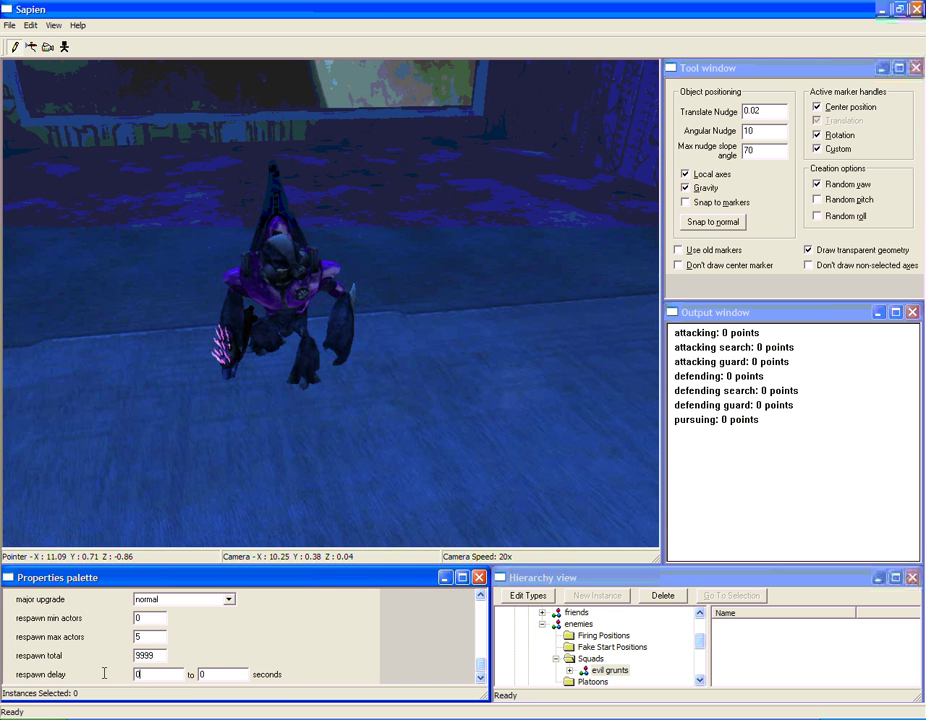
pyautogui.write('32')
pyautogui.press('BackSpace')
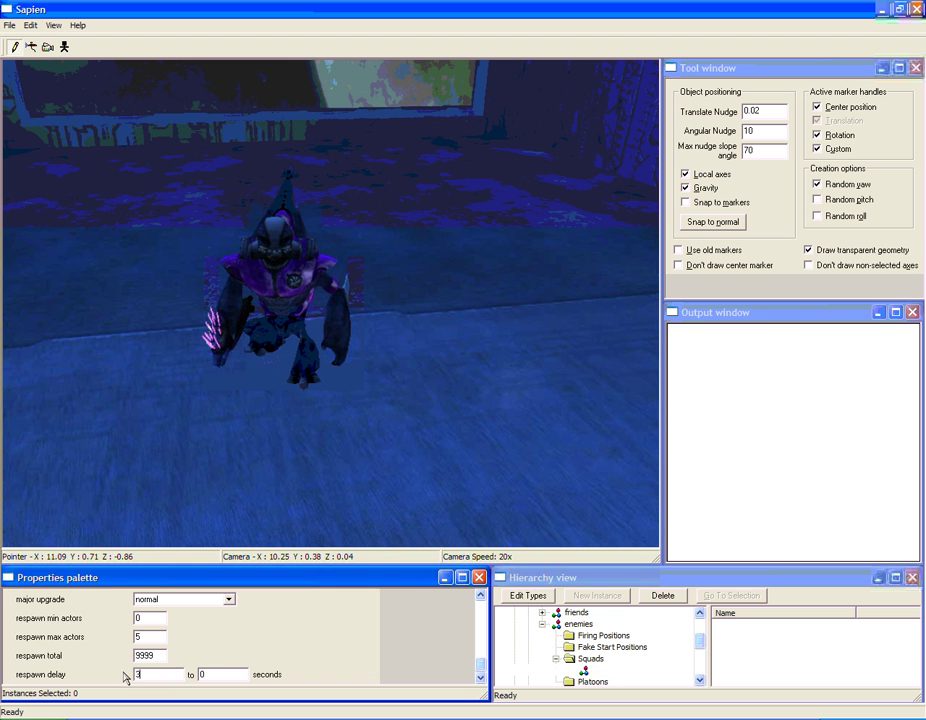
pyautogui.press('Tab')
pyautogui.write('3')
# Place the evil grunts squad's first move position on the central bridge at about X 1.66, Y -0.31.
pyautogui.click(569, 668)
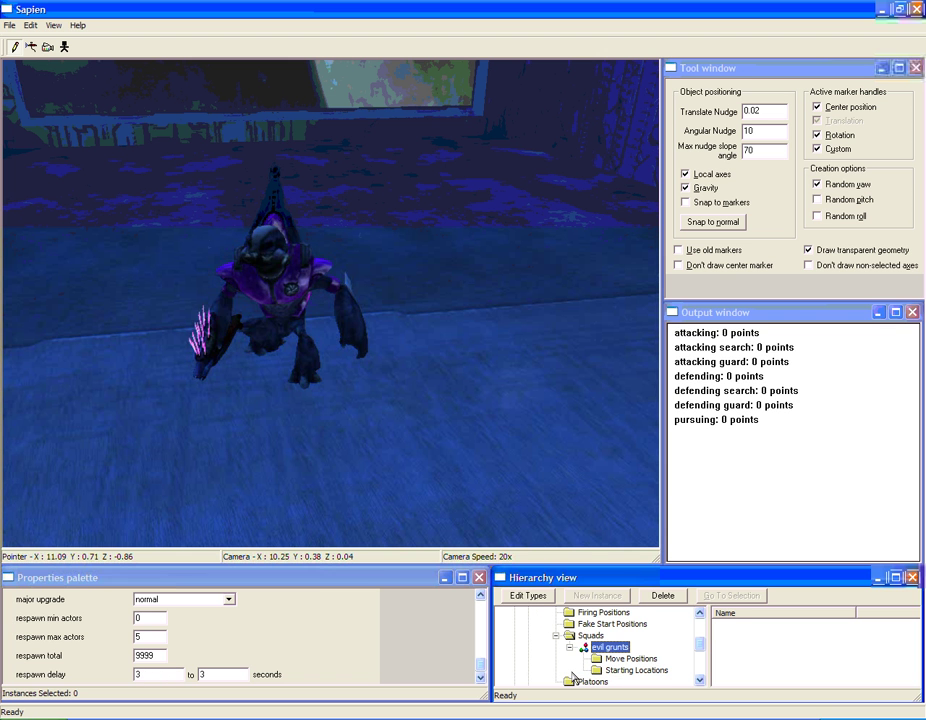
pyautogui.click(628, 658)
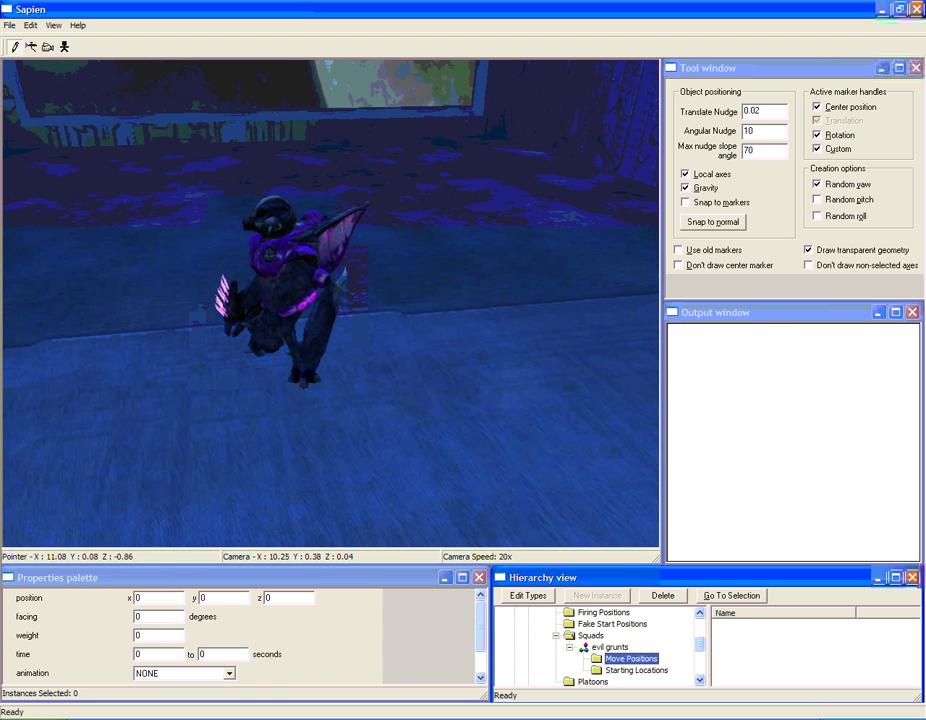
pyautogui.moveTo(330, 303); pyautogui.dragTo(430, 290, button='middle')
pyautogui.press('a')
pyautogui.moveTo(330, 303); pyautogui.dragTo(430, 290, button='middle')
pyautogui.press('r')
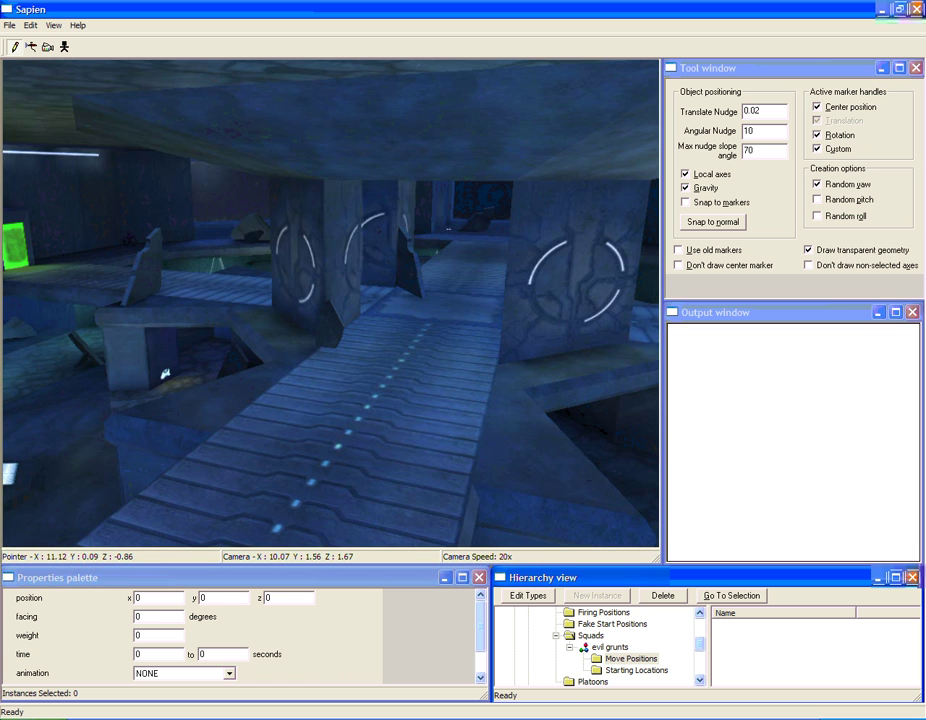
pyautogui.press('w')
pyautogui.rightClick(391, 309)
# Add three evil grunts move positions: on the lower floor, on the bridge near the green doorway, and on the adjoining ledge.
pyautogui.moveTo(330, 303); pyautogui.dragTo(386, 368, button='middle')
pyautogui.press('w')
pyautogui.press('w')
pyautogui.rightClick(281, 455)
pyautogui.rightClick(302, 290)
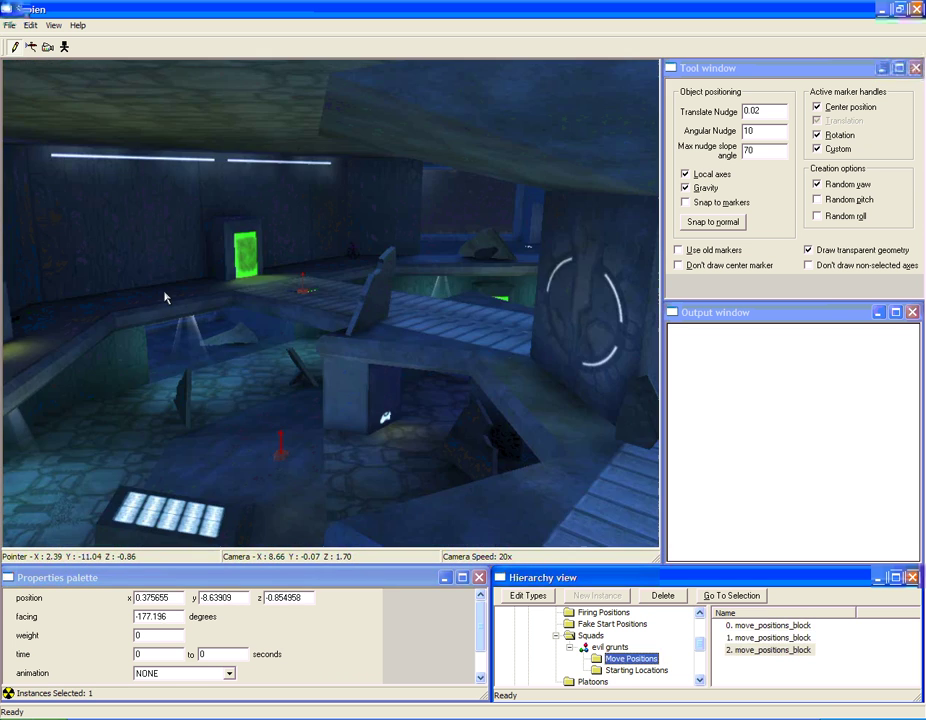
pyautogui.rightClick(165, 297)
# Add a move position on the upper ledge near the fallen rock at about X -9.42, Y -10.58.
pyautogui.moveTo(213, 312); pyautogui.dragTo(341, 303, button='middle')
pyautogui.press('w')
pyautogui.press('w')
pyautogui.rightClick(341, 246)
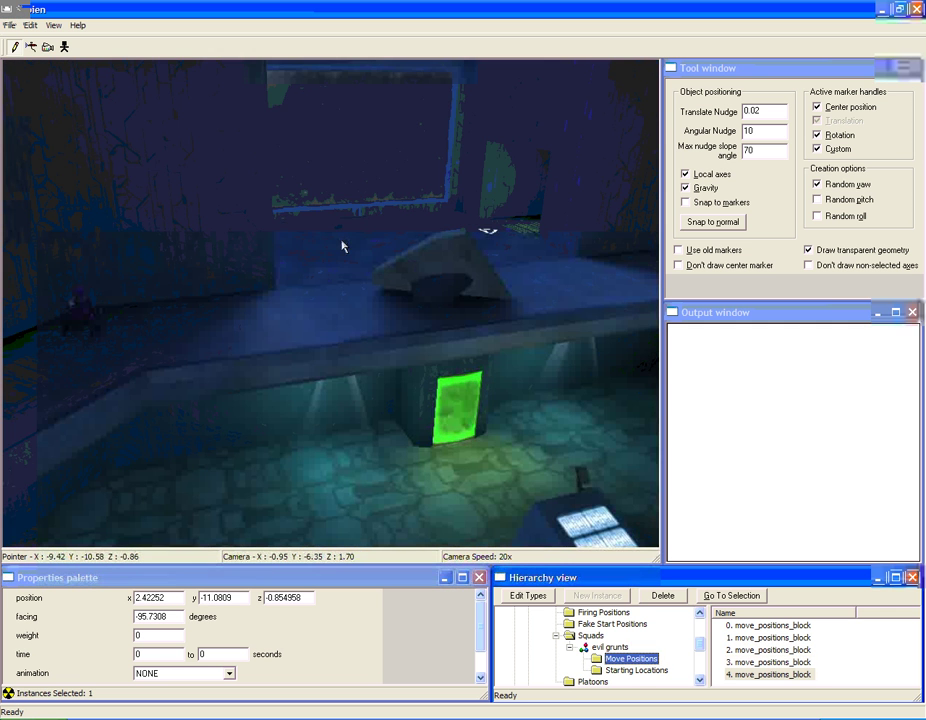
# Add three more evil grunts move positions across the map, placing the last at about X 9.64, Y 5.82.
pyautogui.press('w')
pyautogui.moveTo(341, 246); pyautogui.dragTo(460, 250, button='middle')
pyautogui.press('w')
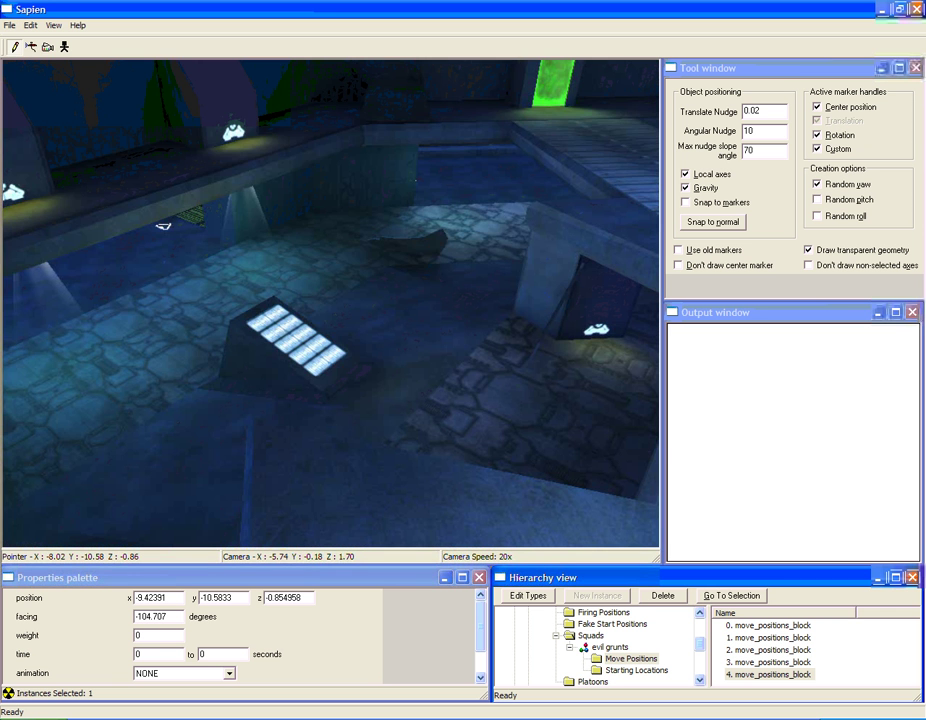
pyautogui.press('w')
pyautogui.moveTo(330, 303); pyautogui.dragTo(100, 480, button='middle')
pyautogui.press('w')
pyautogui.press('w')
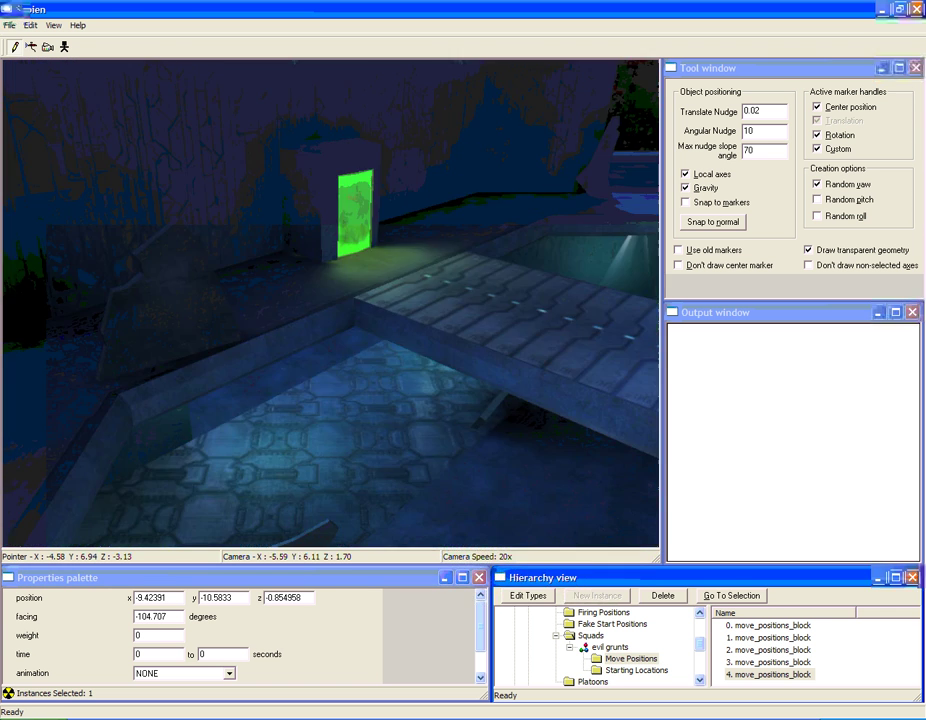
pyautogui.moveTo(260, 420)
pyautogui.mouseDown(button='middle')
pyautogui.moveTo(230, 423)
pyautogui.moveTo(232, 385)
pyautogui.moveTo(195, 420)
pyautogui.moveTo(260, 420)
pyautogui.moveTo(310, 445)
pyautogui.mouseUp(button='middle')
pyautogui.rightClick(230, 423)
pyautogui.press('w')
pyautogui.rightClick(225, 358)
pyautogui.press('w')
pyautogui.rightClick(204, 421)
# Add two final move positions for the evil grunts squad in uncovered parts of the map.
pyautogui.press('w')
pyautogui.press('w')
pyautogui.press('w')
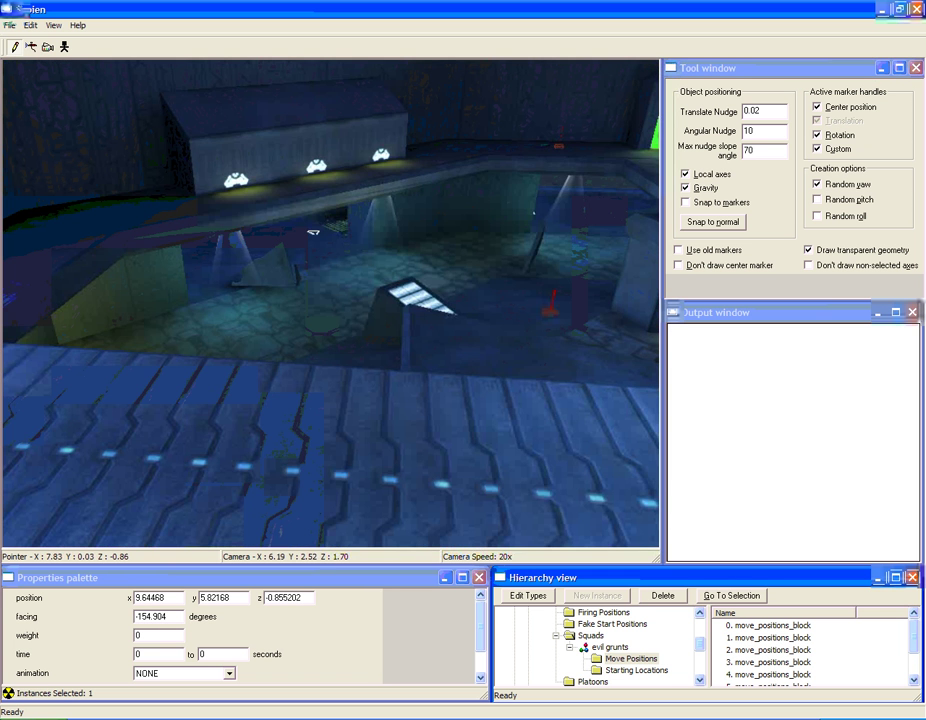
pyautogui.press('w')
pyautogui.moveTo(290, 337)
pyautogui.mouseDown(button='middle')
pyautogui.moveTo(277, 337)
pyautogui.moveTo(350, 375)
pyautogui.moveTo(251, 363)
pyautogui.moveTo(278, 484)
pyautogui.mouseUp(button='middle')
pyautogui.rightClick(278, 342)
pyautogui.press('w')
pyautogui.press('w')
pyautogui.rightClick(251, 363)
pyautogui.press('w')
# Set the evil grunts starting locations' return state to moving - randomly and initial state to sleeping.
pyautogui.click(600, 669)
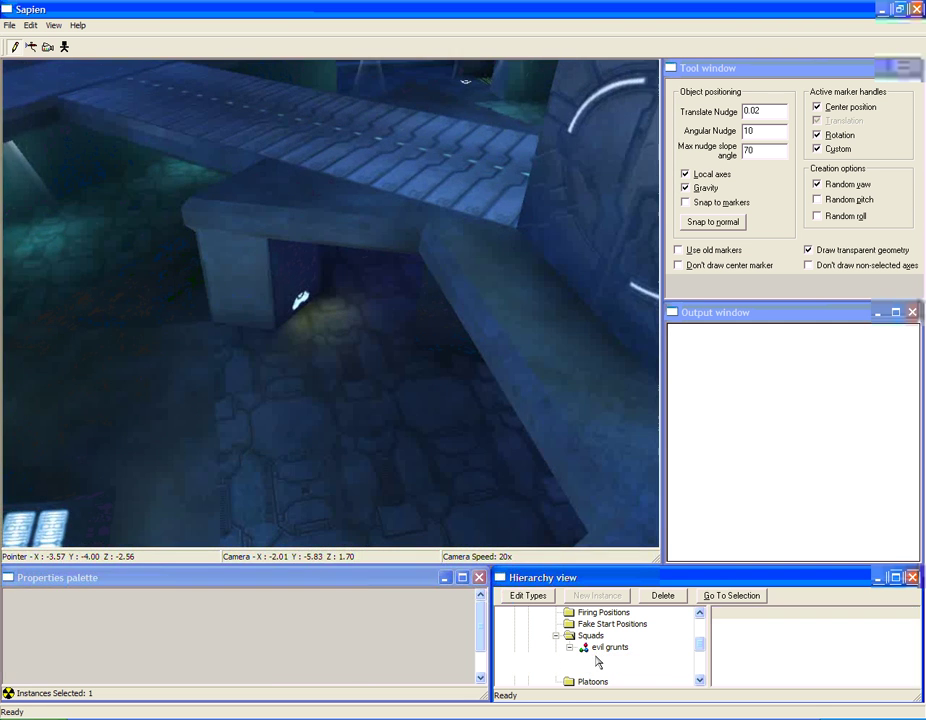
pyautogui.click(158, 634)
pyautogui.scroll(-1, 205, 648)
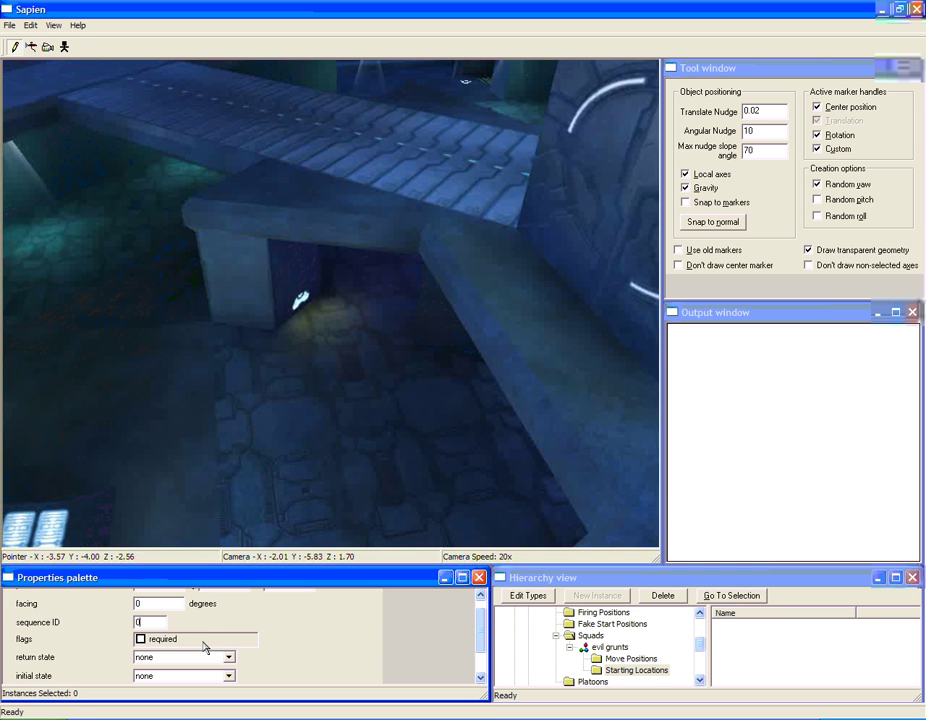
pyautogui.scroll(-1, 205, 648)
pyautogui.click(205, 648)
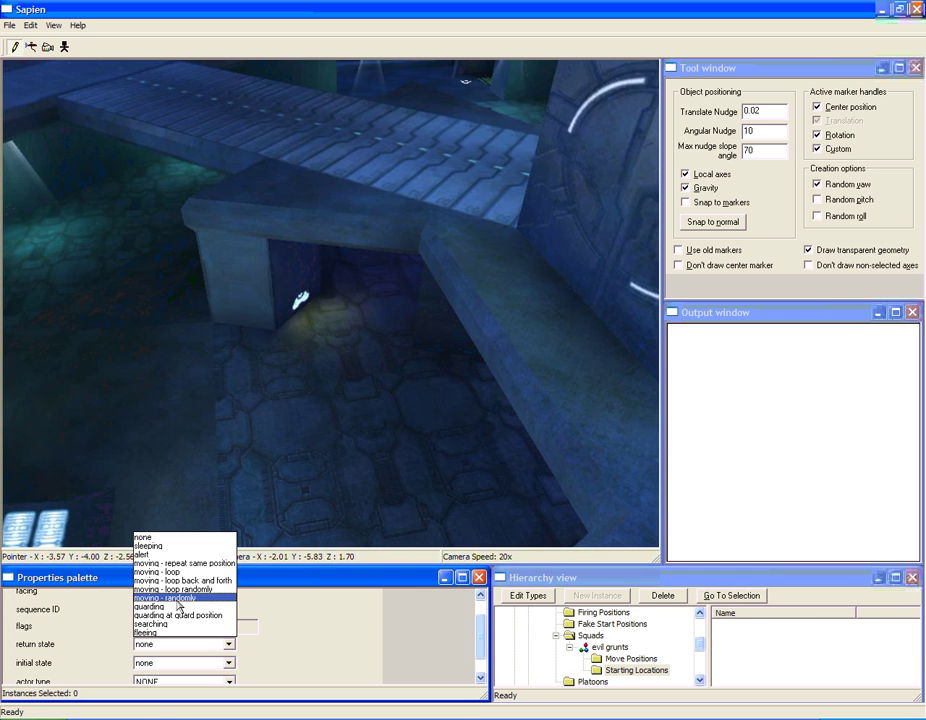
pyautogui.click(179, 598)
pyautogui.click(193, 666)
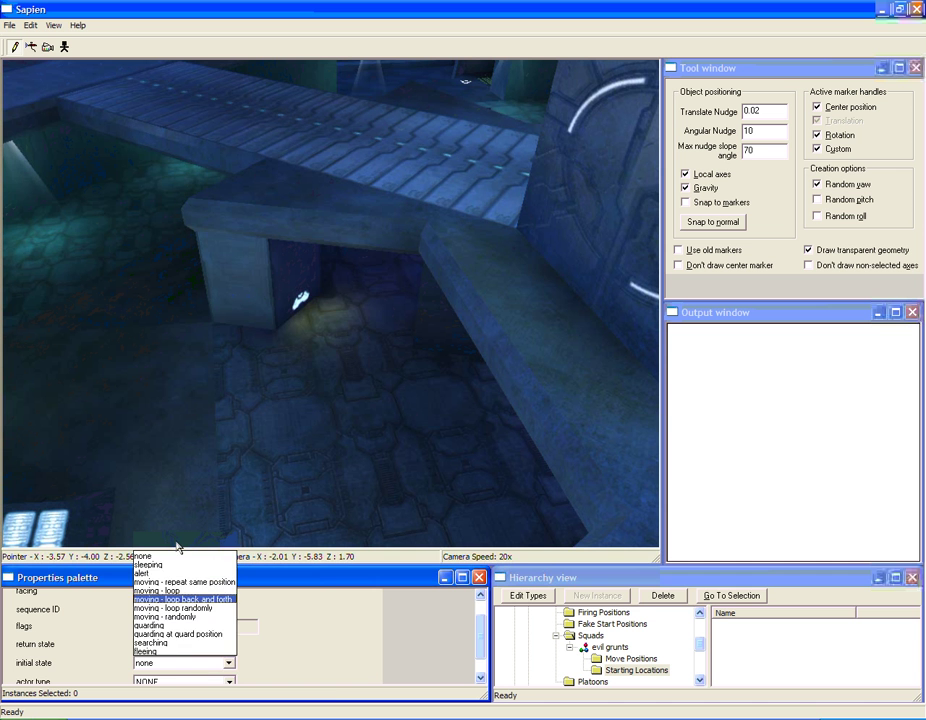
pyautogui.click(168, 565)
# Set the actor type of the evil grunts starting locations to pink grunt minor needler.
pyautogui.scroll(-1, 230, 662)
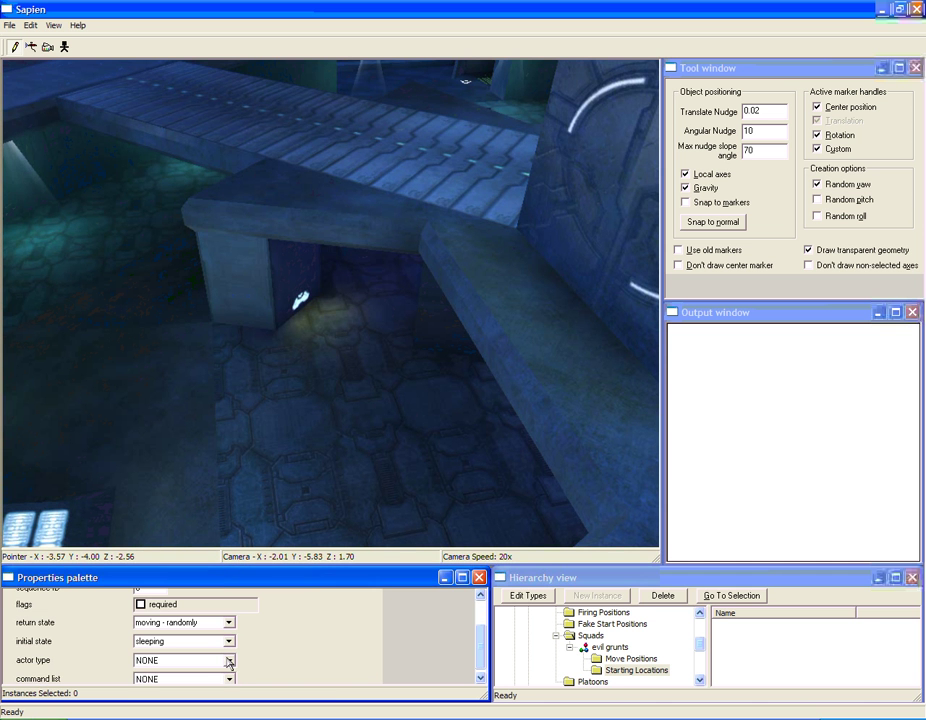
pyautogui.click(229, 661)
pyautogui.click(196, 684)
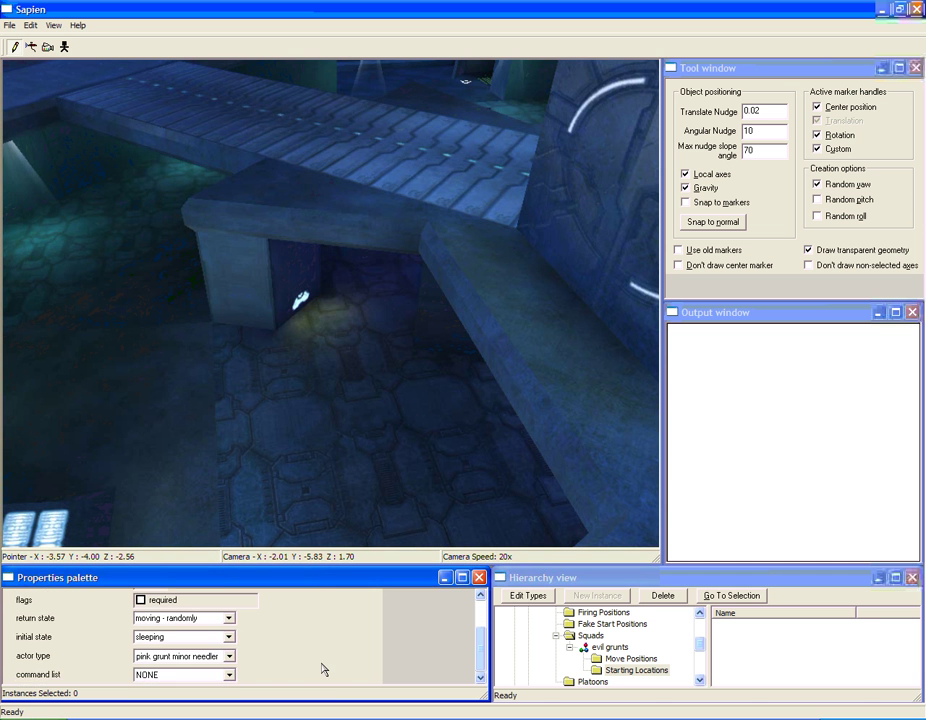
pyautogui.scroll(2, 288, 649)
# Place the first two evil grunts starting locations, with the second on the upper walkway at about X 0.04, Y 10.51.
pyautogui.moveTo(272, 470); pyautogui.dragTo(18, 10, button='middle')
pyautogui.press('w')
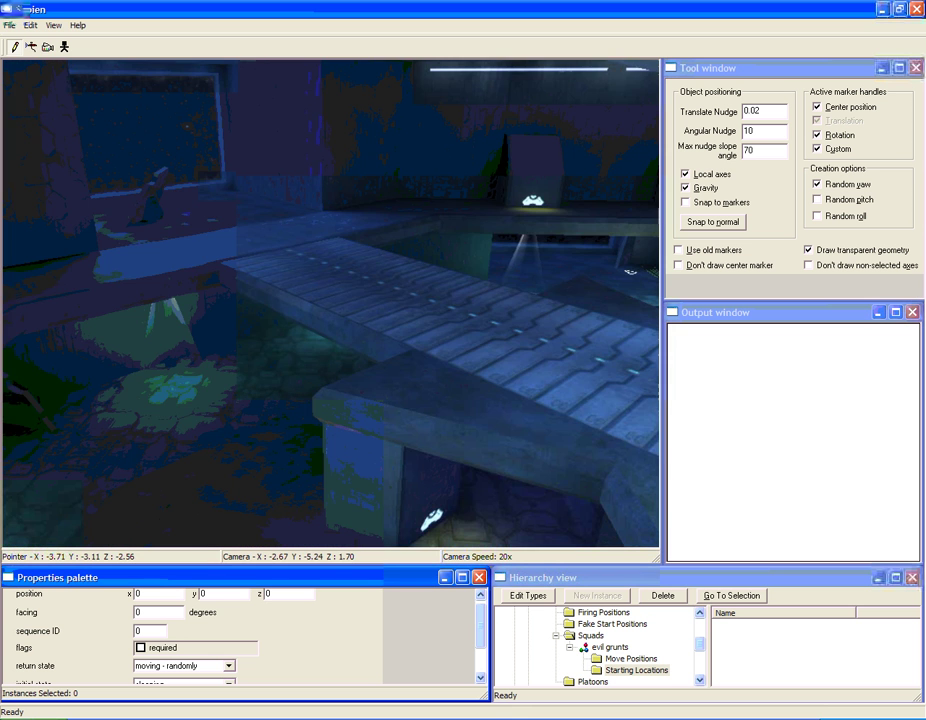
pyautogui.press('w')
pyautogui.moveTo(338, 470); pyautogui.dragTo(500, 415, button='middle')
pyautogui.press('w')
pyautogui.rightClick(310, 418)
pyautogui.press('w')
pyautogui.press('w')
pyautogui.moveTo(304, 421); pyautogui.dragTo(500, 458, button='middle')
pyautogui.rightClick(346, 458)
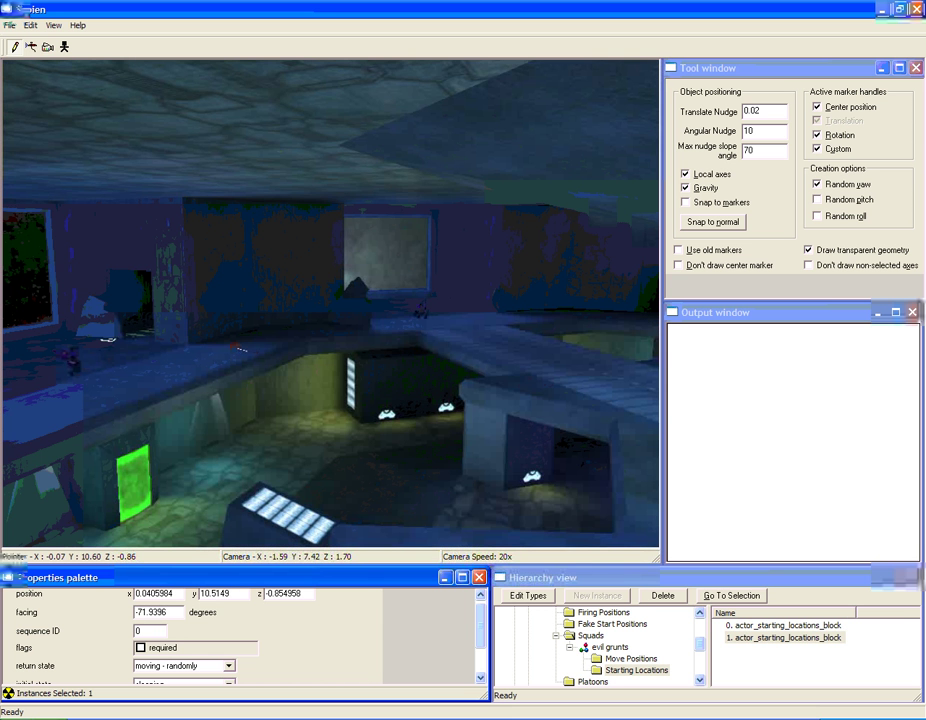
# Add two more evil grunts starting locations, placing the second on the lower stone floor at about X -4.80, Y 9.00.
pyautogui.press('w')
pyautogui.rightClick(432, 320)
pyautogui.moveTo(500, 250); pyautogui.dragTo(335, 380, button='middle')
pyautogui.rightClick(437, 290)
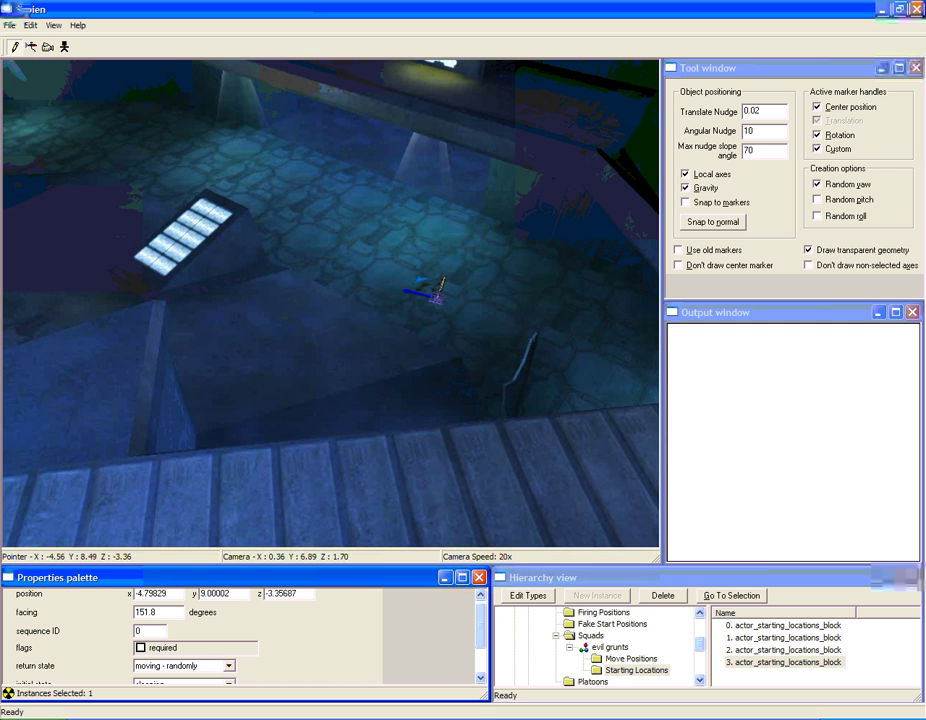
# Add two starting locations on the lower floor at about X -10.06, Y 4.50 and X -2.89, Y -9.64.
pyautogui.press('w')
pyautogui.moveTo(440, 292); pyautogui.dragTo(453, 270, button='middle')
pyautogui.rightClick(469, 319)
pyautogui.press('a')
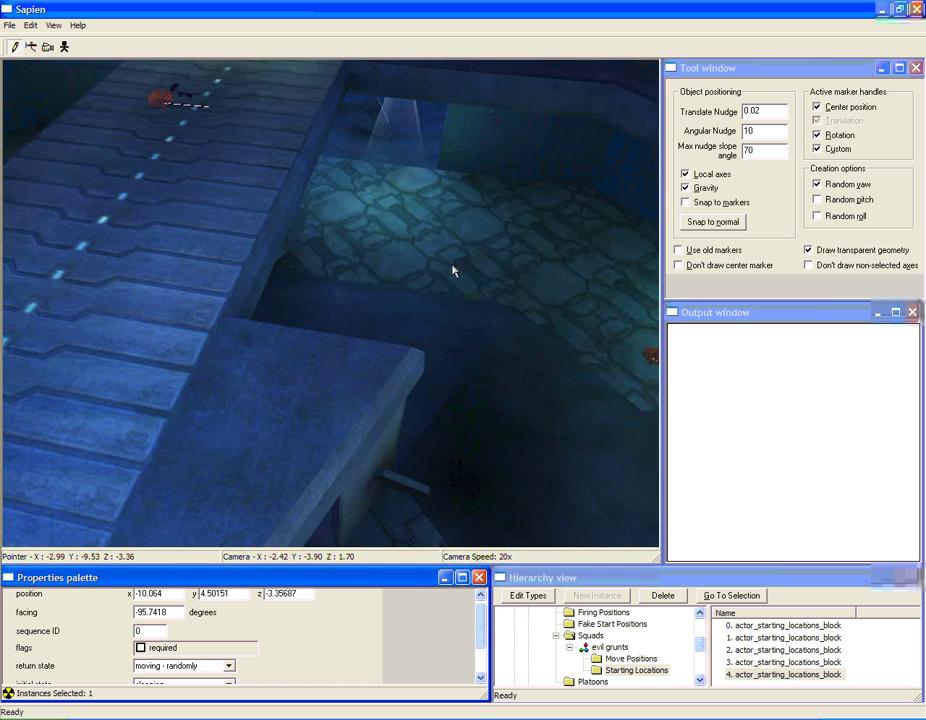
pyautogui.rightClick(453, 270)
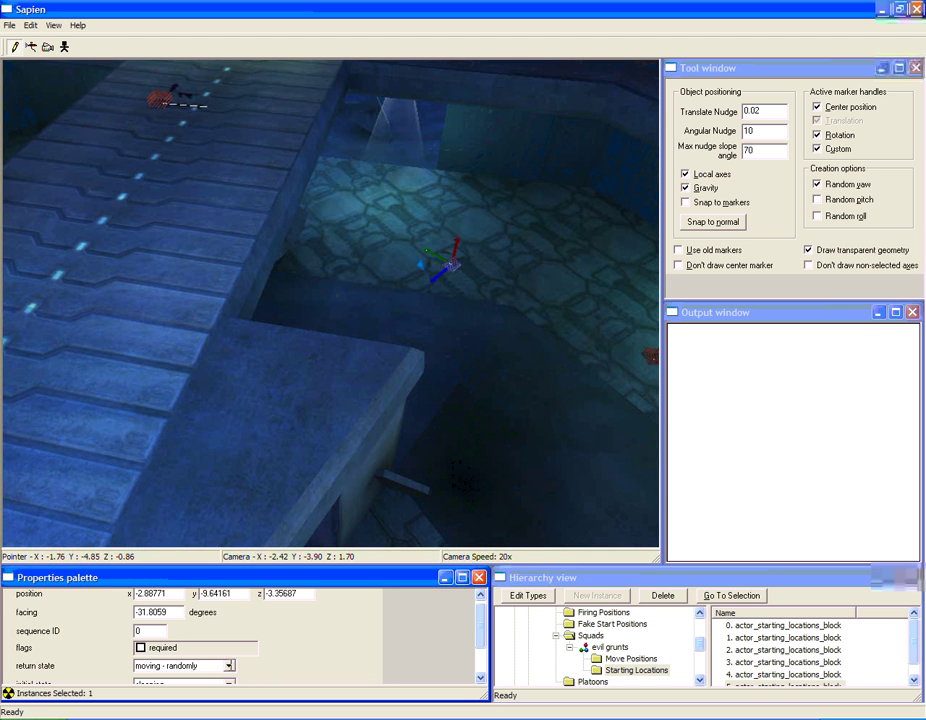
# Inspect the first move position of the evil grunts squad and its surroundings in the map.
pyautogui.click(614, 646)
pyautogui.click(631, 658)
pyautogui.click(772, 626)
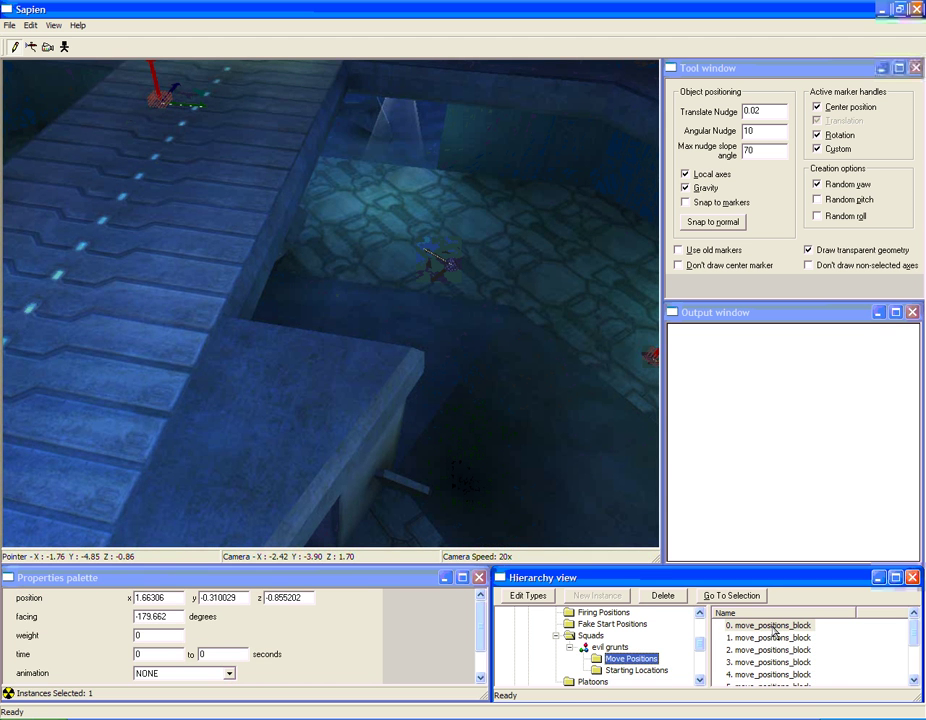
pyautogui.moveTo(560, 400); pyautogui.dragTo(610, 320, button='middle')
pyautogui.moveTo(438, 444); pyautogui.dragTo(448, 484, button='middle')
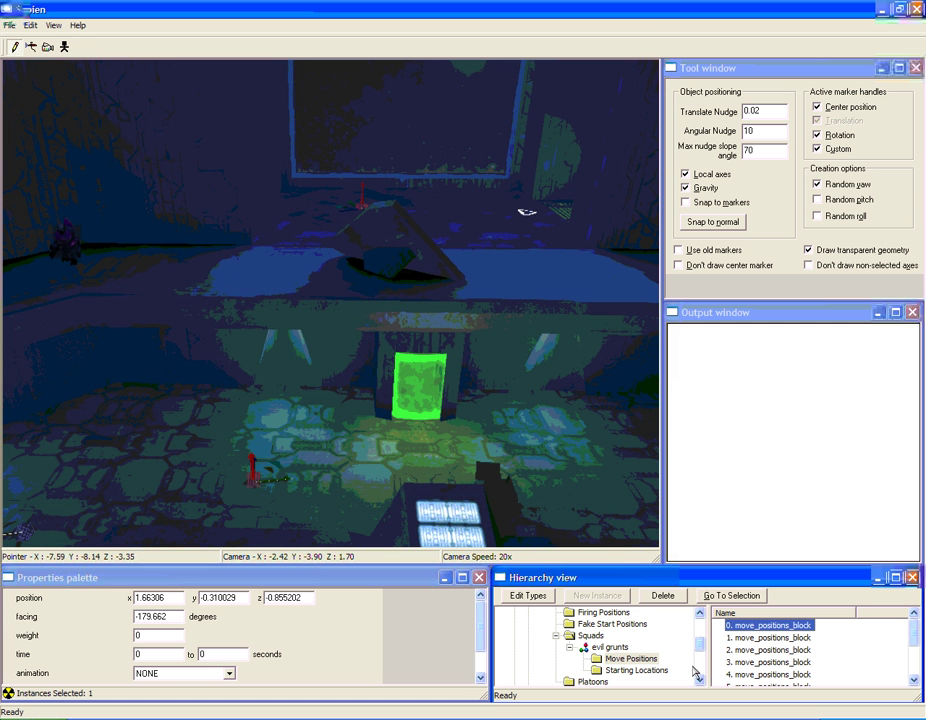
# Collapse the squad and encounter entries, and add a third encounter alongside friends and enemies.
pyautogui.click(570, 648)
pyautogui.click(562, 638)
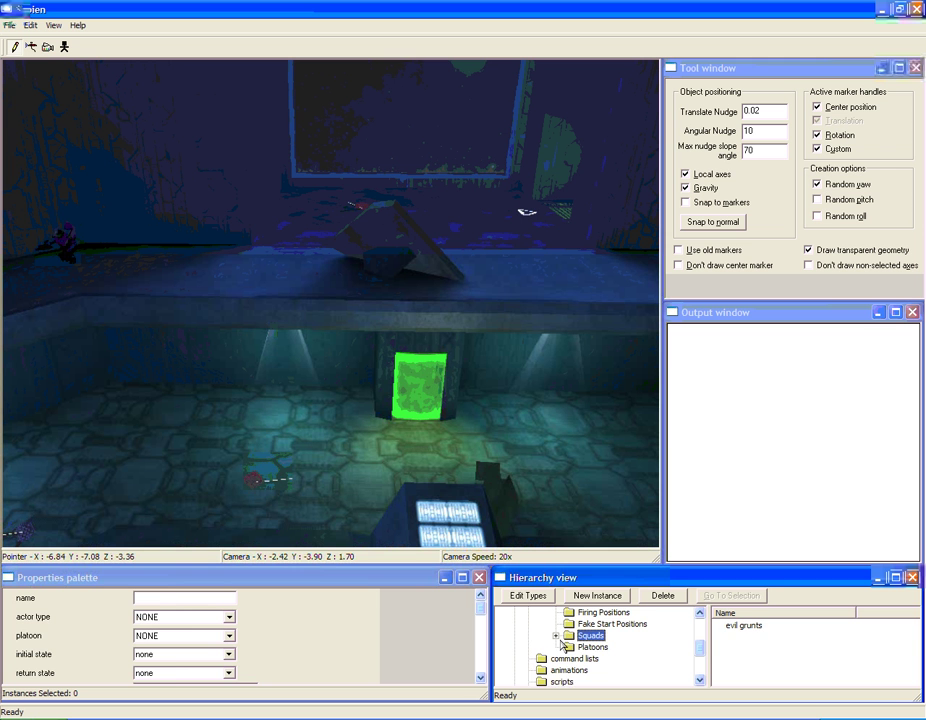
pyautogui.scroll(2, 563, 645)
pyautogui.click(572, 647)
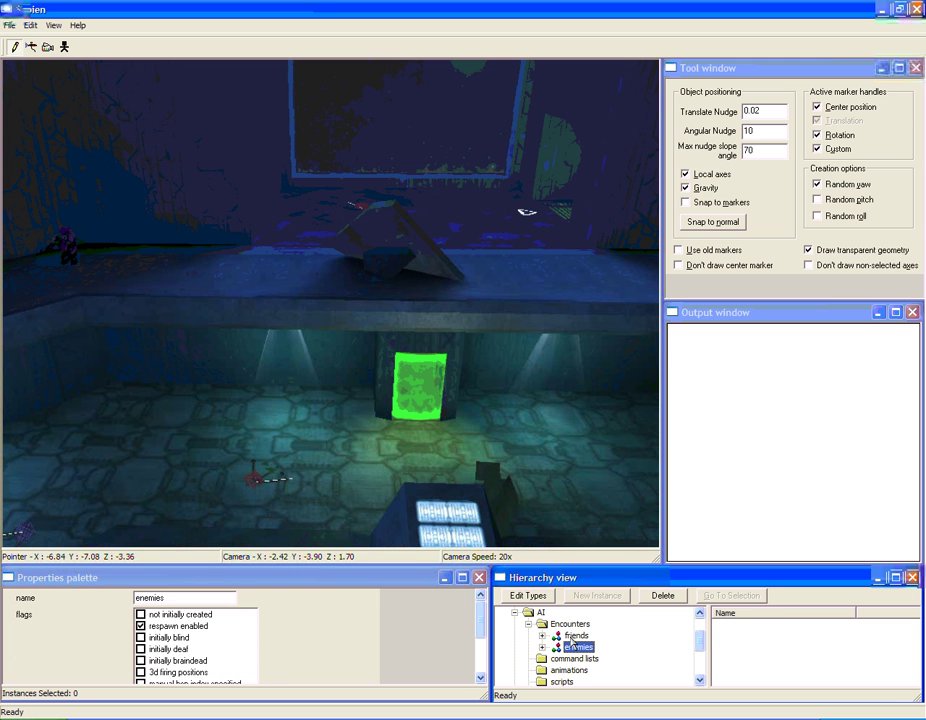
pyautogui.click(575, 635)
pyautogui.click(570, 624)
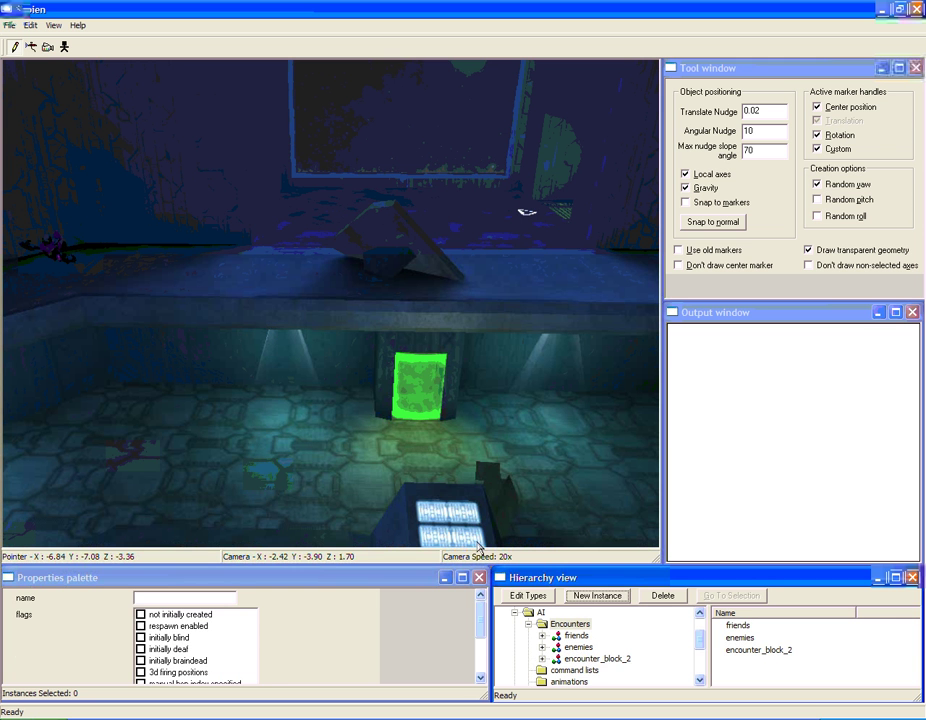
# Examine the spawned grunts near the green teleporter on the upper walkway and on the lower floor.
pyautogui.moveTo(466, 502); pyautogui.dragTo(327, 437, button='middle')
pyautogui.press('a')
pyautogui.press('a')
pyautogui.press('d')
pyautogui.press('d')
pyautogui.press('a')
pyautogui.press('a')
pyautogui.press('w')
pyautogui.press('w')
pyautogui.press('w')
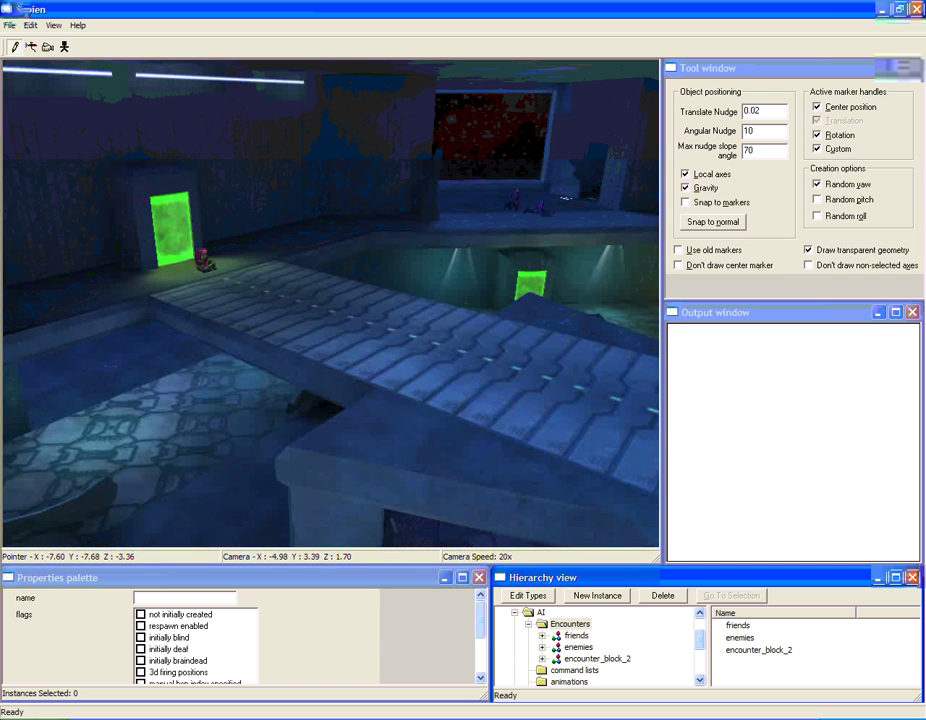
pyautogui.press('w')
pyautogui.press('w')
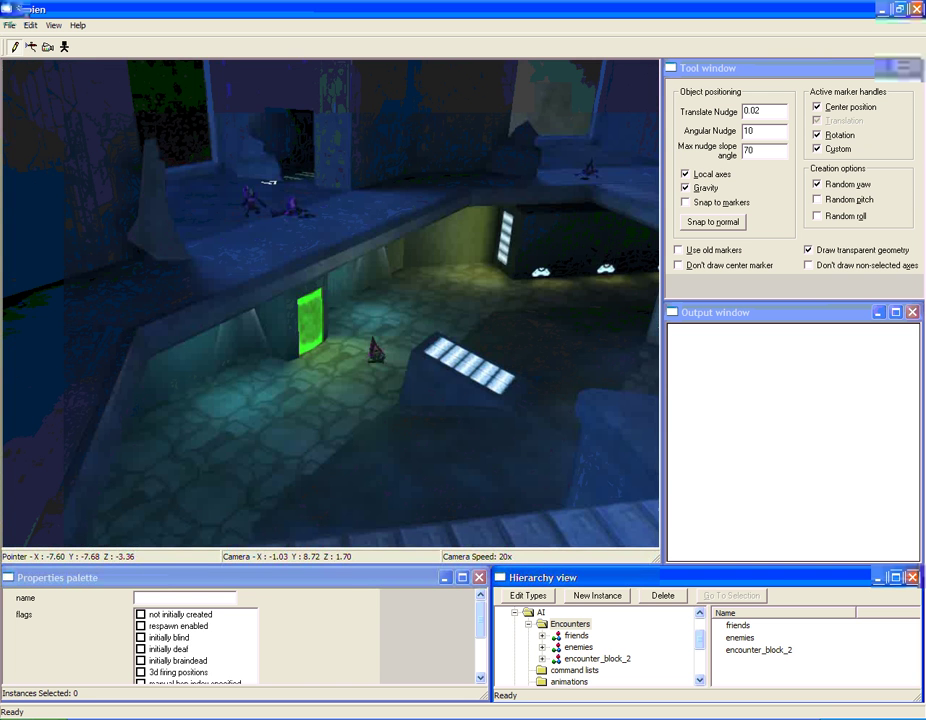
pyautogui.press('w')
pyautogui.moveTo(330, 303); pyautogui.dragTo(450, 200, button='middle')
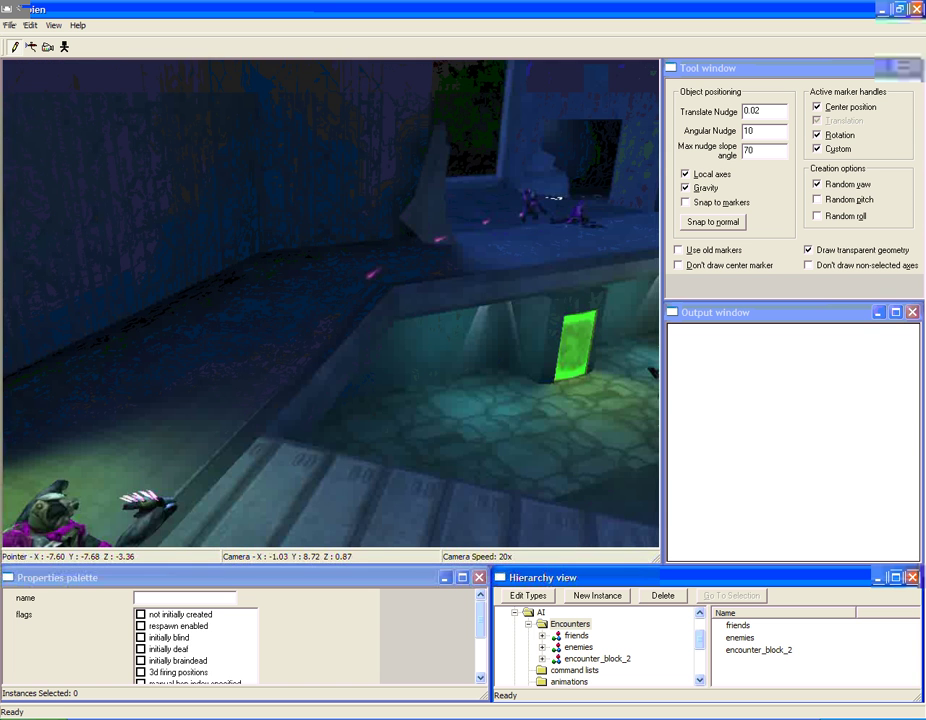
pyautogui.press('a')
pyautogui.press('a')
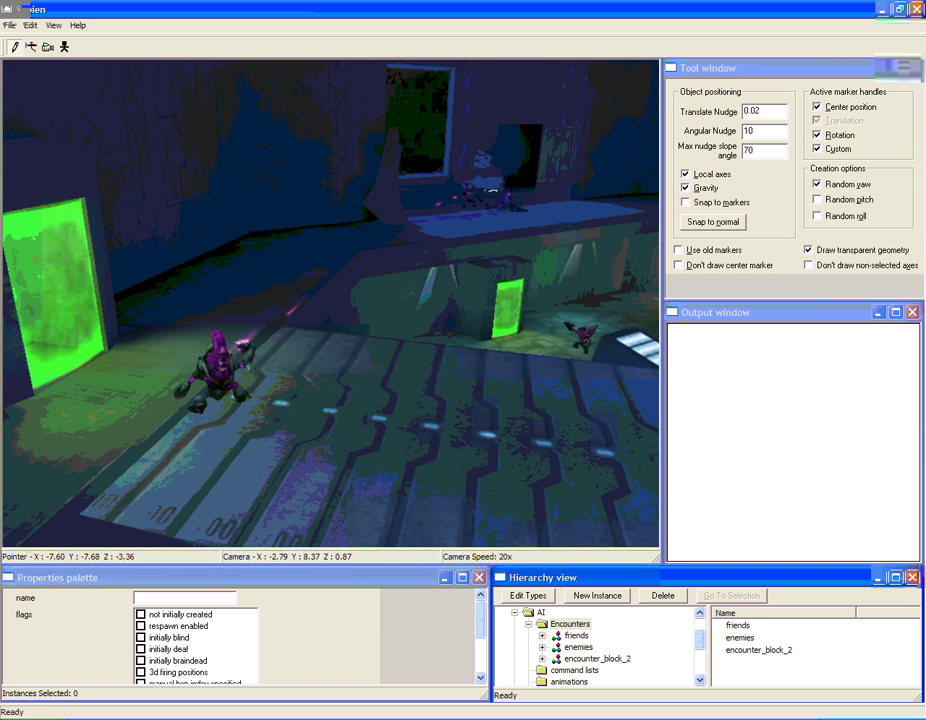
pyautogui.press('a')
pyautogui.moveTo(330, 303); pyautogui.dragTo(290, 330, button='middle')
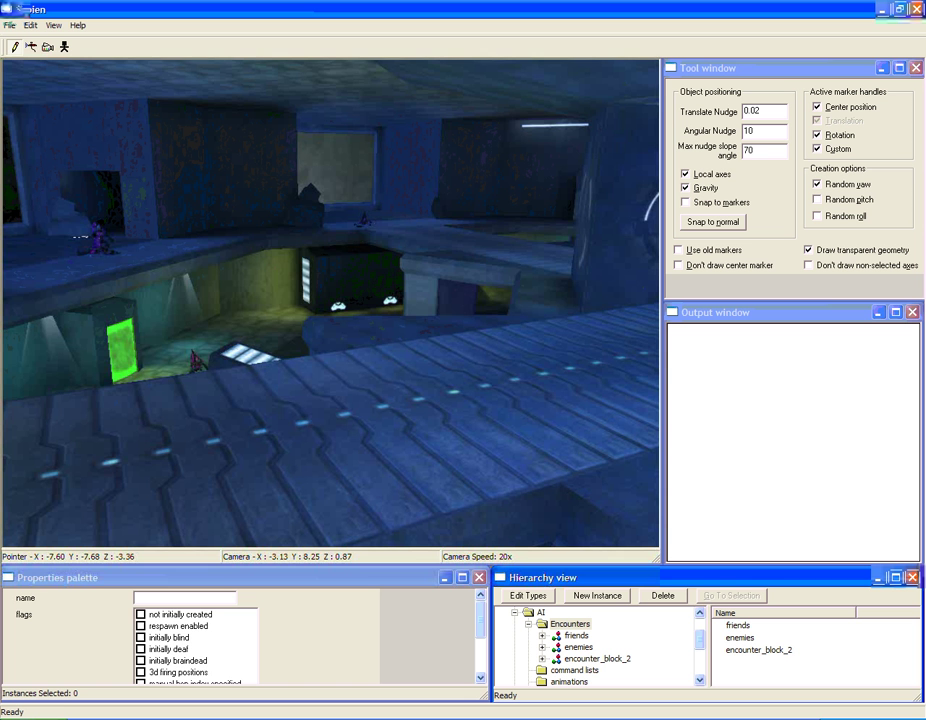
# Survey the bridges and central pillars to see where the grunts are shooting.
pyautogui.press('w')
pyautogui.moveTo(25, 10); pyautogui.dragTo(19, 8, button='middle')
pyautogui.press('w')
pyautogui.press('a')
pyautogui.press('a')
pyautogui.moveTo(330, 303); pyautogui.dragTo(245, 200, button='middle')
pyautogui.press('a')
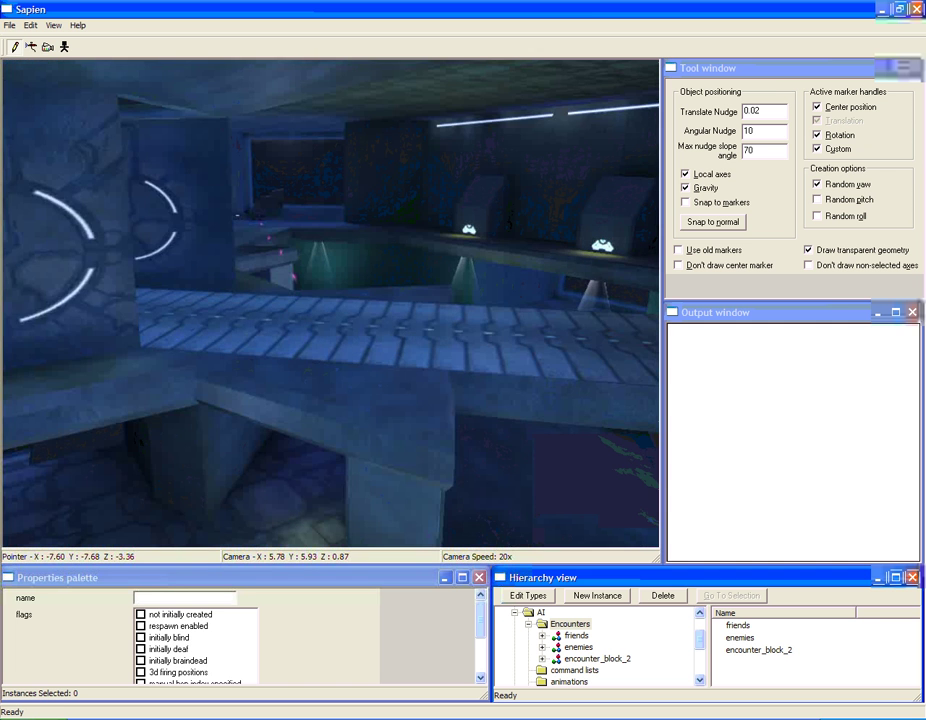
pyautogui.press('w')
pyautogui.moveTo(330, 303); pyautogui.dragTo(165, 250, button='middle')
pyautogui.press('w')
pyautogui.press('w')
pyautogui.moveTo(330, 303); pyautogui.dragTo(200, 303, button='middle')
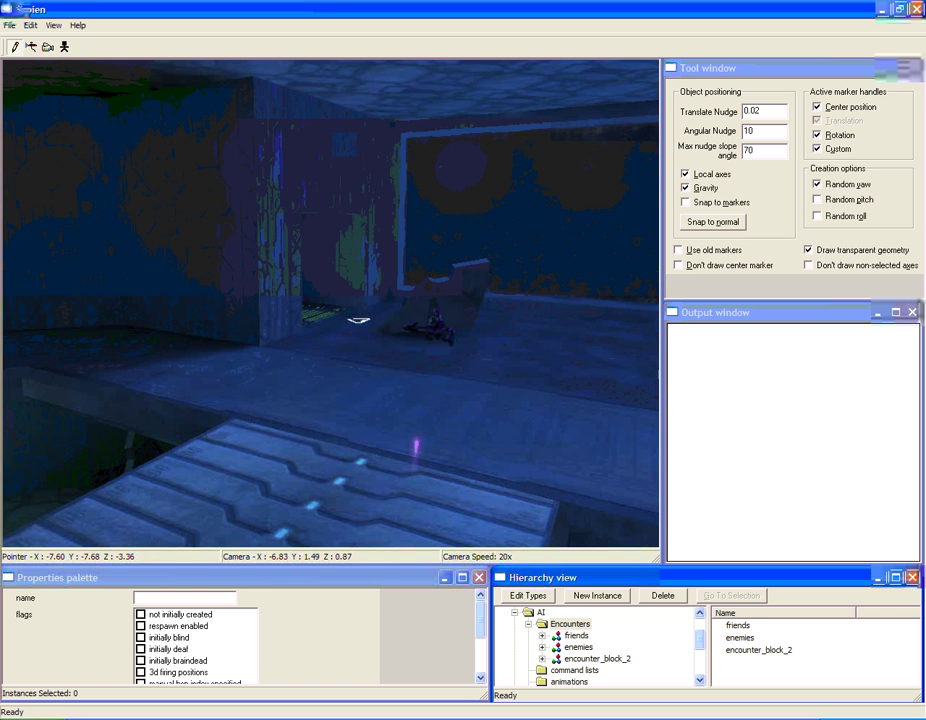
# Check the grunts on the lower stone floor and the surrounding ledges from the bridges.
pyautogui.moveTo(330, 303); pyautogui.dragTo(490, 320, button='middle')
pyautogui.moveTo(330, 303); pyautogui.dragTo(490, 303, button='middle')
pyautogui.press('w')
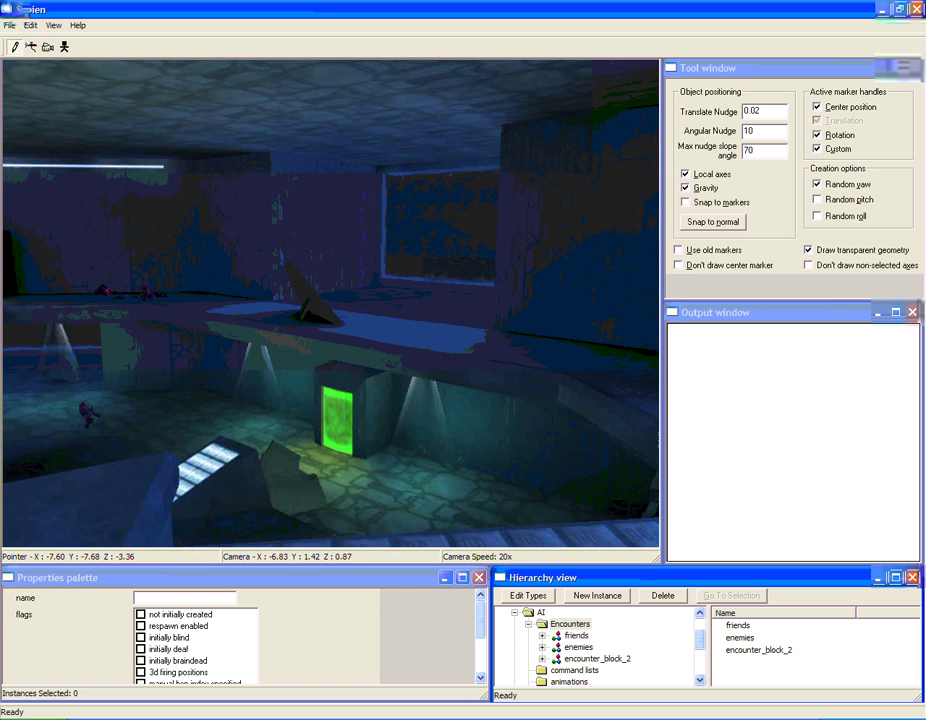
pyautogui.moveTo(330, 303); pyautogui.dragTo(490, 303, button='middle')
pyautogui.press('w')
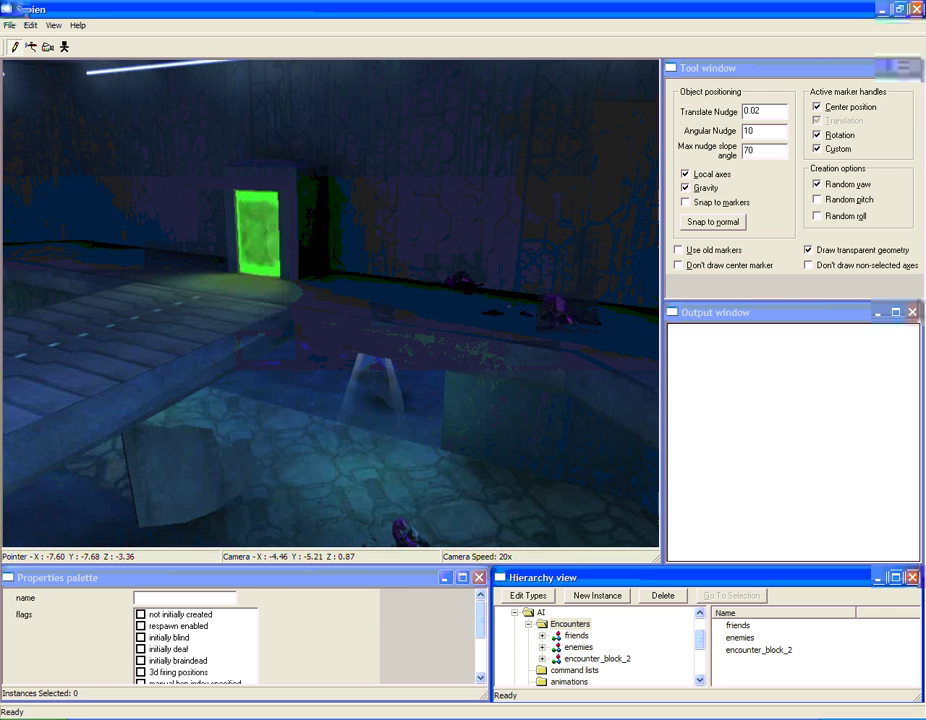
pyautogui.moveTo(330, 303); pyautogui.dragTo(490, 303, button='middle')
pyautogui.press('w')
pyautogui.moveTo(330, 303); pyautogui.dragTo(200, 303, button='middle')
pyautogui.press('w')
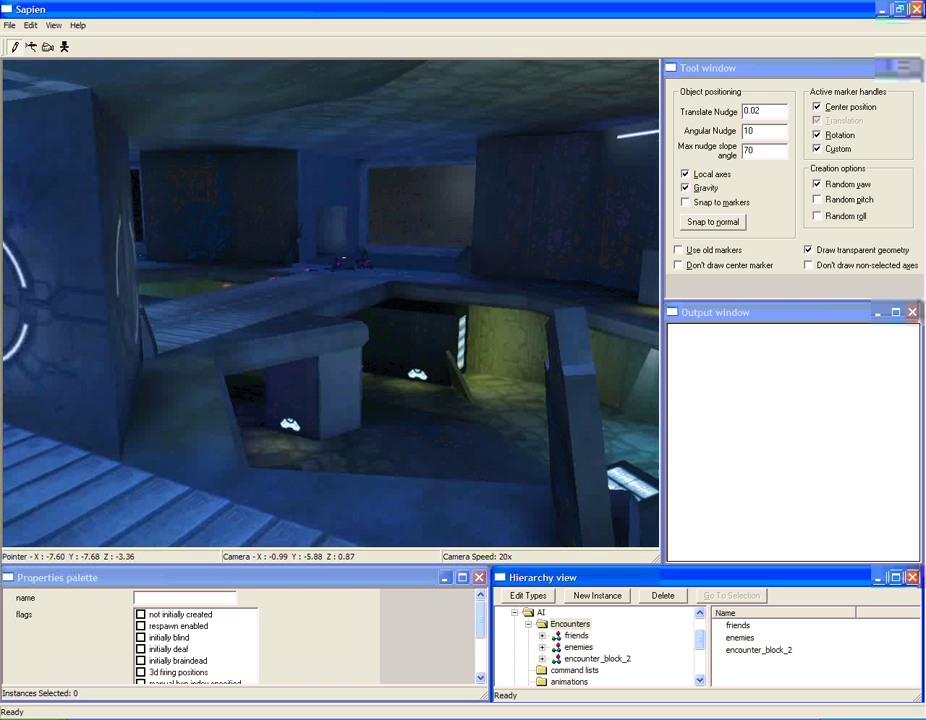
pyautogui.moveTo(330, 303); pyautogui.dragTo(400, 400, button='middle')
pyautogui.press('w')
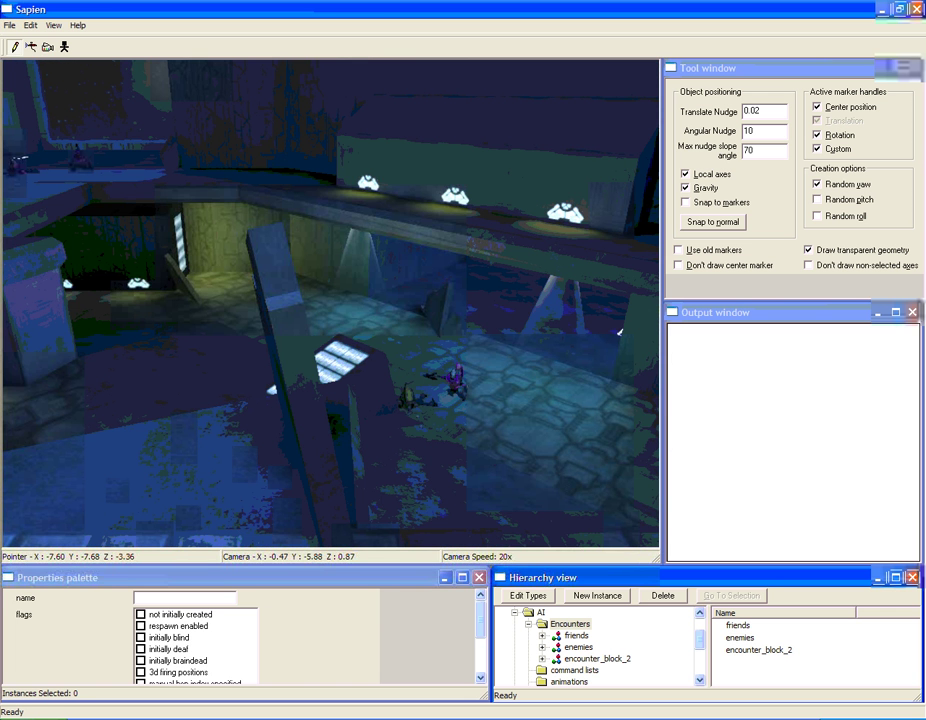
pyautogui.press('w')
pyautogui.moveTo(330, 303); pyautogui.dragTo(430, 360, button='middle')
pyautogui.press('w')
pyautogui.press('w')
pyautogui.press('w')
pyautogui.press('w')
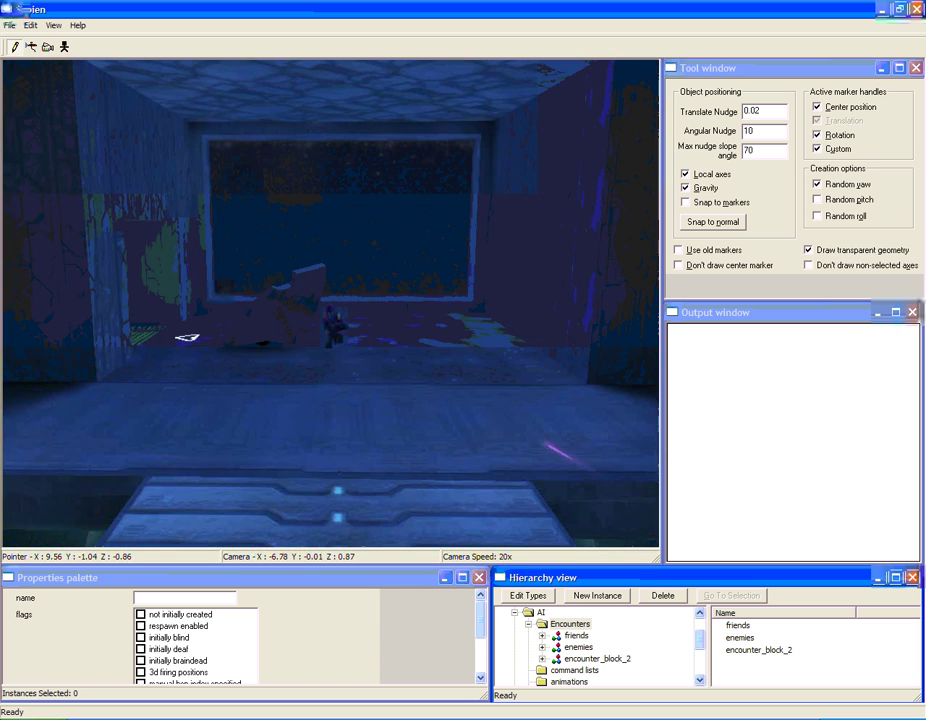
# Watch the grunts firing needlers on the ledge beneath the large window at close range.
pyautogui.press('a')
pyautogui.press('a')
pyautogui.moveTo(400, 412); pyautogui.dragTo(509, 305, button='middle')
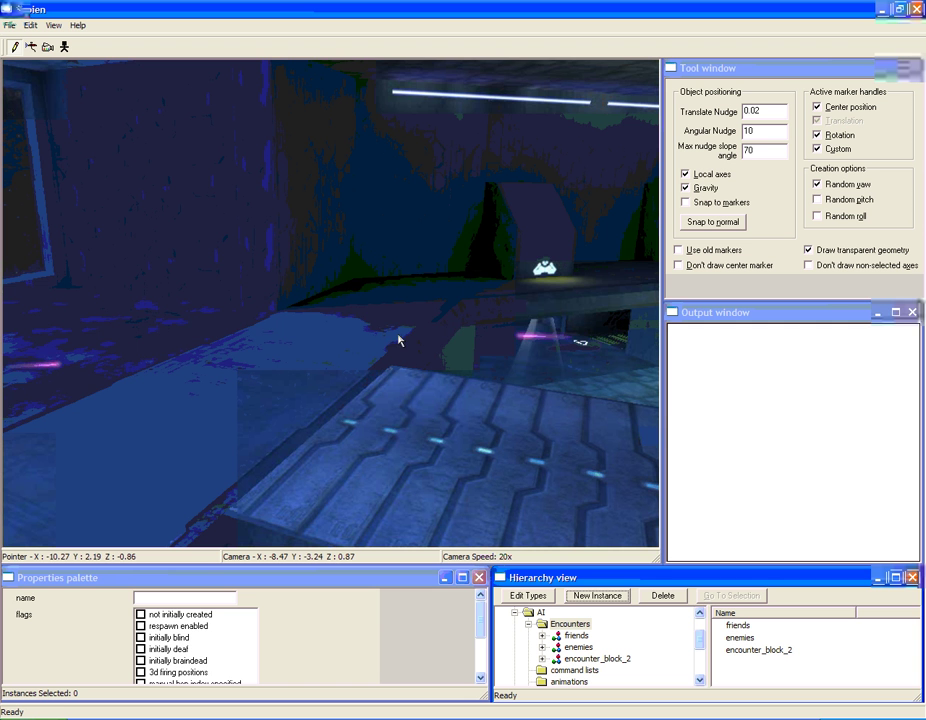
pyautogui.moveTo(331, 303); pyautogui.dragTo(231, 303, button='middle')
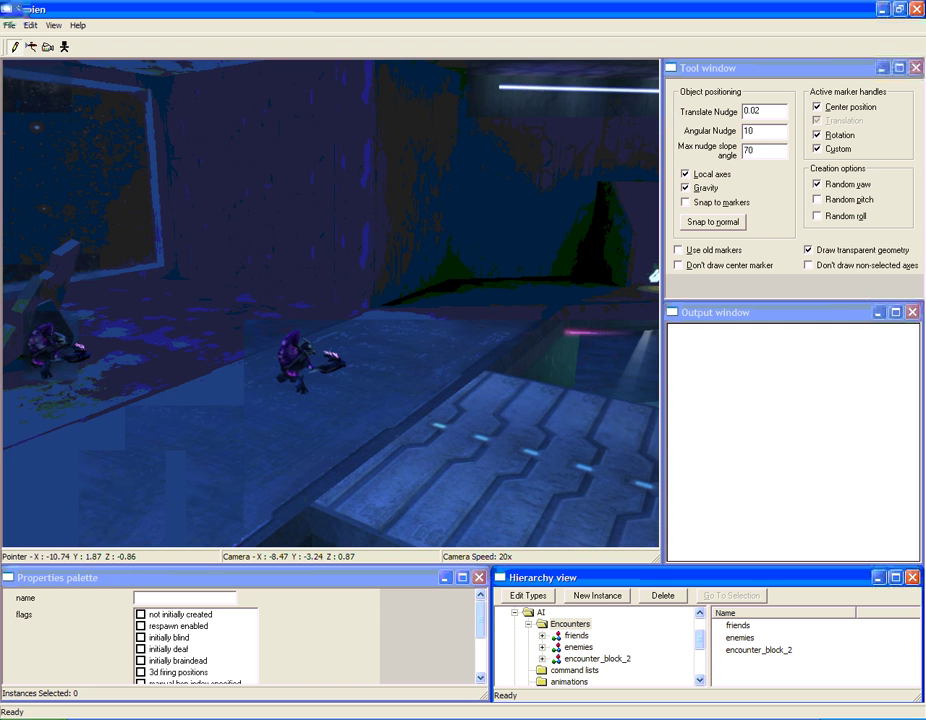
pyautogui.moveTo(331, 303); pyautogui.dragTo(581, 303, button='middle')
pyautogui.moveTo(349, 342); pyautogui.dragTo(749, 342, button='middle')
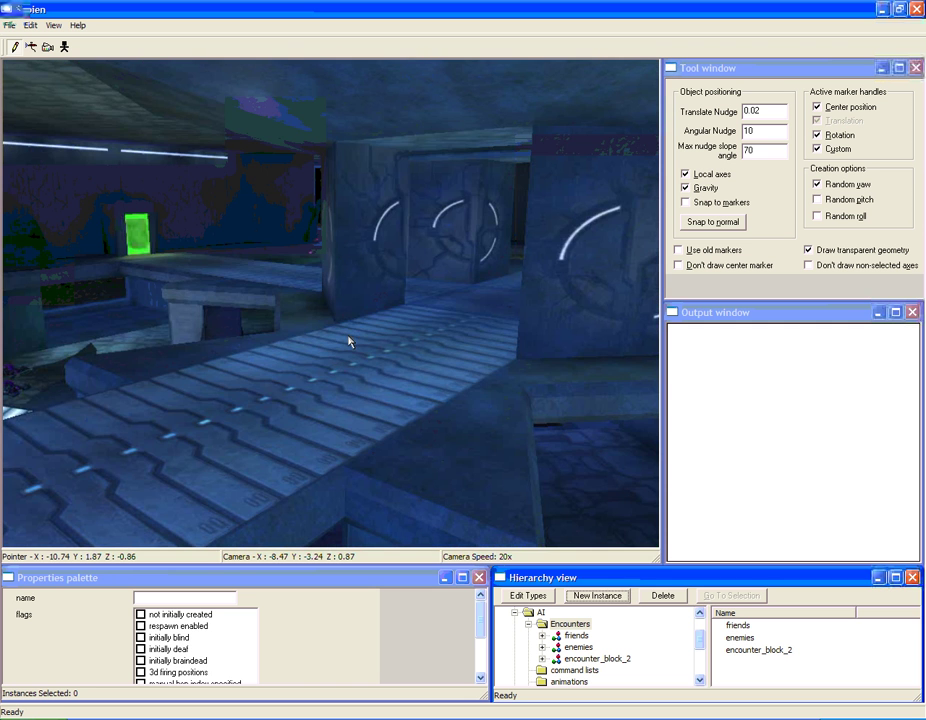
pyautogui.moveTo(349, 342); pyautogui.dragTo(60, 414, button='middle')
pyautogui.moveTo(349, 342); pyautogui.dragTo(139, 342, button='middle')
pyautogui.press('a')
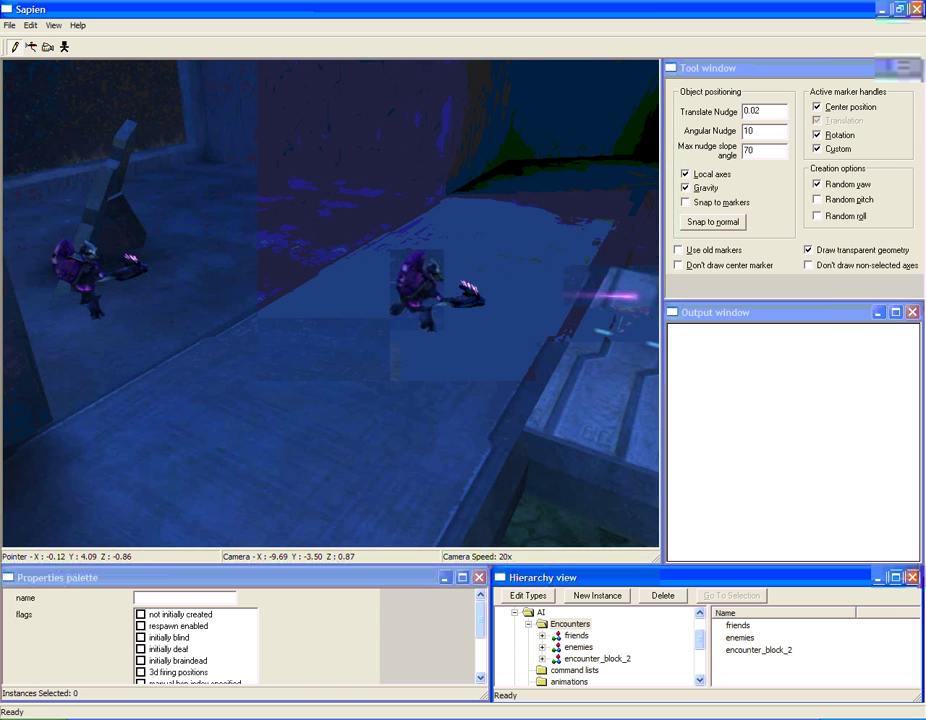
pyautogui.press('a')
pyautogui.moveTo(349, 342); pyautogui.dragTo(489, 342, button='middle')
pyautogui.press('w')
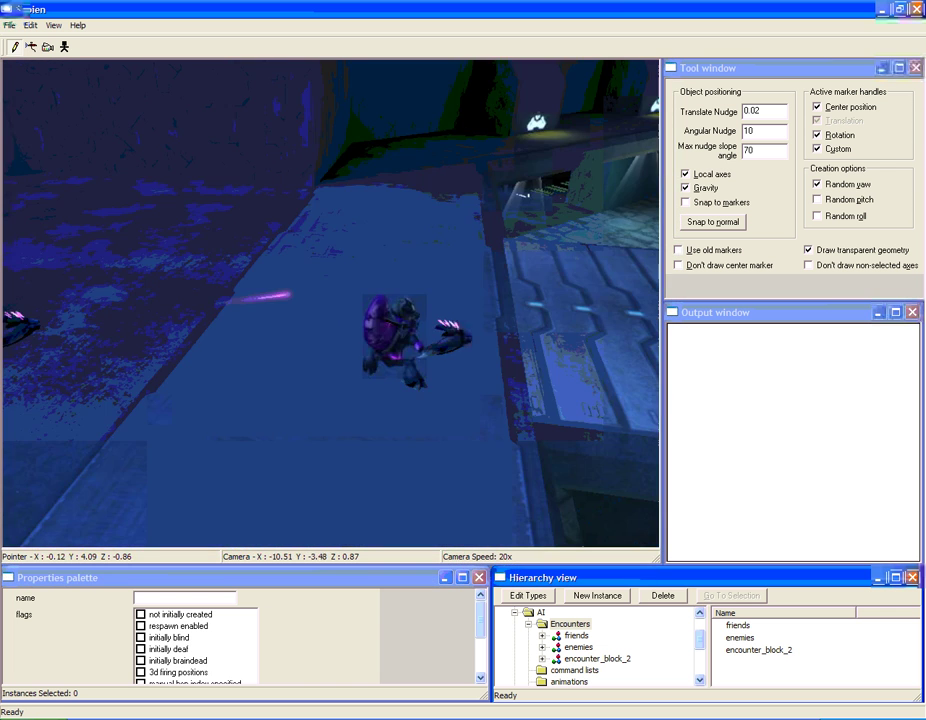
pyautogui.press('a')
pyautogui.moveTo(349, 342); pyautogui.dragTo(630, 312, button='middle')
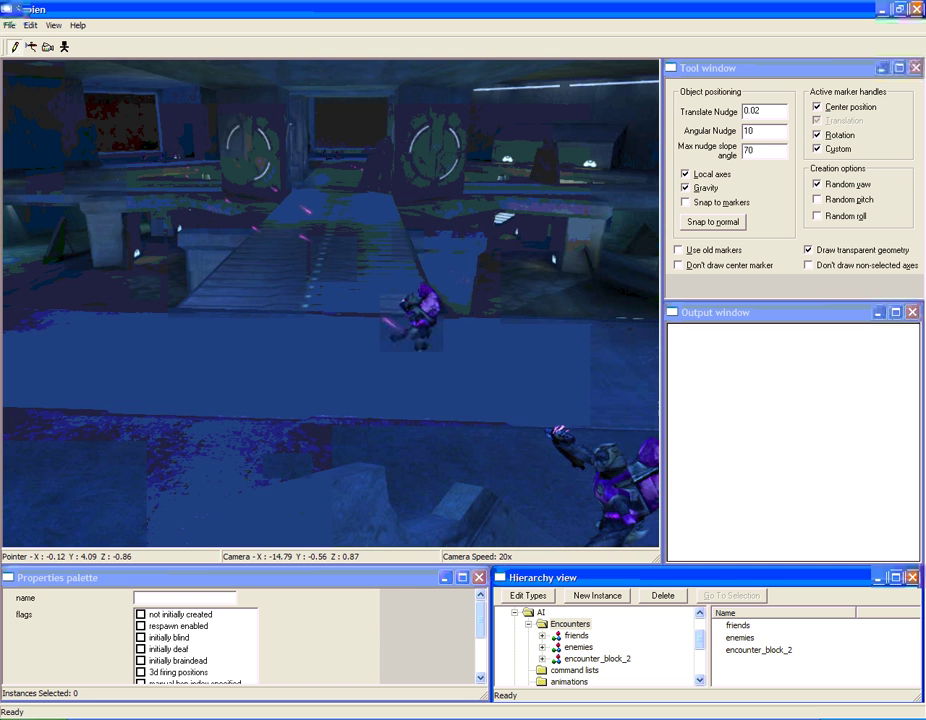
# Observe the grunts on the ledge across the map and the one on the floor beneath it.
pyautogui.press('a')
pyautogui.press('w')
pyautogui.press('a')
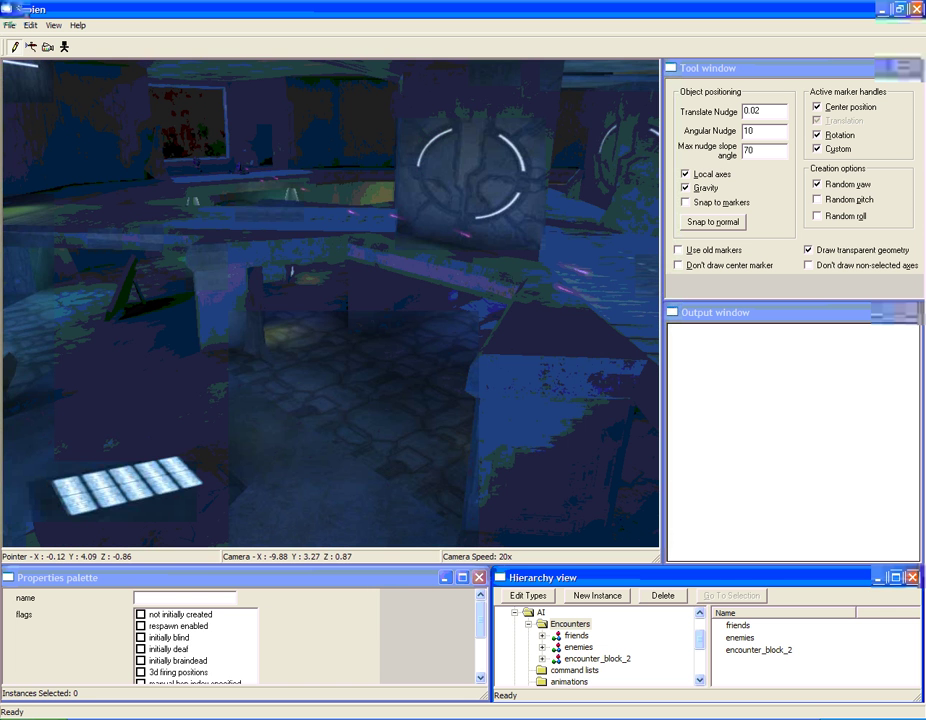
pyautogui.press('w')
pyautogui.press('a')
pyautogui.press('w')
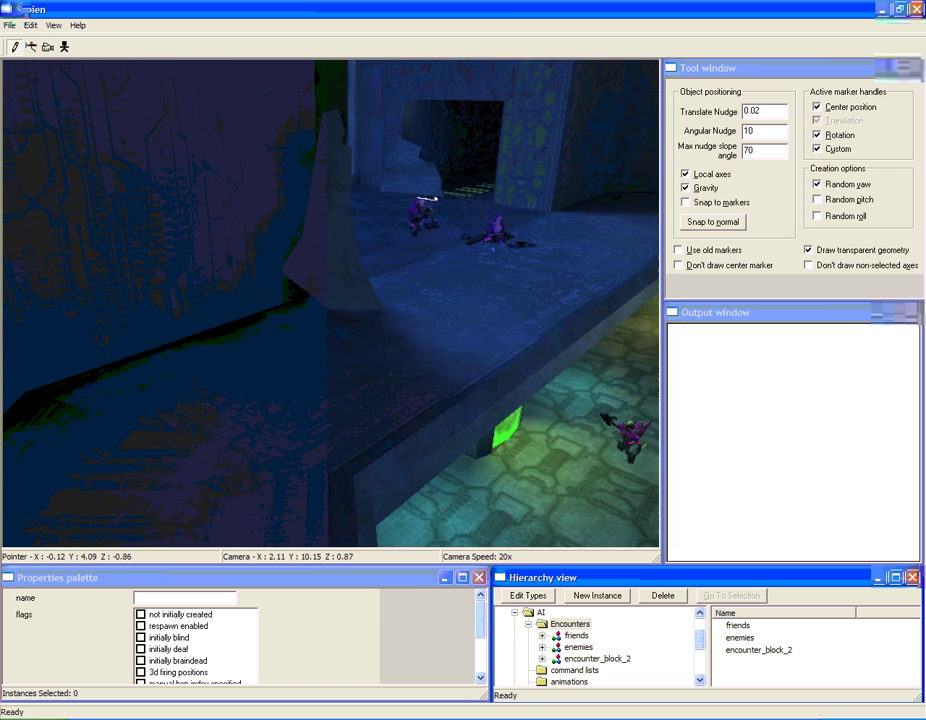
pyautogui.press('w')
pyautogui.press('w')
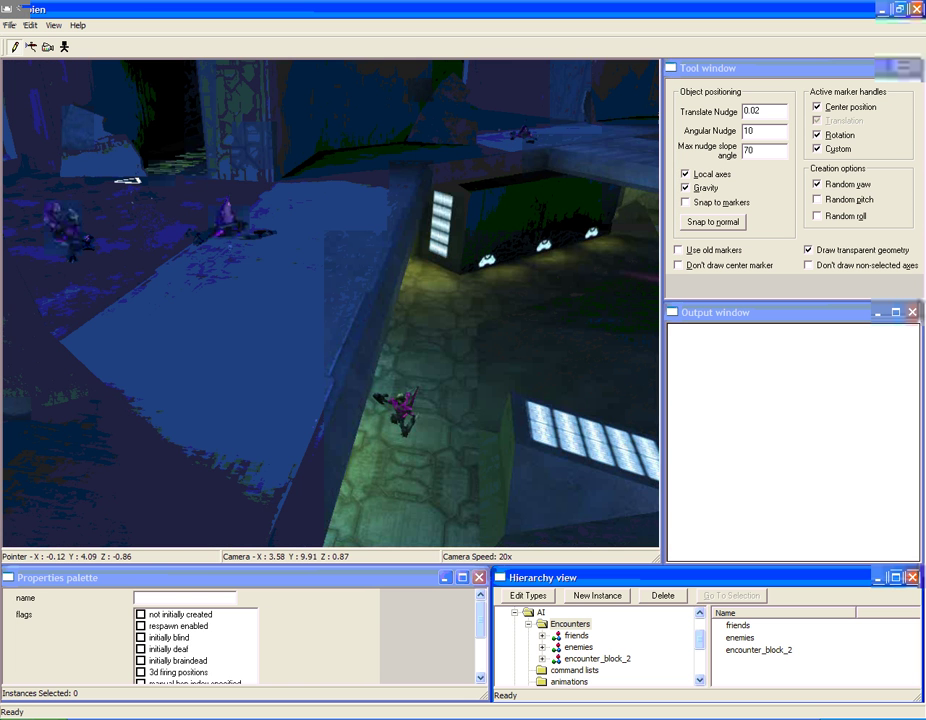
pyautogui.press('w')
pyautogui.press('w')
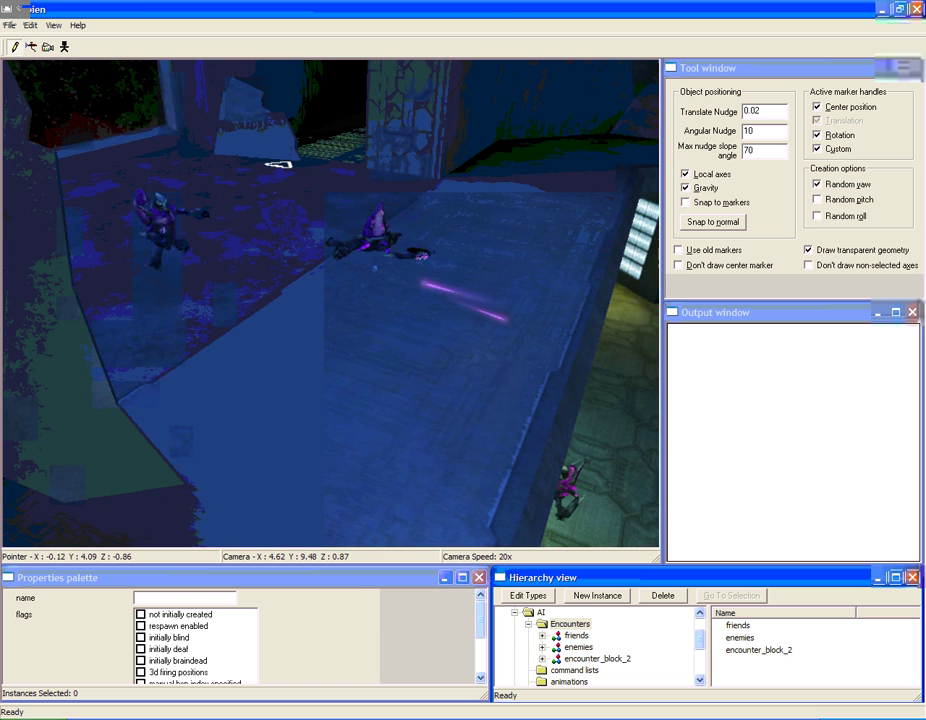
pyautogui.press('w')
pyautogui.moveTo(331, 303); pyautogui.dragTo(480, 303, button='middle')
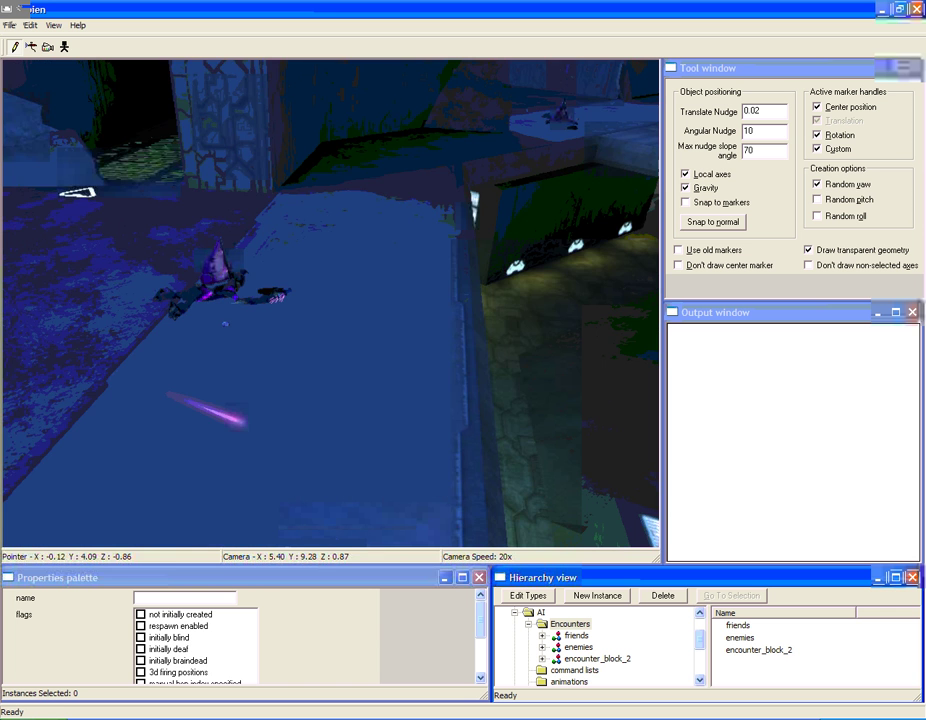
# Follow the exchange of needler fire from the central structure to the far side of the map.
pyautogui.moveTo(331, 303); pyautogui.dragTo(600, 260, button='middle')
pyautogui.moveTo(220, 351); pyautogui.dragTo(330, 240, button='middle')
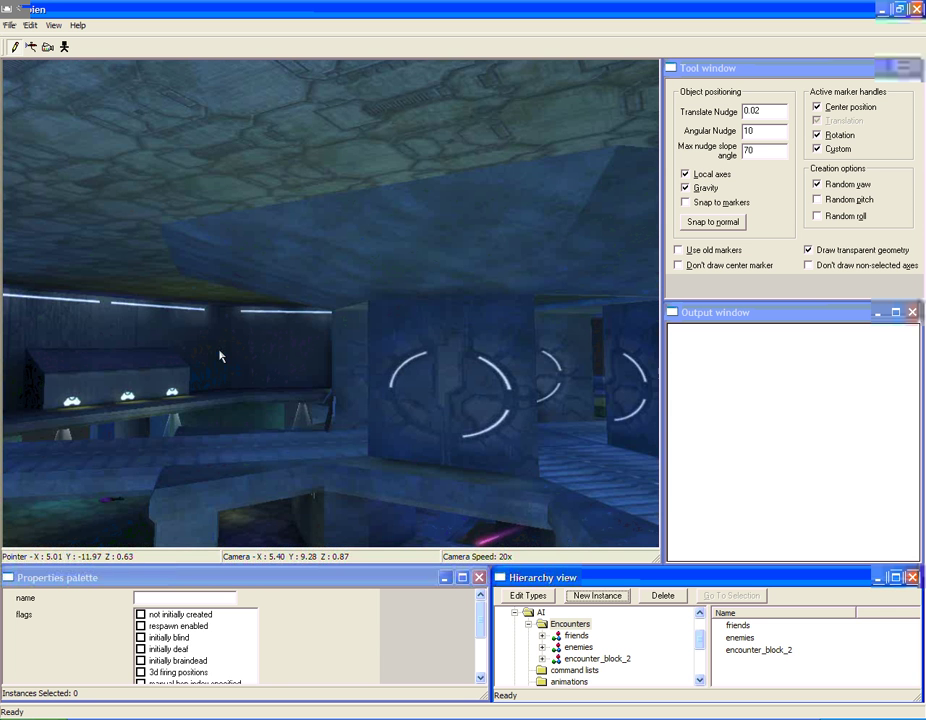
pyautogui.moveTo(220, 355); pyautogui.dragTo(420, 385, button='middle')
pyautogui.press('w')
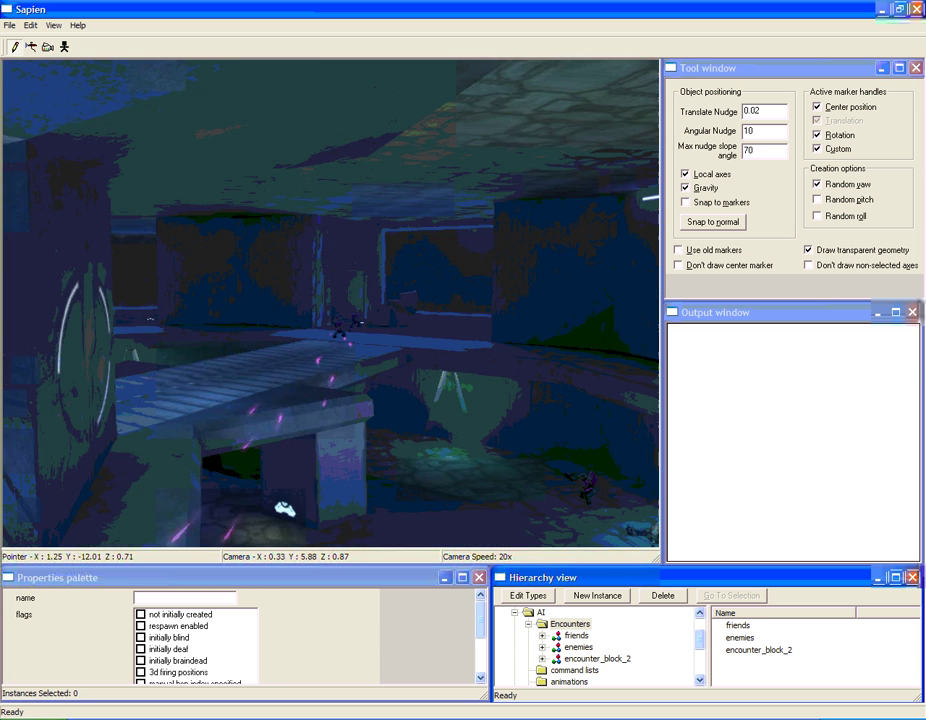
pyautogui.moveTo(331, 303); pyautogui.dragTo(331, 375, button='middle')
pyautogui.press('w')
pyautogui.press('r')
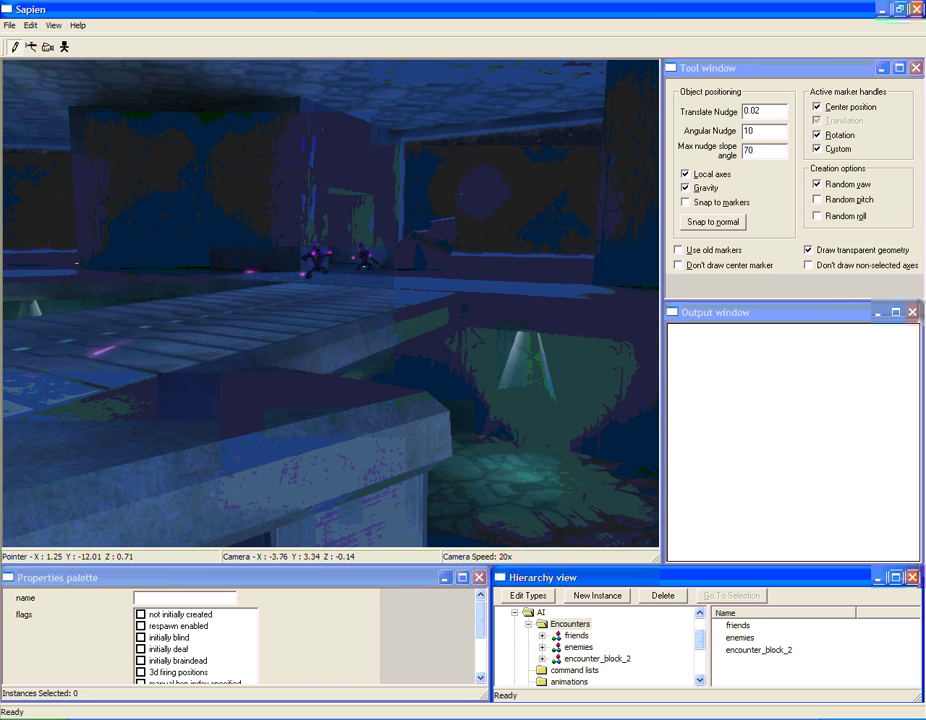
pyautogui.moveTo(331, 303); pyautogui.dragTo(231, 303, button='middle')
pyautogui.press('w')
pyautogui.moveTo(331, 303); pyautogui.dragTo(231, 303, button='middle')
pyautogui.press('w')
pyautogui.press('r')
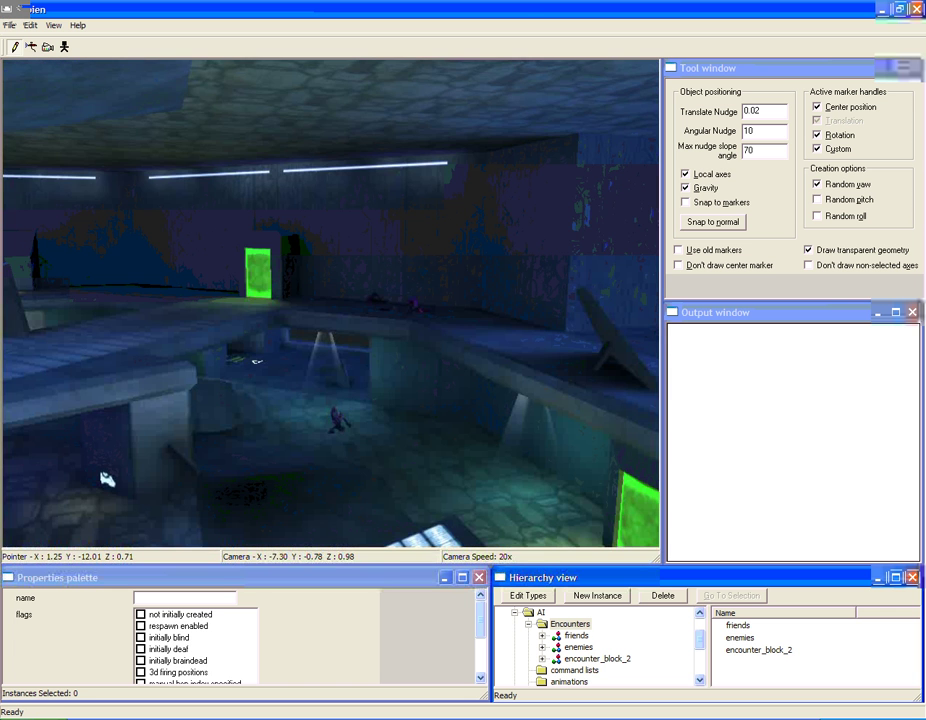
# Inspect the upper and lower green teleporter areas and the nearby window ledge for grunts.
pyautogui.moveTo(331, 303); pyautogui.dragTo(231, 303, button='middle')
pyautogui.press('w')
pyautogui.moveTo(331, 303); pyautogui.dragTo(431, 303, button='middle')
pyautogui.press('w')
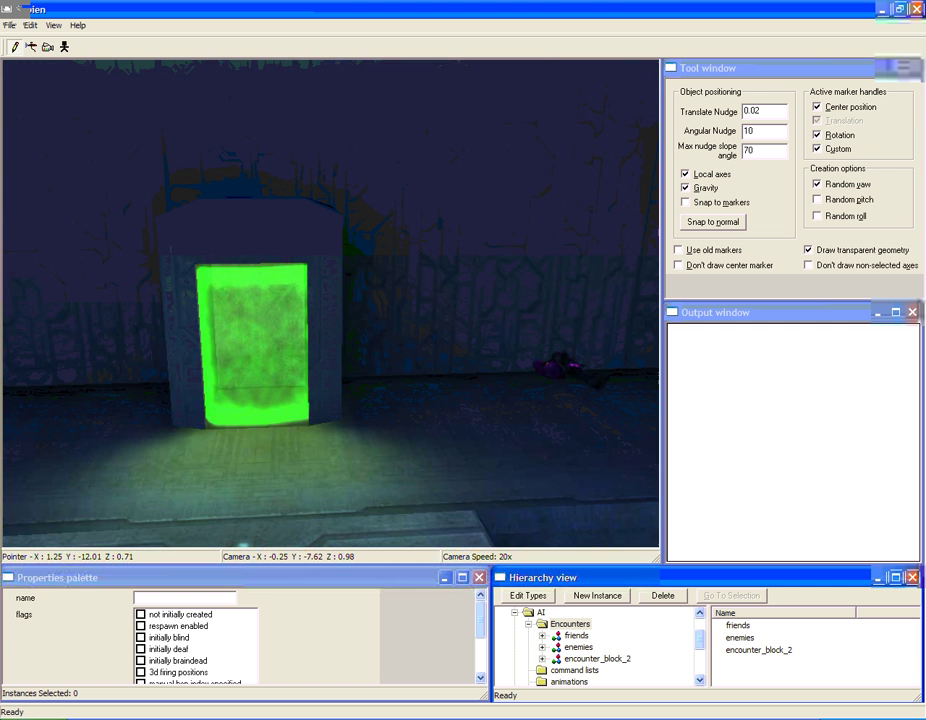
pyautogui.moveTo(331, 303); pyautogui.dragTo(431, 303, button='middle')
pyautogui.press('s')
pyautogui.moveTo(331, 303); pyautogui.dragTo(241, 343, button='middle')
pyautogui.press('w')
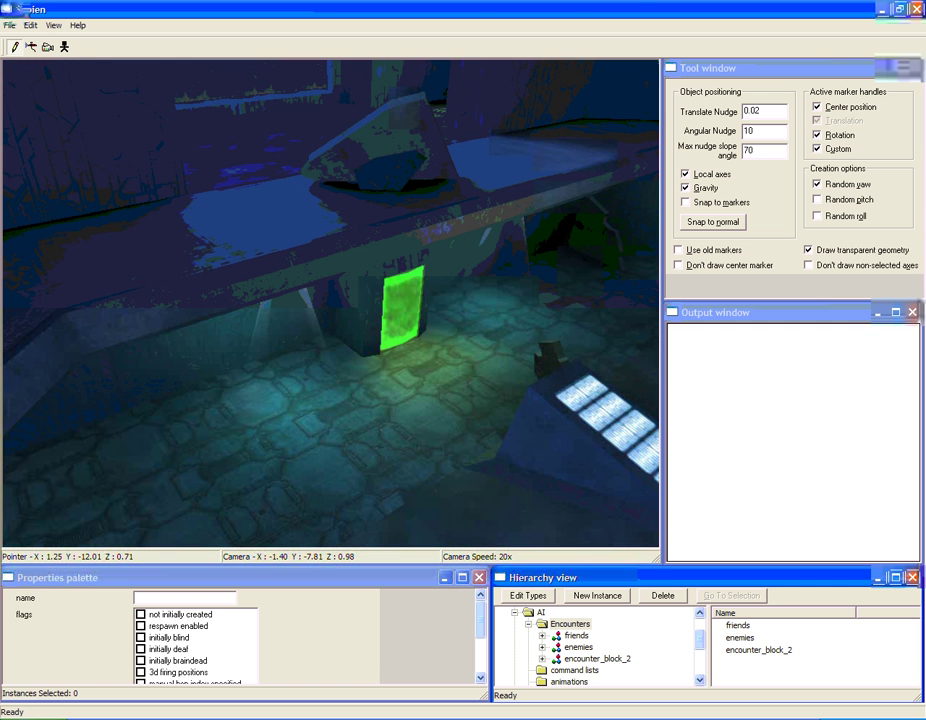
pyautogui.press('w')
pyautogui.moveTo(331, 303); pyautogui.dragTo(231, 283, button='middle')
pyautogui.press('w')
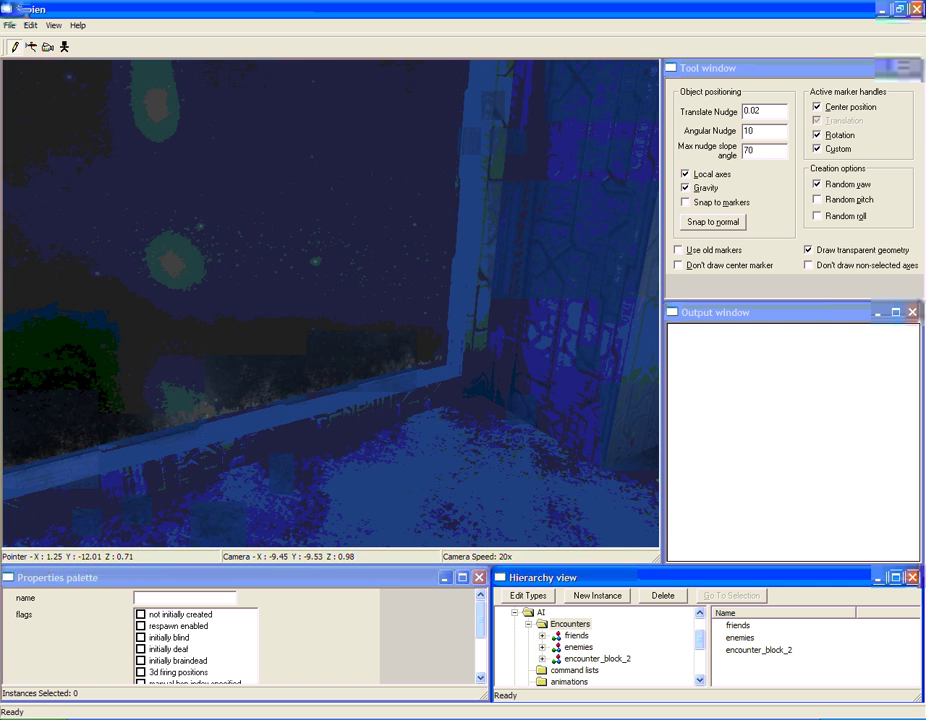
# Survey the map from the window ledge across the central walkway and past the green teleporters to the grunts on the opposite ledge.
pyautogui.press('a')
pyautogui.moveTo(331, 303); pyautogui.dragTo(451, 293, button='middle')
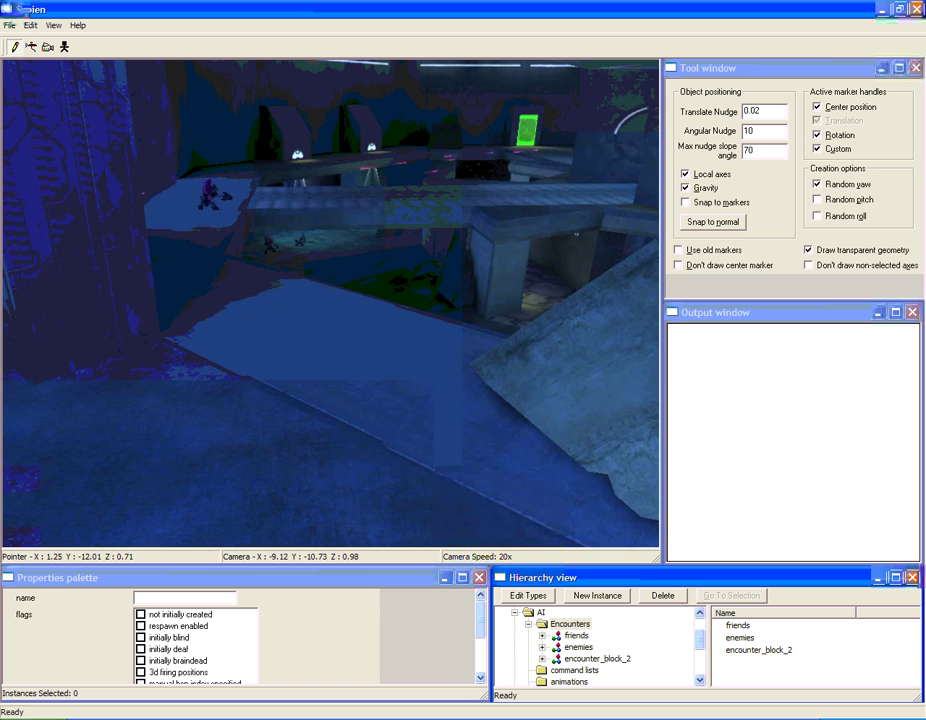
pyautogui.press('w')
pyautogui.press('w')
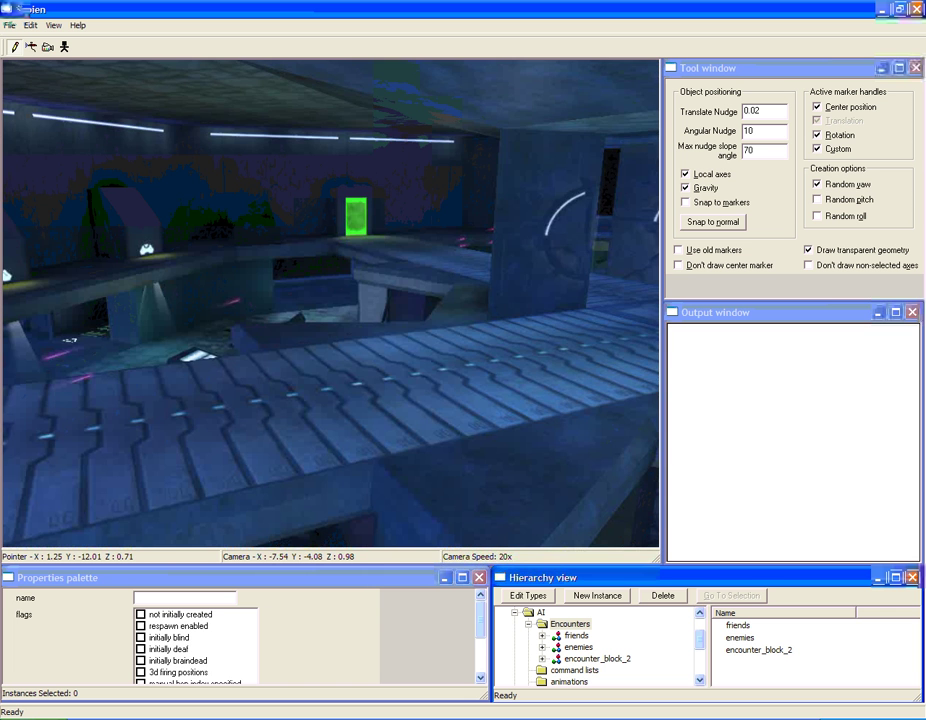
pyautogui.press('w')
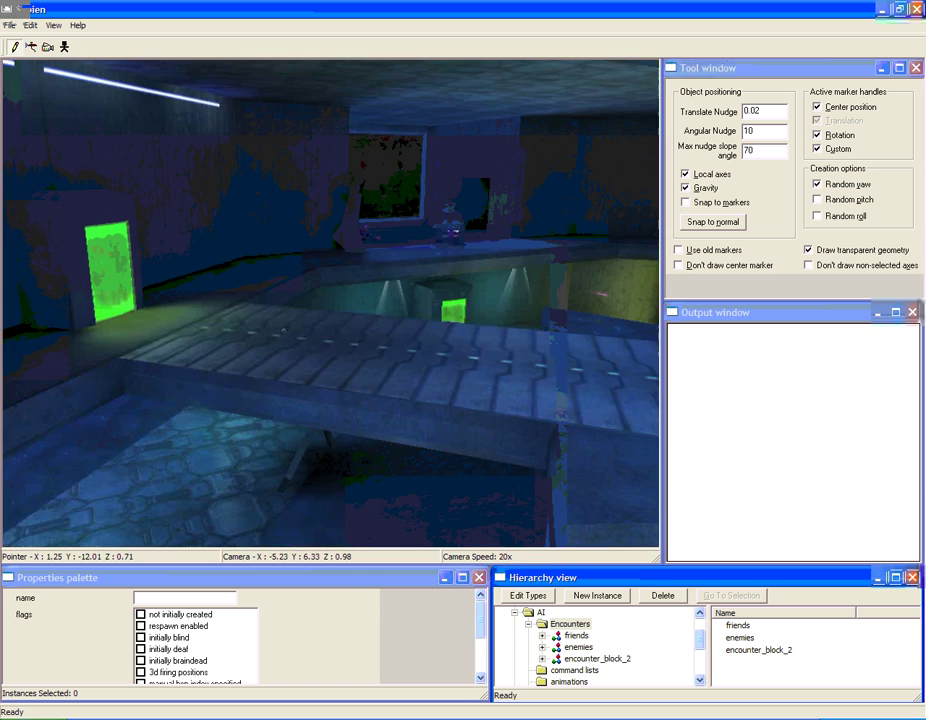
pyautogui.press('w')
pyautogui.moveTo(330, 303); pyautogui.dragTo(444, 287, button='middle')
pyautogui.press('w')
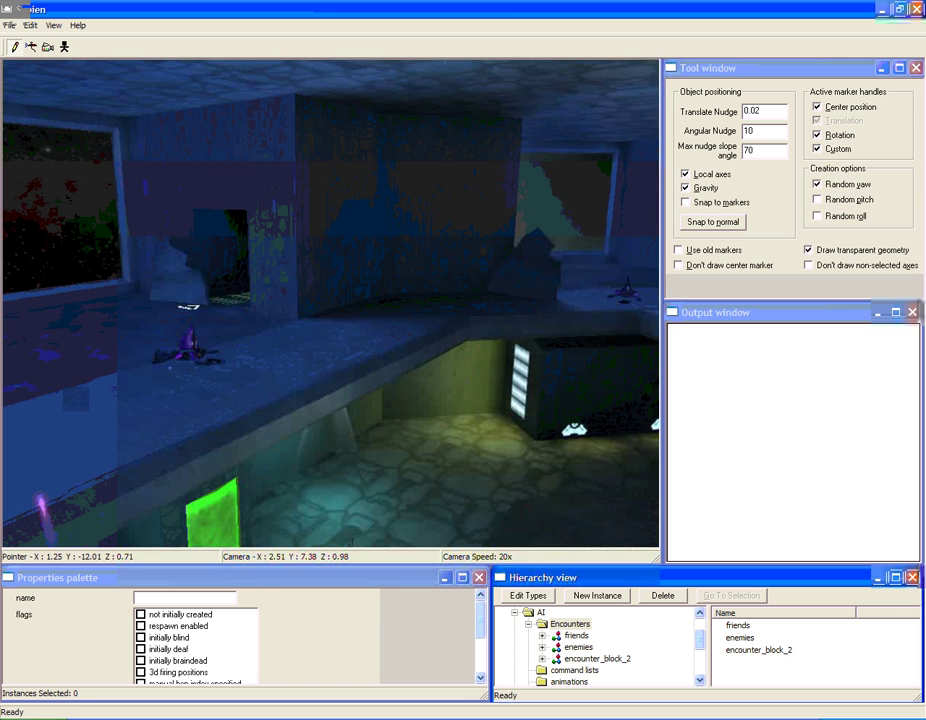
# Examine the grunts on the ledge near the grated doorway up close and follow their needler fire back across the walkway.
pyautogui.press('w')
pyautogui.press('w')
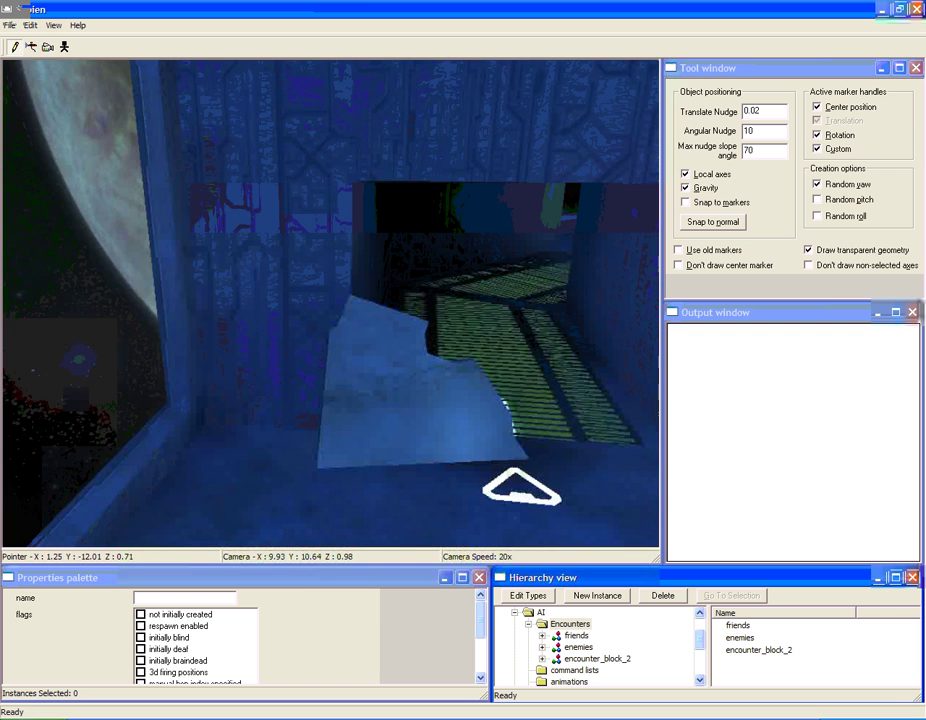
pyautogui.moveTo(444, 287); pyautogui.dragTo(560, 430, button='middle')
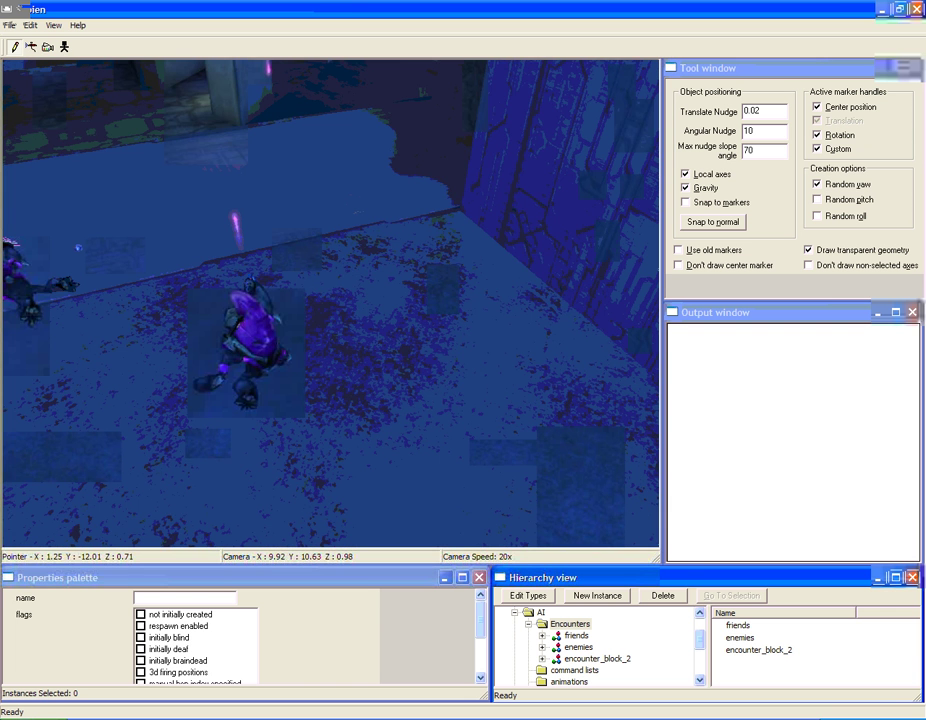
pyautogui.moveTo(400, 360); pyautogui.dragTo(365, 220, button='middle')
pyautogui.press('s')
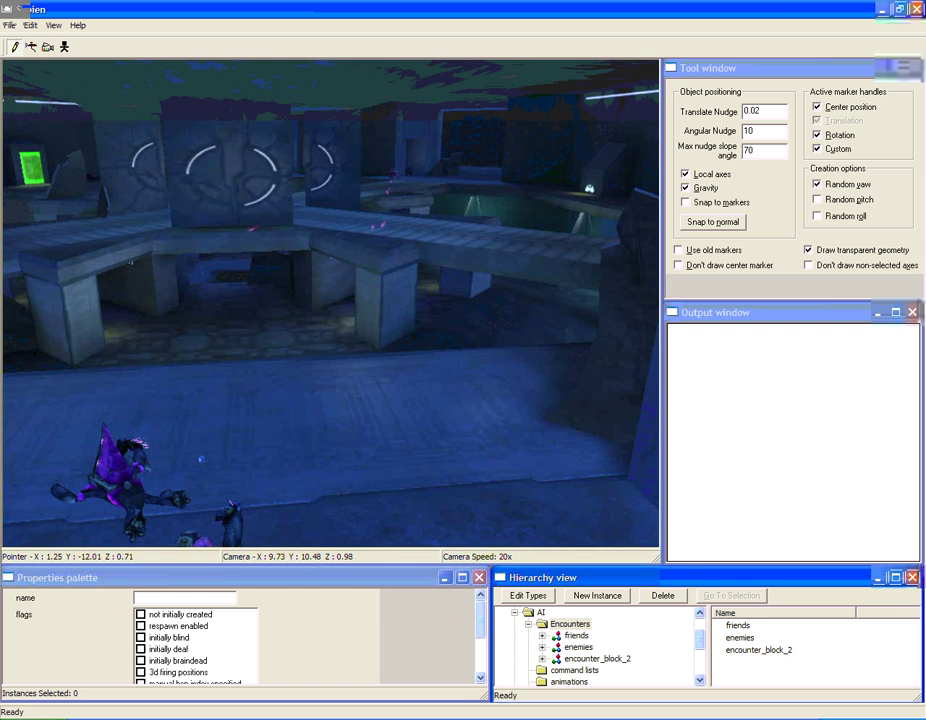
pyautogui.press('w')
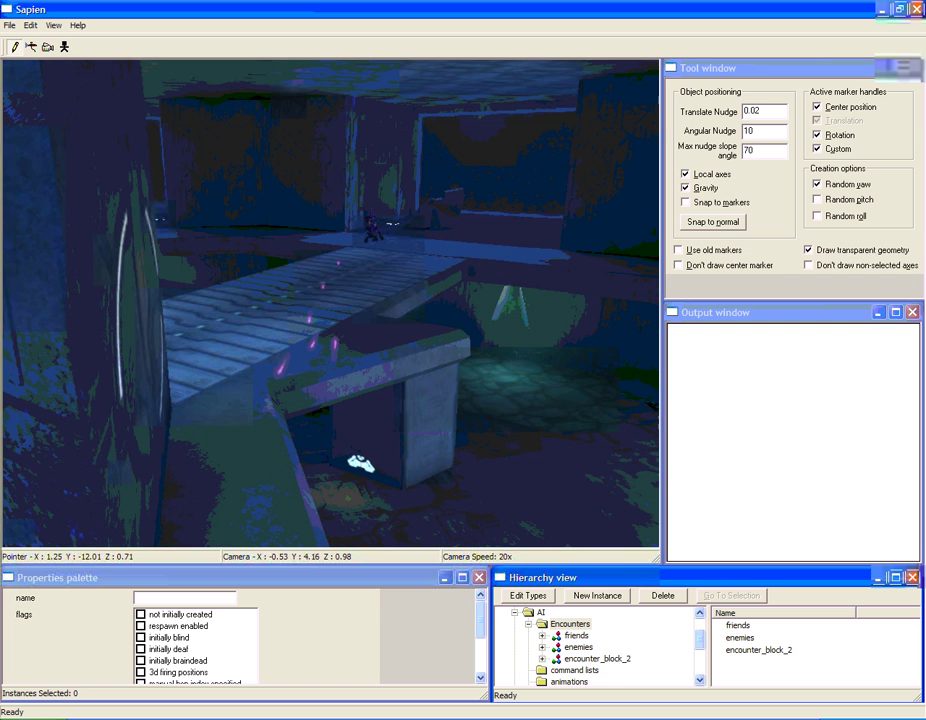